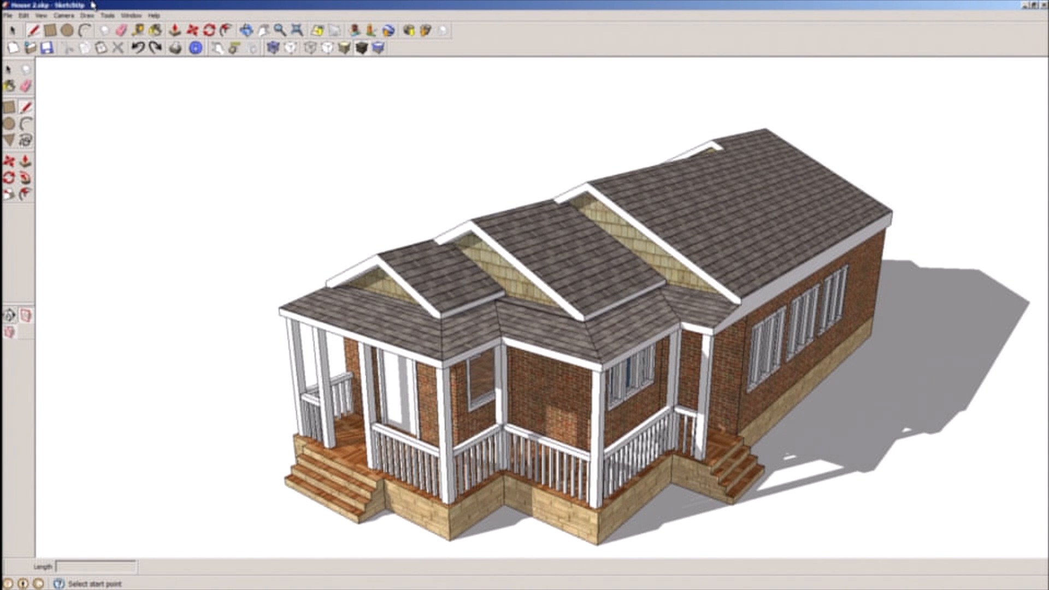
- Switch to the browser and view the House model's page on Trimble 3D Warehouse
mouse_move(6, 585)
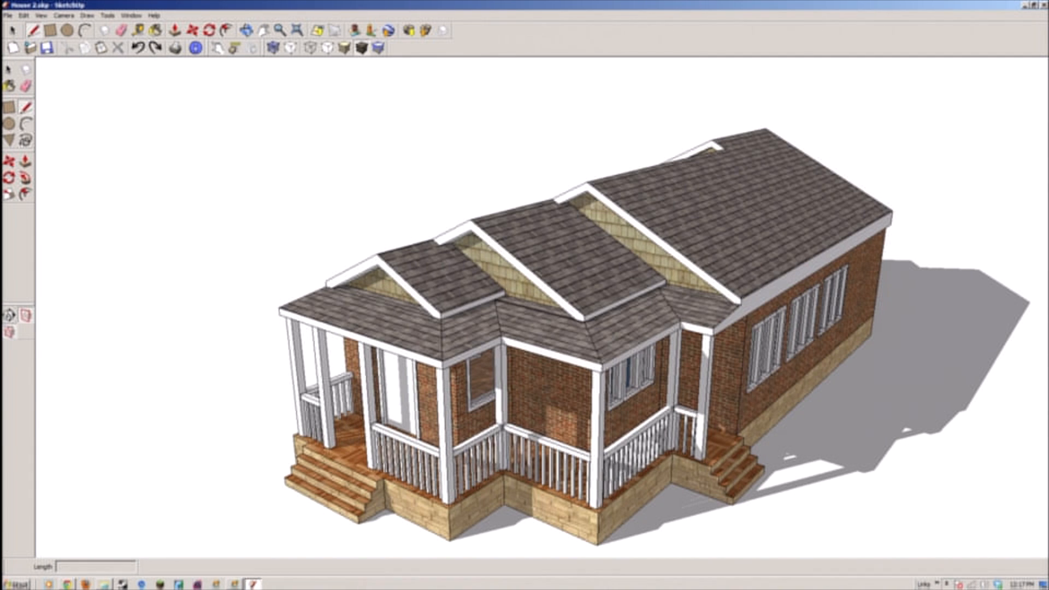
click(67, 584)
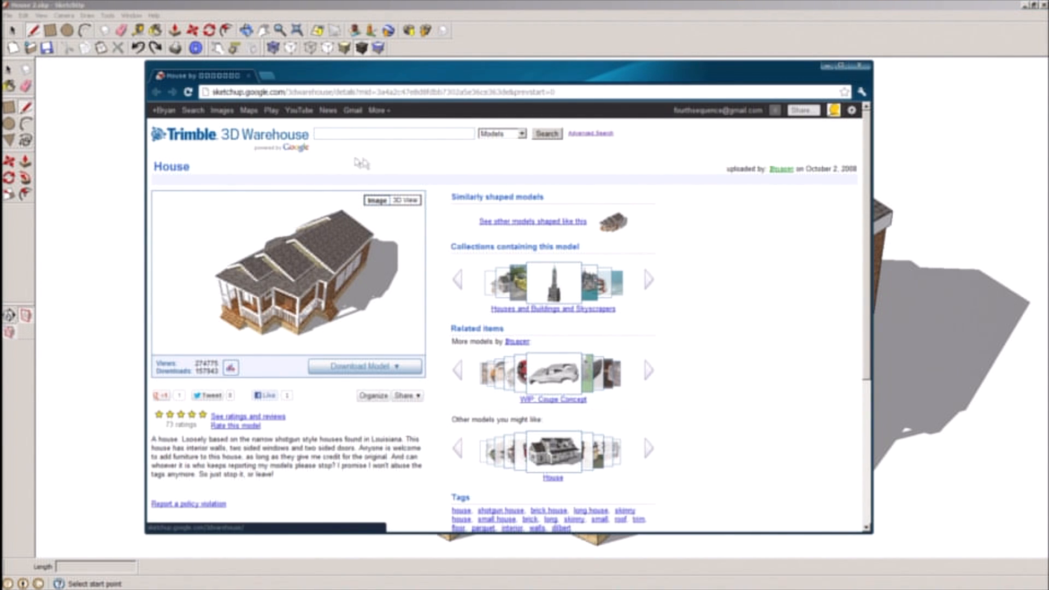
click(546, 24)
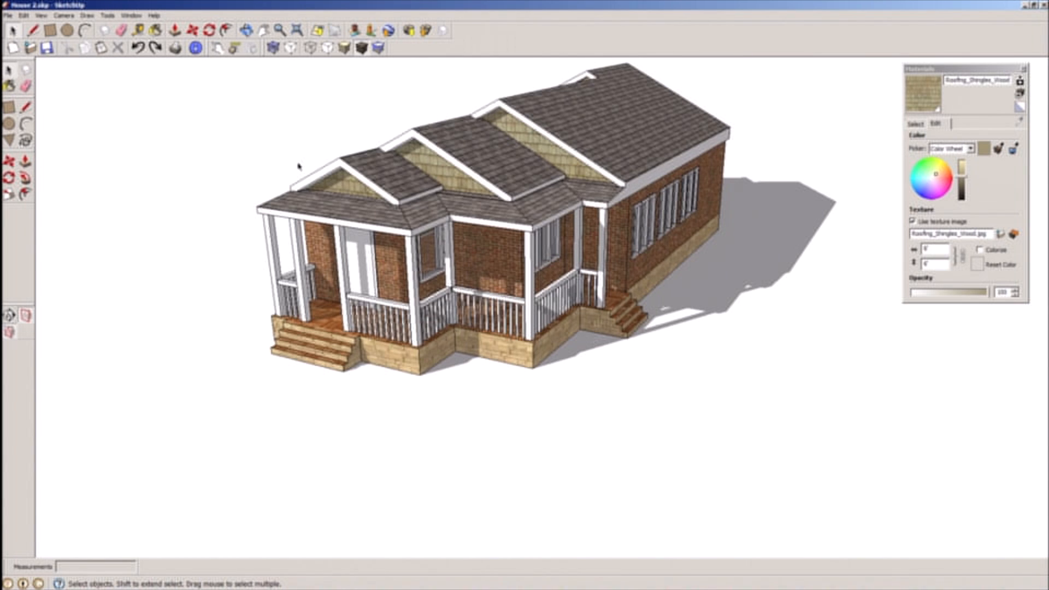
- Examine the front gables, the porch and the side entrance steps and windows of the house for modelling flaws
middle_drag(299, 165, 368, 177)
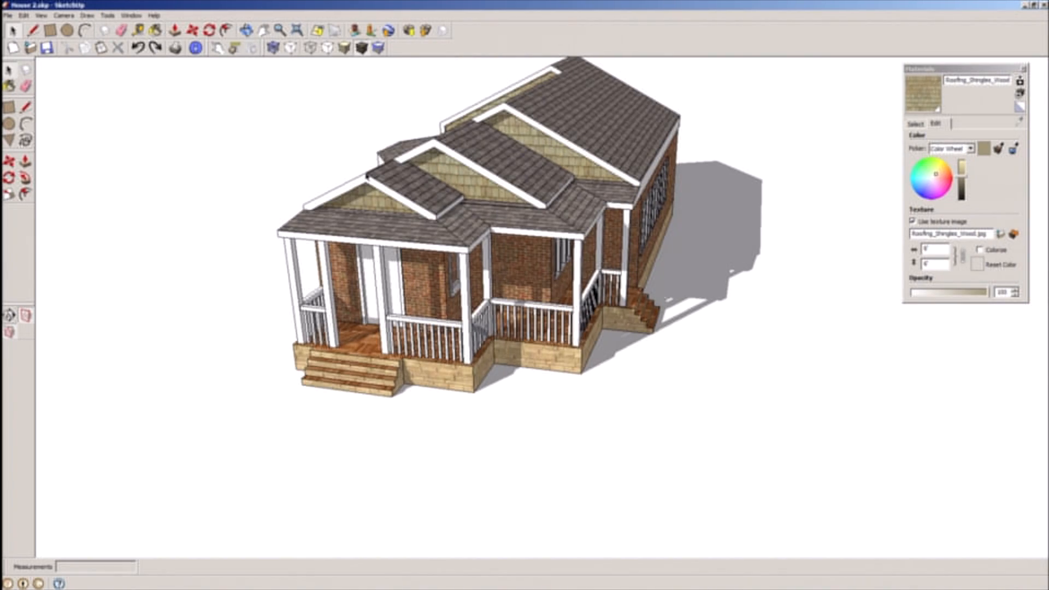
middle_drag(429, 350, 270, 331)
scroll(448, 277, up, 5)
middle_drag(449, 276, 319, 252)
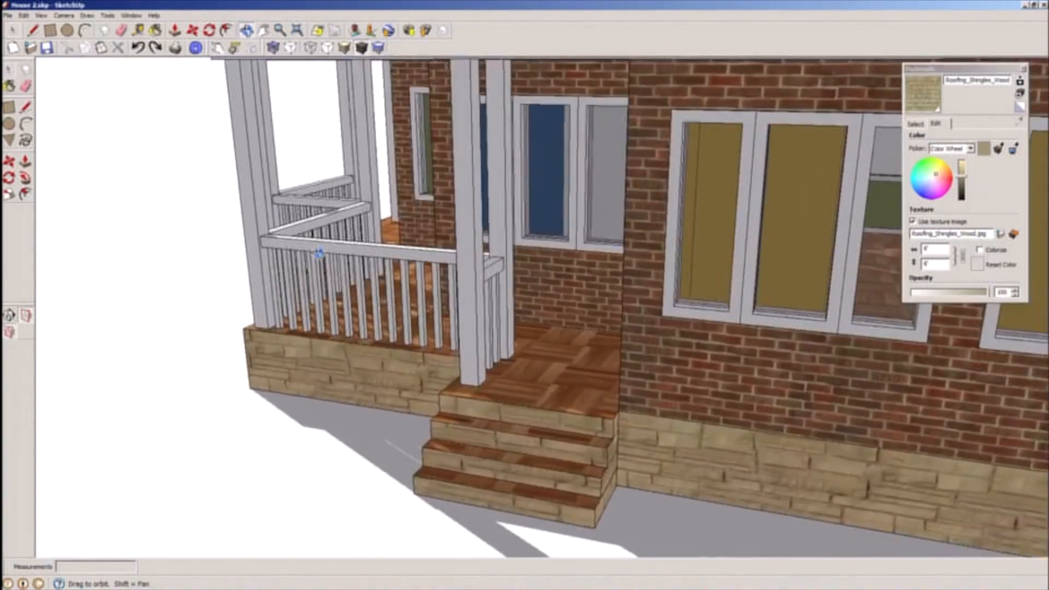
scroll(319, 253, down, 3)
middle_drag(546, 228, 689, 207)
middle_drag(402, 173, 491, 178)
scroll(499, 199, down, 5)
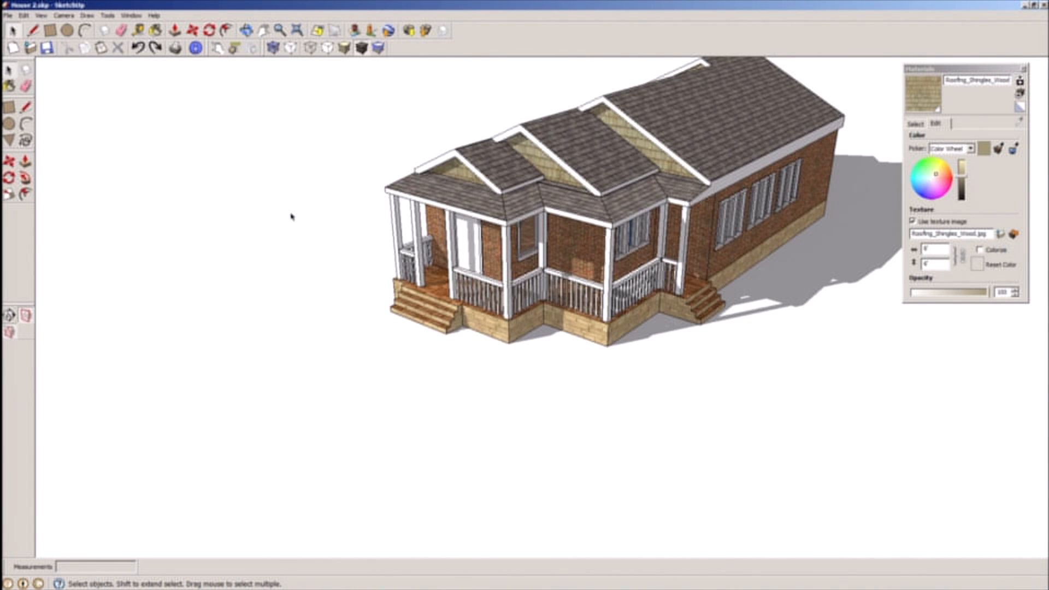
- Examine the opposite long side and rear corner of the house, including the open fascia under the rear eave
middle_drag(421, 204, 1047, 152)
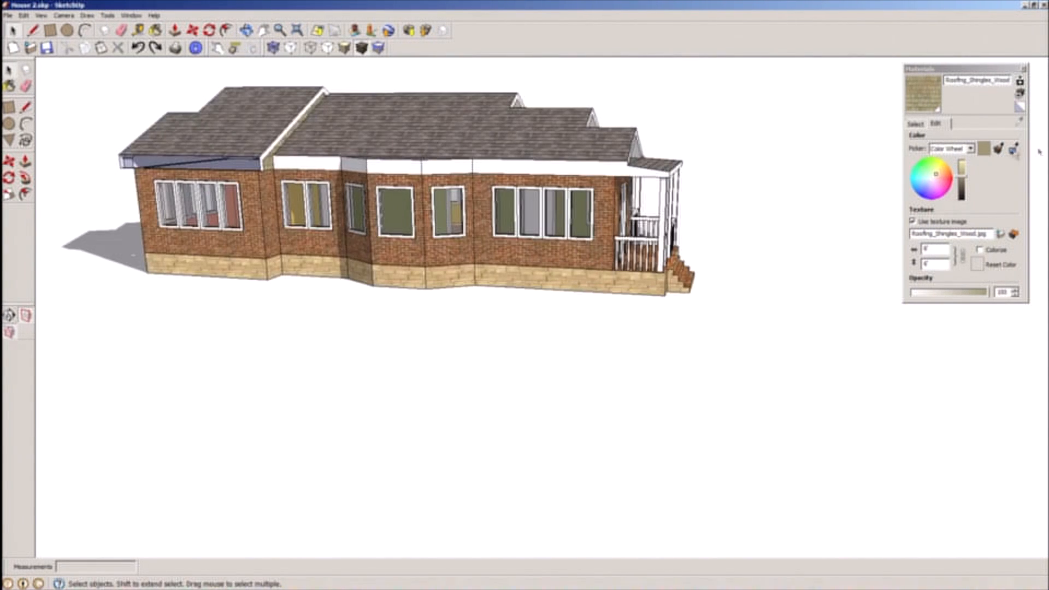
middle_drag(104, 225, 583, 183)
scroll(535, 213, up, 4)
scroll(534, 213, up, 4)
scroll(507, 188, down, 4)
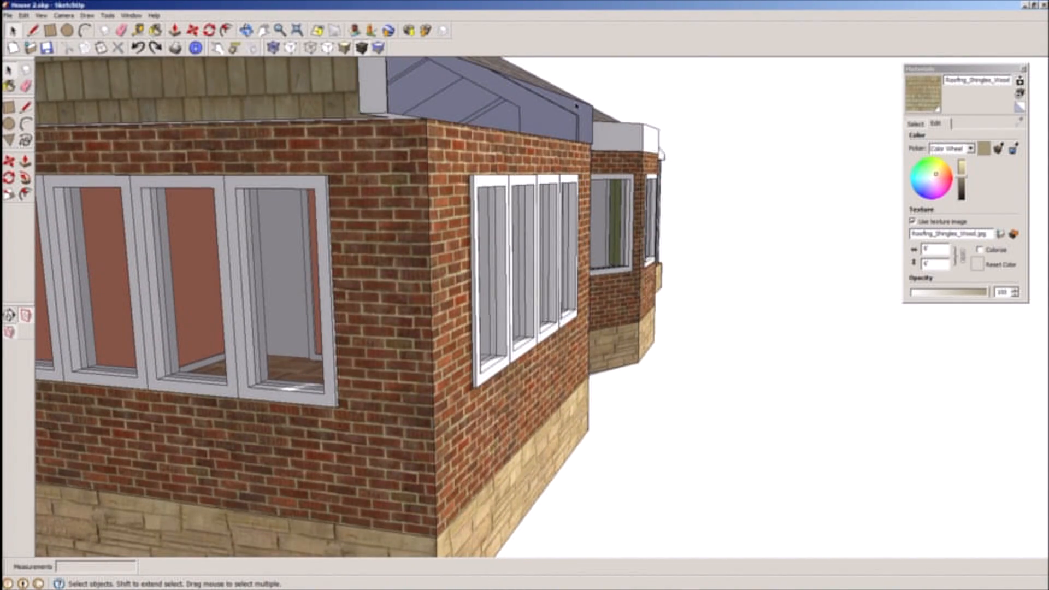
middle_drag(575, 113, 491, 207)
scroll(436, 244, down, 4)
middle_drag(435, 245, 286, 292)
middle_drag(431, 314, 137, 340)
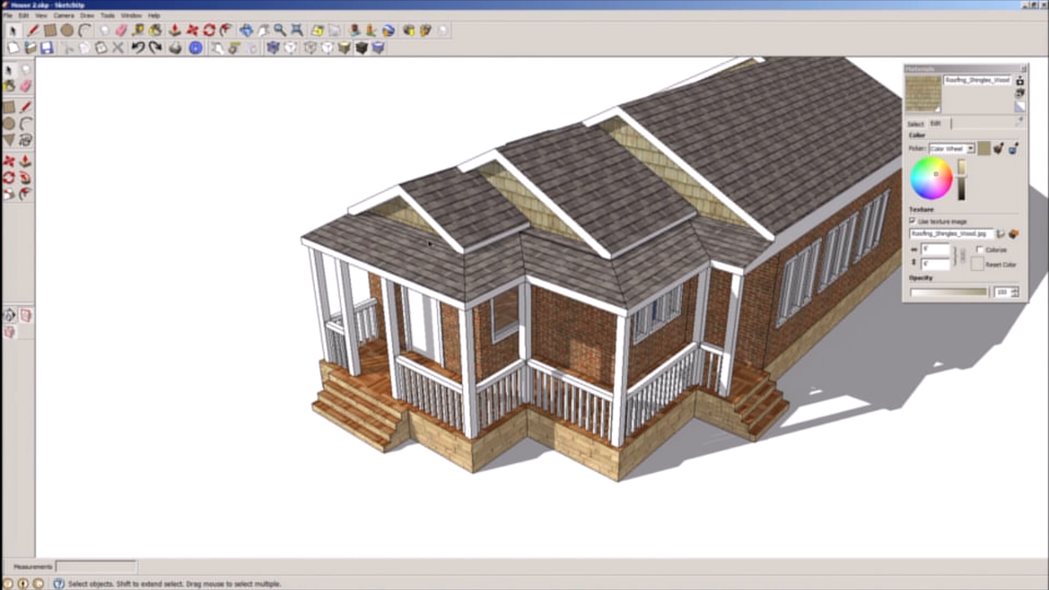
- Set the face style to Monochrome
click(39, 17)
mouse_move(59, 136)
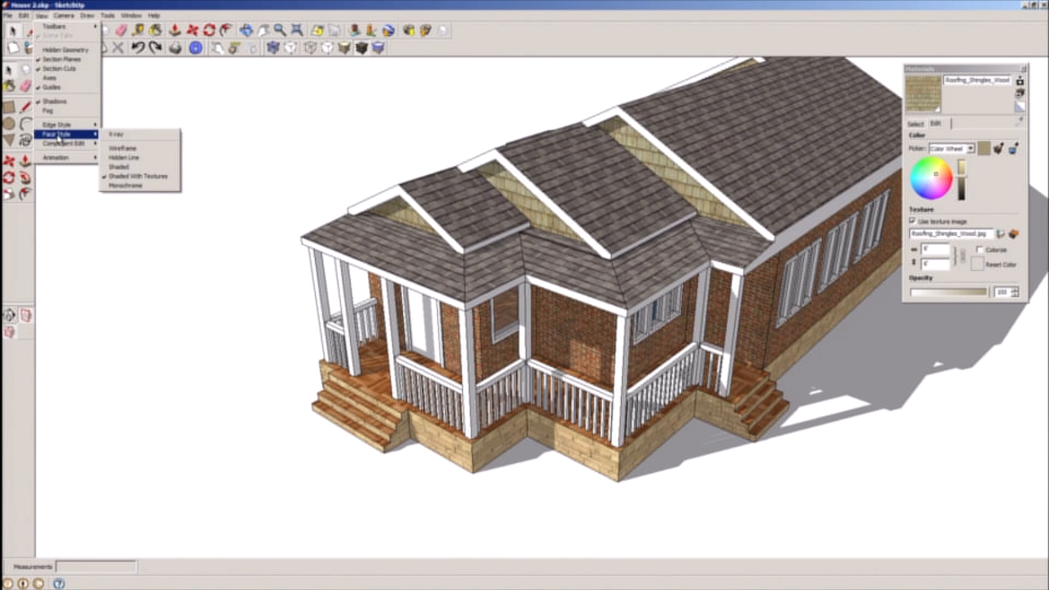
mouse_move(83, 138)
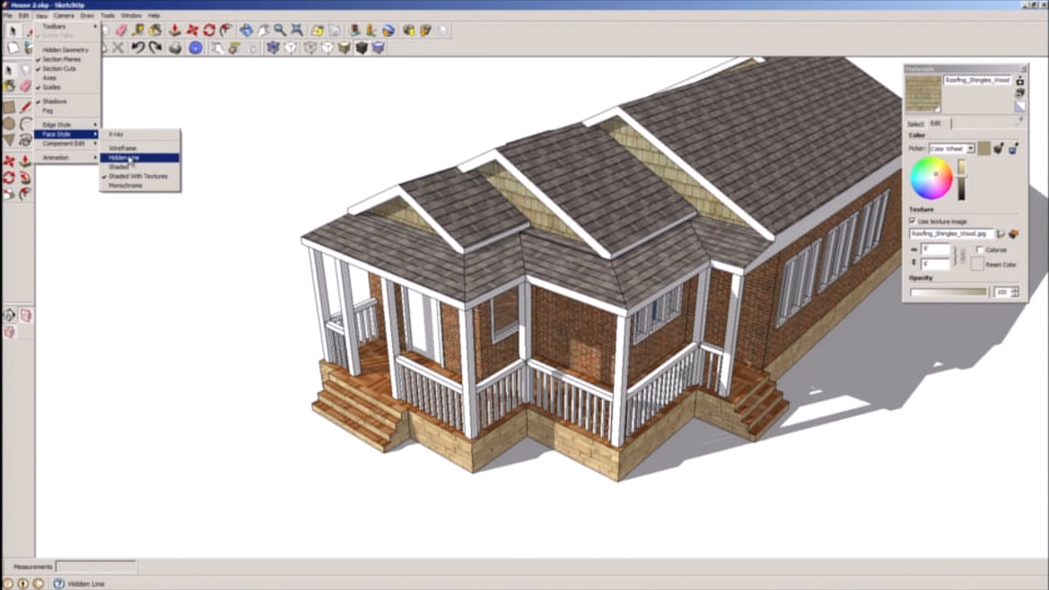
click(126, 187)
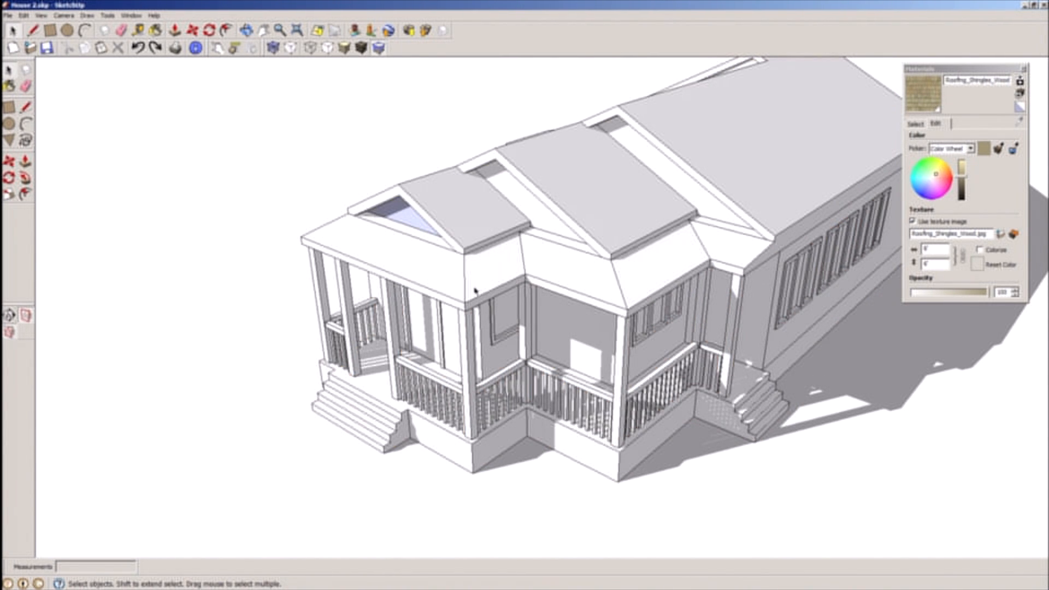
- Reverse the inside-out triangular face of the front porch gable so its front side points outward
middle_drag(405, 259, 663, 277)
scroll(658, 277, up, 5)
middle_drag(578, 308, 647, 192)
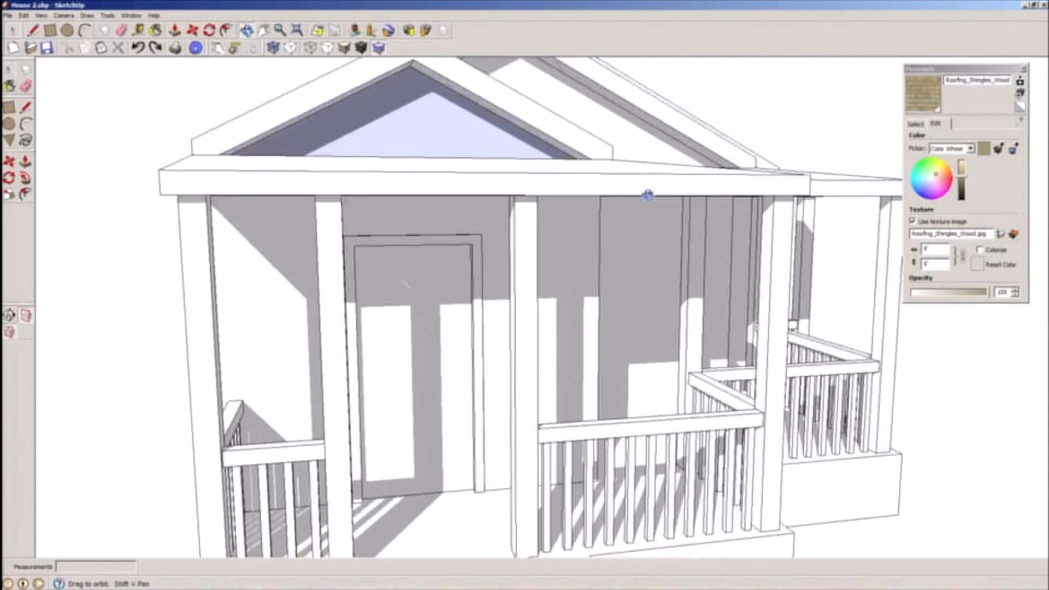
click(430, 119)
right_click(393, 125)
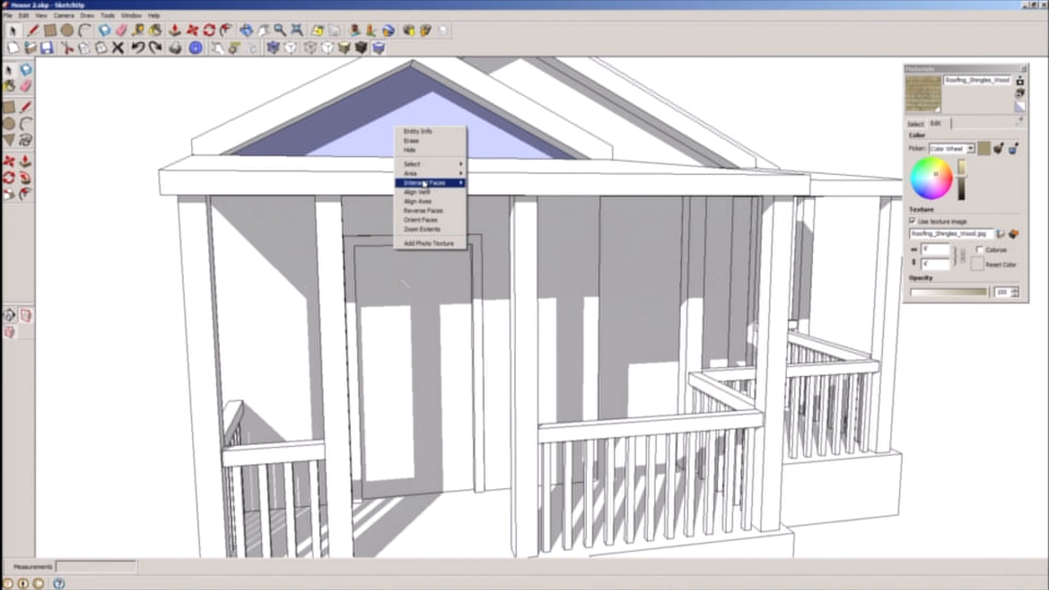
click(429, 211)
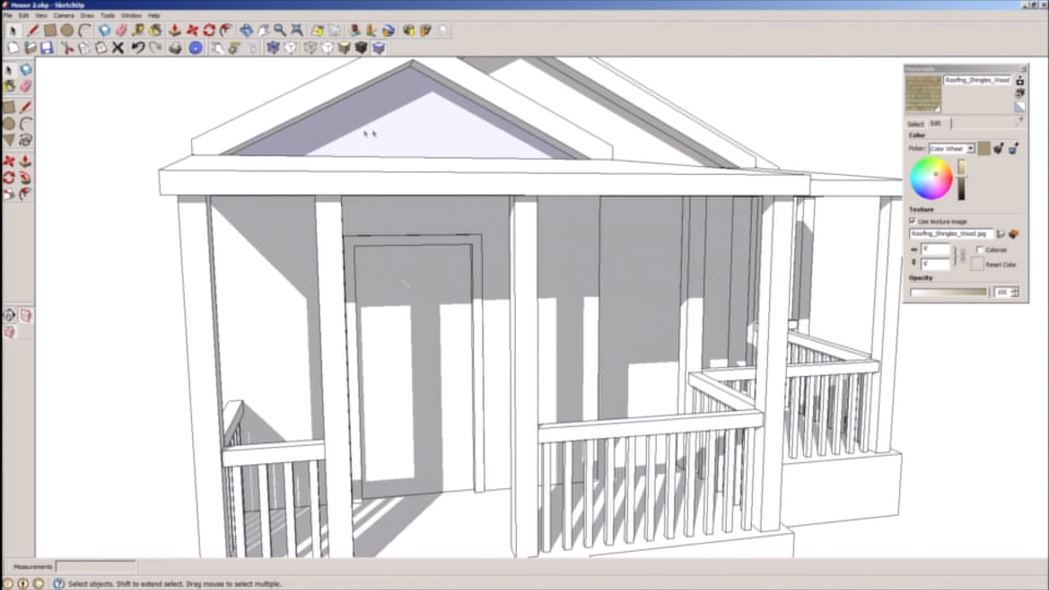
click(194, 99)
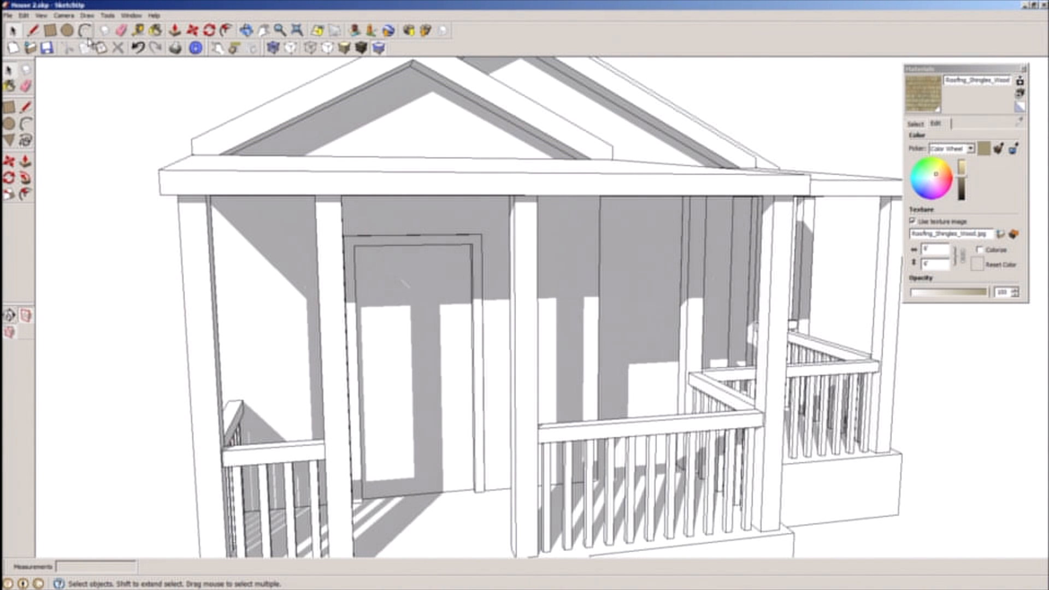
- Set the face style back to Shaded With Textures
click(41, 16)
mouse_move(76, 138)
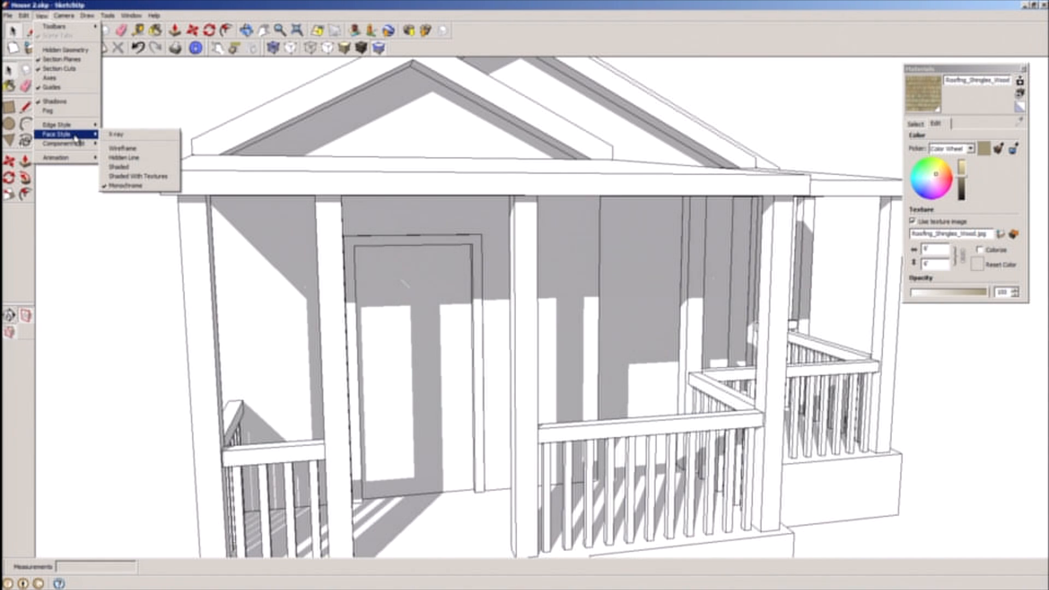
click(138, 176)
- Sample the wood shingle material from the neighbouring gable and paint the front porch gable face with it
middle_drag(502, 126, 422, 199)
click(157, 31)
key(alt)
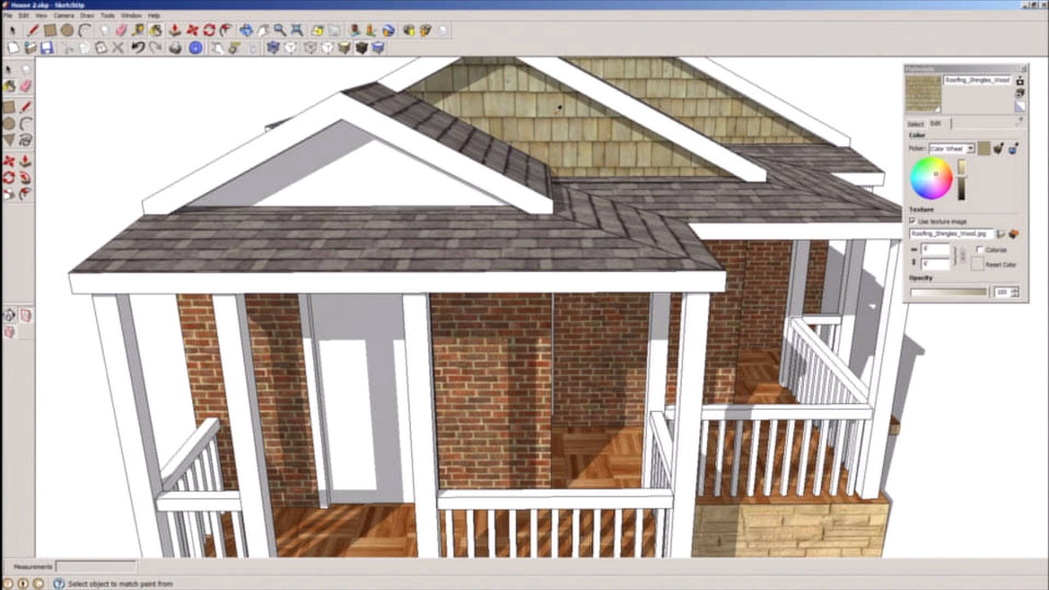
click(357, 155)
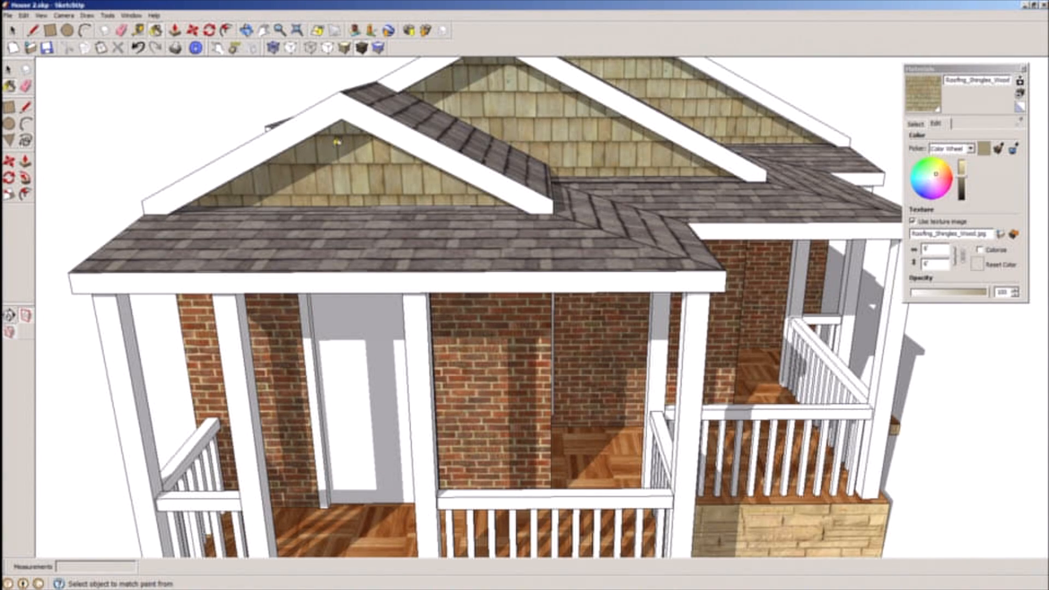
- Draw a vertical line about 1' 3" long across the open fascia under the rear side eave to close its missing face
middle_drag(282, 177, 829, 219)
scroll(332, 235, down, 5)
middle_drag(171, 204, 438, 184)
scroll(523, 162, down, 3)
click(33, 30)
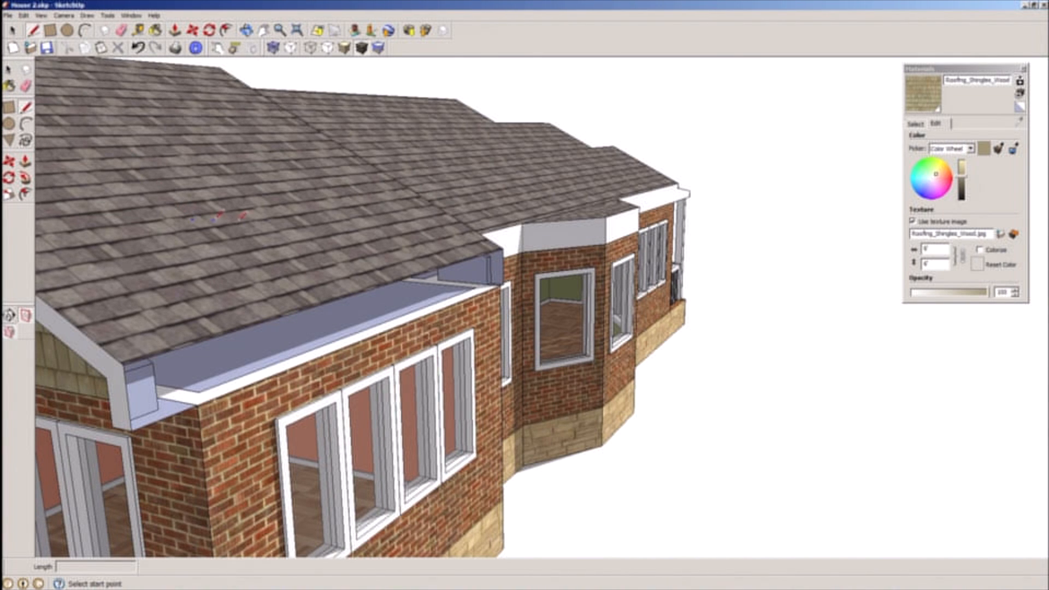
click(375, 288)
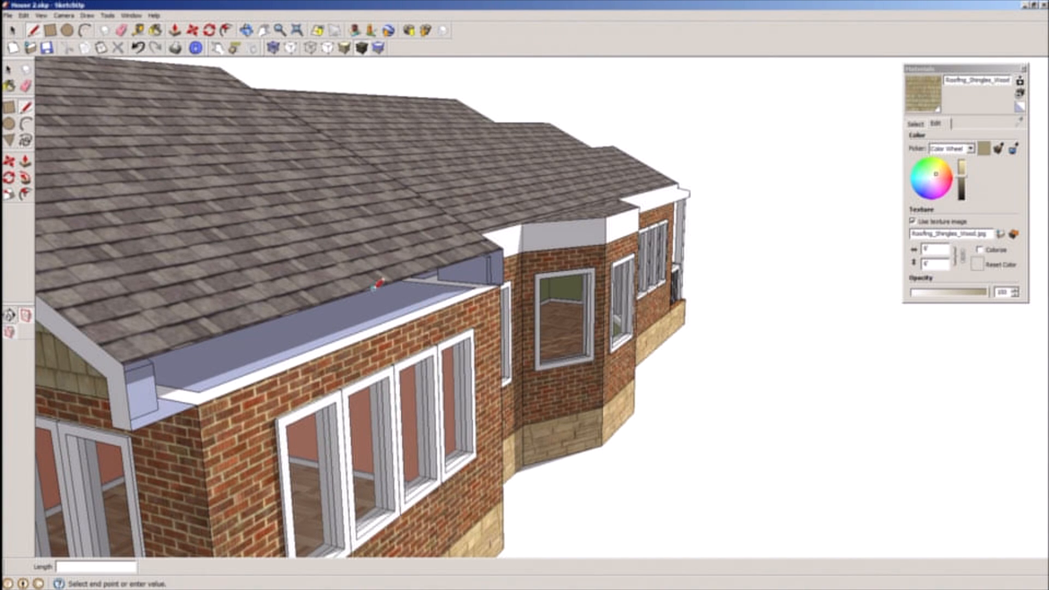
click(375, 334)
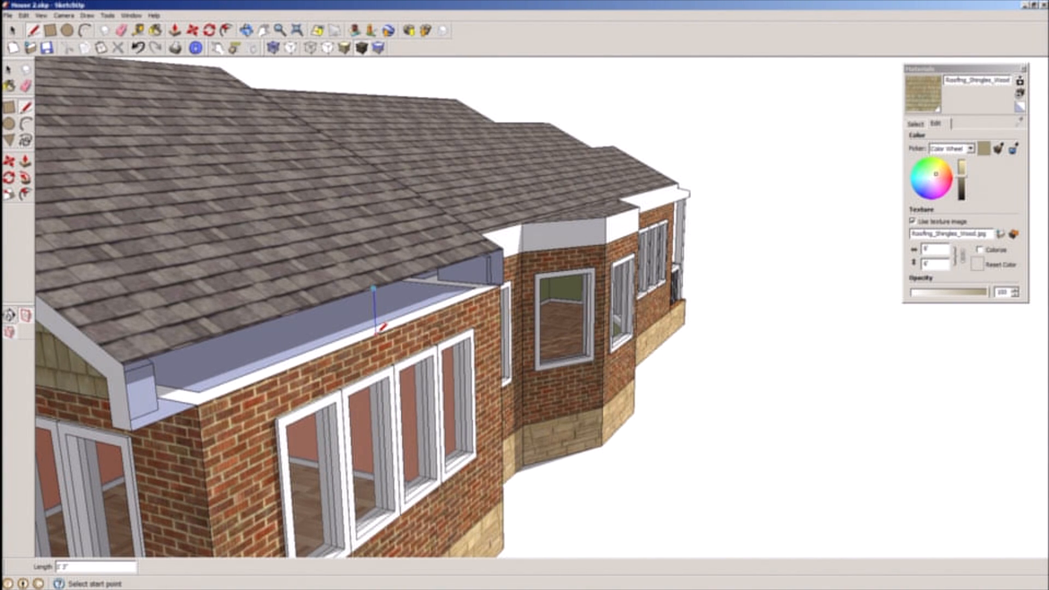
- Delete the vertical helper line across the rear fascia, keeping the face
click(12, 30)
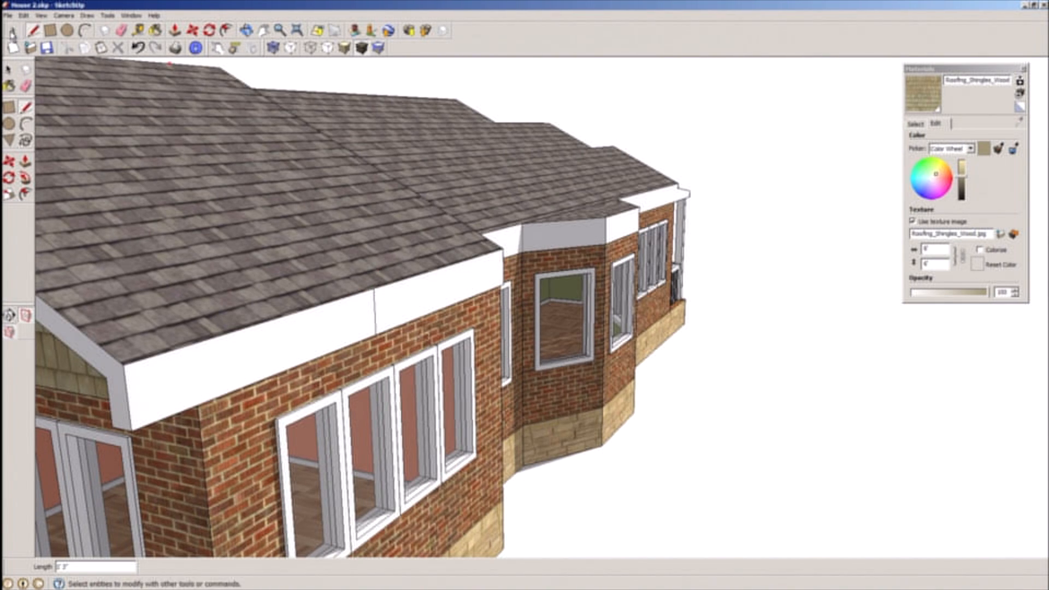
click(375, 318)
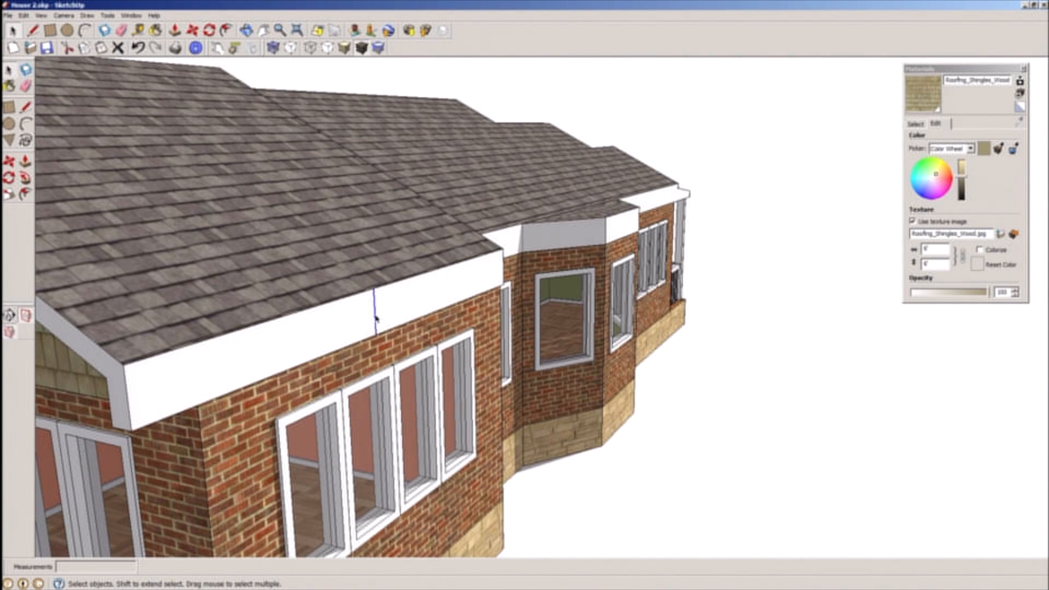
key(Delete)
- Set the face style to Monochrome and check the house from several sides for reversed faces
middle_drag(366, 267, 10, 336)
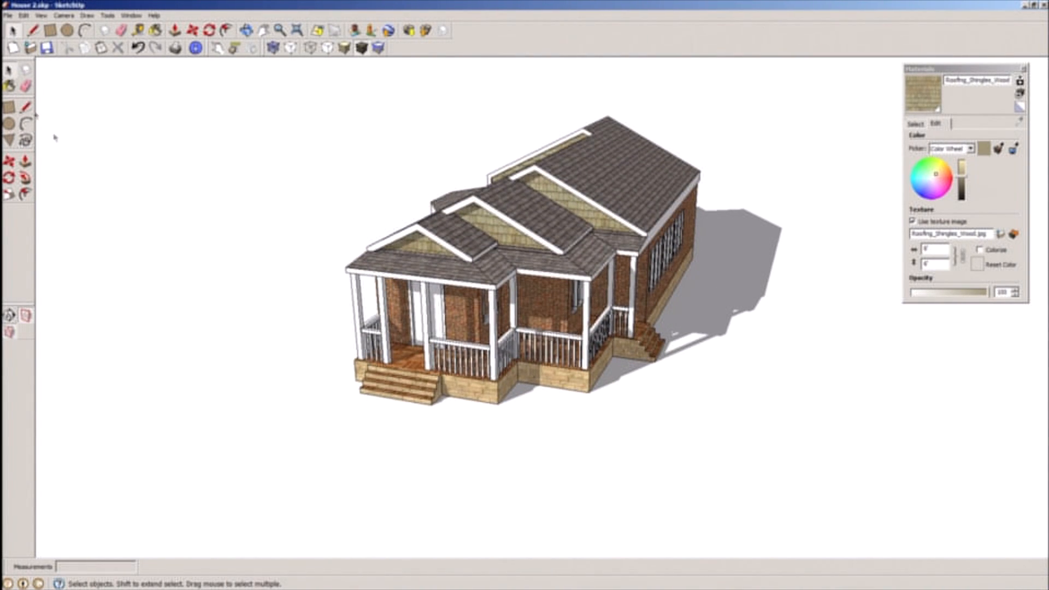
click(24, 15)
mouse_move(41, 16)
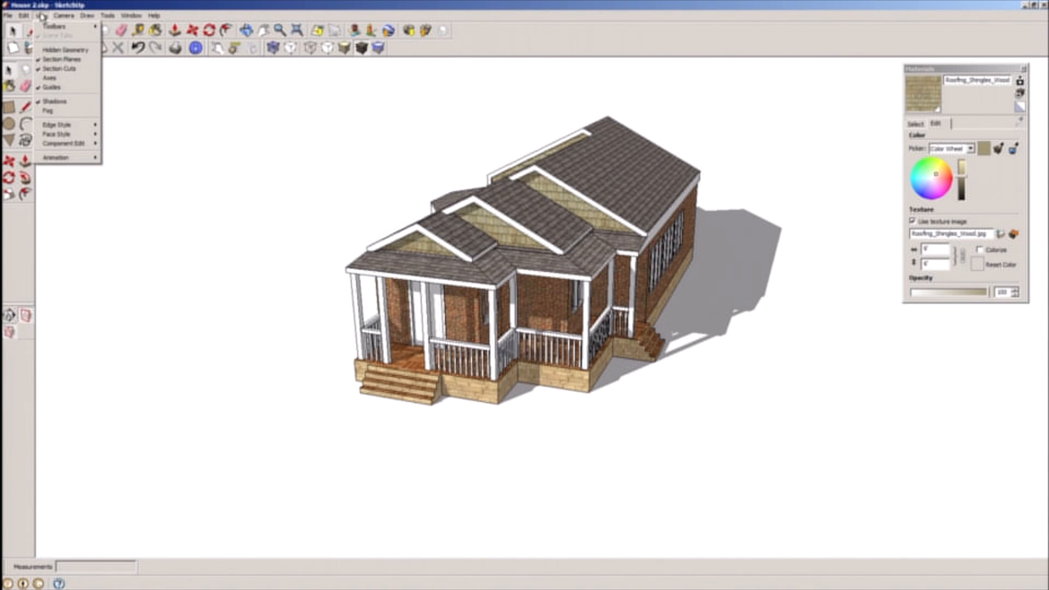
mouse_move(66, 139)
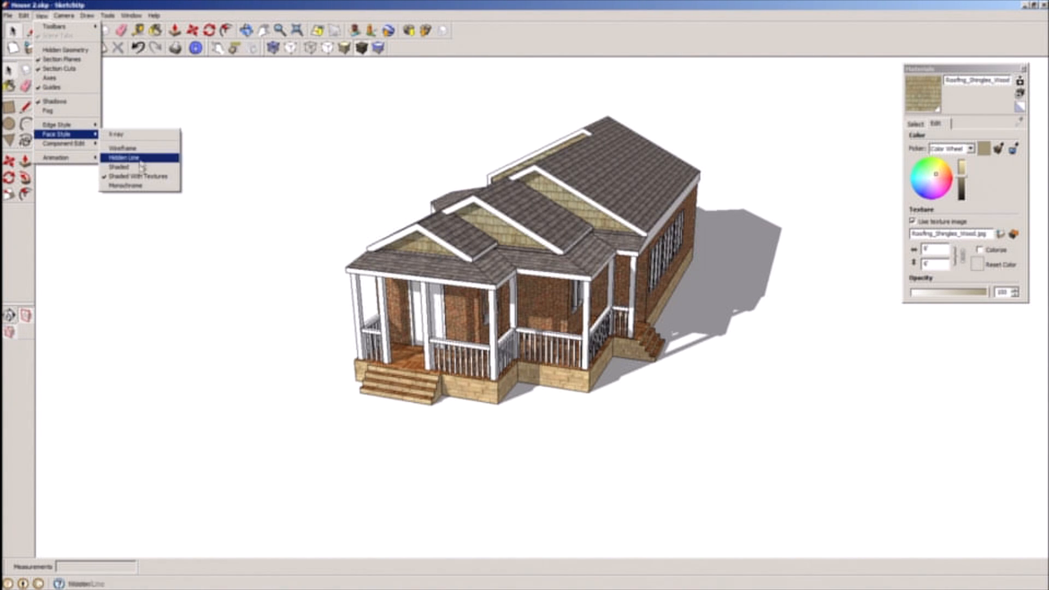
click(144, 187)
middle_drag(707, 307, 285, 201)
middle_drag(681, 250, 148, 333)
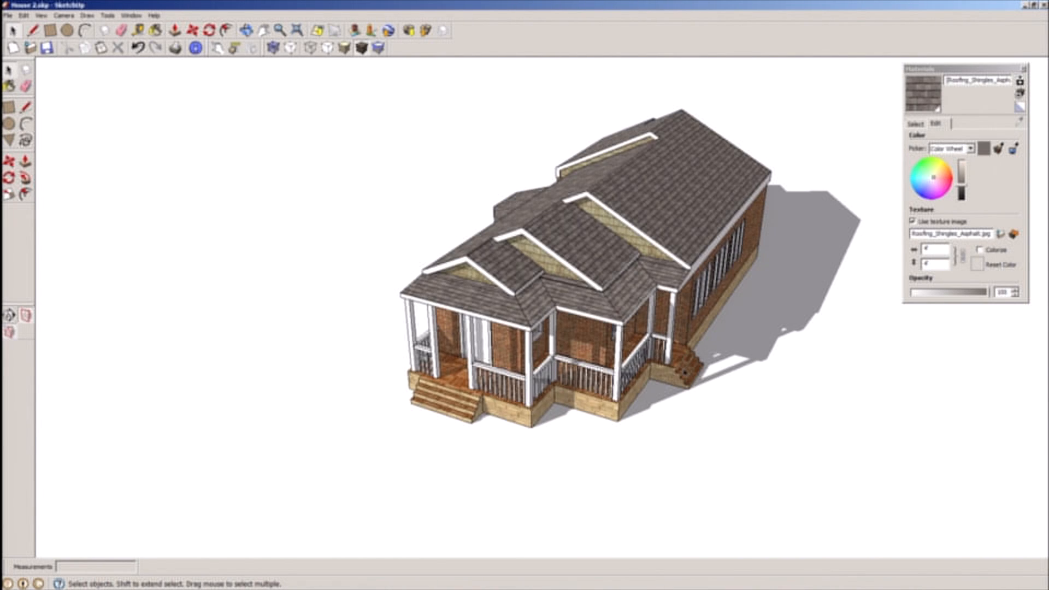
- Examine the textured house closely, covering the porch railings, brick walls and the shingle texture on the roof planes
middle_drag(684, 371, 556, 347)
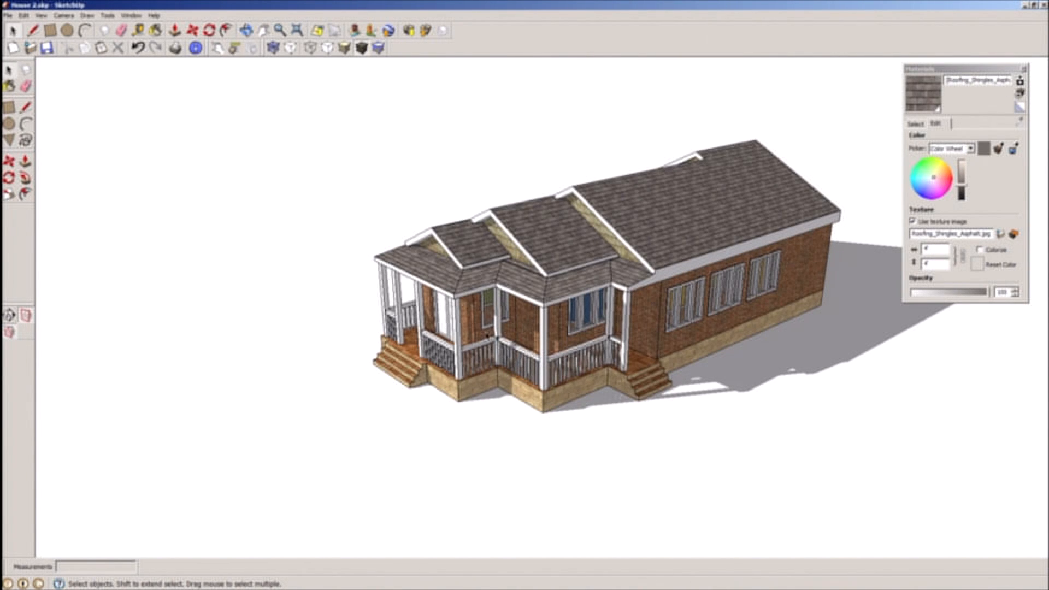
scroll(488, 336, up, 8)
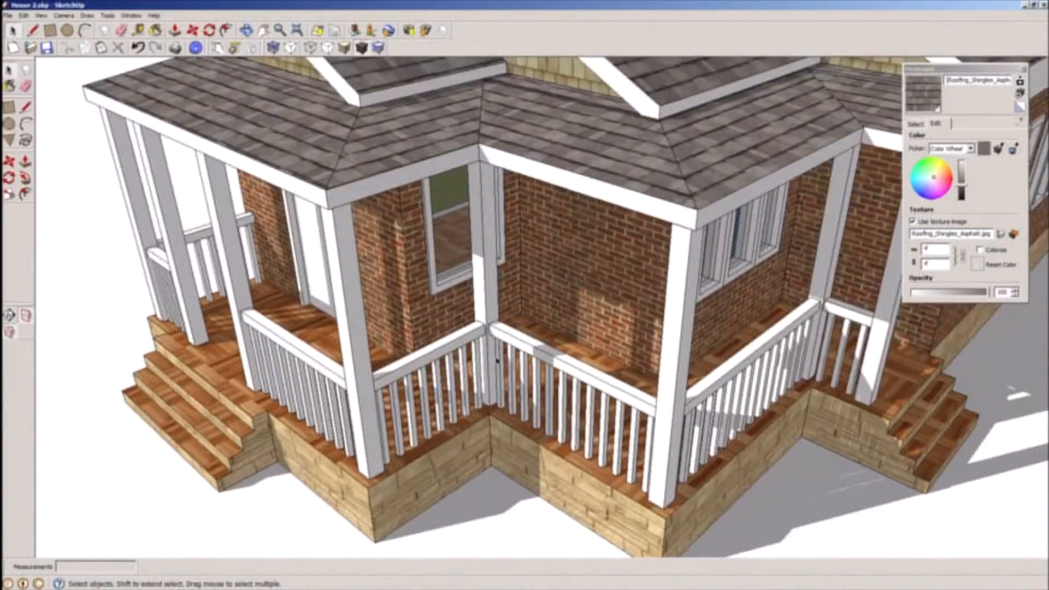
middle_drag(497, 361, 494, 286)
scroll(491, 283, down, 5)
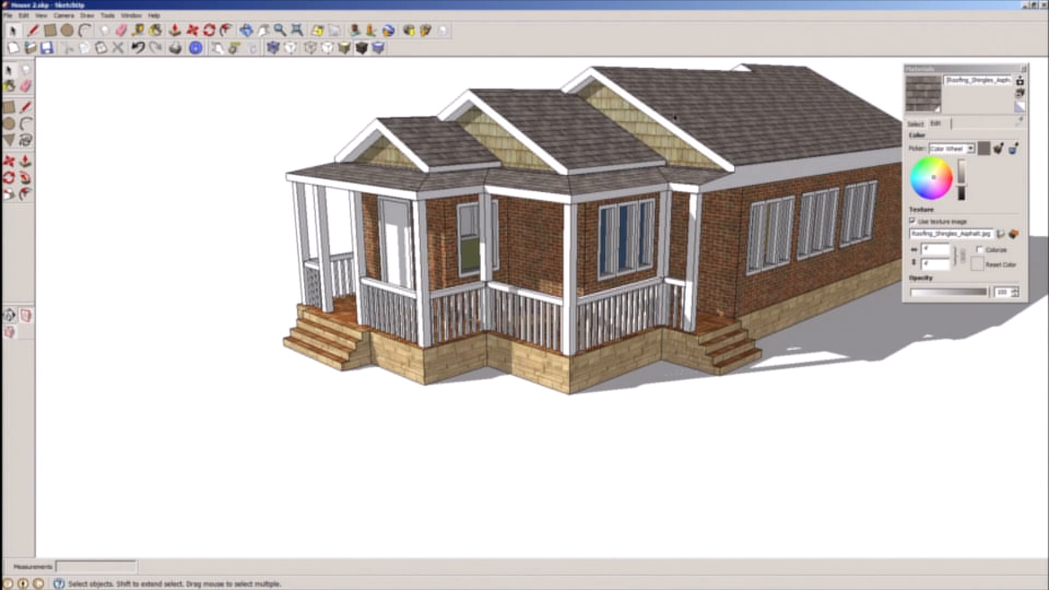
middle_drag(627, 178, 635, 236)
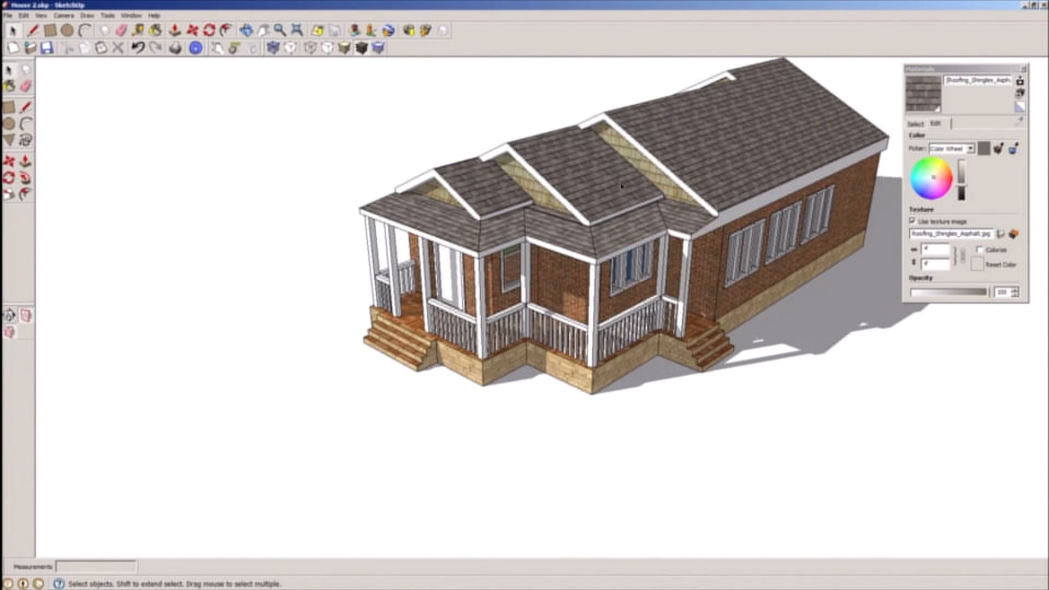
scroll(622, 187, up, 4)
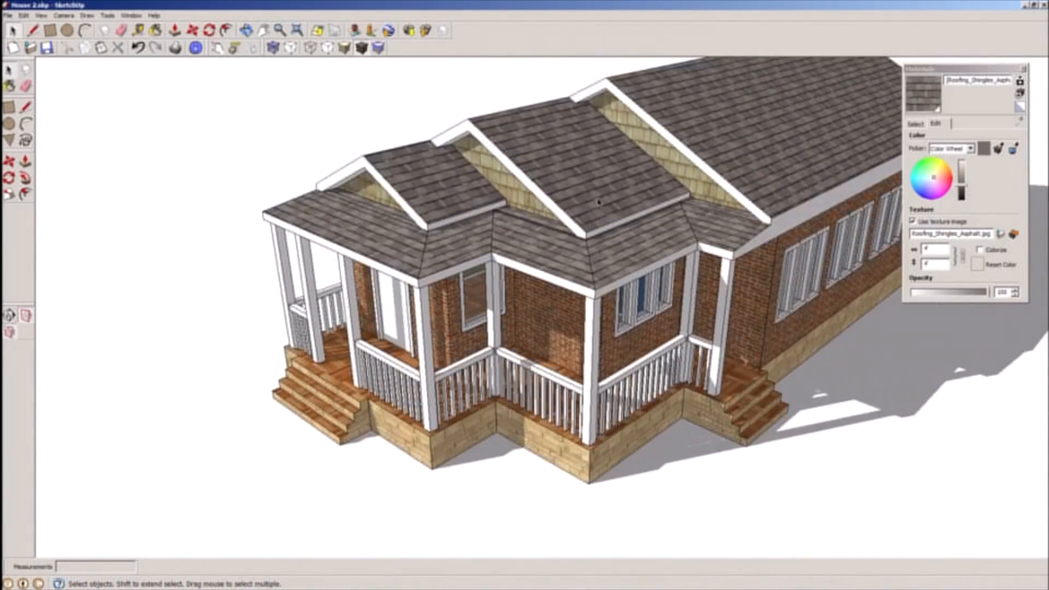
middle_drag(597, 204, 613, 246)
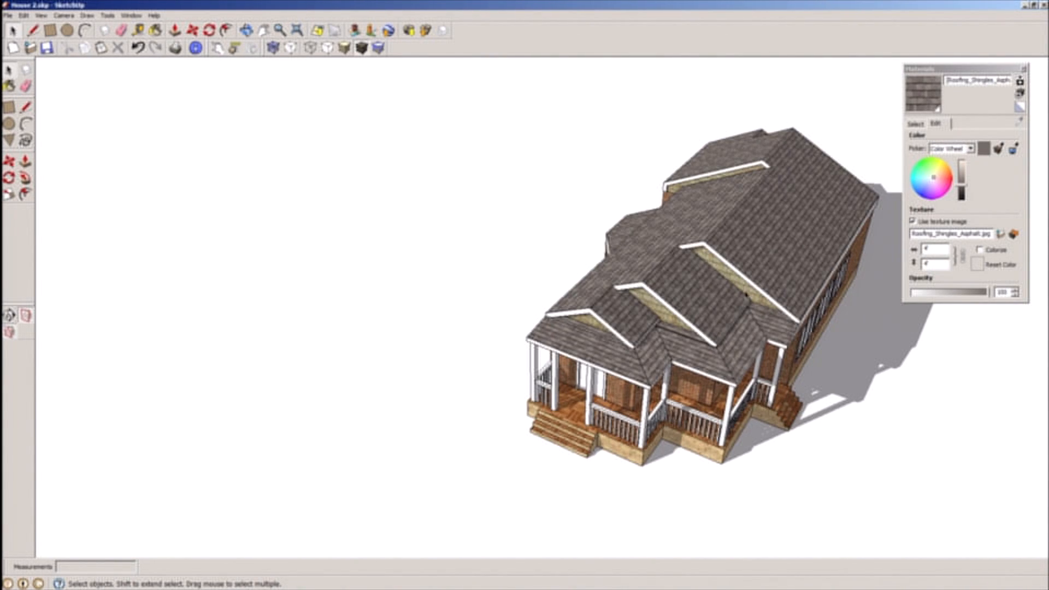
scroll(758, 299, up, 5)
middle_drag(517, 217, 660, 320)
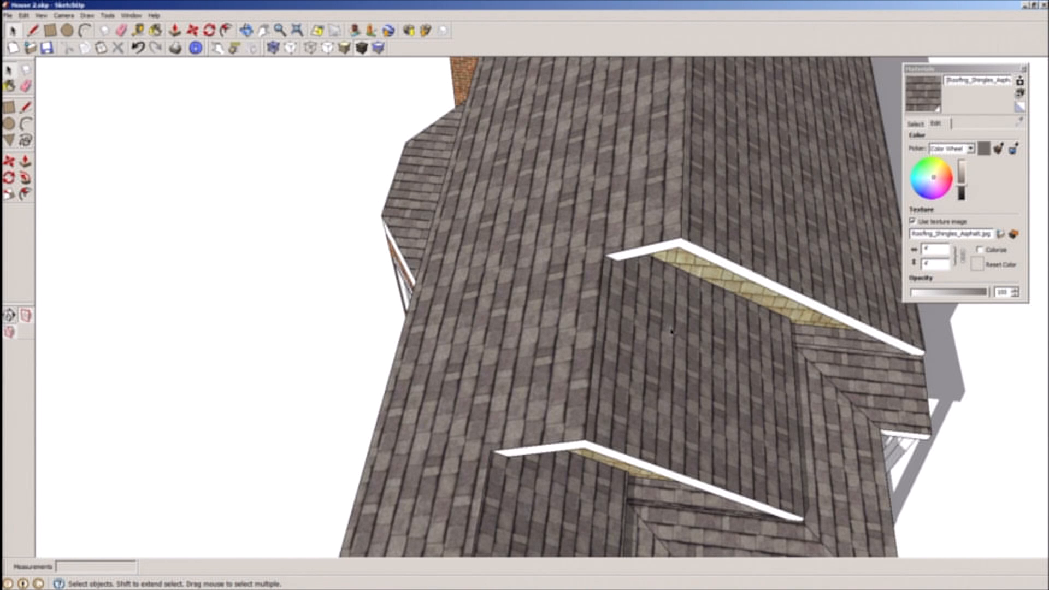
- Select all faces sharing the middle gable roof's shingle material and check from both sides which roof planes are left out
click(671, 330)
right_click(672, 330)
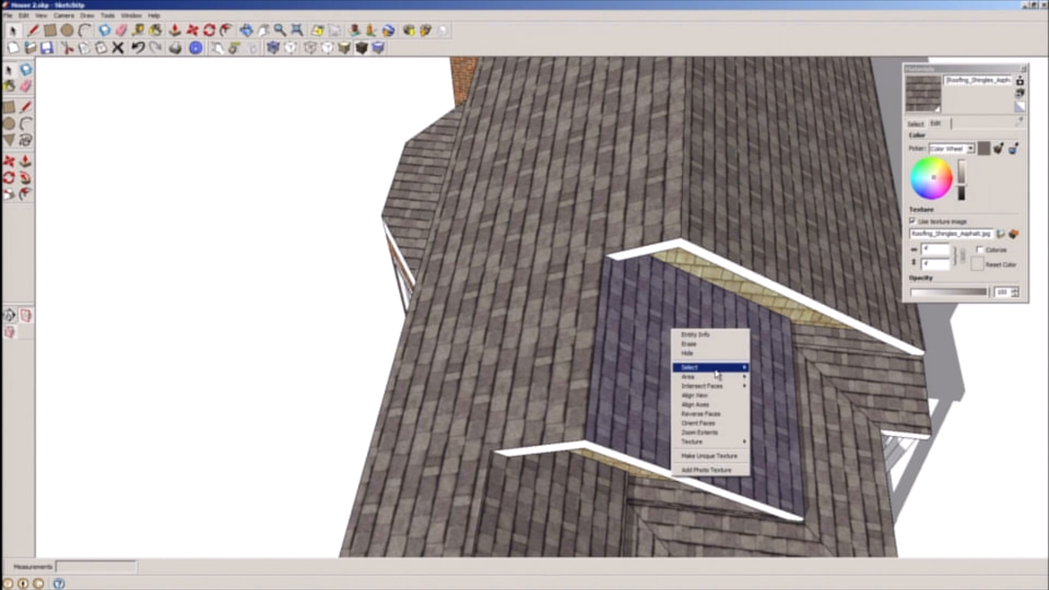
mouse_move(721, 367)
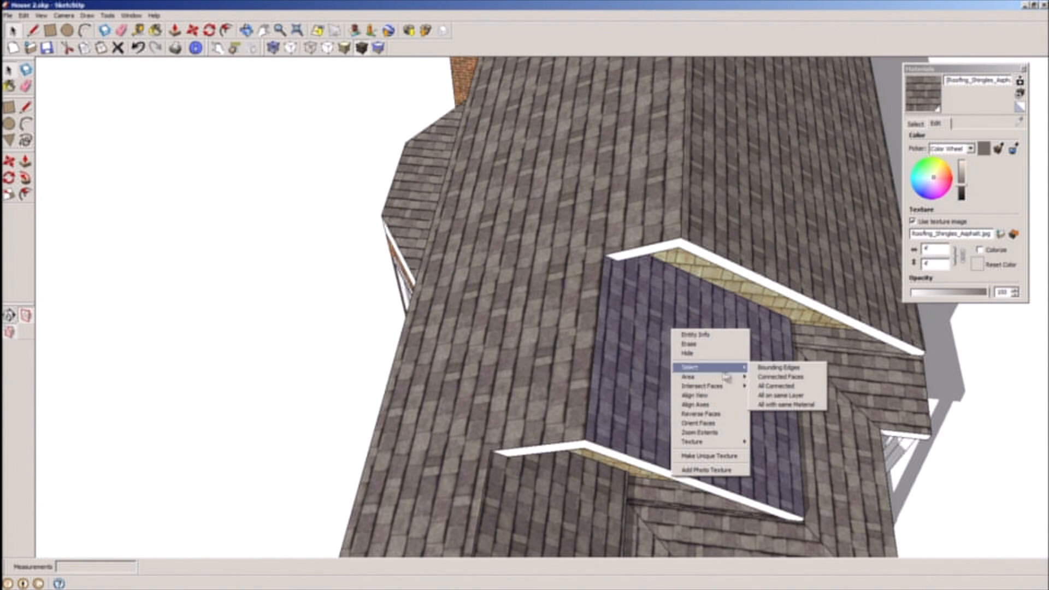
click(788, 406)
middle_drag(787, 410, 632, 370)
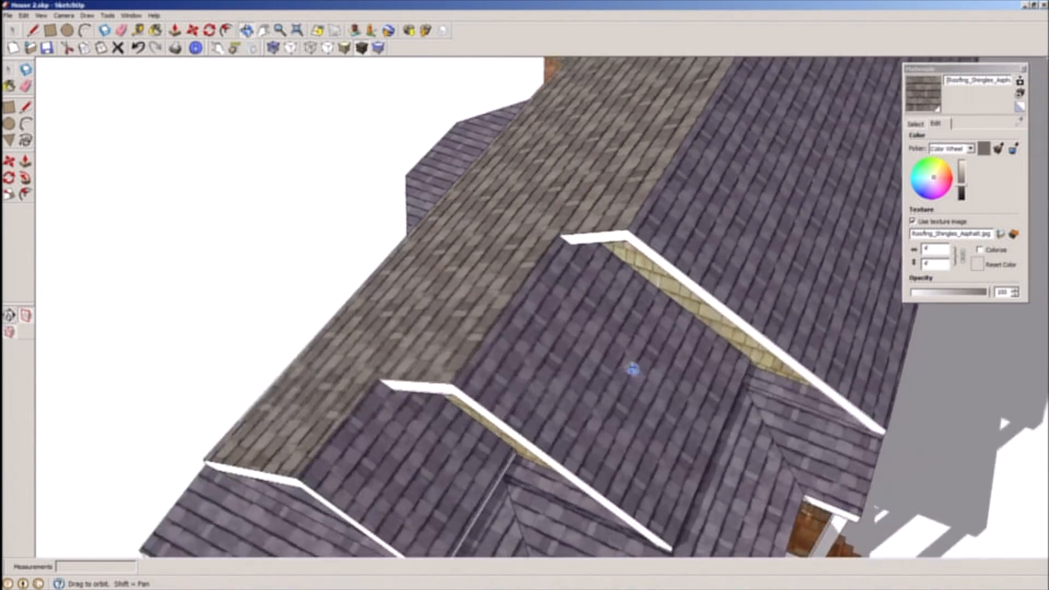
scroll(632, 369, down, 5)
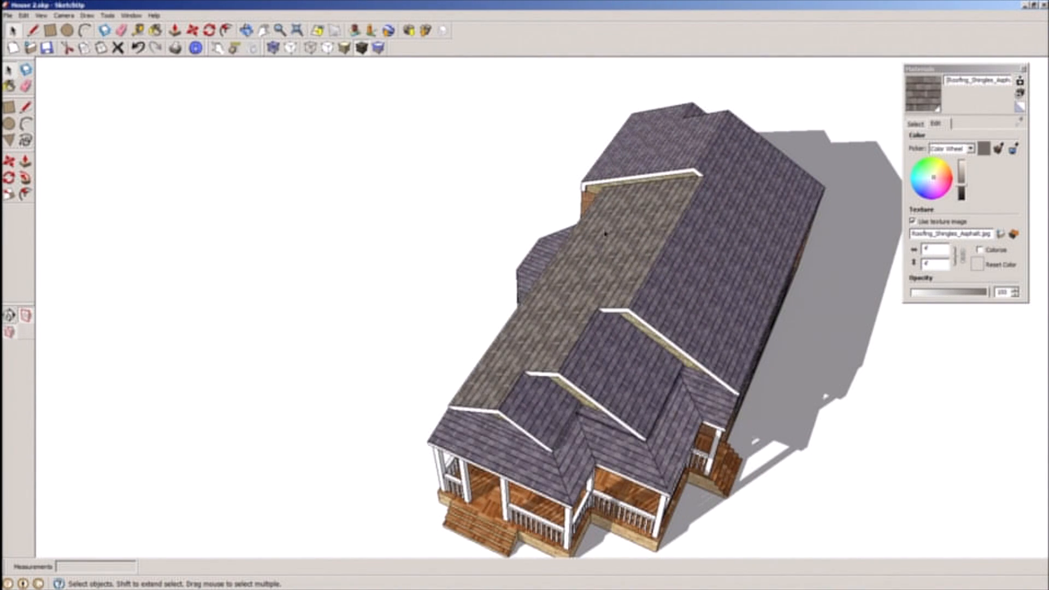
middle_drag(543, 331, 672, 295)
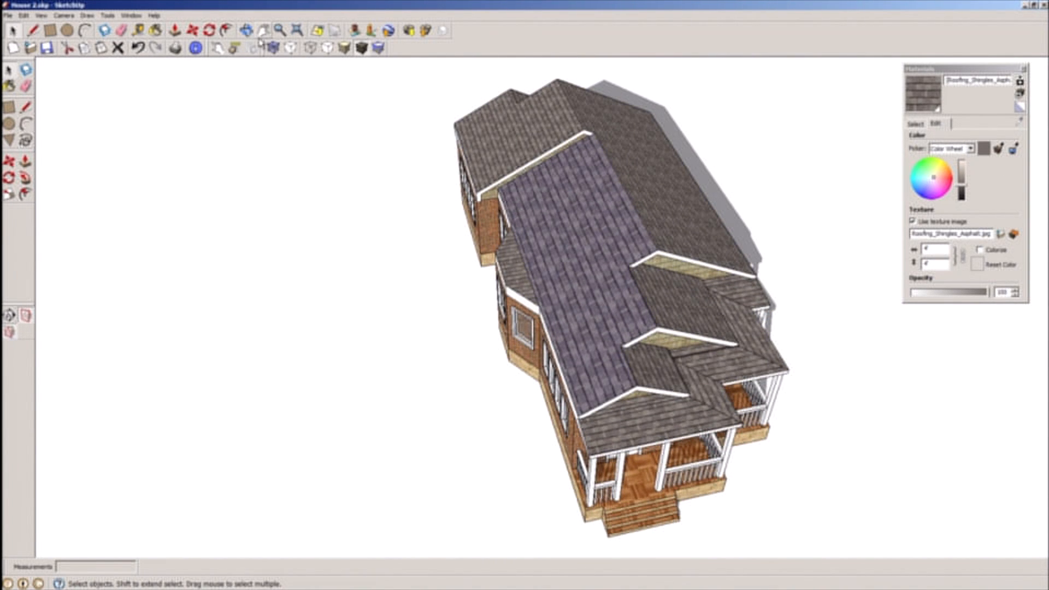
- Sample the shingle material from the main roof plane facing the shadow side and compare texture sizes between the roof planes
click(155, 30)
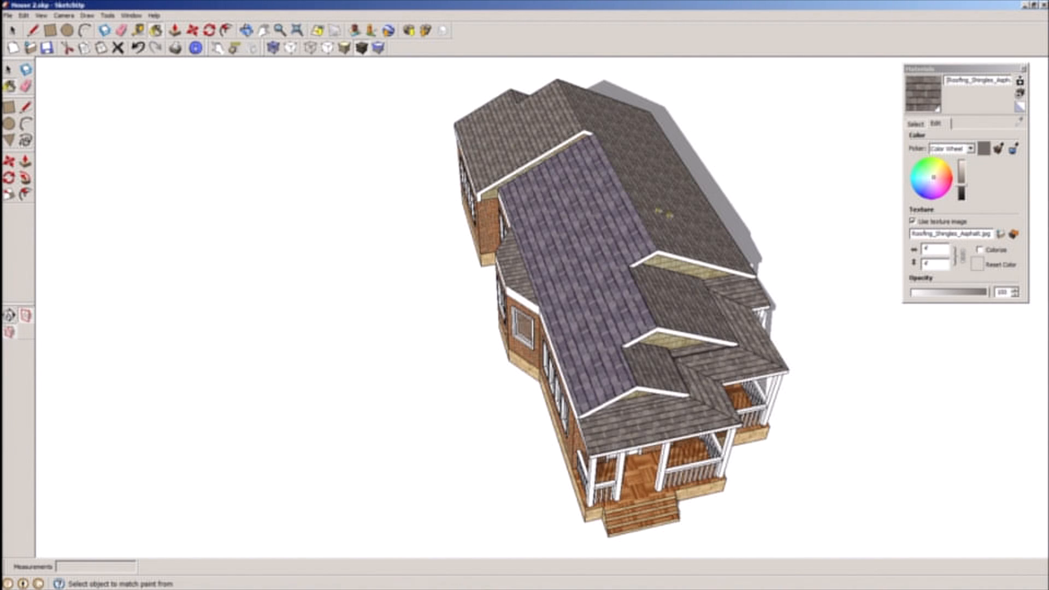
alt+click(678, 215)
click(924, 249)
text(4')
key(Return)
middle_drag(467, 388, 381, 370)
- Sample the middle gable roof's shingle material and paint the selected mismatched main roof plane with it
key(b)
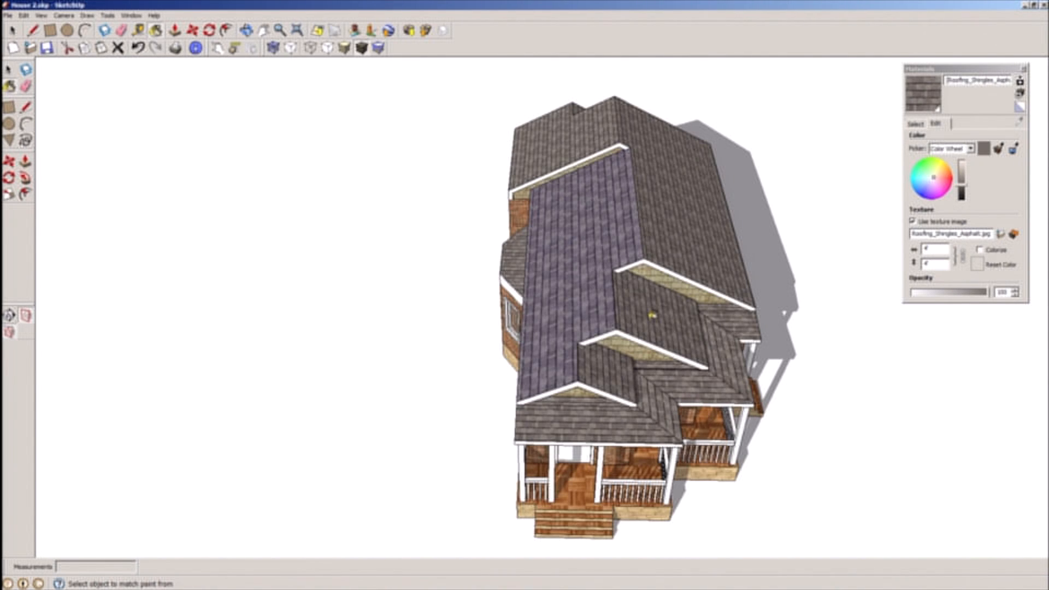
scroll(652, 314, up, 5)
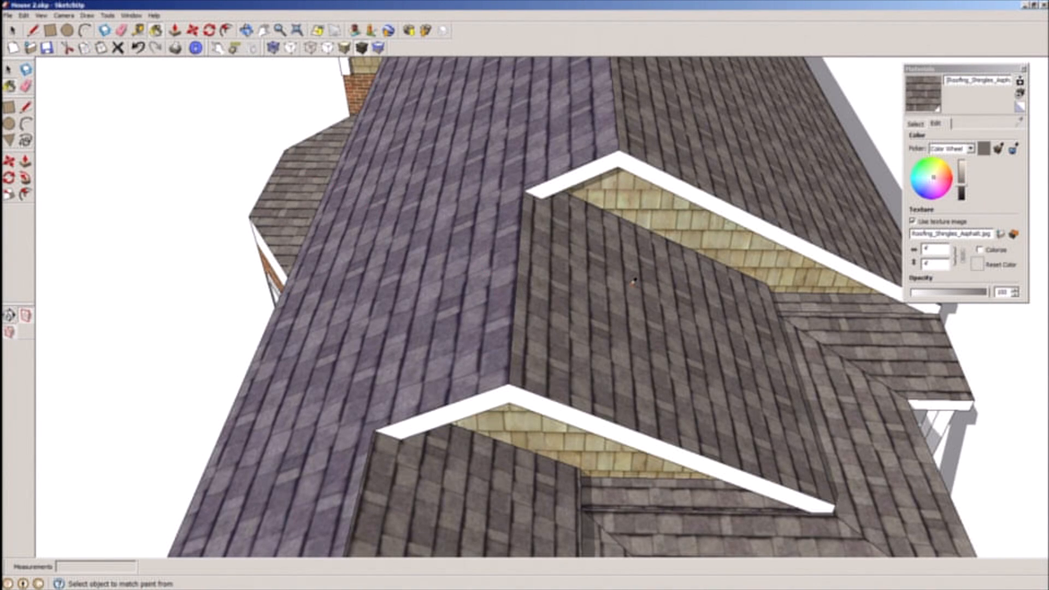
alt+click(634, 281)
click(473, 184)
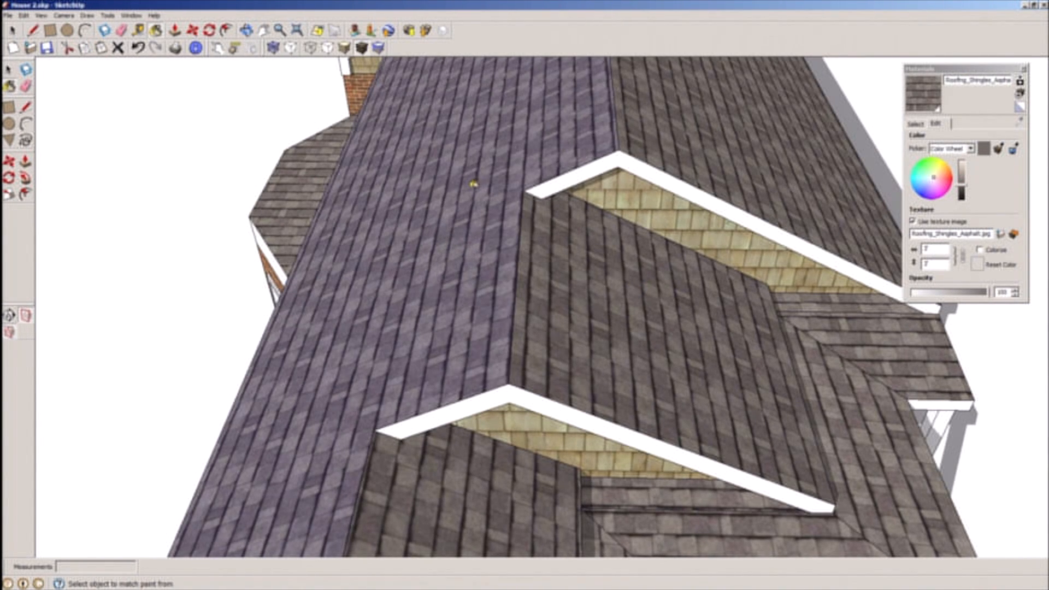
click(12, 30)
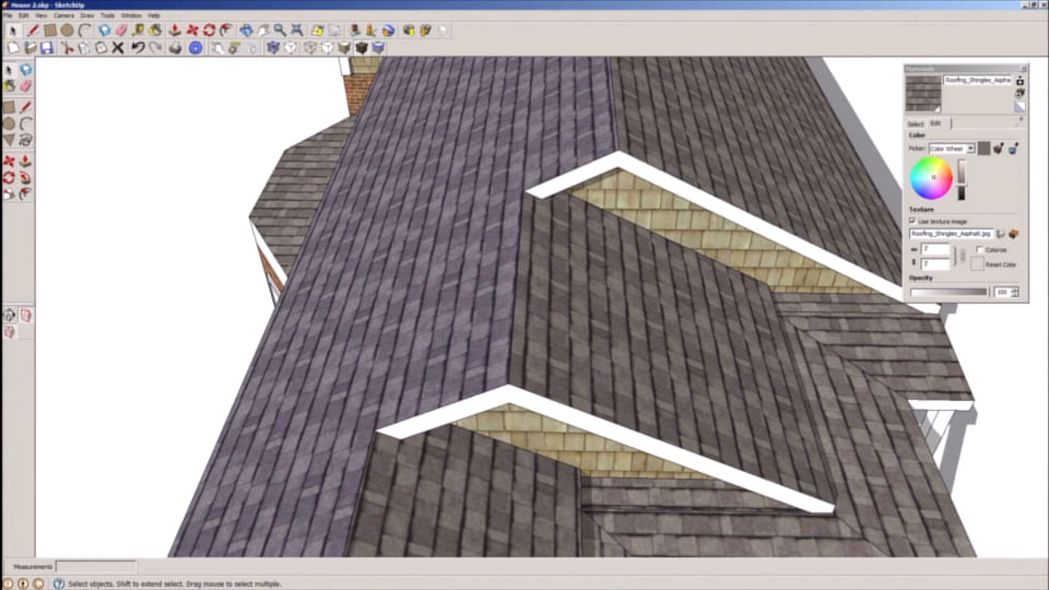
- Select all faces with the middle gable roof's shingle material and check every roof plane for matching coverage
right_click(576, 292)
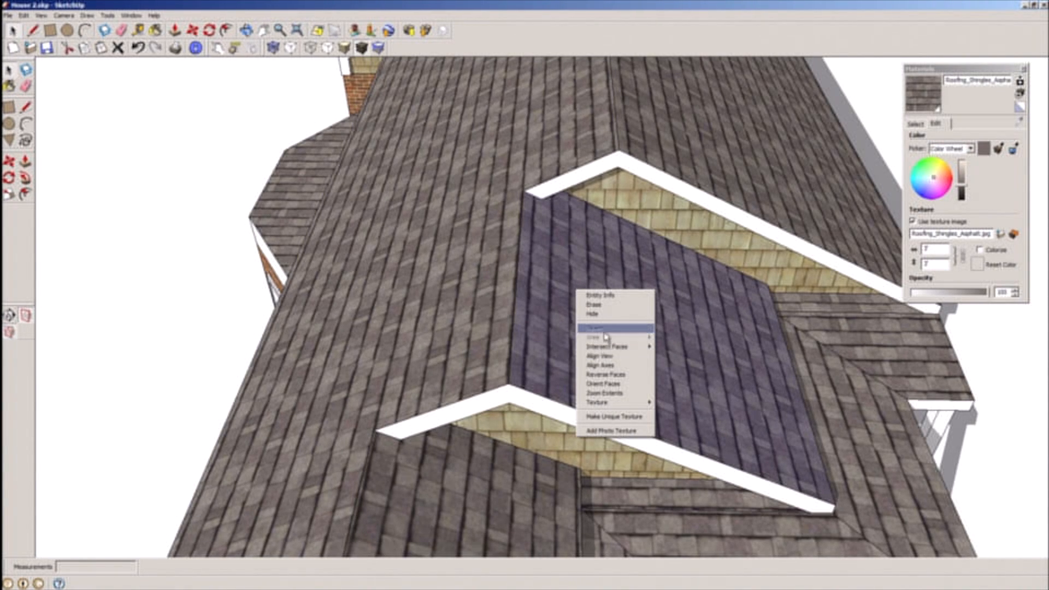
mouse_move(629, 339)
click(690, 365)
middle_drag(426, 329, 37, 79)
scroll(547, 219, down, 6)
scroll(322, 198, up, 4)
middle_drag(320, 201, 523, 241)
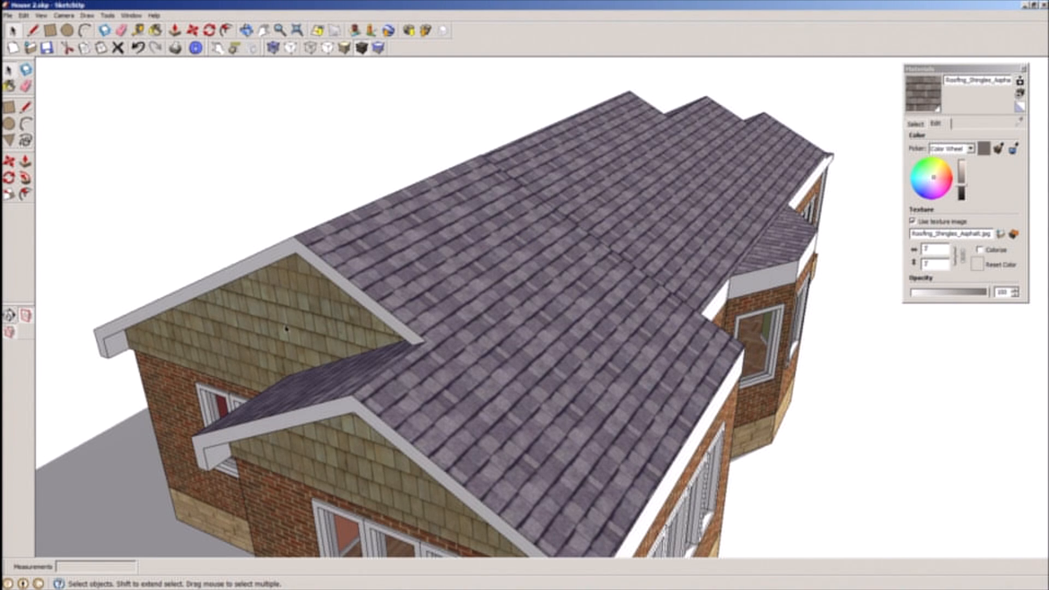
- Select all faces with the same wood shake material as the rear gable wall and check the front gables
right_click(283, 315)
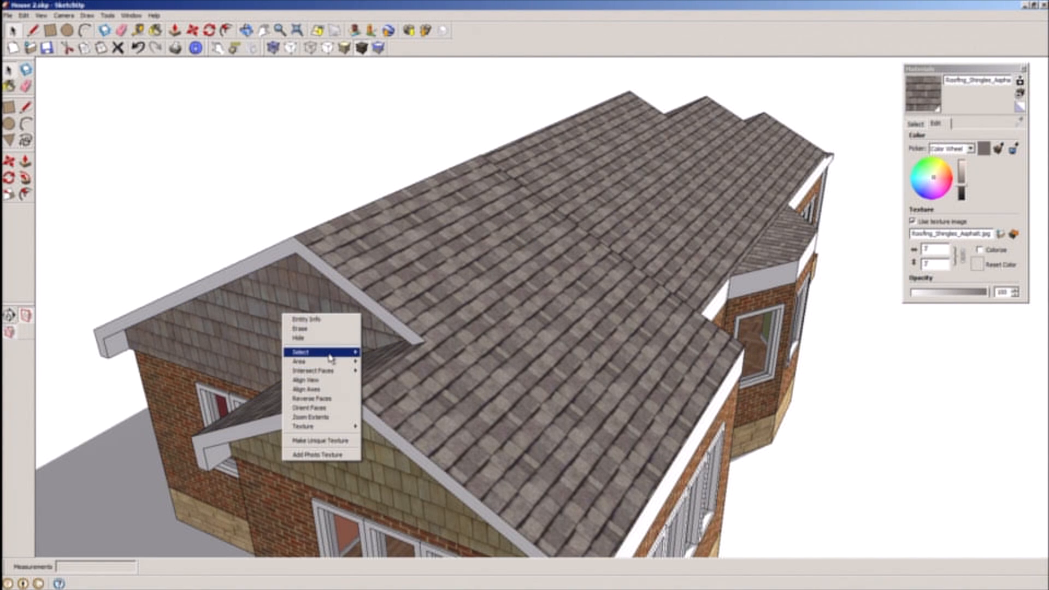
mouse_move(332, 357)
click(394, 389)
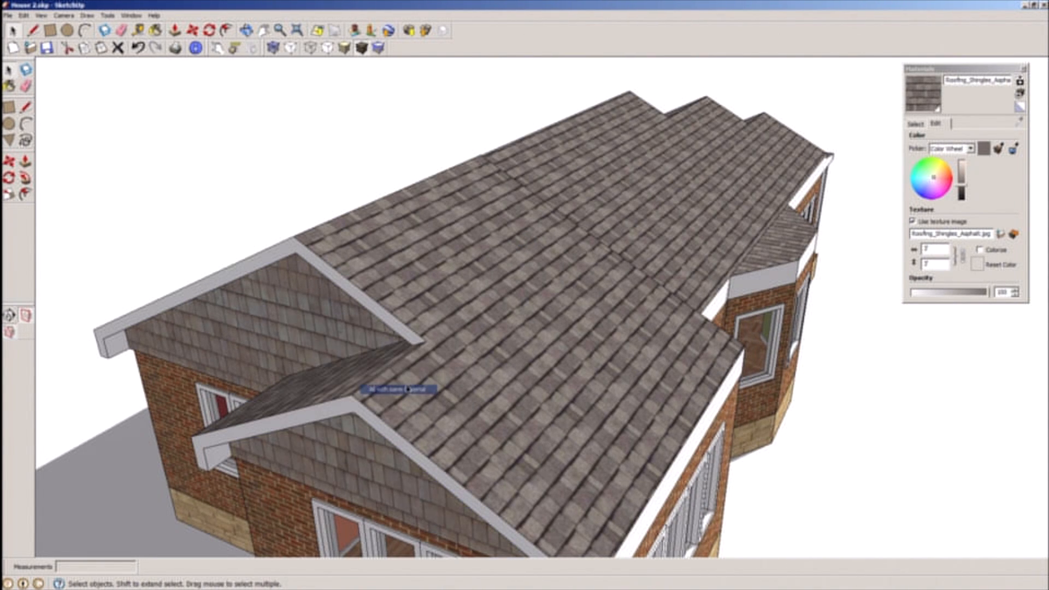
middle_drag(578, 331, 239, 358)
middle_drag(705, 333, 283, 269)
middle_drag(635, 308, 380, 274)
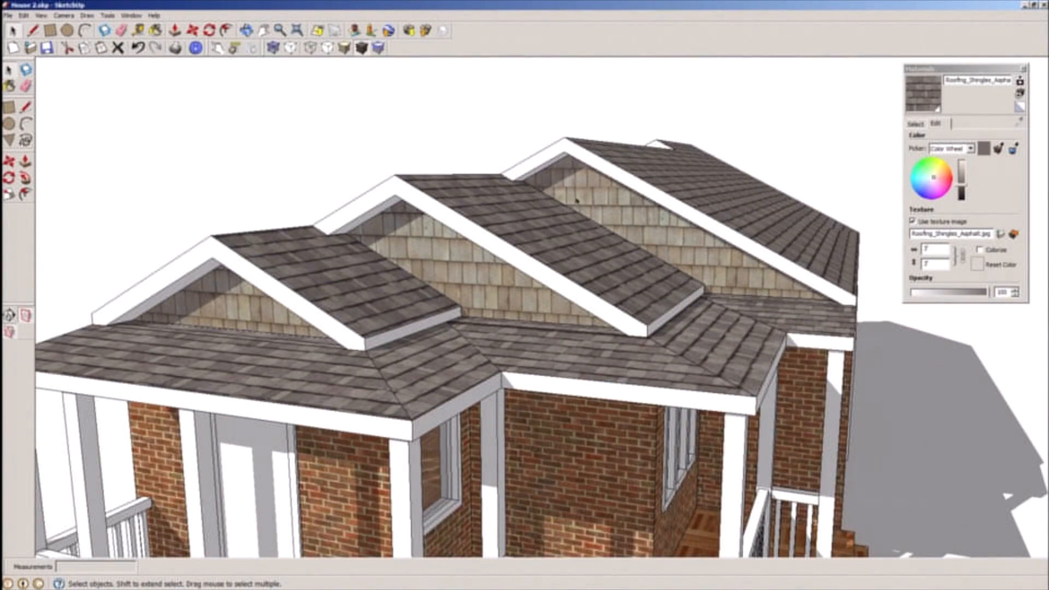
scroll(455, 295, down, 3)
middle_drag(455, 295, 494, 270)
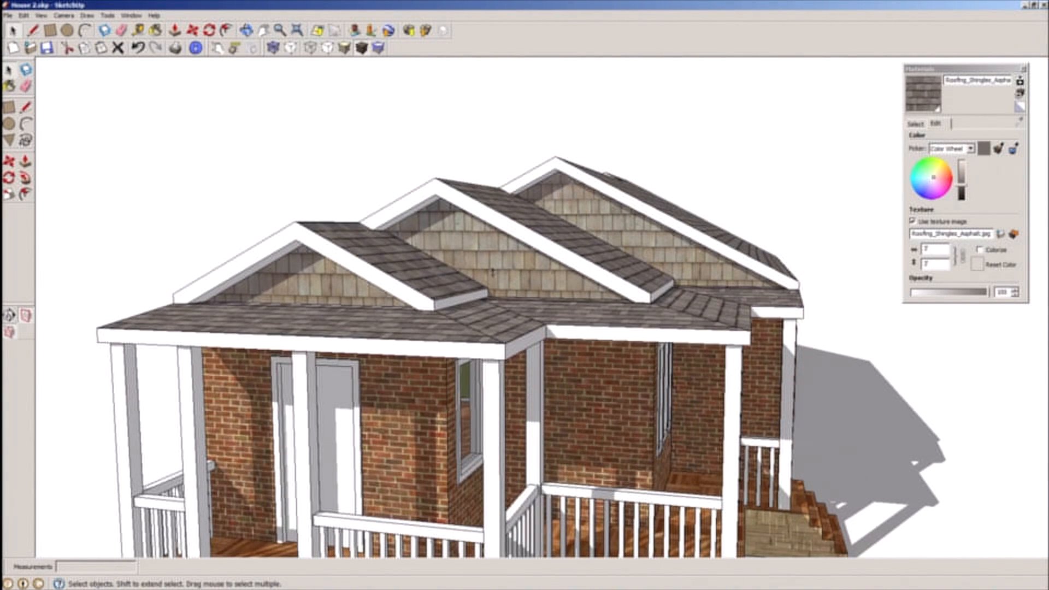
- Select all faces with the same brick material as the porch wall and check the walls around the house
right_click(581, 397)
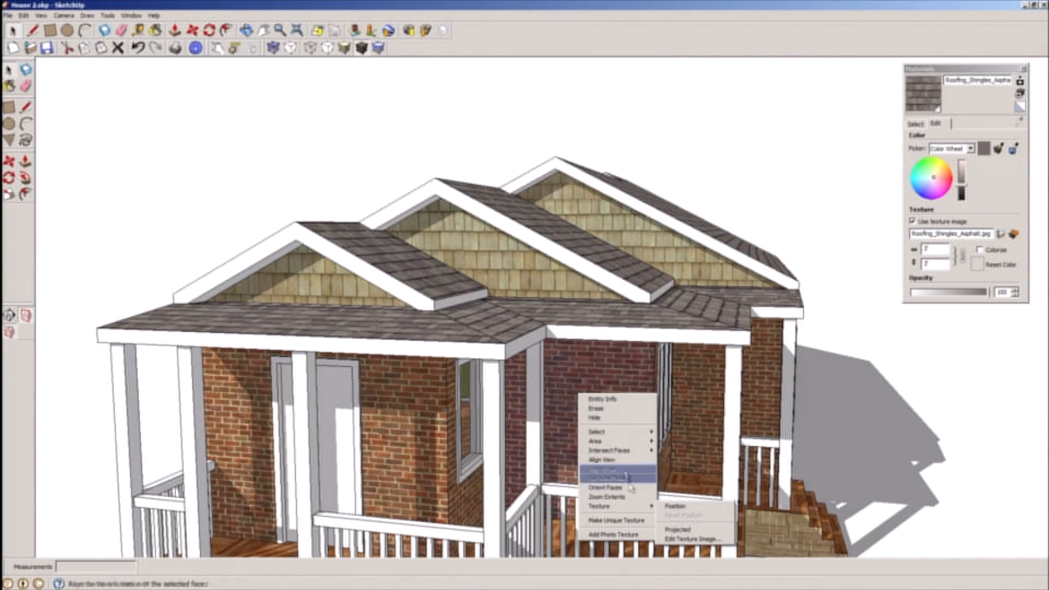
mouse_move(619, 431)
click(680, 466)
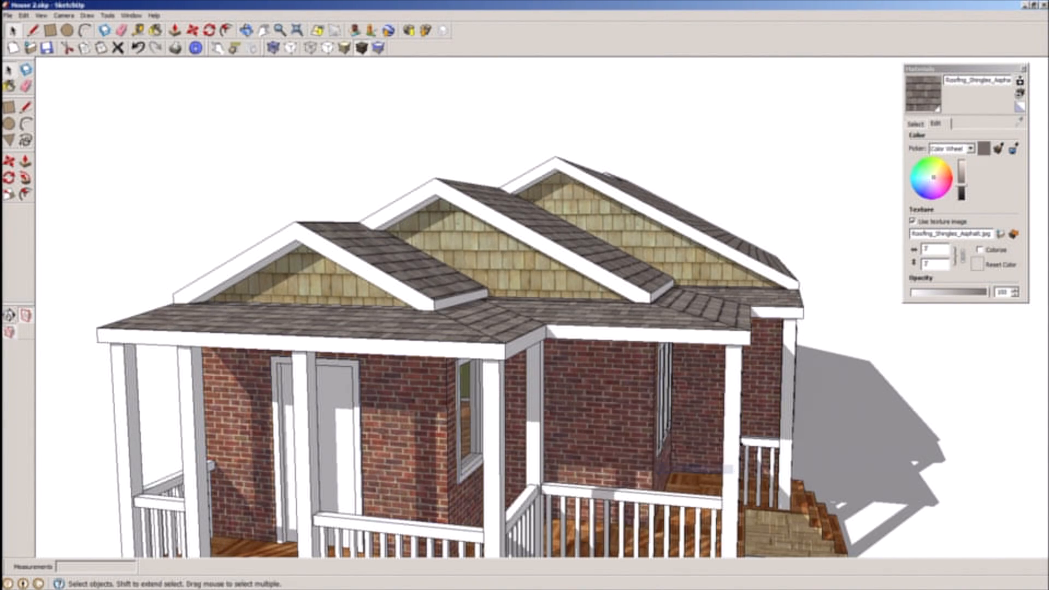
middle_drag(680, 466, 288, 439)
drag(288, 439, 286, 438)
middle_drag(612, 420, 303, 406)
middle_drag(678, 399, 261, 358)
middle_drag(632, 365, 225, 365)
scroll(311, 318, down, 3)
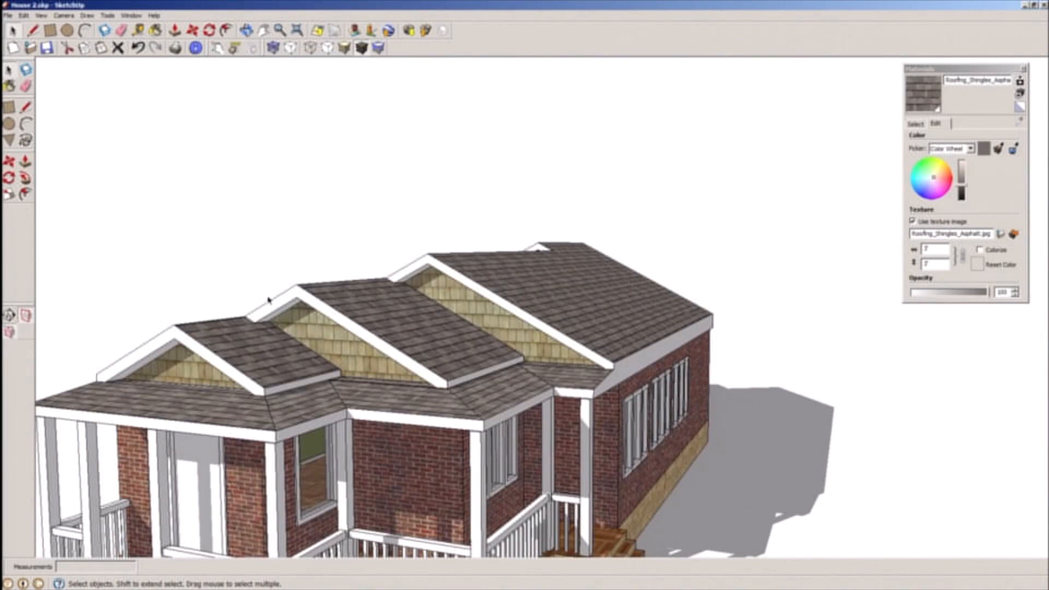
- Select all faces with the same material as the middle gable's white fascia and check the trim around the house
middle_drag(281, 297, 320, 296)
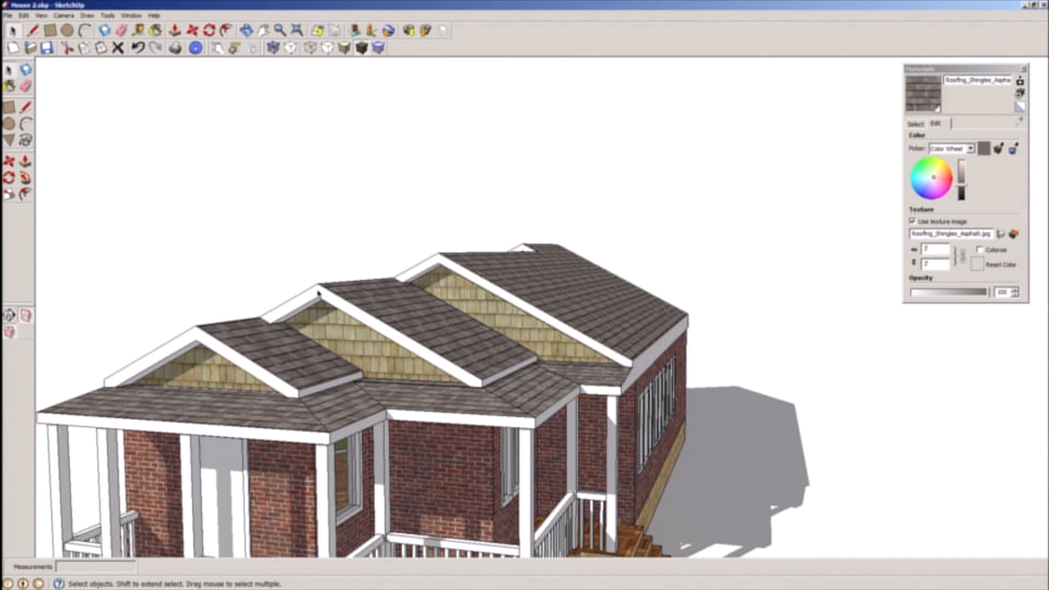
scroll(320, 294, up, 5)
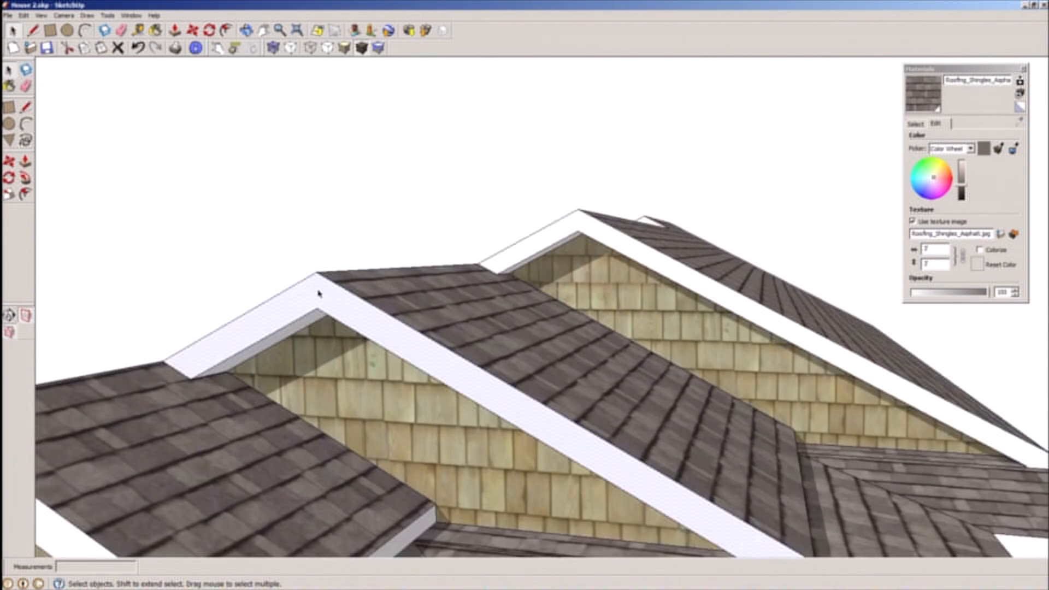
right_click(323, 296)
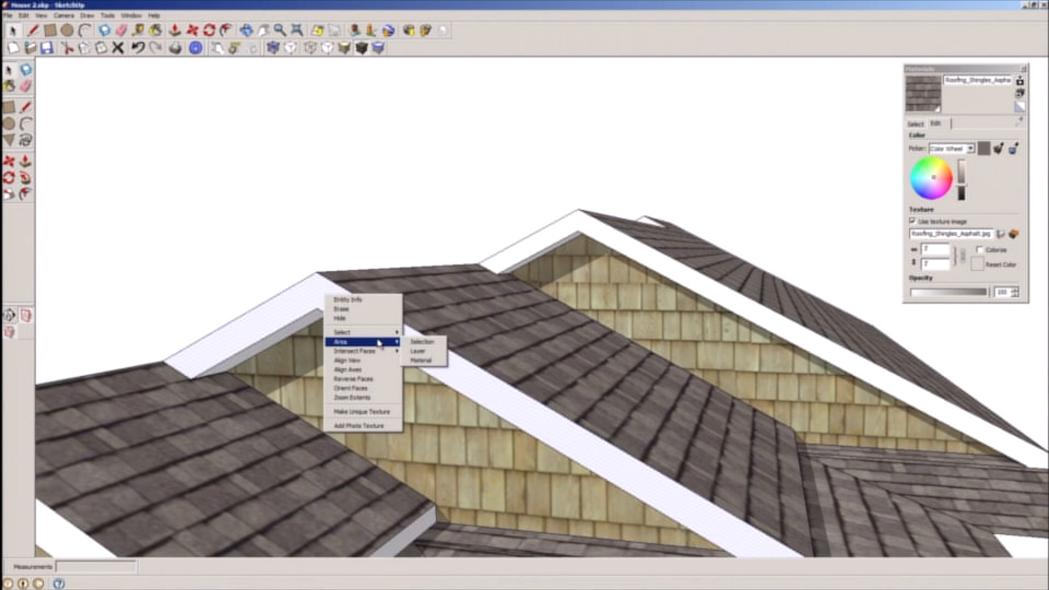
mouse_move(384, 336)
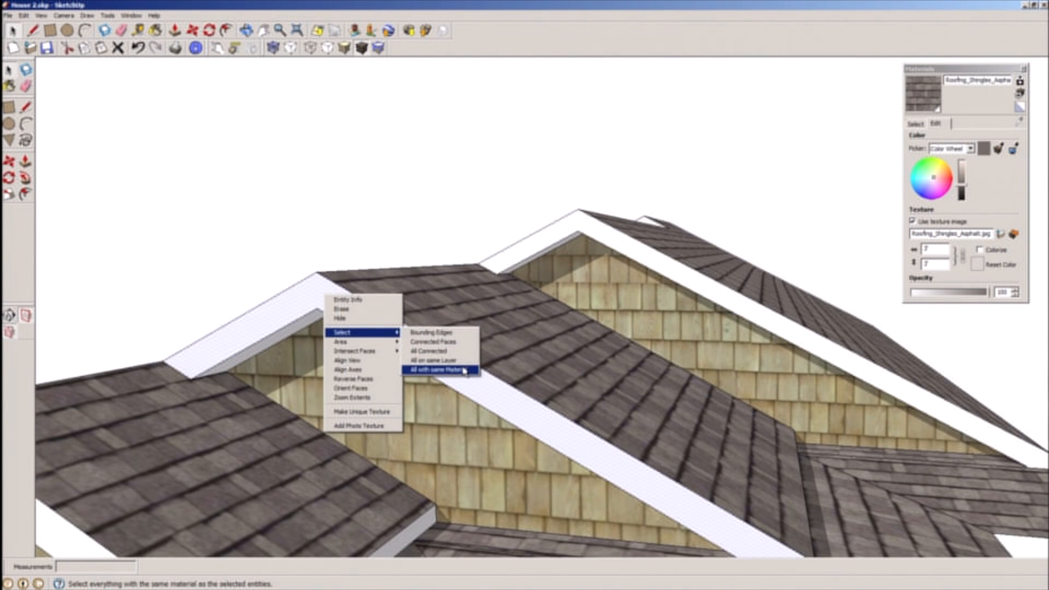
click(464, 371)
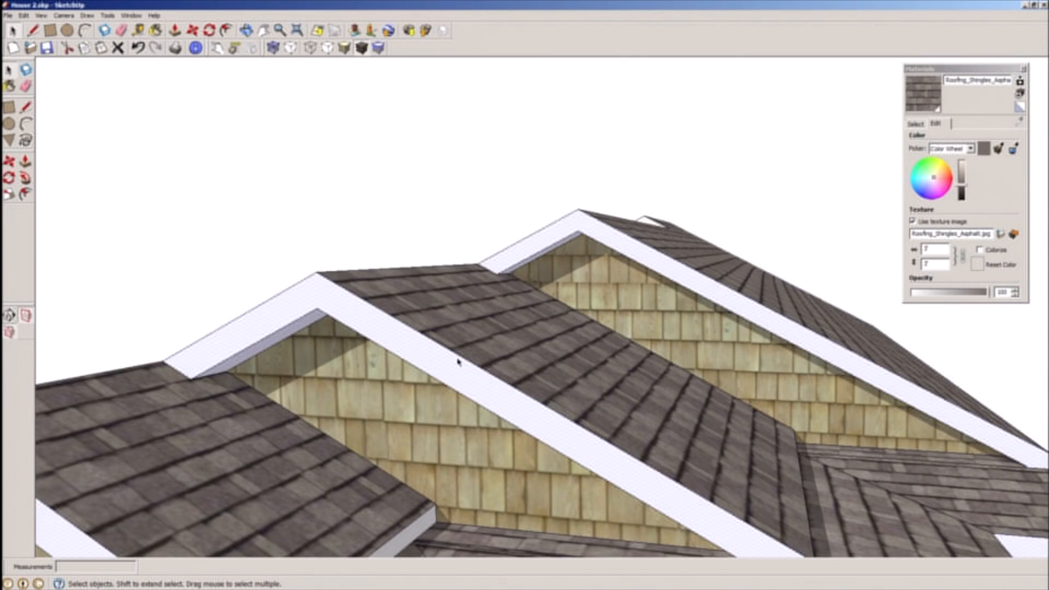
scroll(458, 361, down, 6)
middle_drag(451, 365, 648, 334)
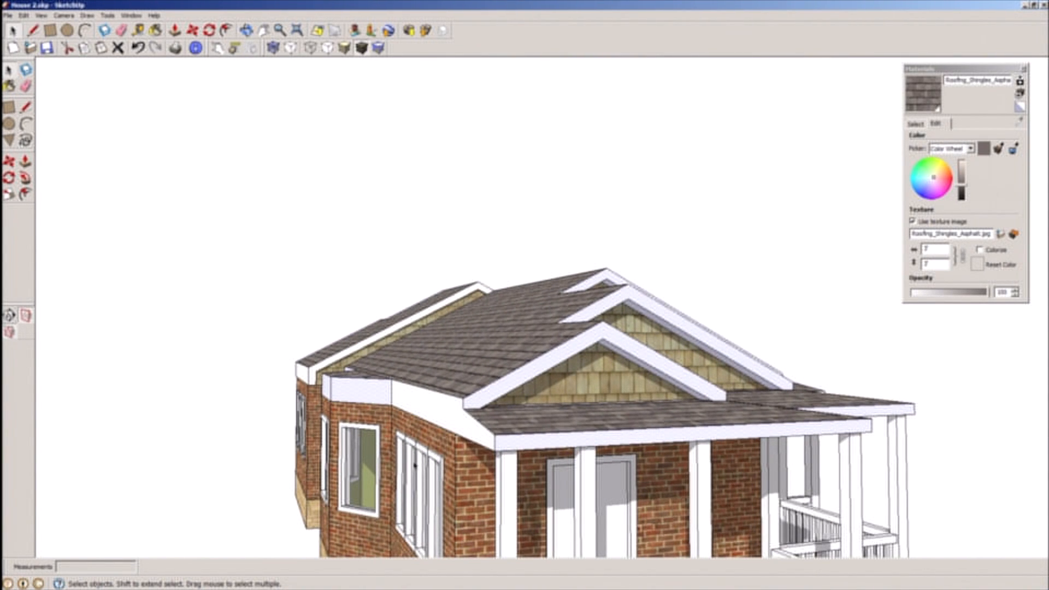
- Select all faces with the same material as the white window trim on the side wall and check the result
right_click(436, 461)
key(Escape)
right_click(436, 461)
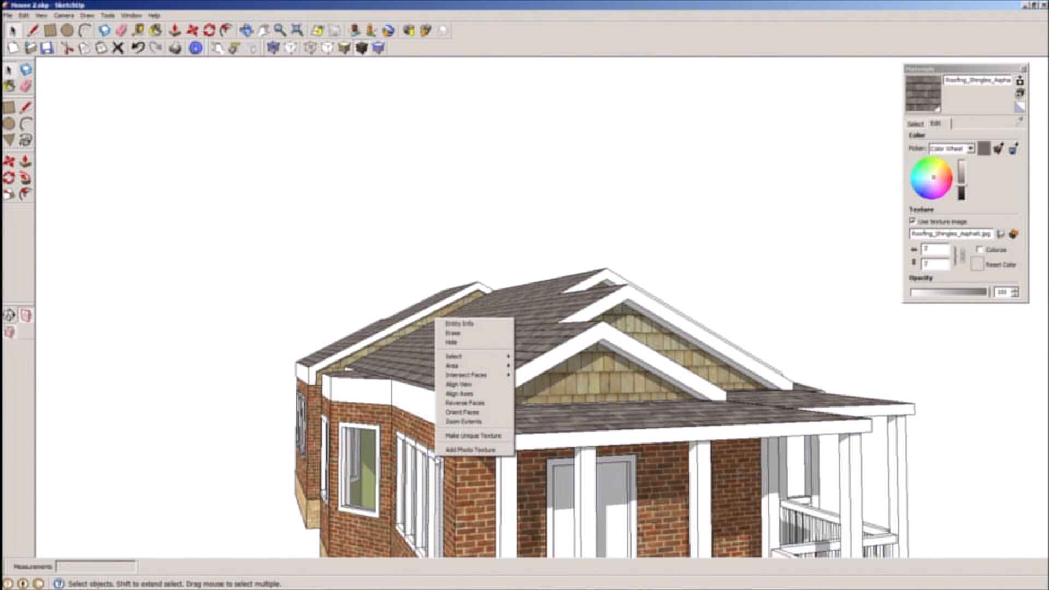
mouse_move(495, 356)
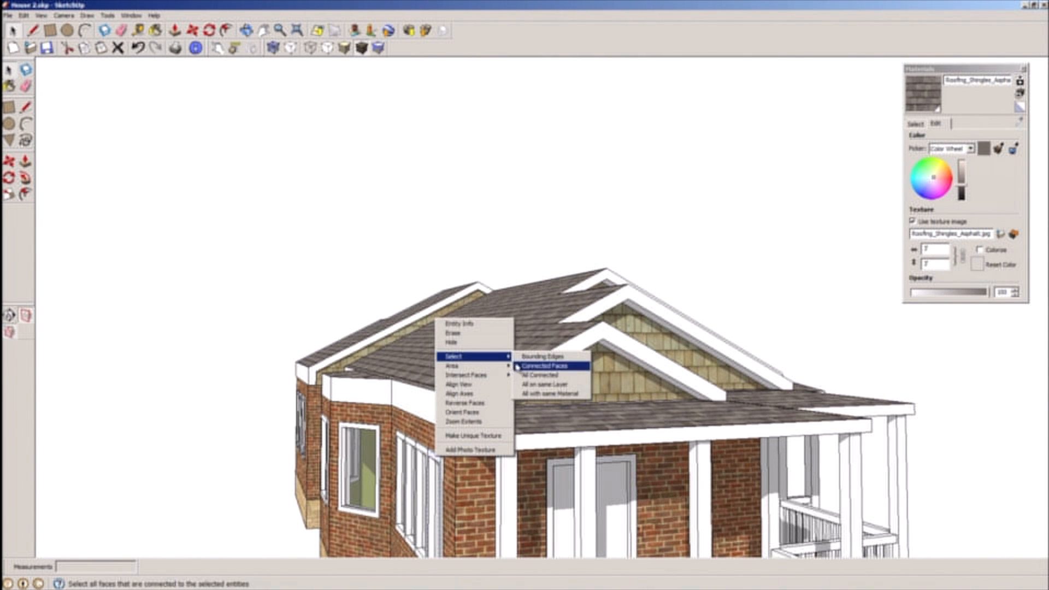
click(552, 394)
middle_drag(345, 437, 494, 431)
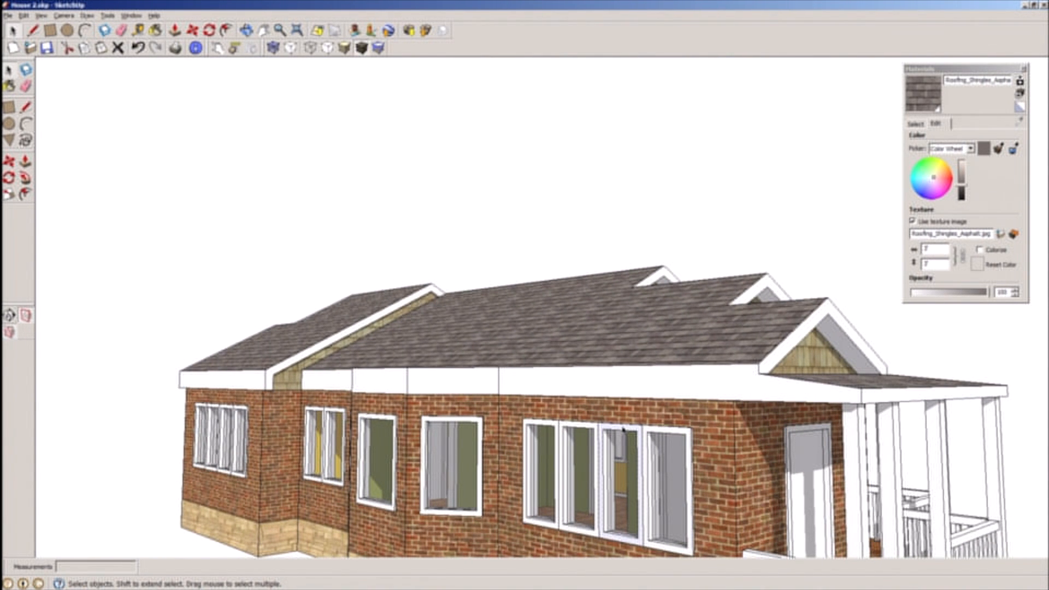
- Sample the materials of the side window trim and the middle gable's white fascia to compare them
click(156, 31)
alt+click(575, 417)
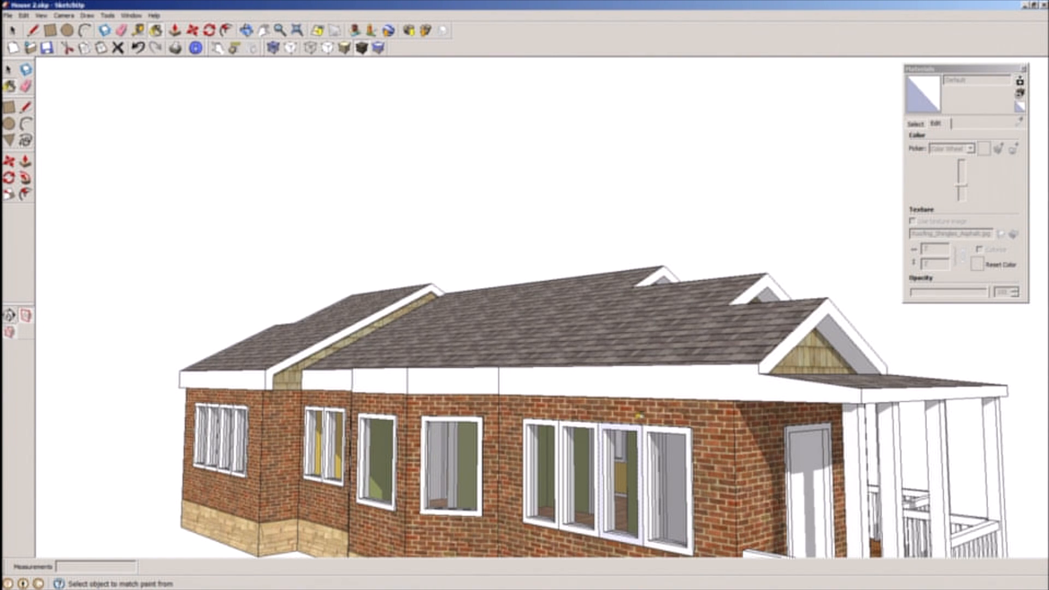
mouse_move(739, 377)
middle_down()
mouse_move(648, 435)
mouse_move(574, 431)
middle_up()
alt+click(652, 343)
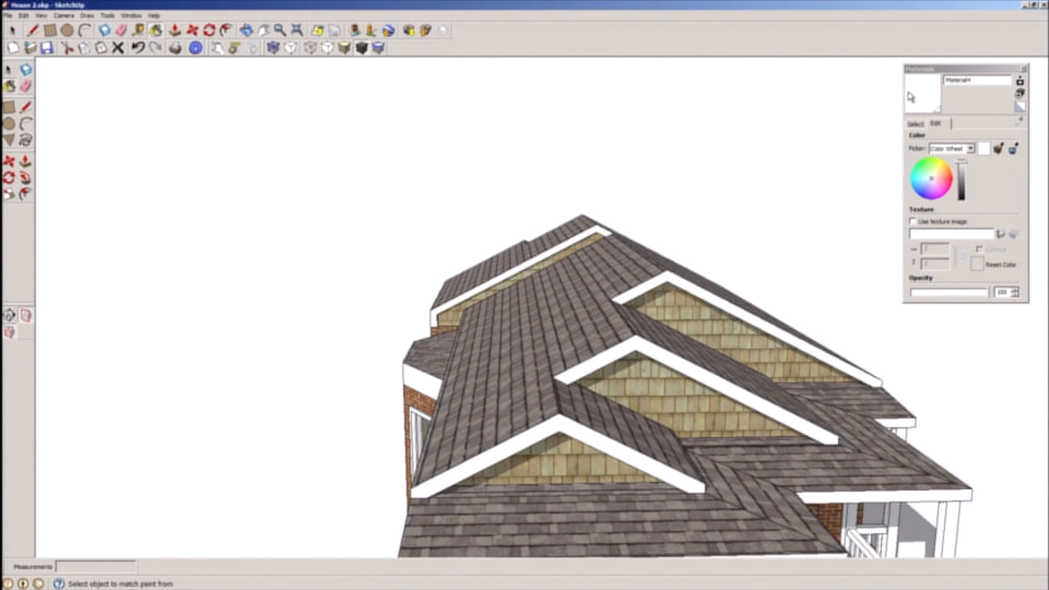
mouse_move(771, 324)
middle_down()
mouse_move(724, 340)
mouse_move(573, 297)
mouse_move(578, 311)
middle_up()
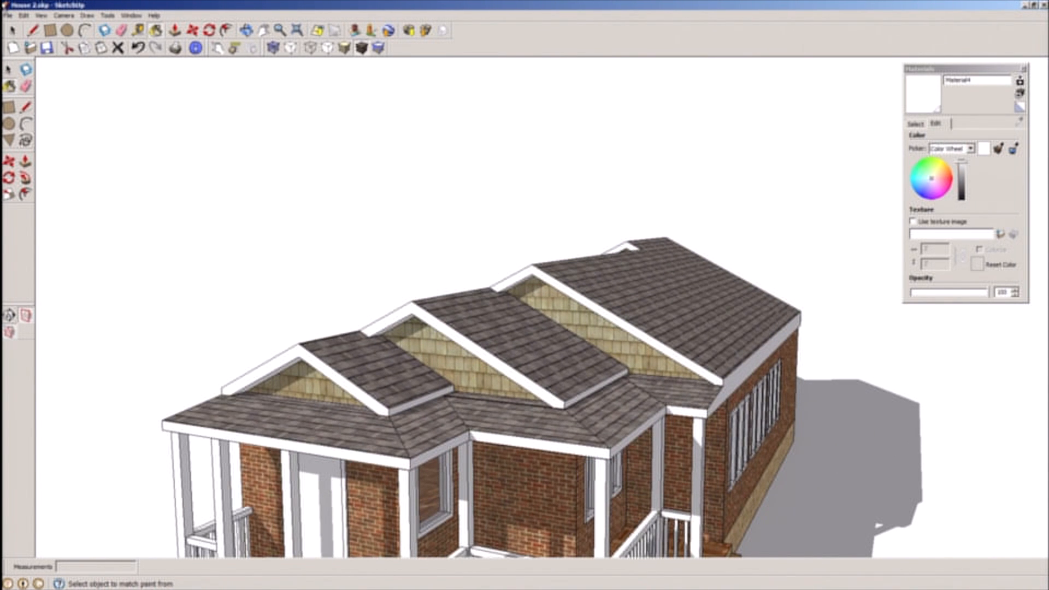
- Select the white fascia of the rearmost front gable and sample its material
click(12, 30)
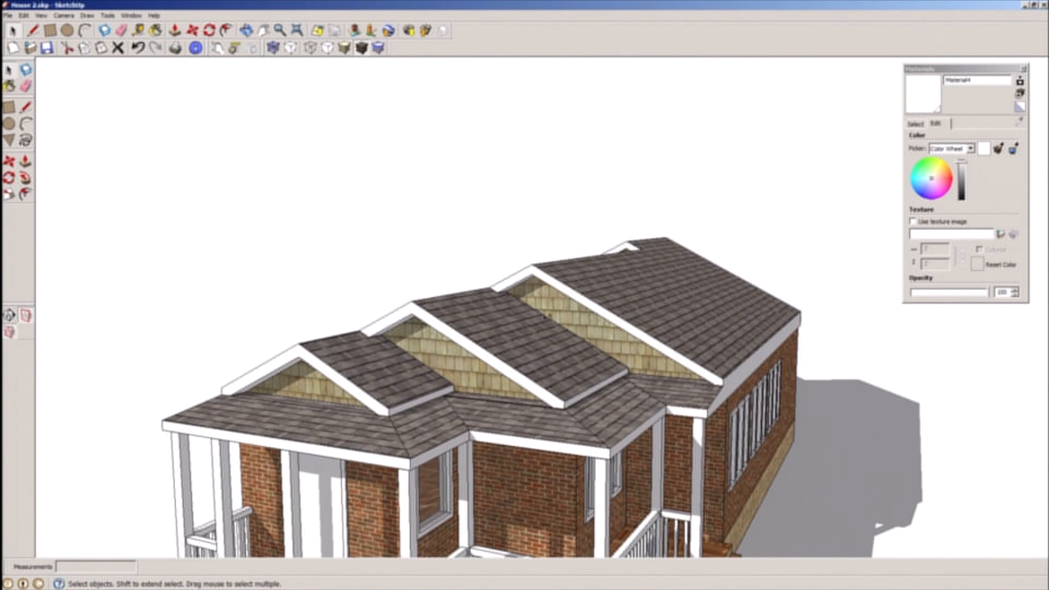
click(560, 289)
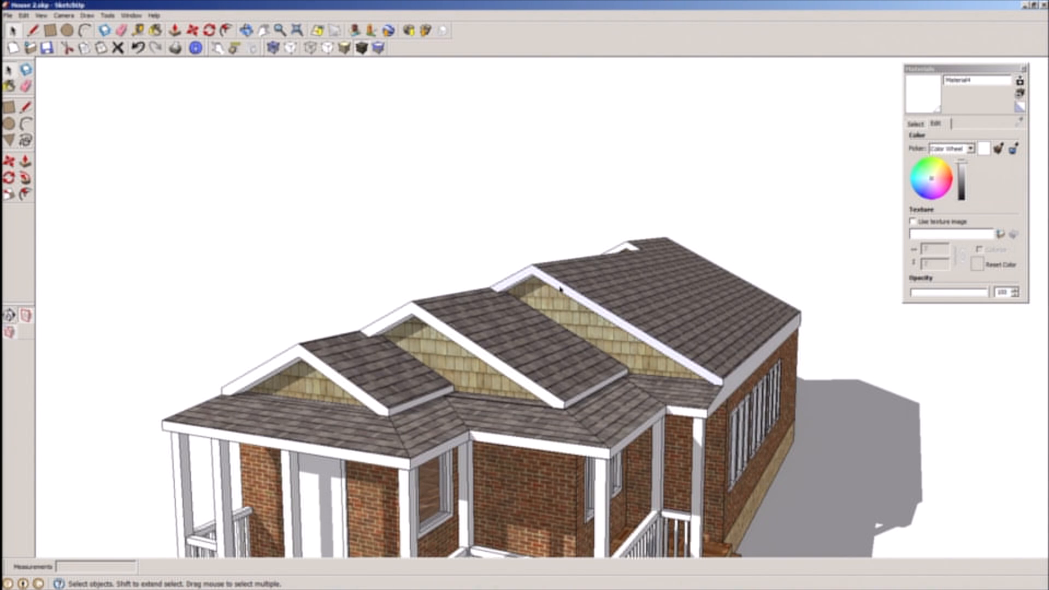
right_click(561, 289)
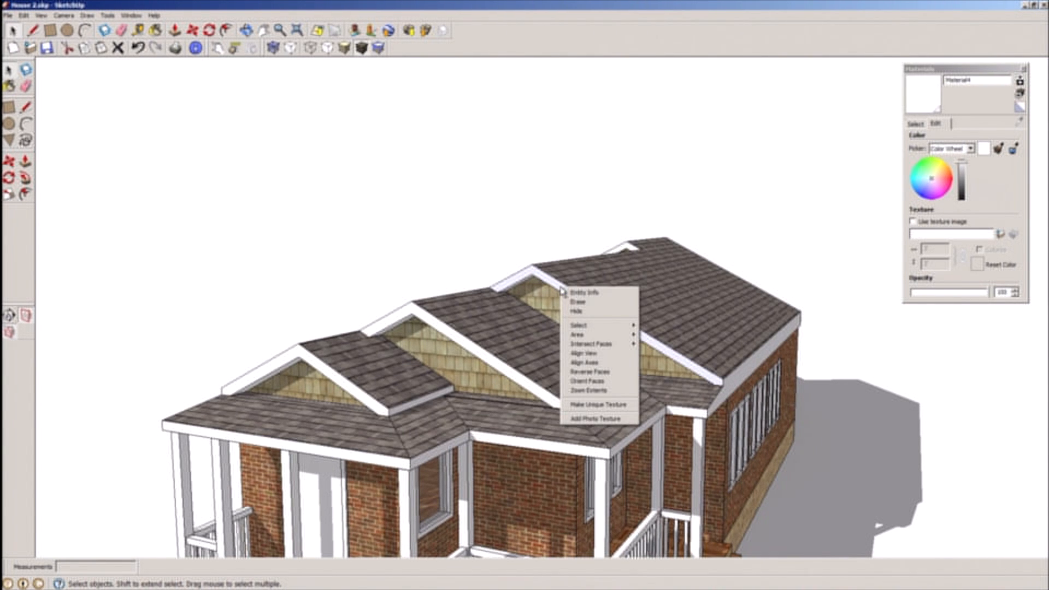
click(1020, 121)
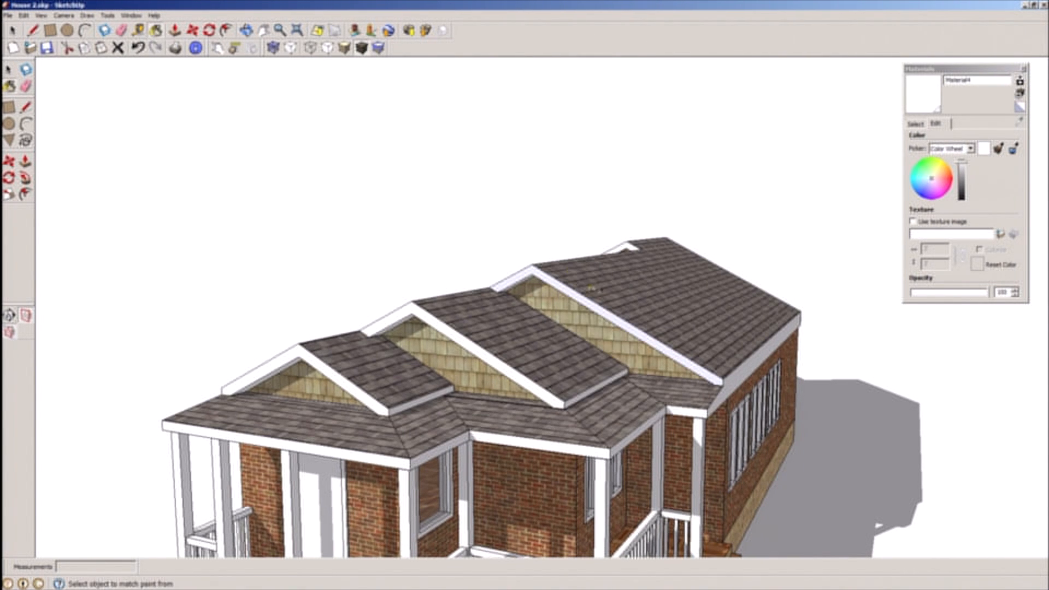
click(608, 311)
key(alt)
- Select all faces that share the rearmost front gable fascia's material
click(12, 30)
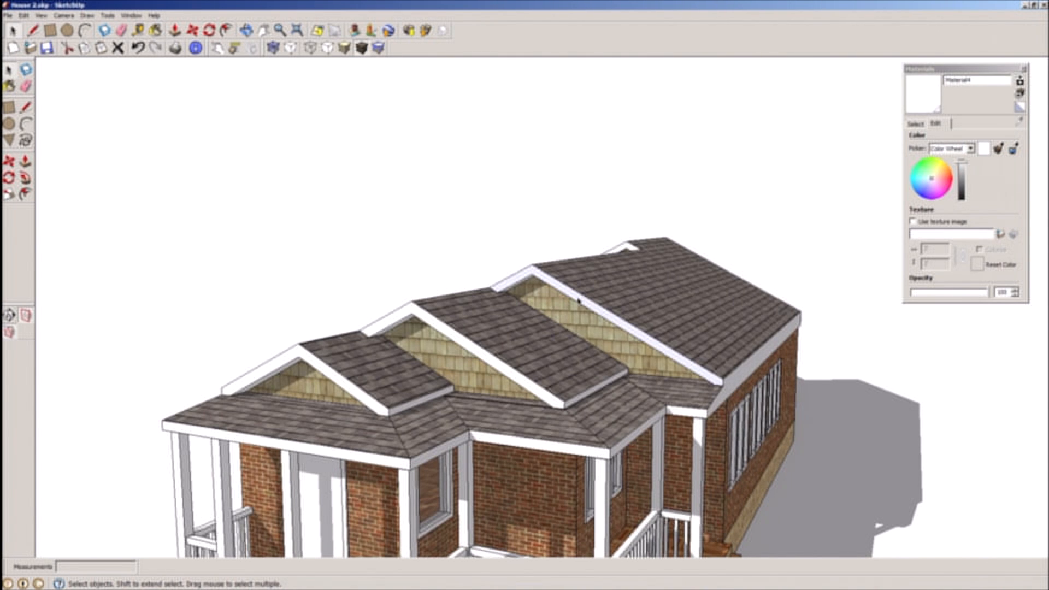
right_click(578, 300)
mouse_move(601, 337)
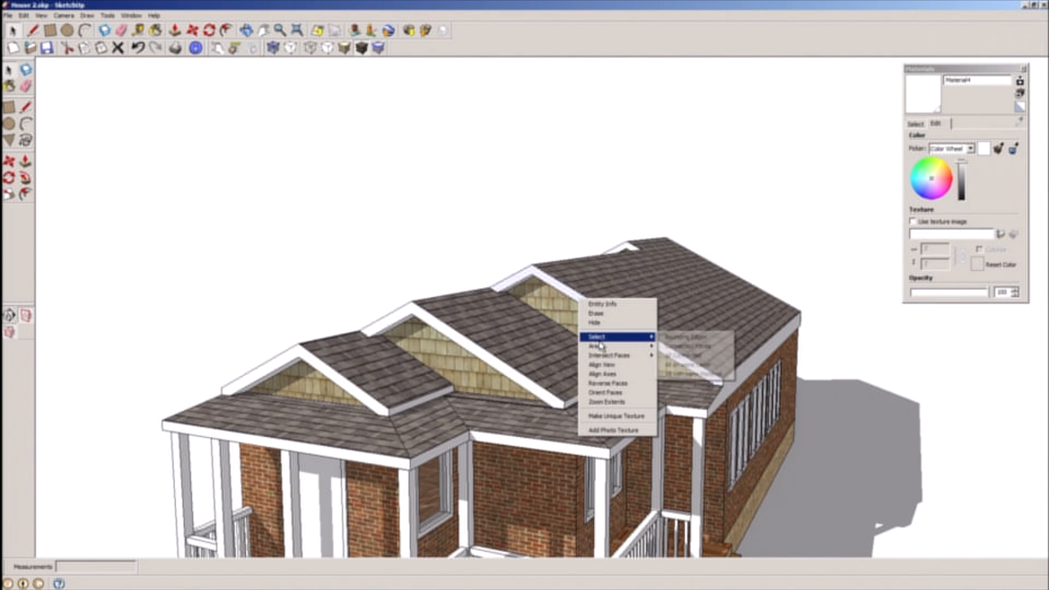
click(705, 375)
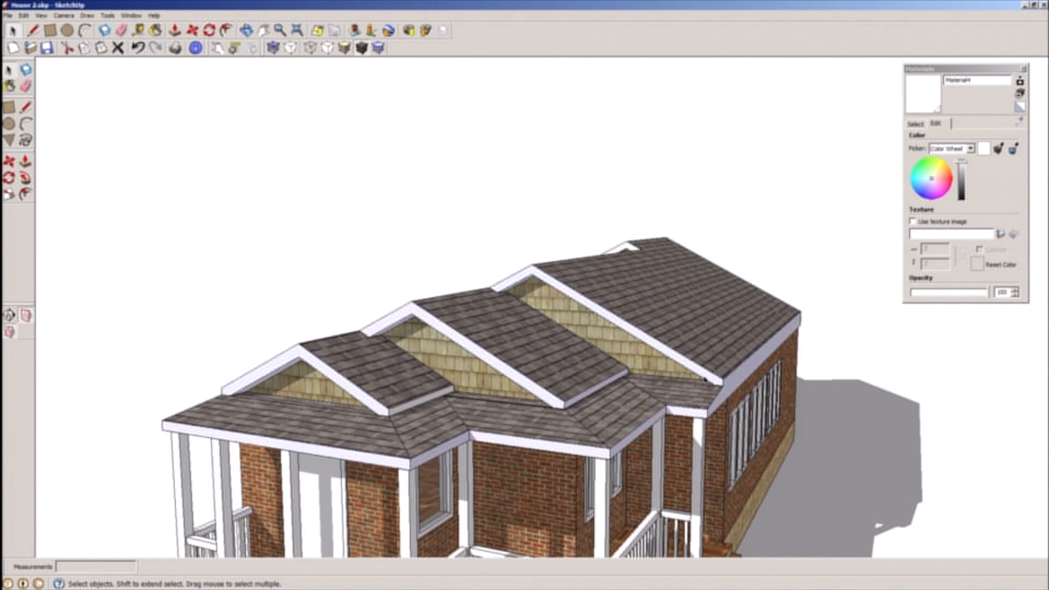
- Recolor Material4 bright green and check which fascia faces use it, around to the back of the house
click(933, 180)
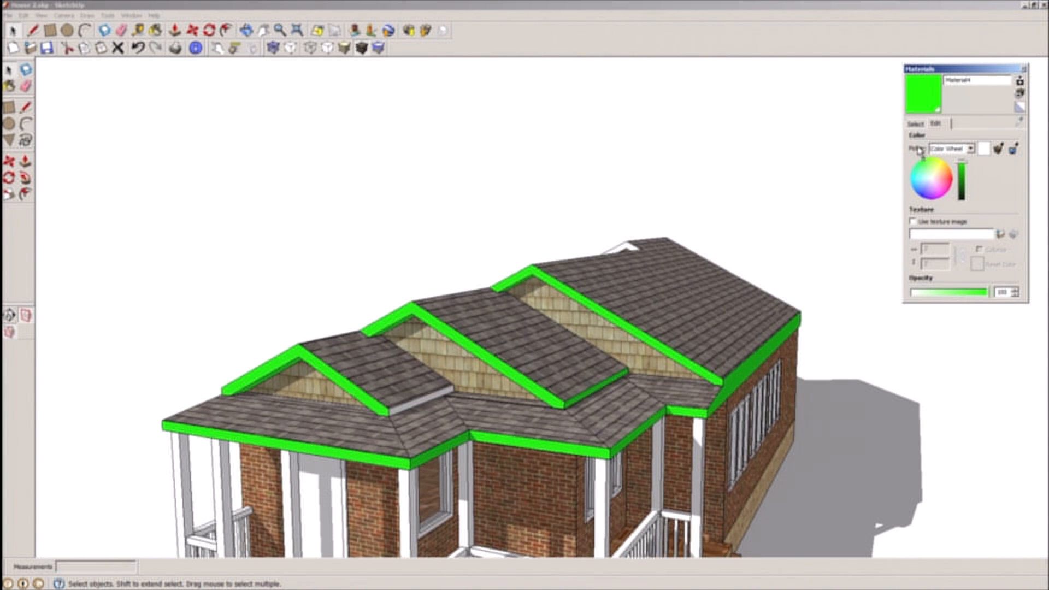
mouse_move(269, 303)
middle_down()
mouse_move(298, 324)
mouse_move(944, 327)
mouse_move(517, 276)
mouse_move(276, 284)
middle_up()
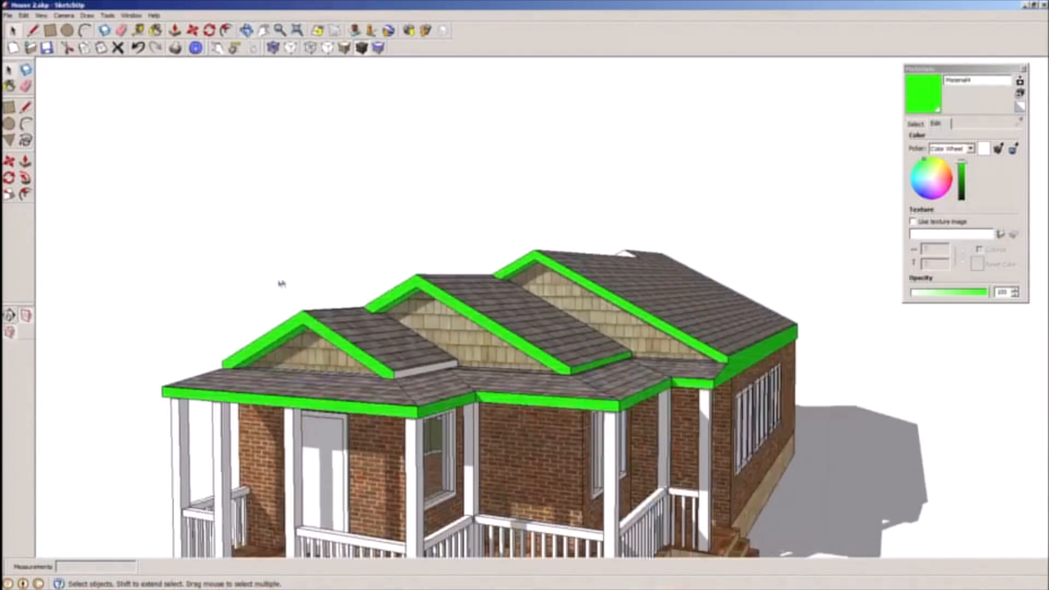
middle_drag(656, 304, 612, 357)
middle_drag(738, 361, 514, 402)
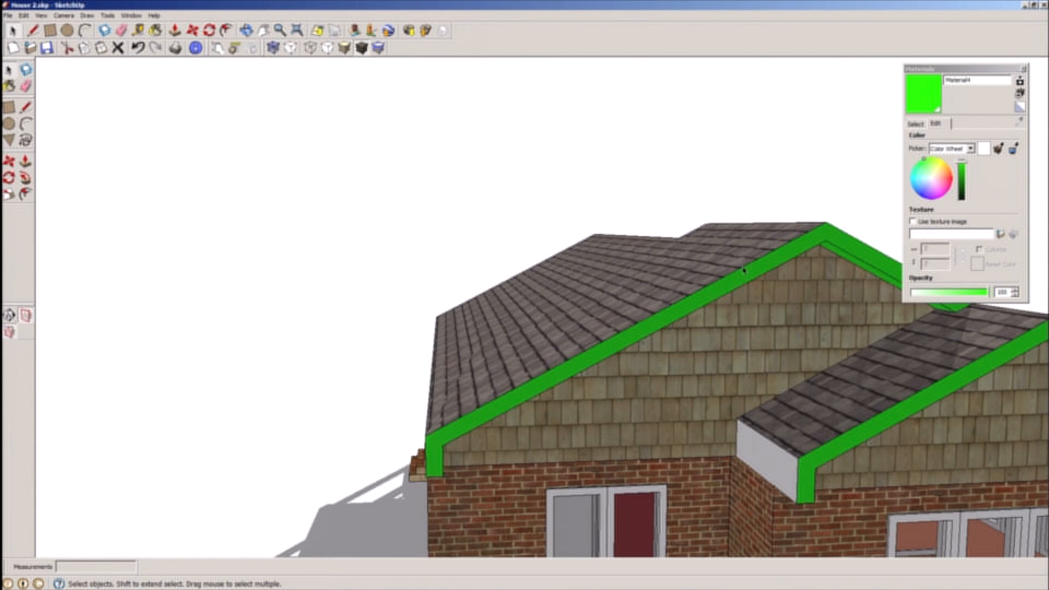
- Paint the remaining white fascia faces at the back and along the side of the house with the green Material4
click(156, 30)
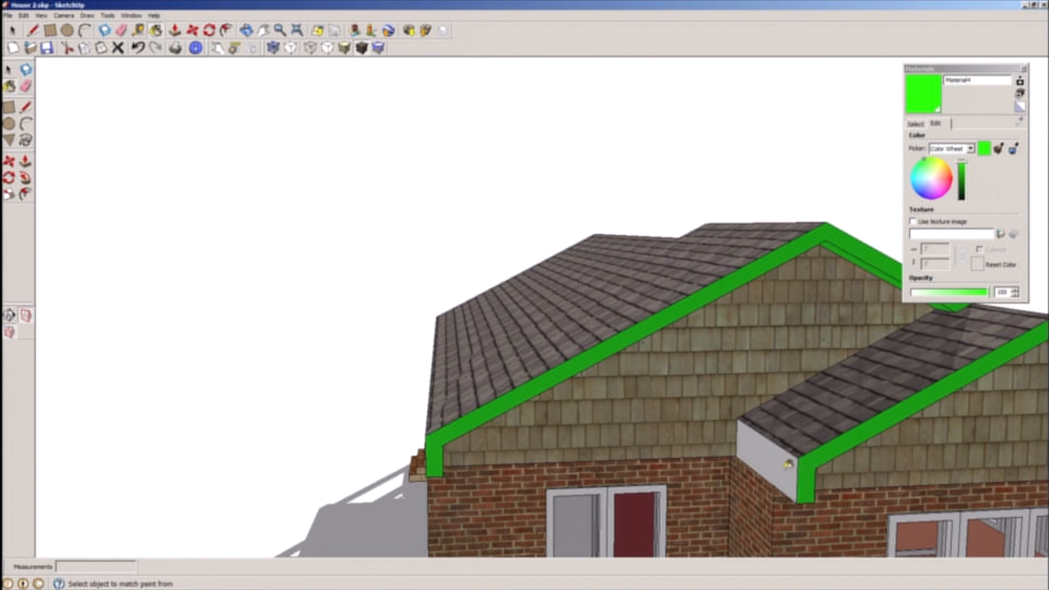
click(792, 438)
mouse_move(798, 434)
middle_down()
mouse_move(581, 382)
mouse_move(577, 399)
mouse_move(791, 434)
middle_up()
mouse_move(892, 400)
middle_down()
mouse_move(647, 436)
mouse_move(573, 343)
mouse_move(444, 355)
mouse_move(347, 328)
mouse_move(381, 302)
middle_up()
click(570, 321)
click(467, 376)
scroll(381, 302, up, 4)
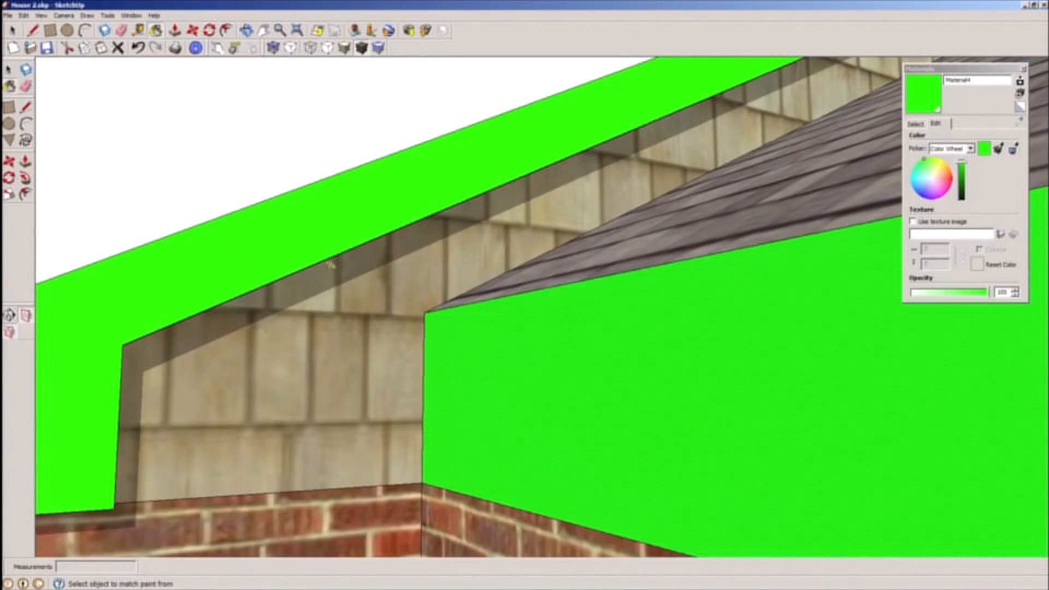
- Paint the grey undersides of the side gable's fascia and its short return with Material4
mouse_move(341, 279)
middle_down()
mouse_move(173, 271)
mouse_move(230, 251)
mouse_move(377, 269)
mouse_move(327, 252)
middle_up()
key(alt)
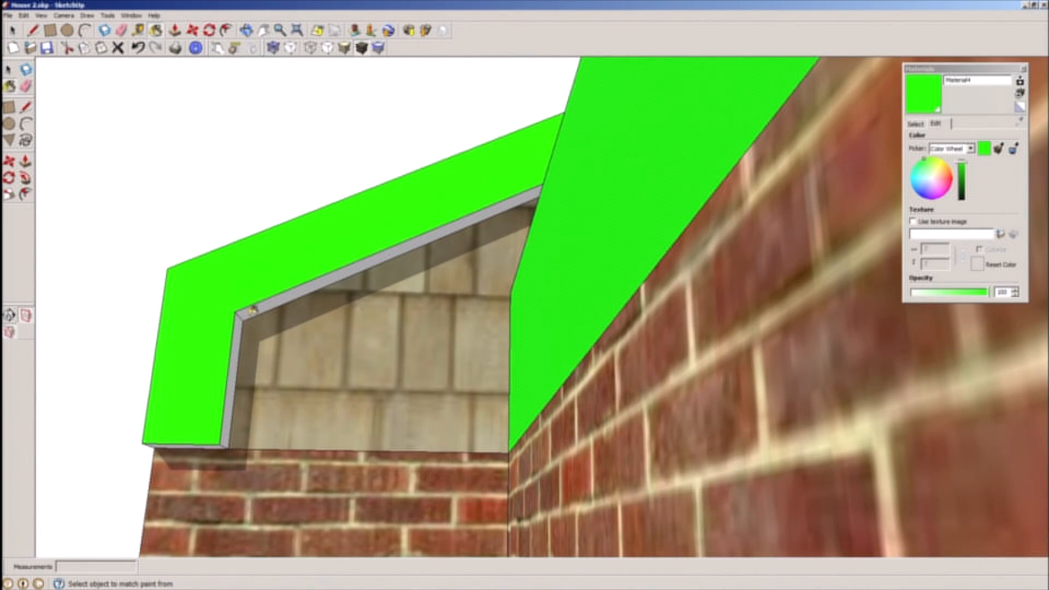
click(252, 310)
click(239, 327)
middle_drag(192, 411, 278, 362)
key(alt)
mouse_move(164, 408)
middle_down()
mouse_move(601, 257)
mouse_move(720, 229)
mouse_move(686, 272)
mouse_move(716, 130)
middle_up()
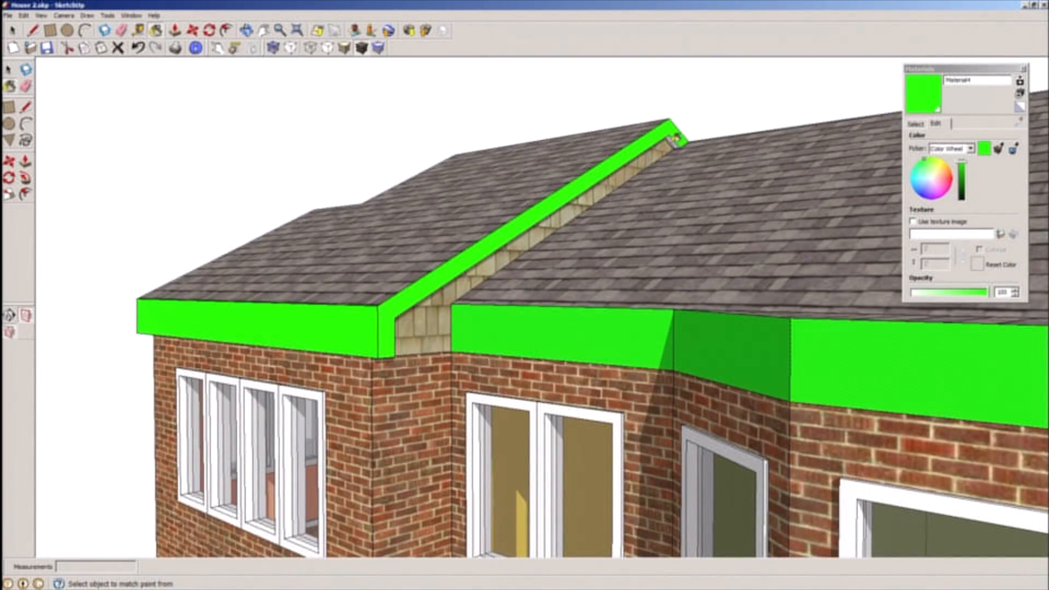
- Paint the white eave face of the foremost front gable with Material4
mouse_move(719, 236)
middle_down()
mouse_move(534, 248)
mouse_move(539, 241)
middle_up()
scroll(477, 403, down, 5)
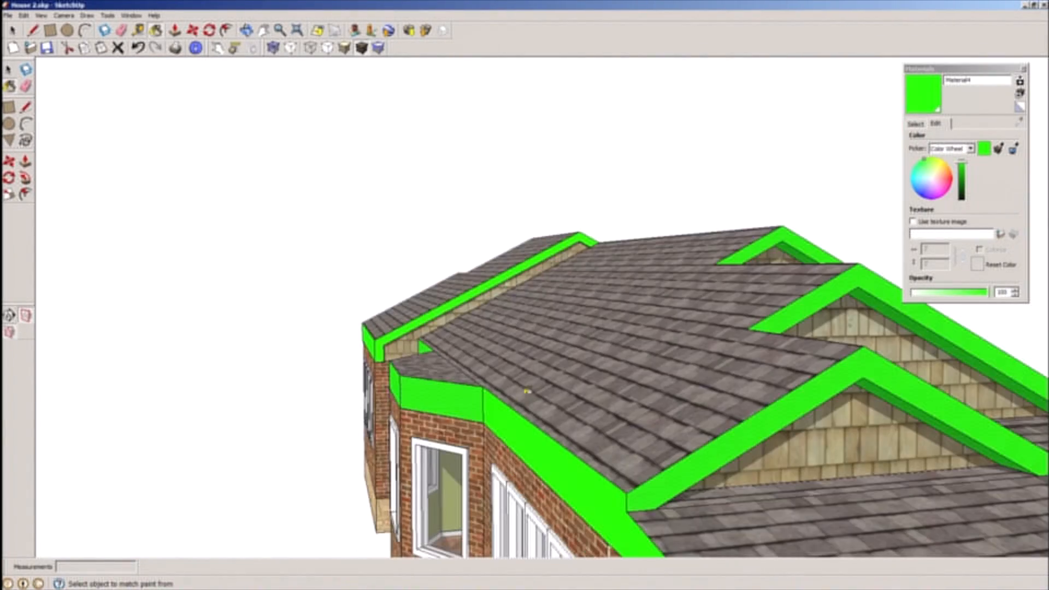
mouse_move(678, 363)
middle_down()
mouse_move(592, 300)
mouse_move(385, 298)
mouse_move(524, 311)
middle_up()
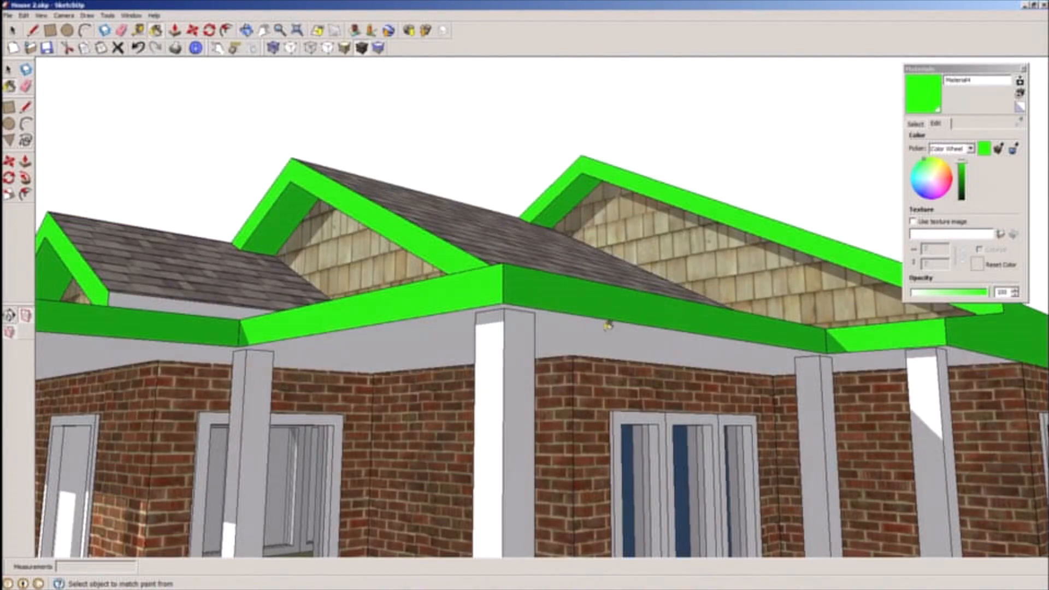
mouse_move(761, 329)
middle_down()
mouse_move(468, 368)
mouse_move(429, 394)
mouse_move(832, 450)
mouse_move(292, 475)
middle_up()
scroll(155, 394, down, 4)
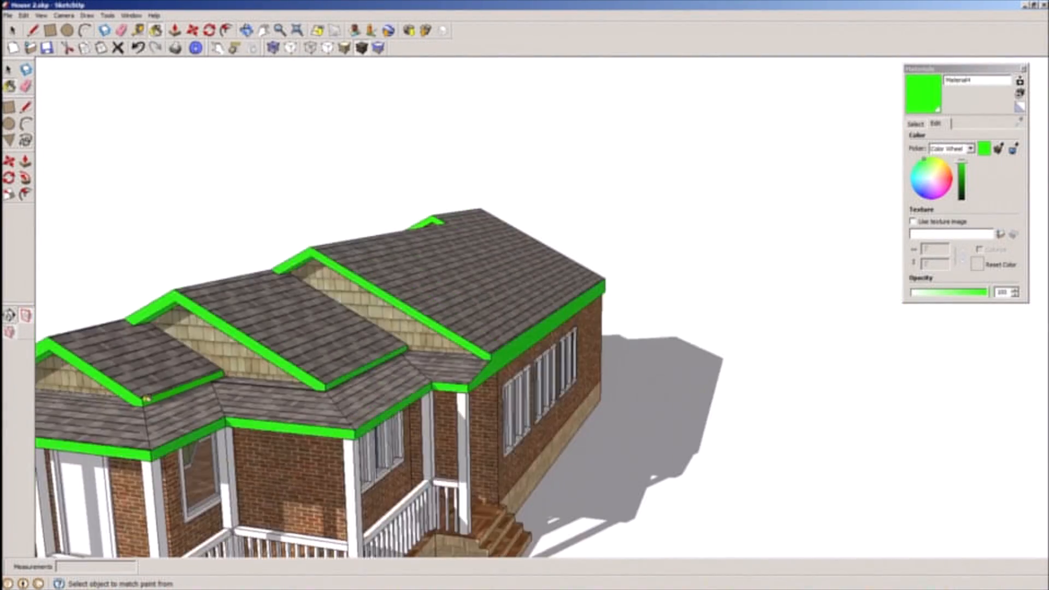
- Paint the porch ceiling and the roof soffits with Material4, then check the whole house
middle_drag(144, 397, 1047, 333)
mouse_move(508, 339)
middle_down()
mouse_move(755, 370)
mouse_move(789, 361)
middle_up()
key(b)
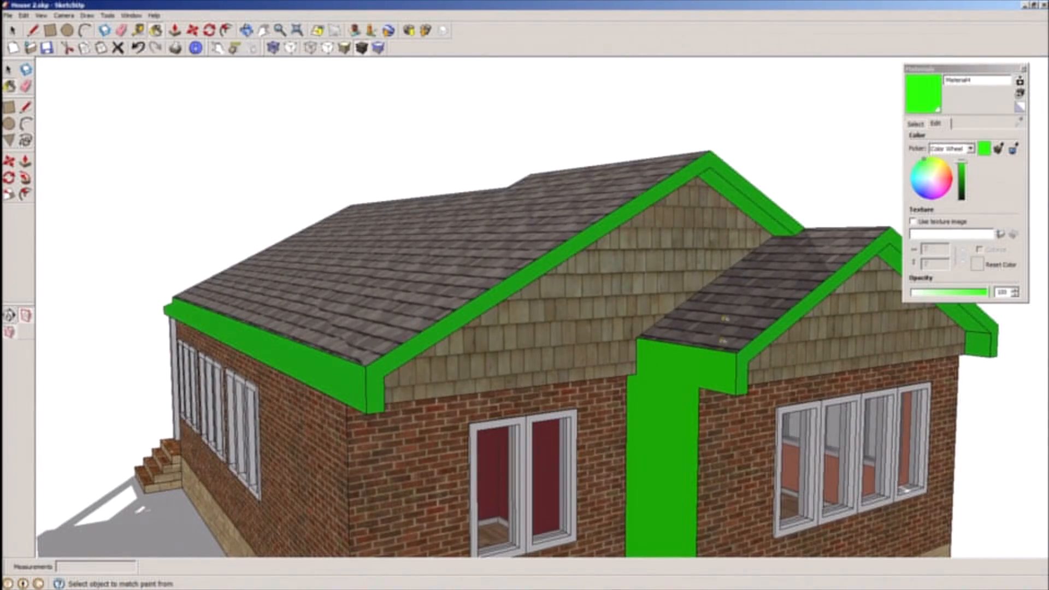
middle_drag(222, 251, 922, 208)
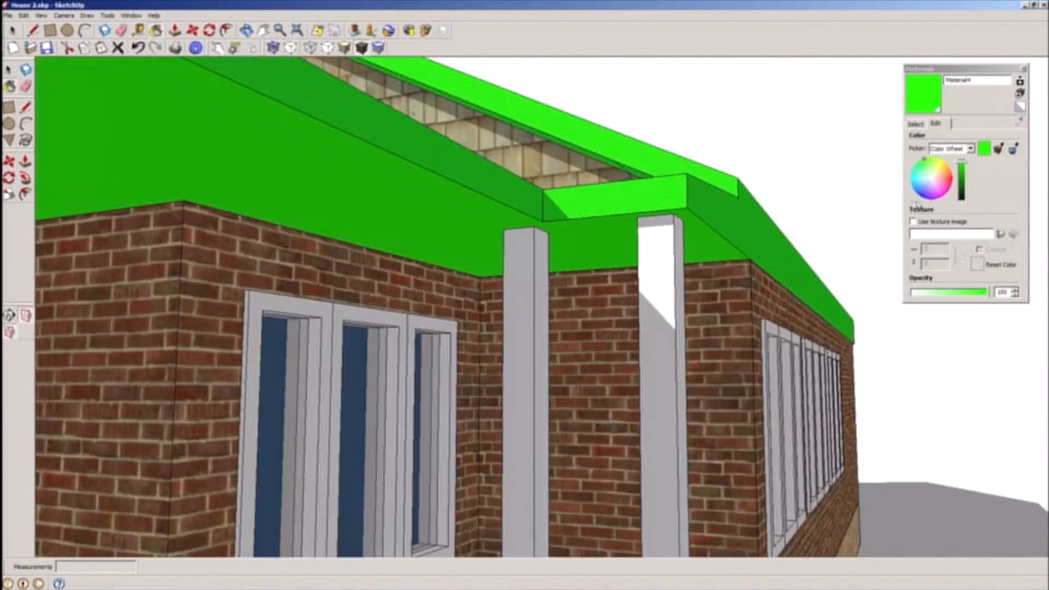
scroll(596, 235, down, 4)
mouse_move(474, 229)
middle_down()
mouse_move(358, 335)
mouse_move(468, 296)
mouse_move(473, 203)
middle_up()
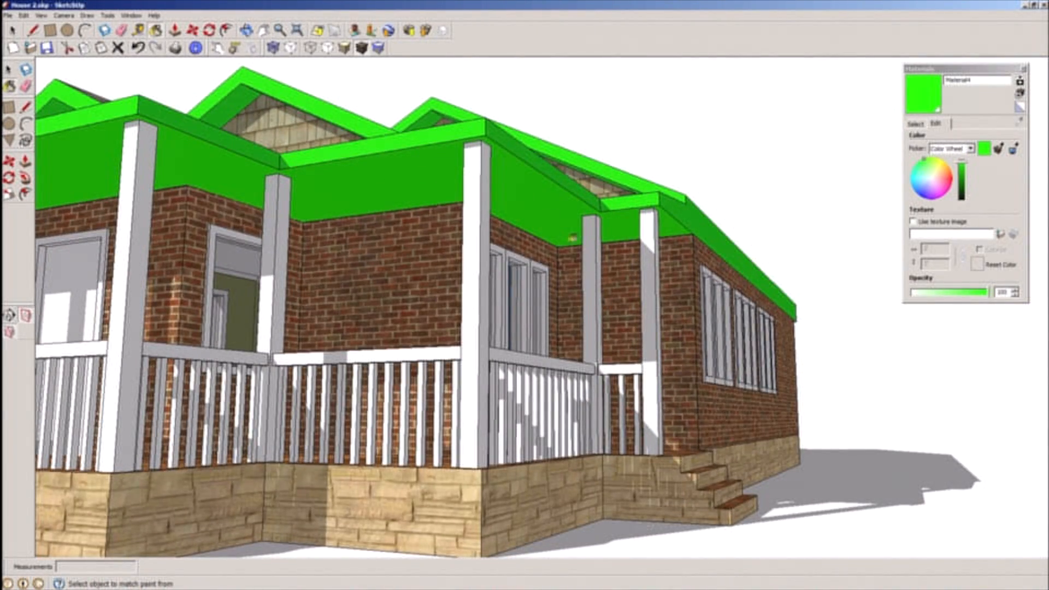
middle_drag(605, 185, 727, 290)
scroll(476, 208, down, 5)
mouse_move(614, 248)
middle_down()
mouse_move(308, 316)
mouse_move(505, 357)
mouse_move(410, 386)
middle_up()
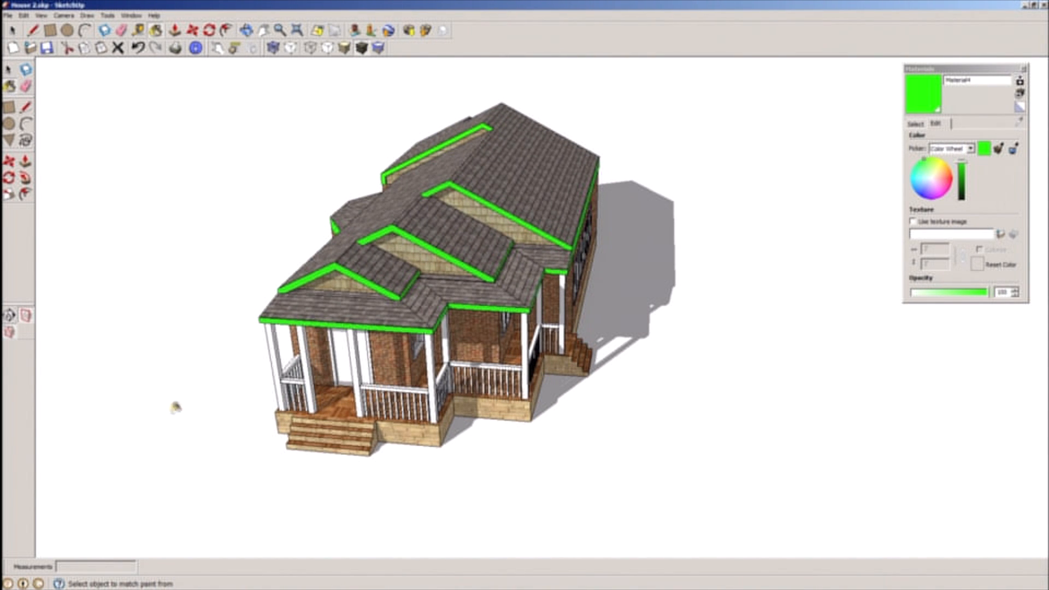
middle_drag(370, 236, 317, 337)
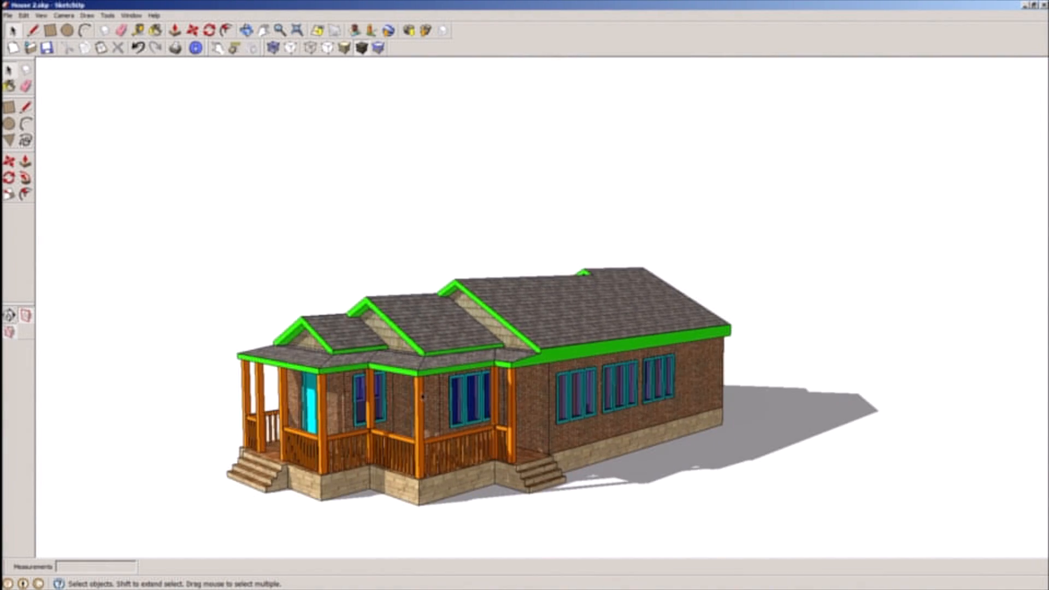
- View the color-coded house from a low angle and browse the Colors material library
key(o)
drag(459, 374, 683, 321)
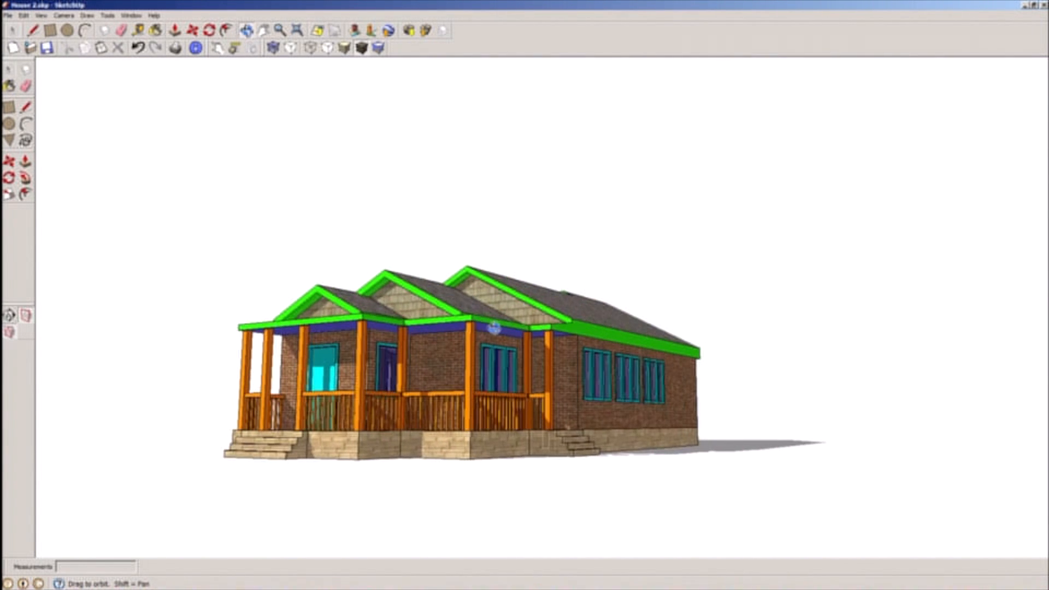
key(space)
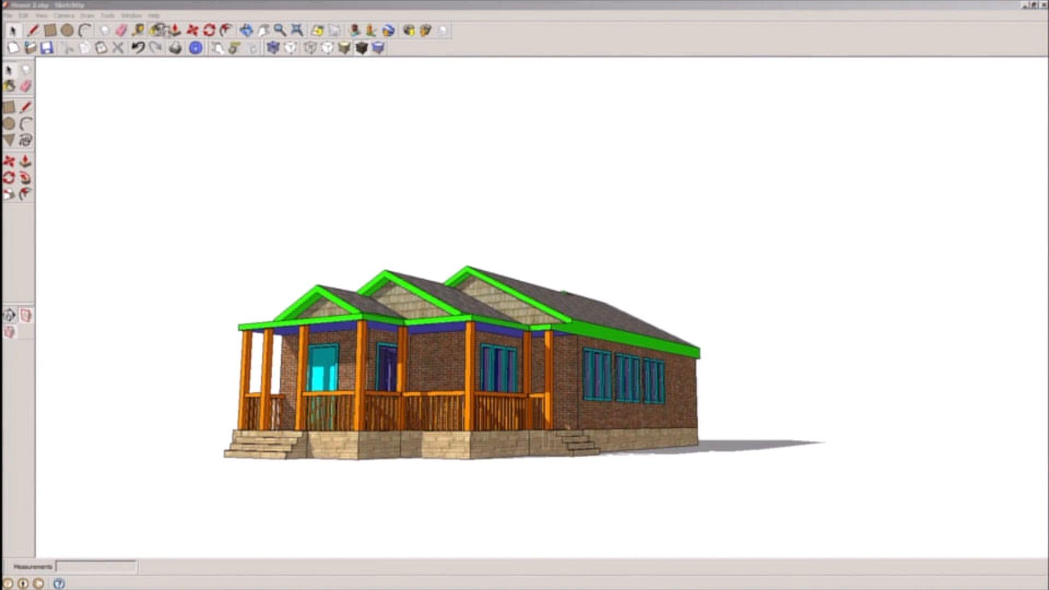
key(b)
click(916, 129)
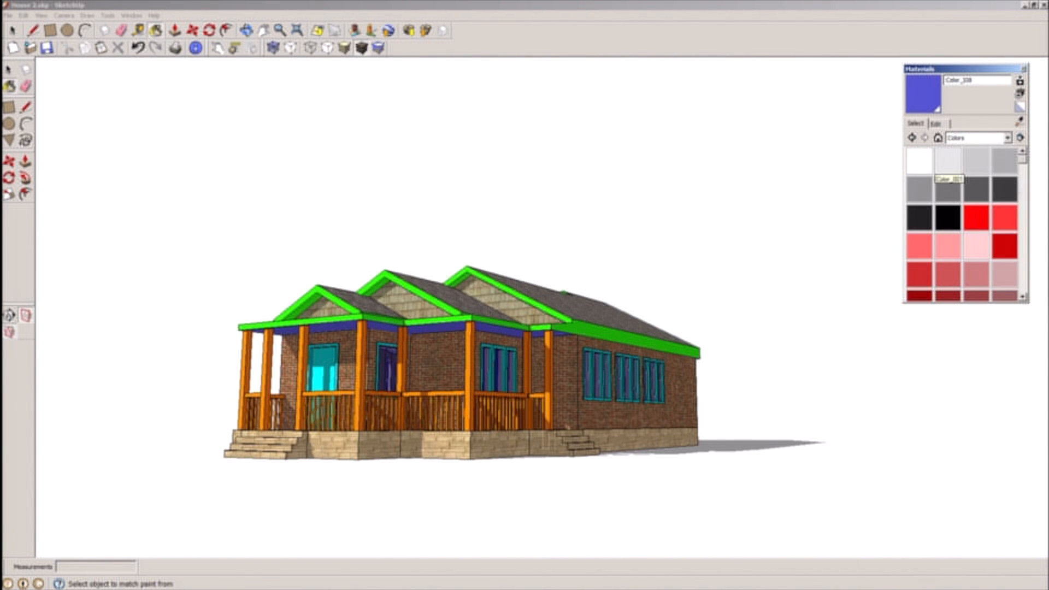
drag(1023, 156, 1029, 192)
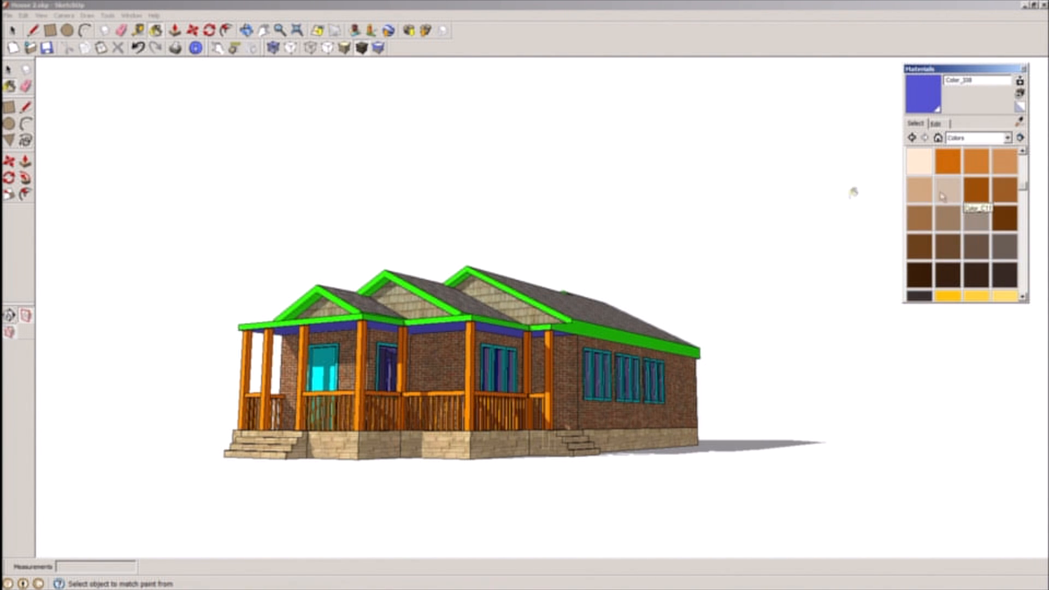
- Examine the color-coded posts, windows, fascia and soffits on every side of the house
middle_drag(465, 303, 691, 299)
scroll(691, 299, up, 3)
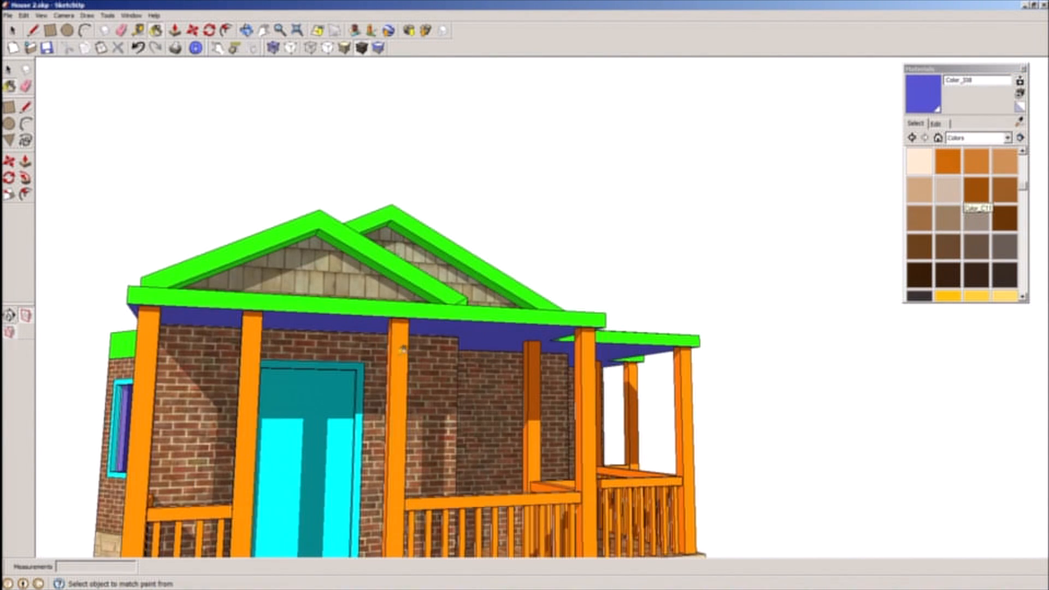
middle_drag(555, 288, 738, 271)
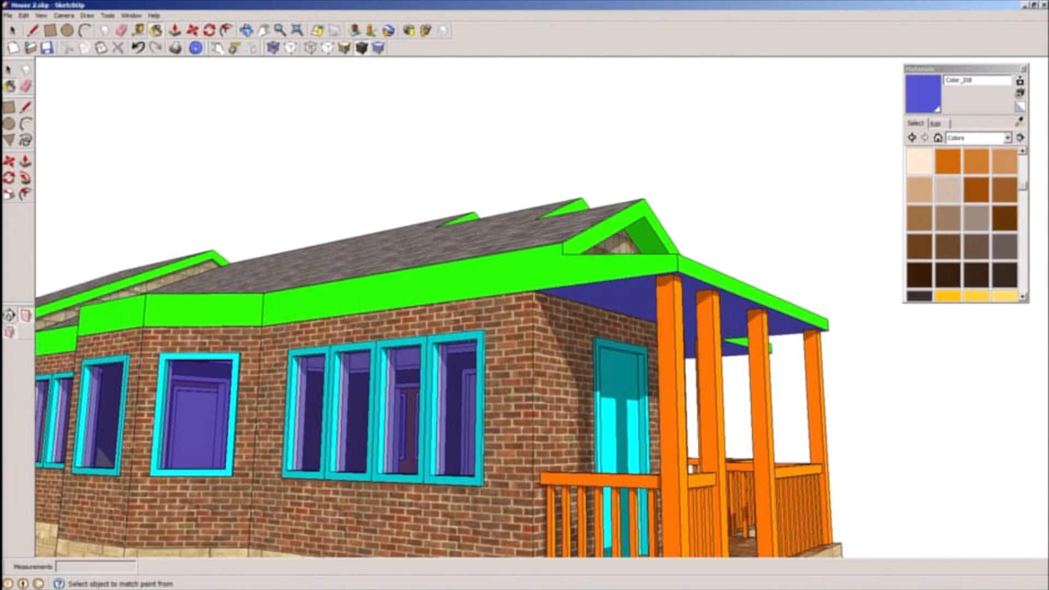
middle_drag(319, 353, 71, 358)
mouse_move(626, 427)
middle_down()
mouse_move(432, 471)
mouse_move(39, 490)
middle_up()
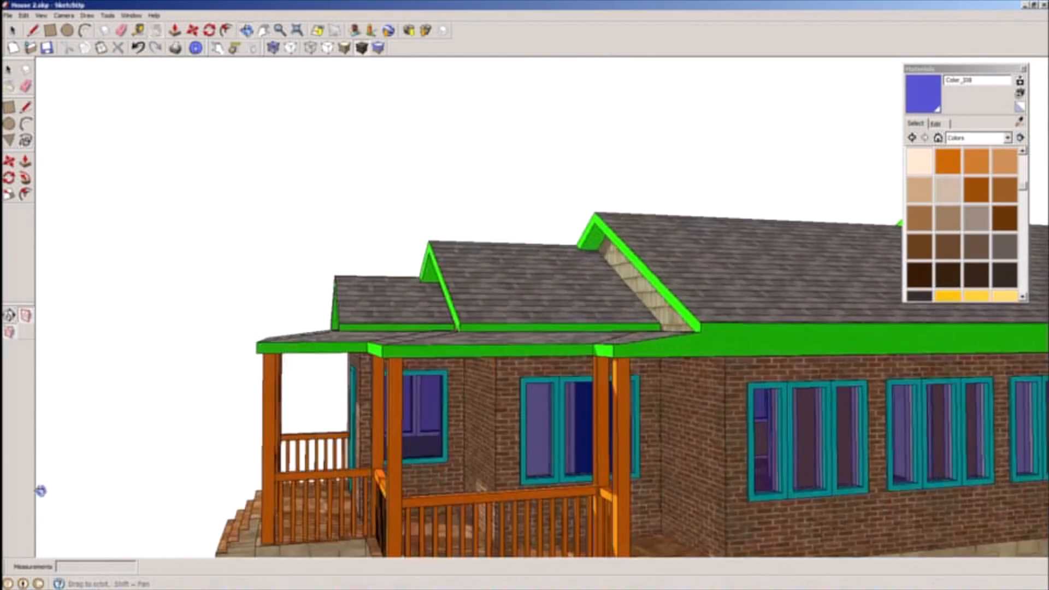
mouse_move(871, 356)
middle_down()
mouse_move(501, 377)
mouse_move(481, 350)
mouse_move(536, 295)
mouse_move(461, 245)
mouse_move(489, 264)
mouse_move(469, 283)
mouse_move(240, 258)
middle_up()
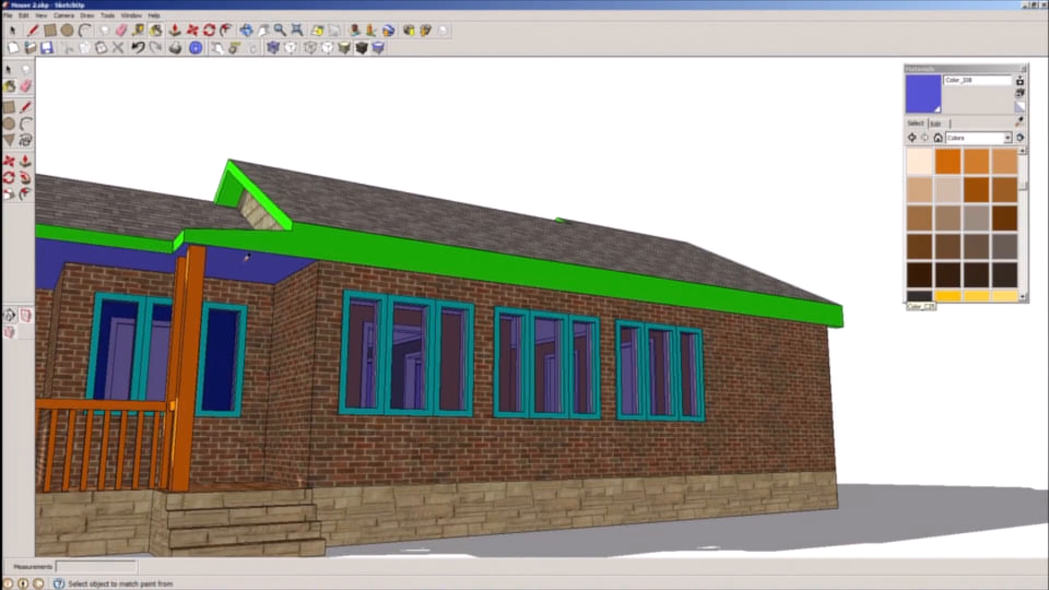
middle_drag(535, 310, 248, 261)
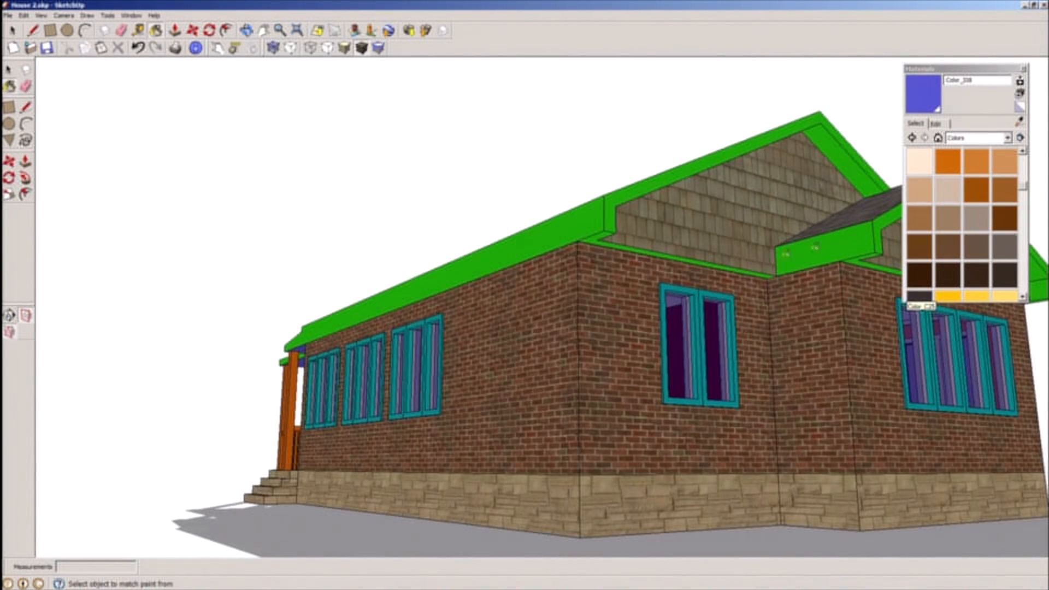
- Paint the soffit strips beneath the two back gables with the blue Color_I08 and check the house from below
click(857, 256)
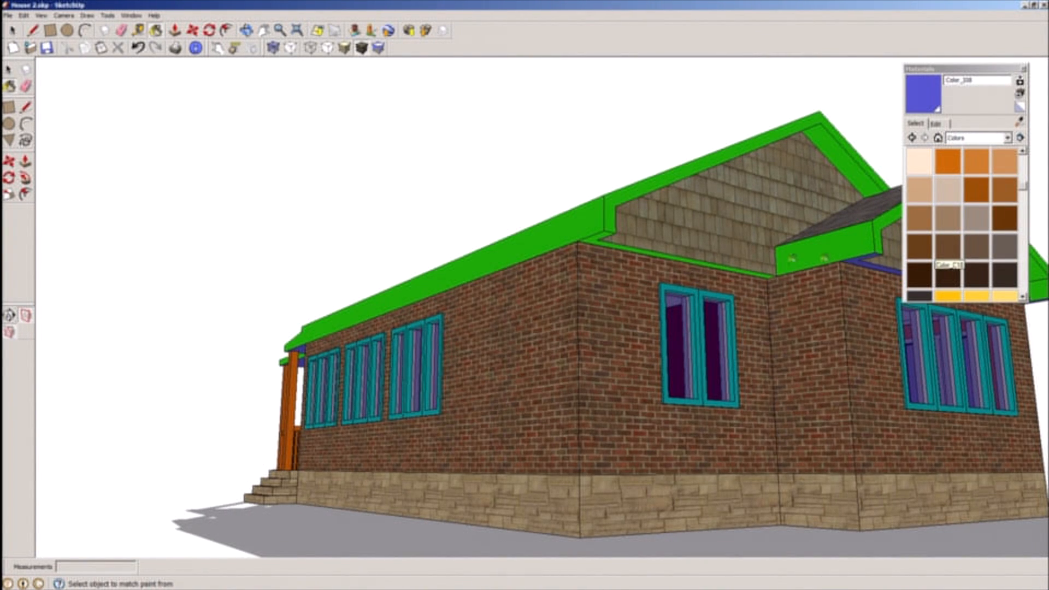
click(592, 234)
mouse_move(519, 284)
middle_down()
mouse_move(155, 310)
mouse_move(208, 230)
mouse_move(227, 140)
middle_up()
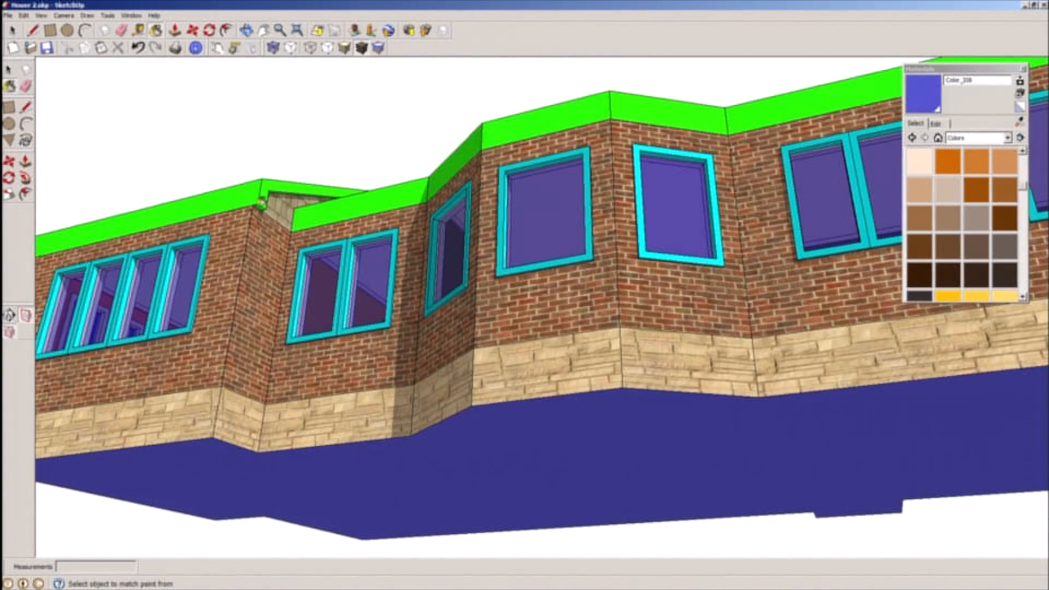
mouse_move(460, 261)
middle_down()
mouse_move(129, 370)
mouse_move(226, 342)
middle_up()
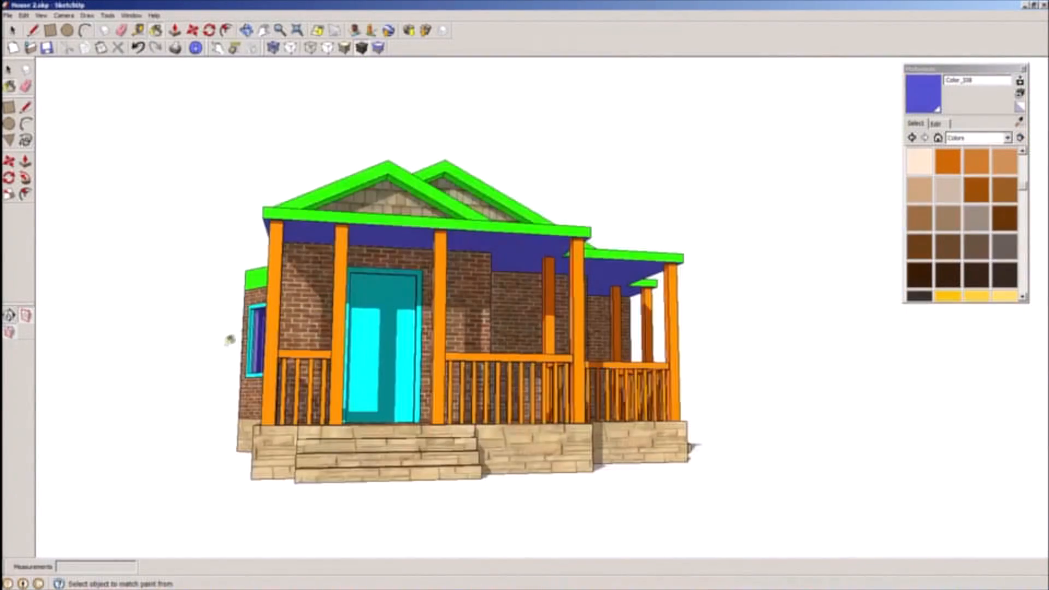
middle_drag(401, 298, 443, 316)
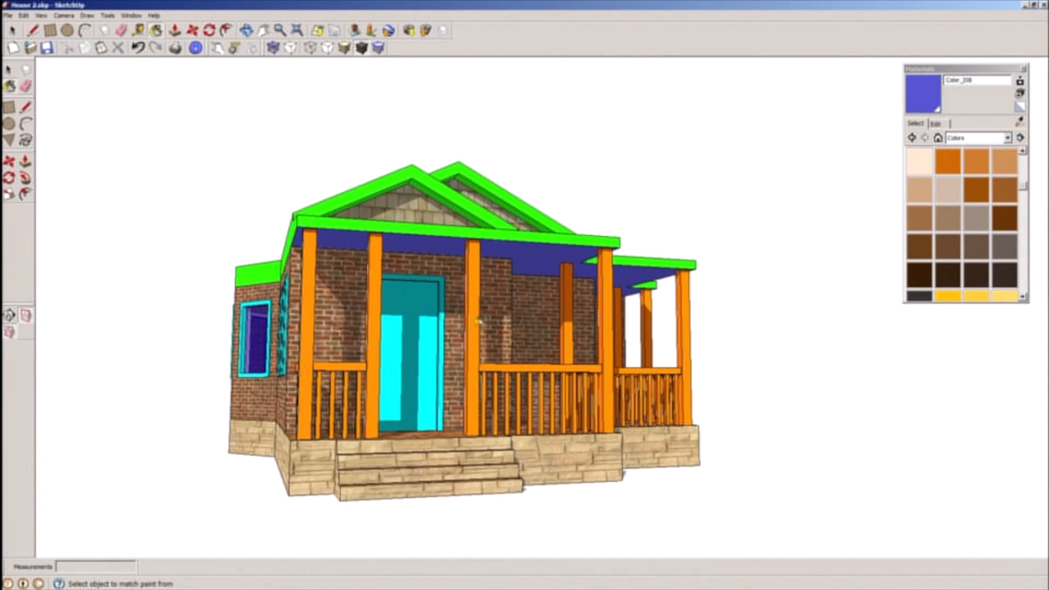
- Select the brick side wall beside the porch and sample its Brick_Antique material
scroll(479, 322, down, 2)
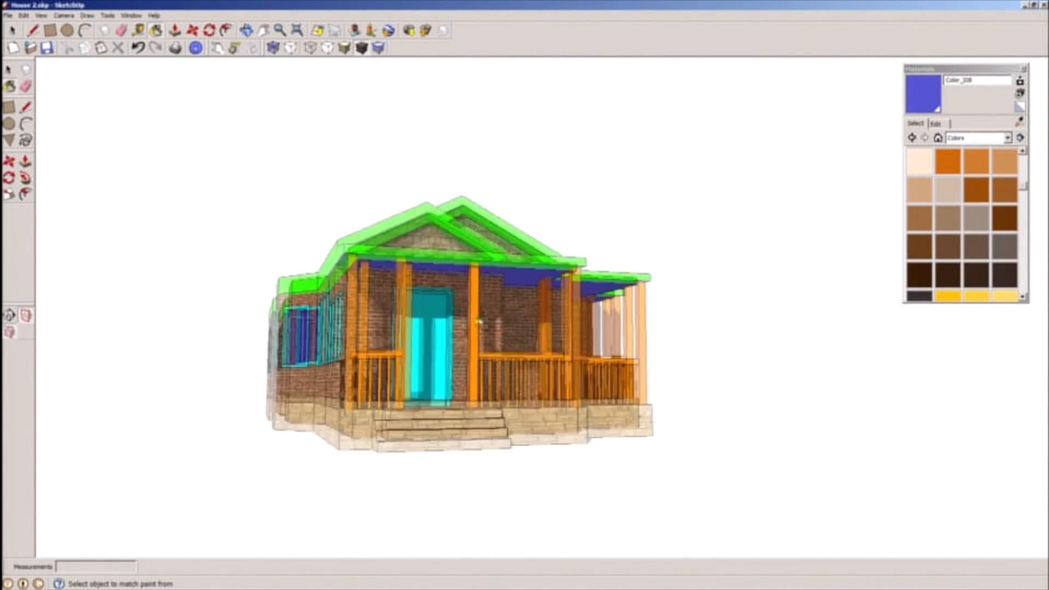
middle_drag(479, 322, 558, 342)
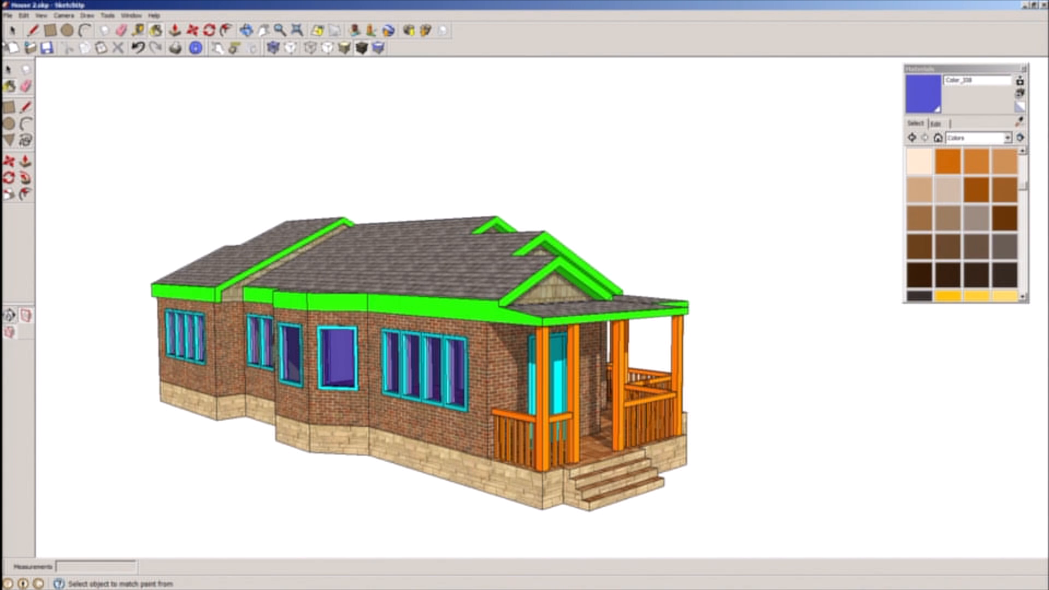
click(12, 30)
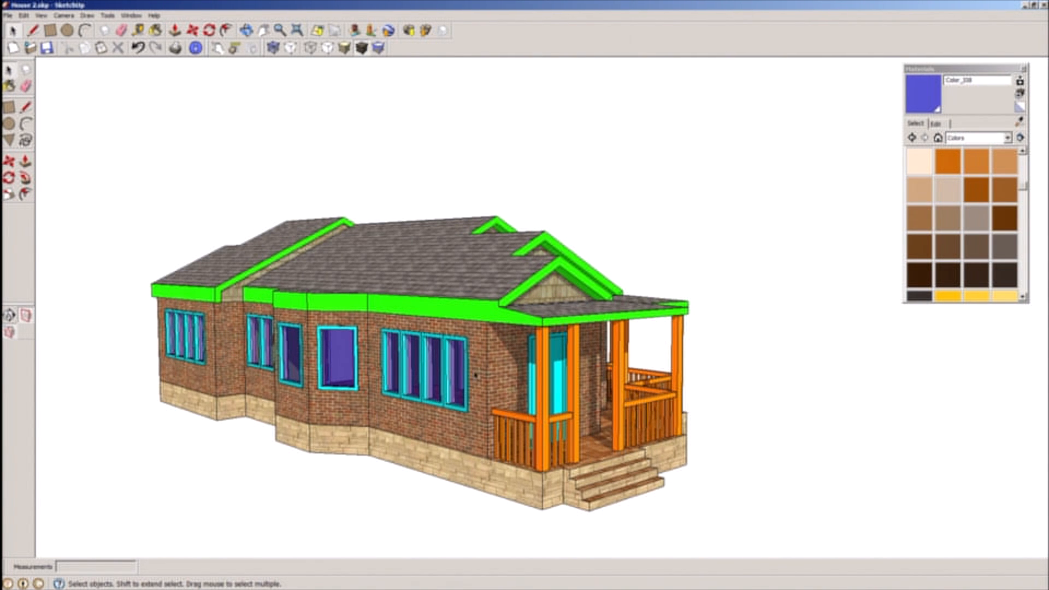
click(479, 367)
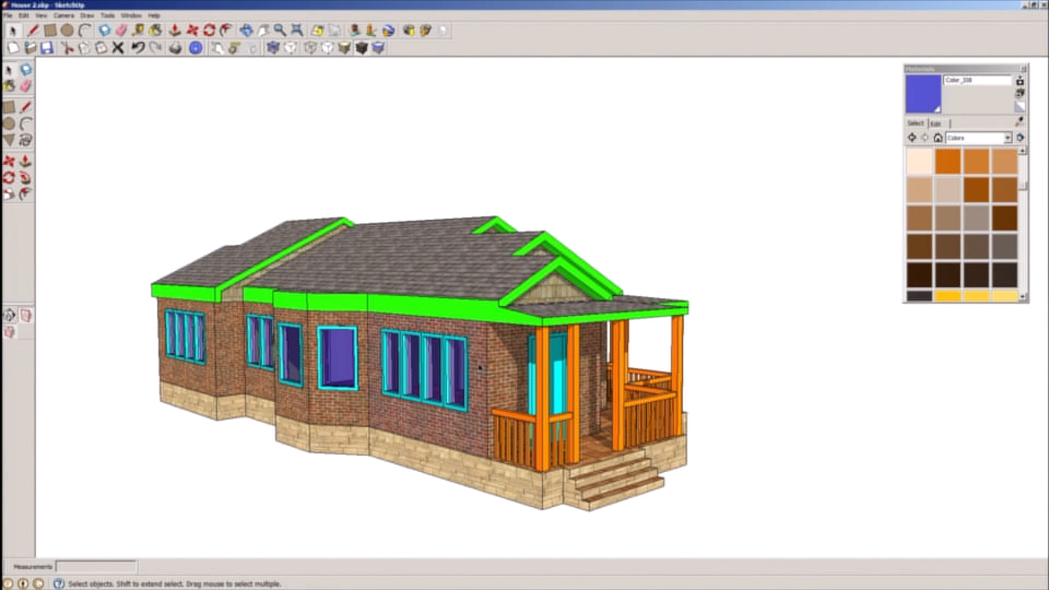
click(156, 30)
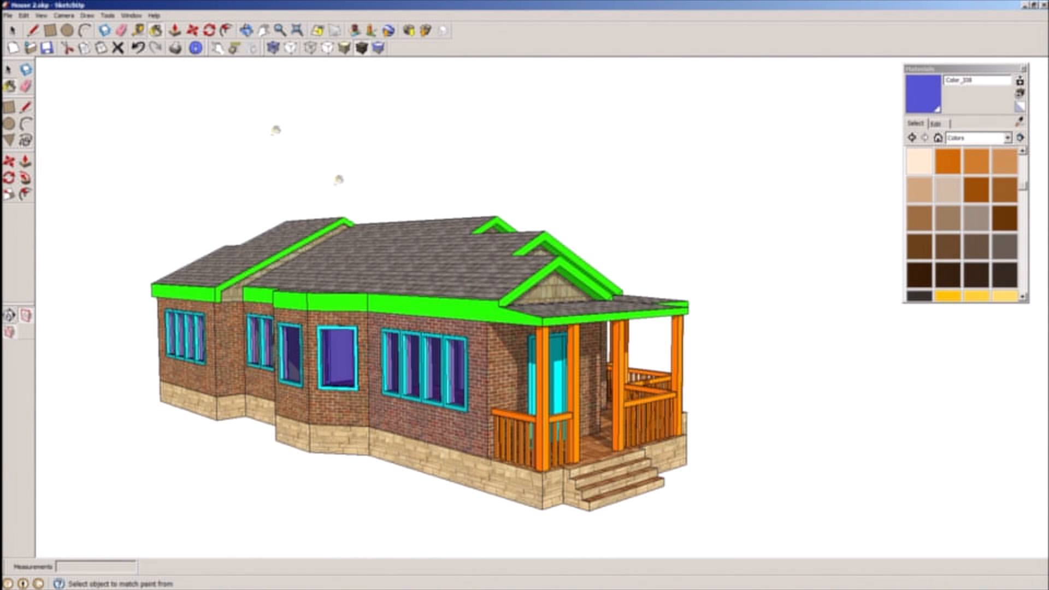
click(503, 343)
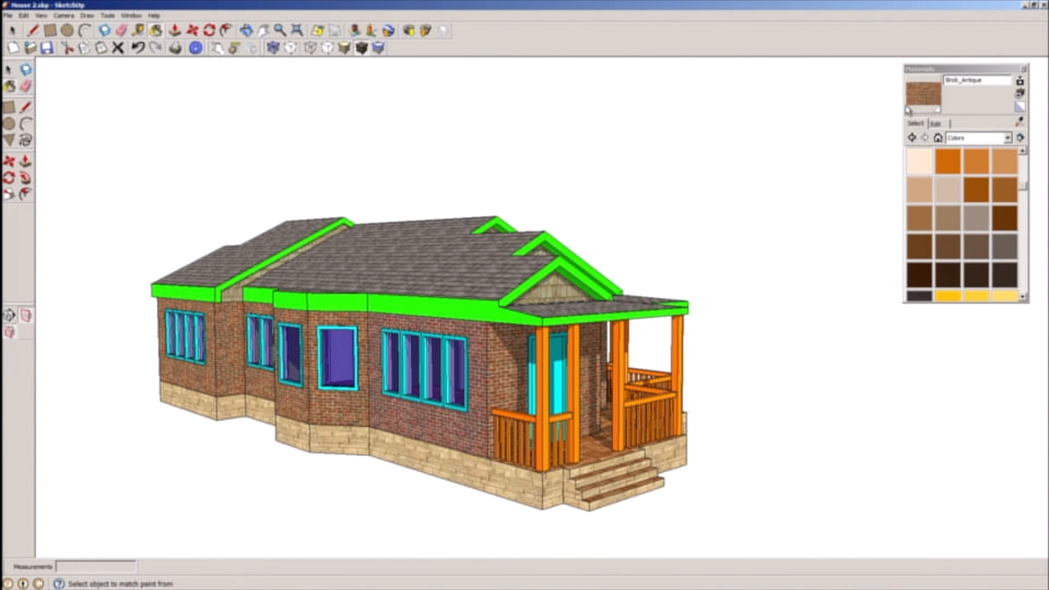
- Sample the roof shingle material, sample the wall brick again and inspect the brick's color and texture settings
drag(944, 70, 849, 107)
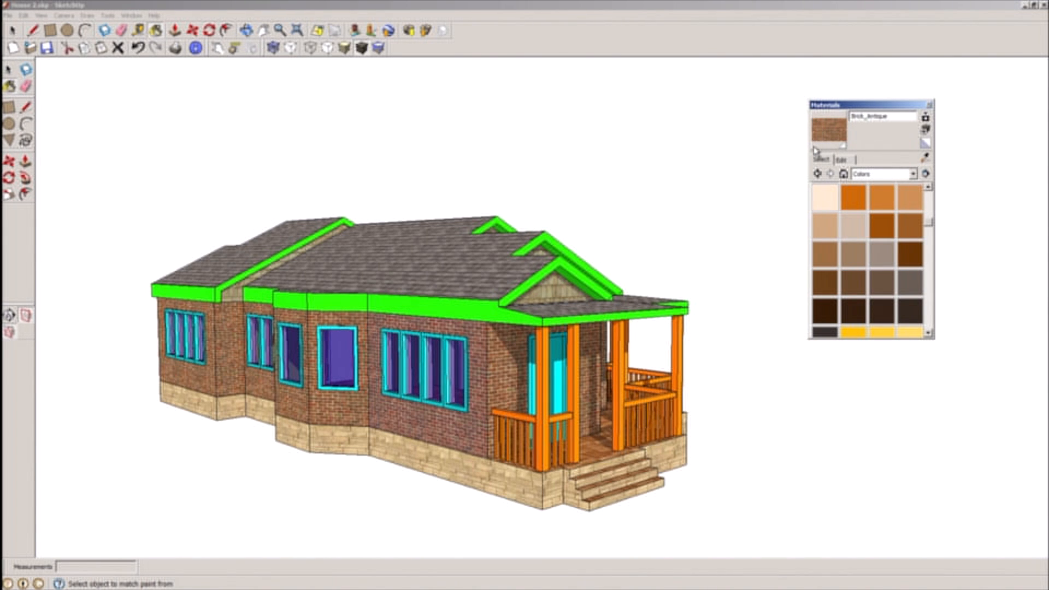
click(489, 265)
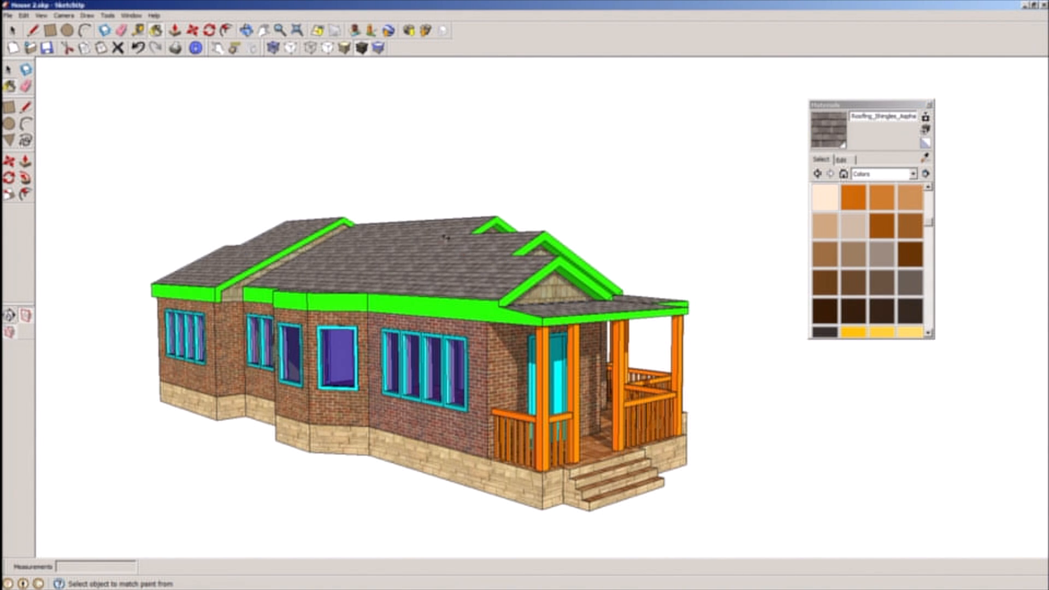
middle_drag(382, 238, 459, 299)
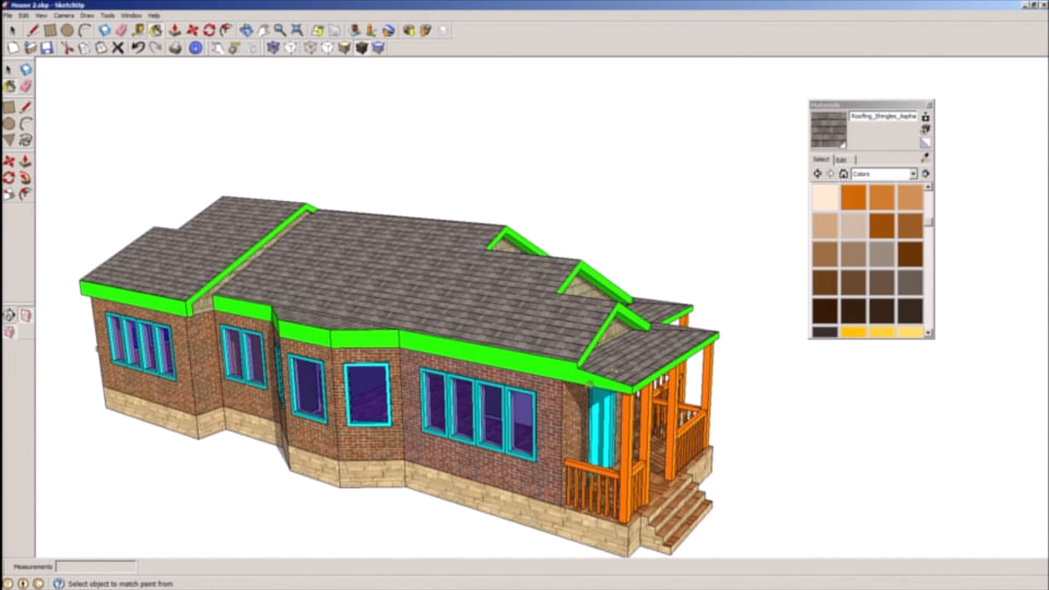
click(558, 389)
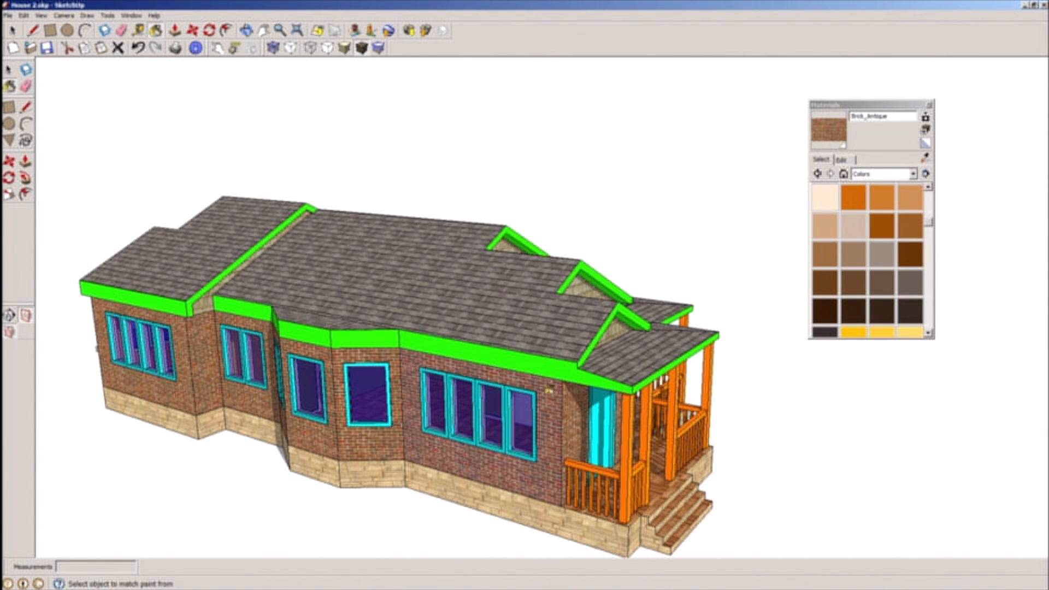
click(844, 160)
mouse_move(532, 428)
middle_down()
mouse_move(425, 427)
mouse_move(462, 391)
middle_up()
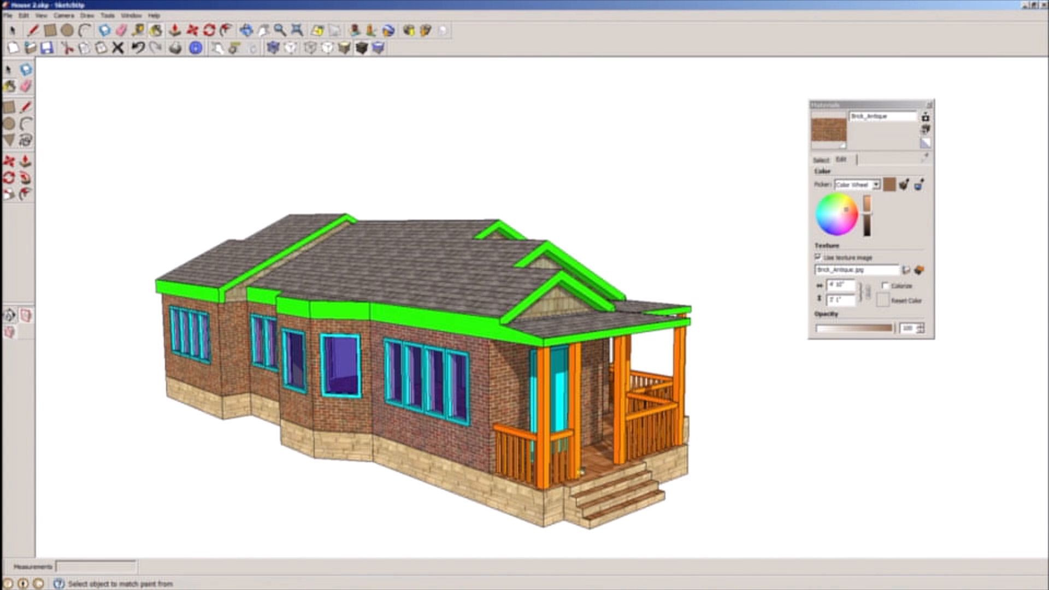
middle_drag(548, 457, 634, 400)
- Display the Brick and Cladding materials and select all faces with the same material as the side wall
click(821, 160)
click(863, 174)
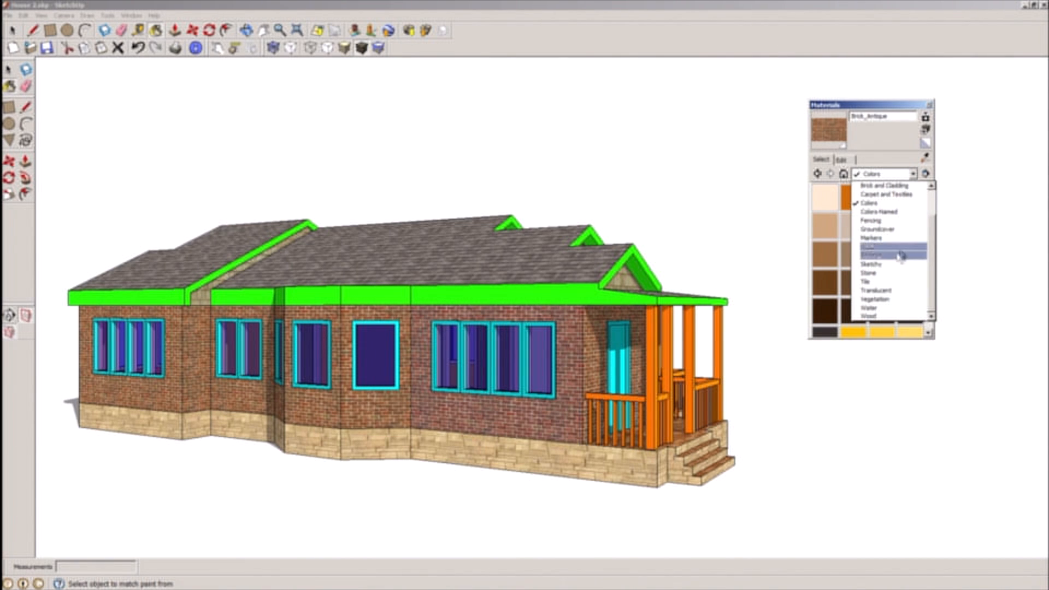
click(885, 186)
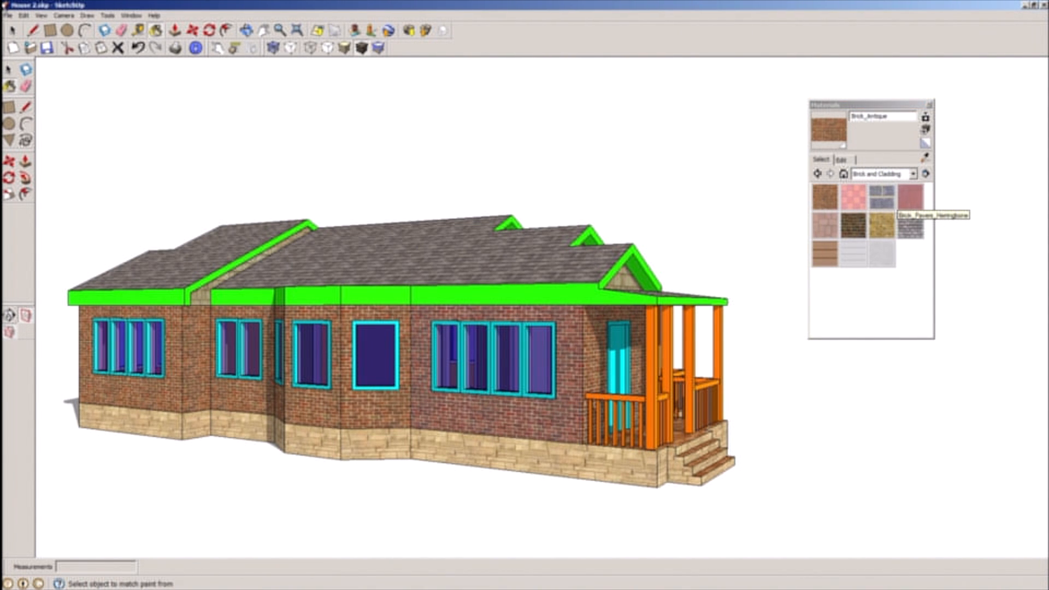
click(34, 30)
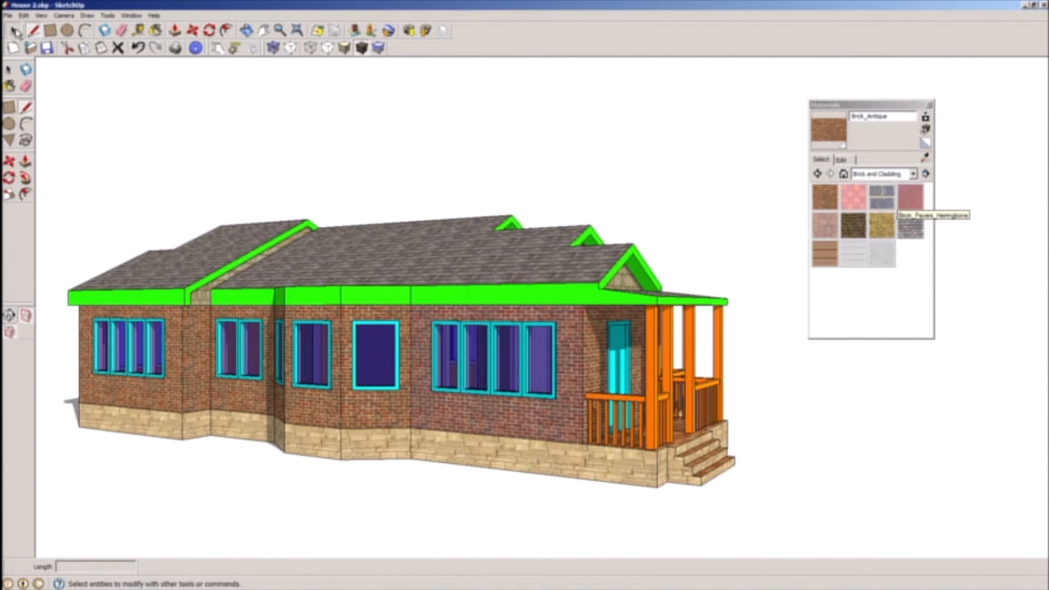
click(12, 30)
right_click(580, 337)
mouse_move(601, 374)
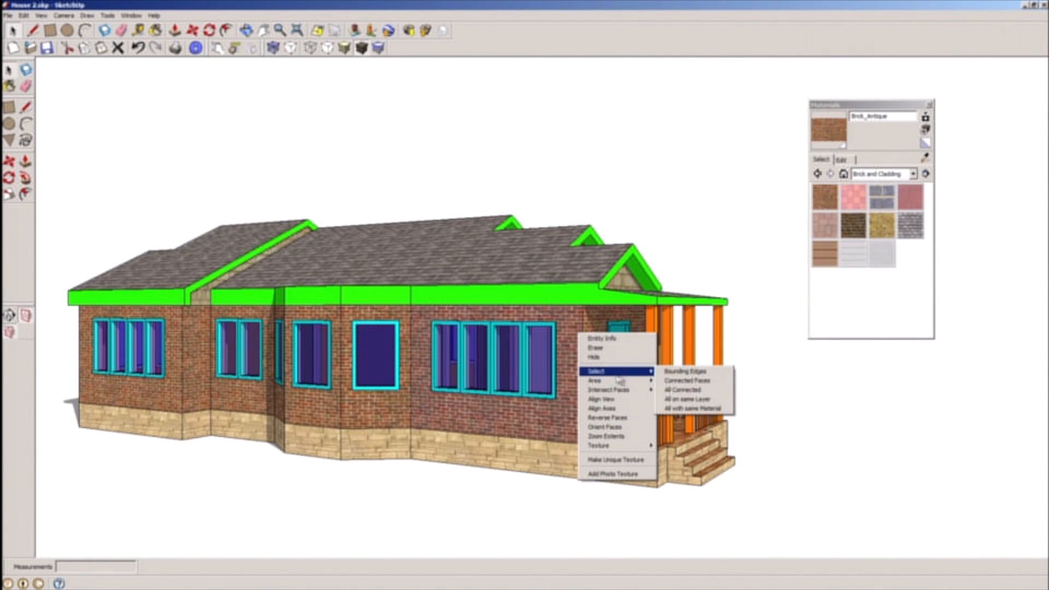
click(693, 408)
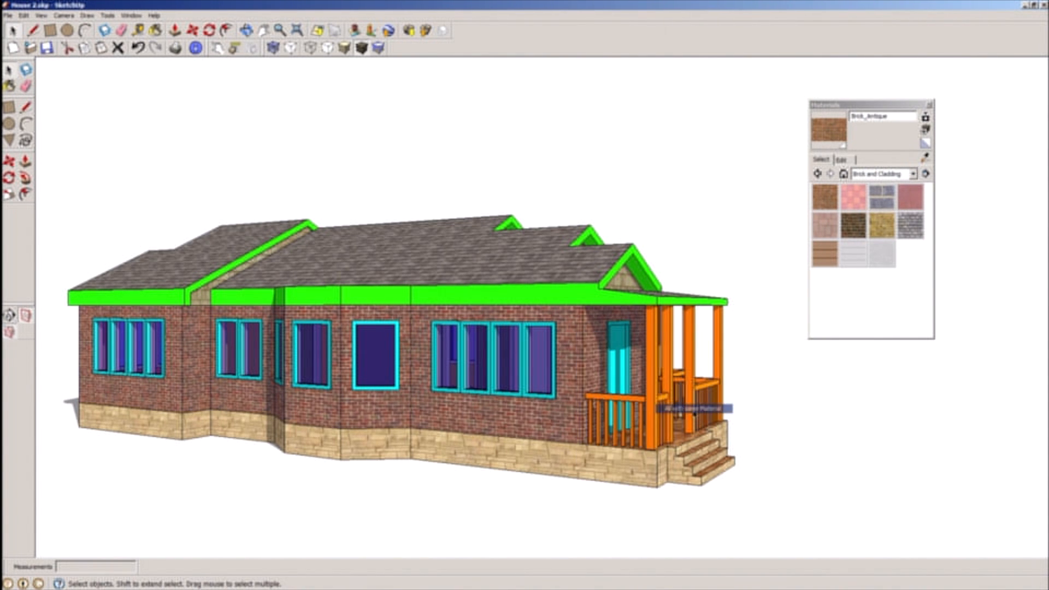
- Compare several brick materials and paint the selected walls with Brick_Rough_Tan
click(854, 225)
click(853, 197)
click(882, 225)
click(910, 228)
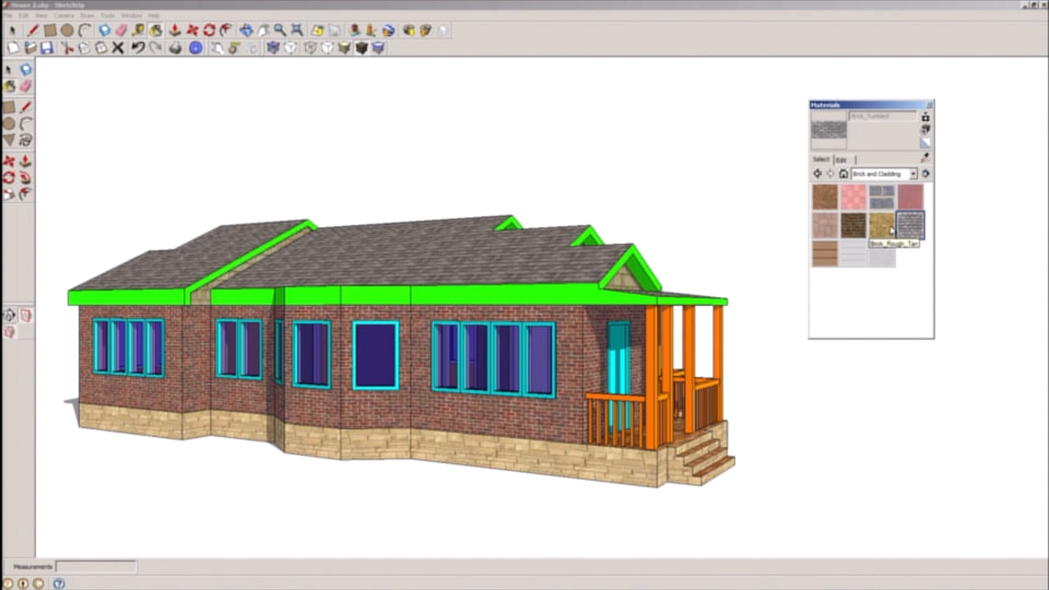
click(891, 230)
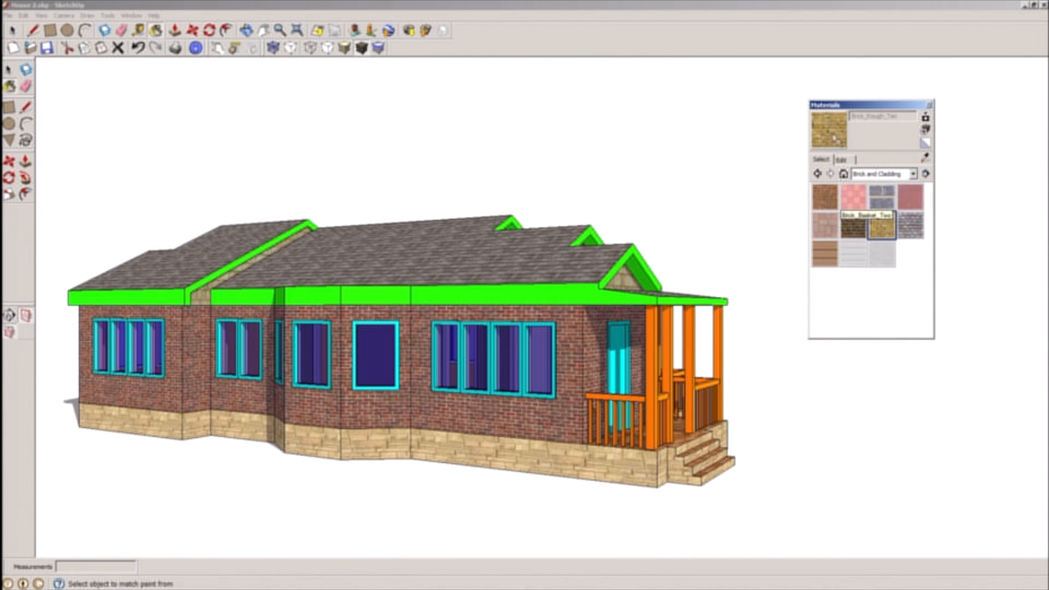
click(579, 322)
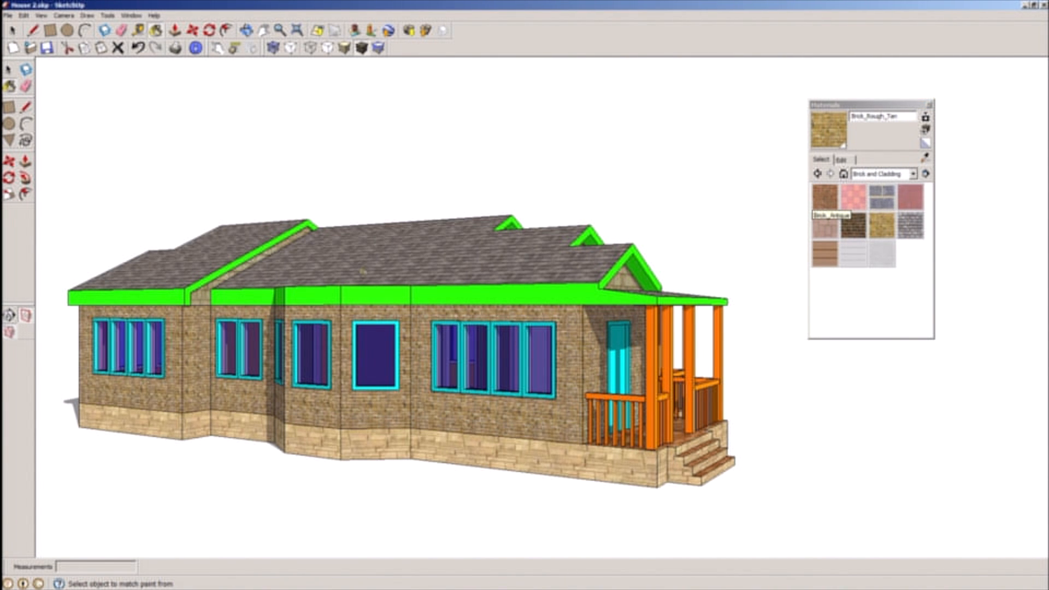
- Select the foundation face below the four-pane side window and sample the foundation's sandstone material
click(8, 69)
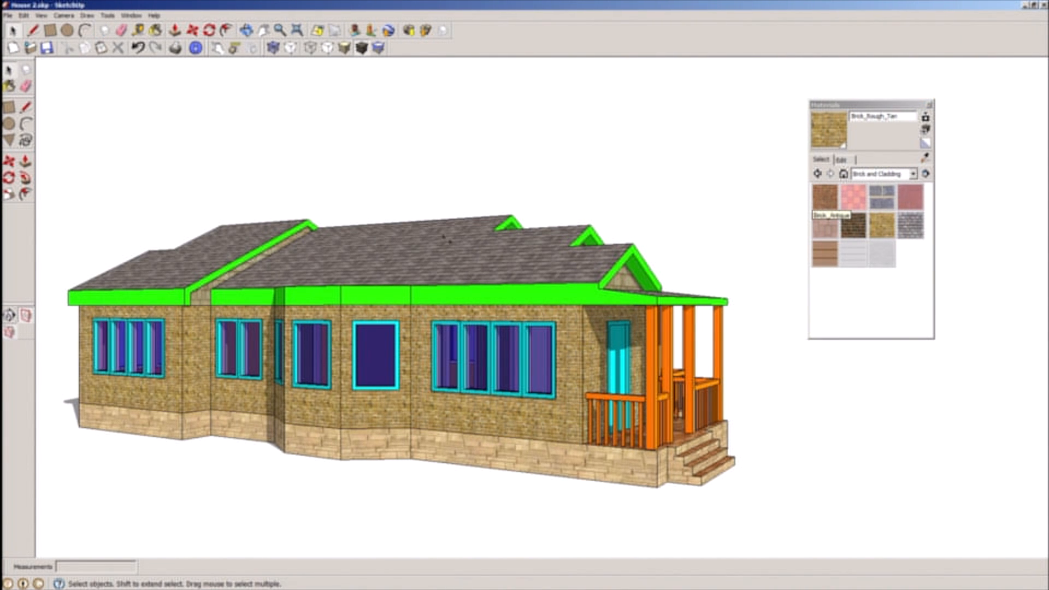
middle_drag(668, 309, 561, 406)
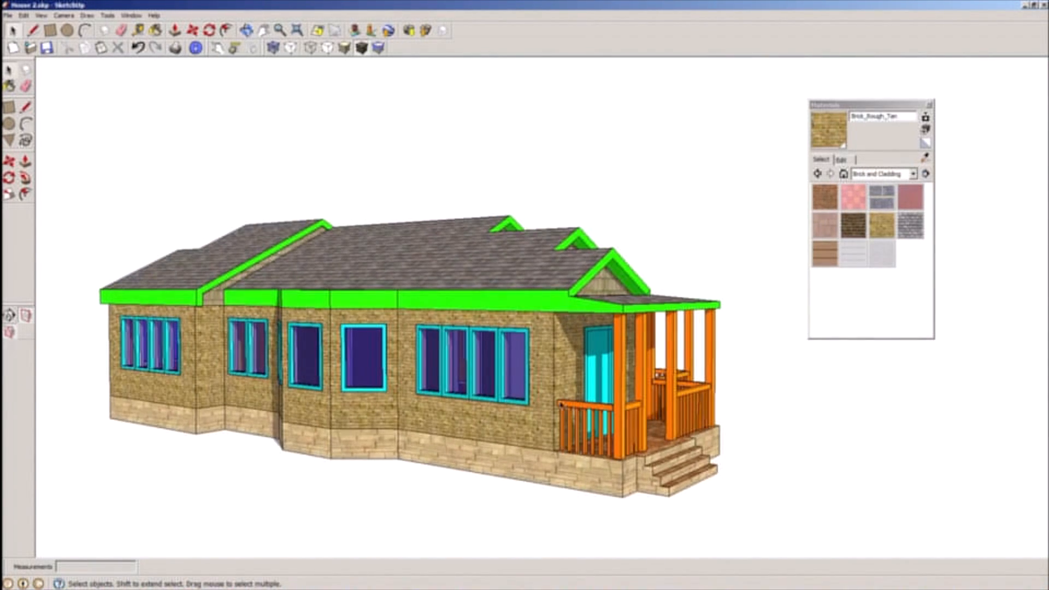
click(583, 475)
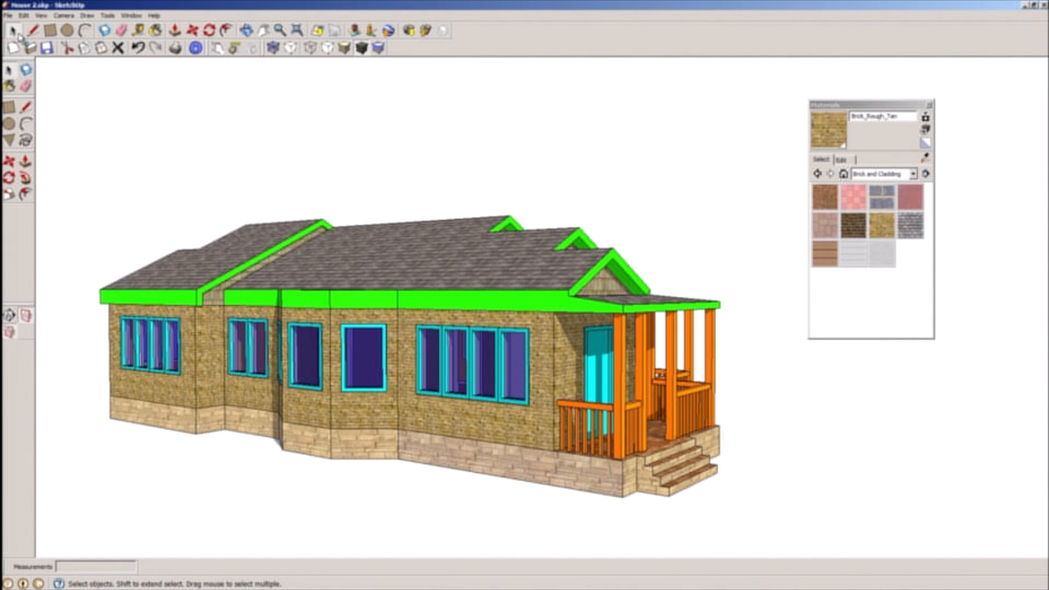
click(156, 31)
key(alt)
alt+click(440, 437)
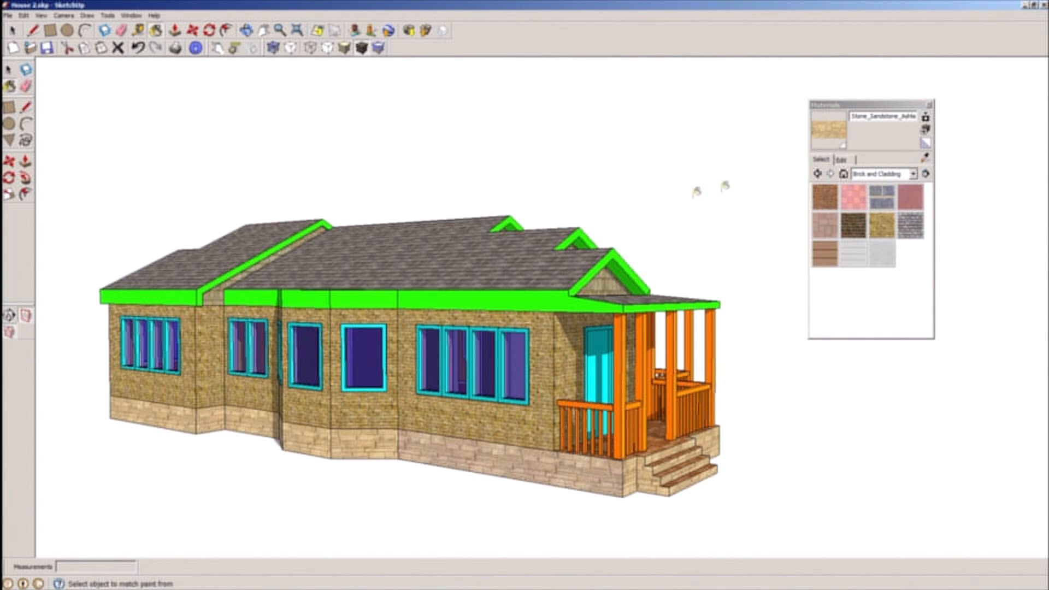
- Paint the selected foundation face with the red flagstone ashlar from the Stone materials
click(873, 174)
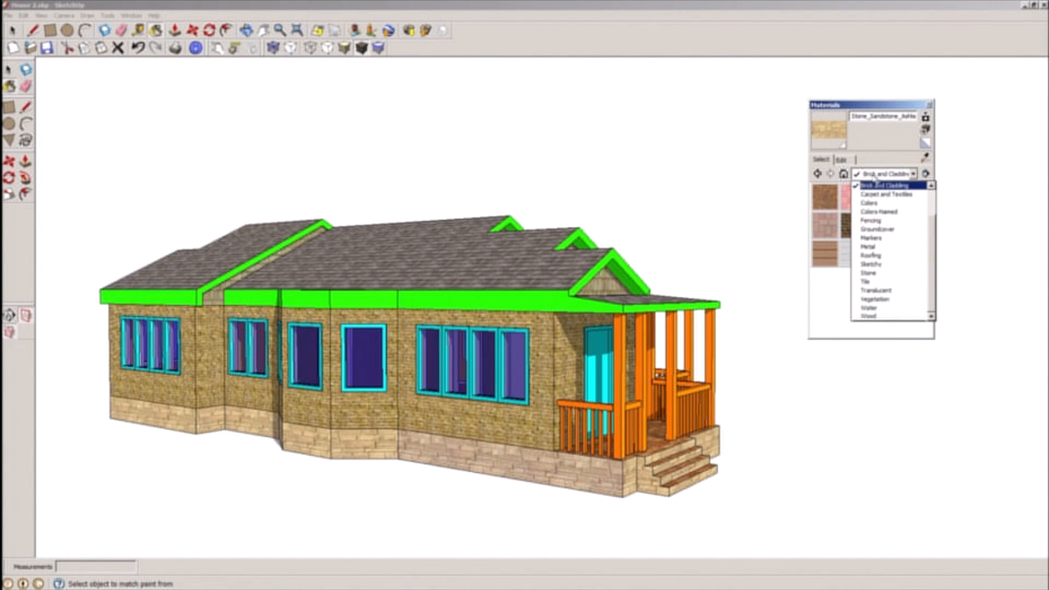
click(869, 272)
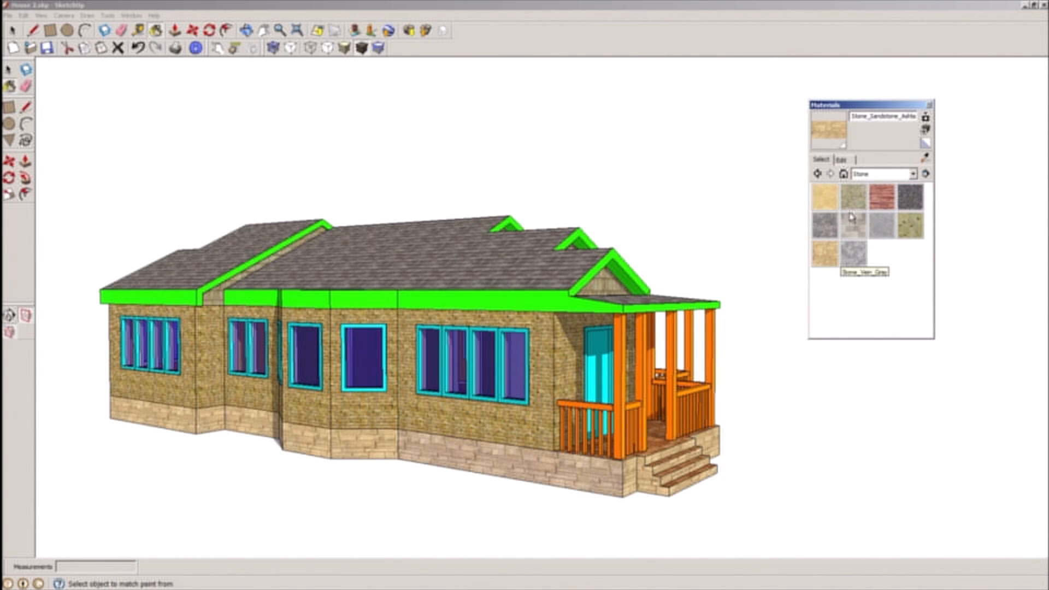
click(887, 200)
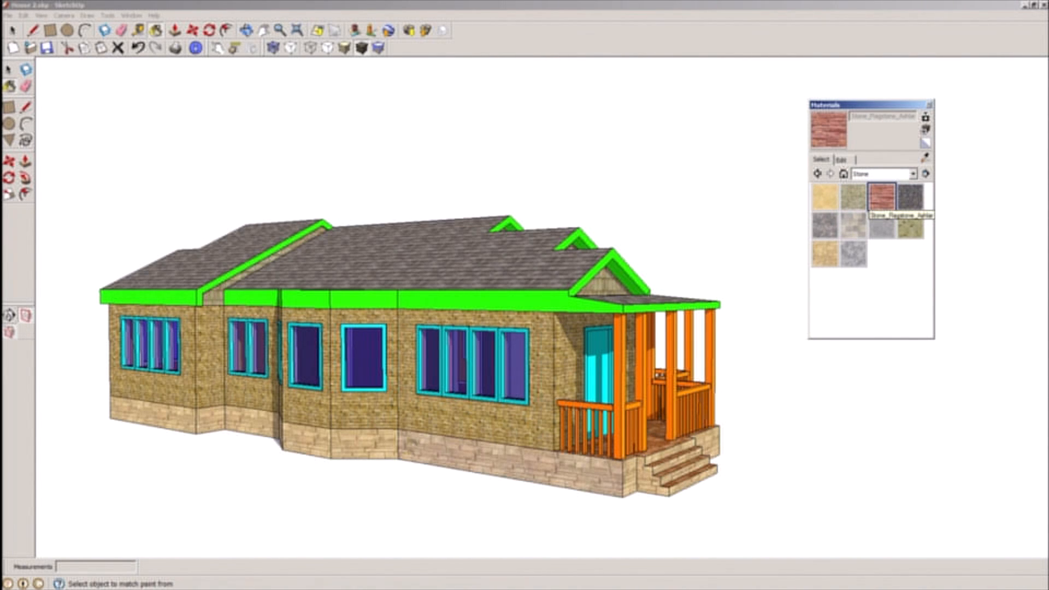
click(508, 448)
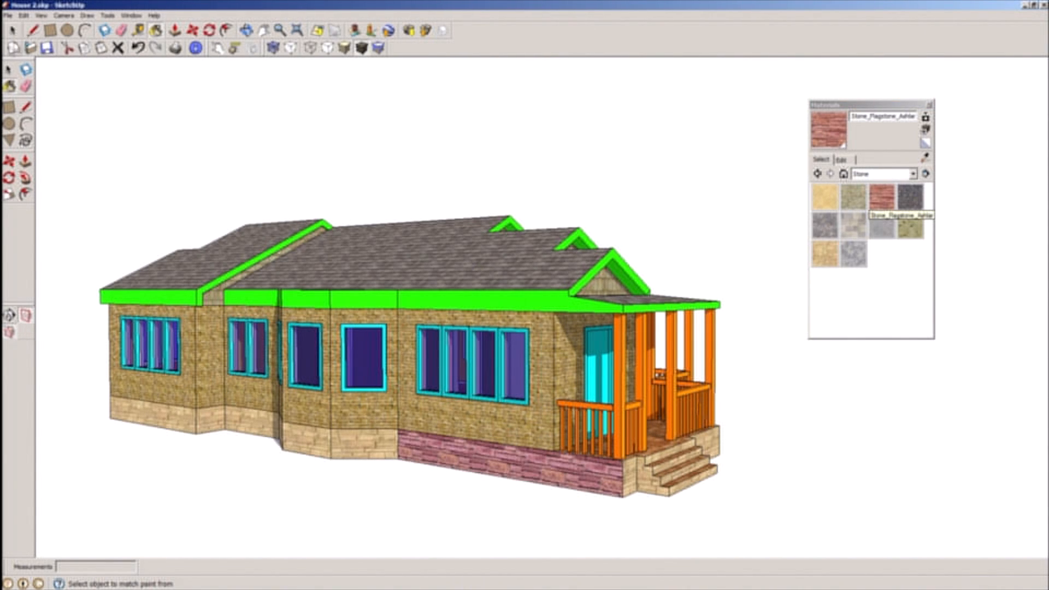
- Select all faces sharing the remaining sandstone material, paint them with the red flagstone ashlar and check around the house
click(12, 30)
right_click(356, 448)
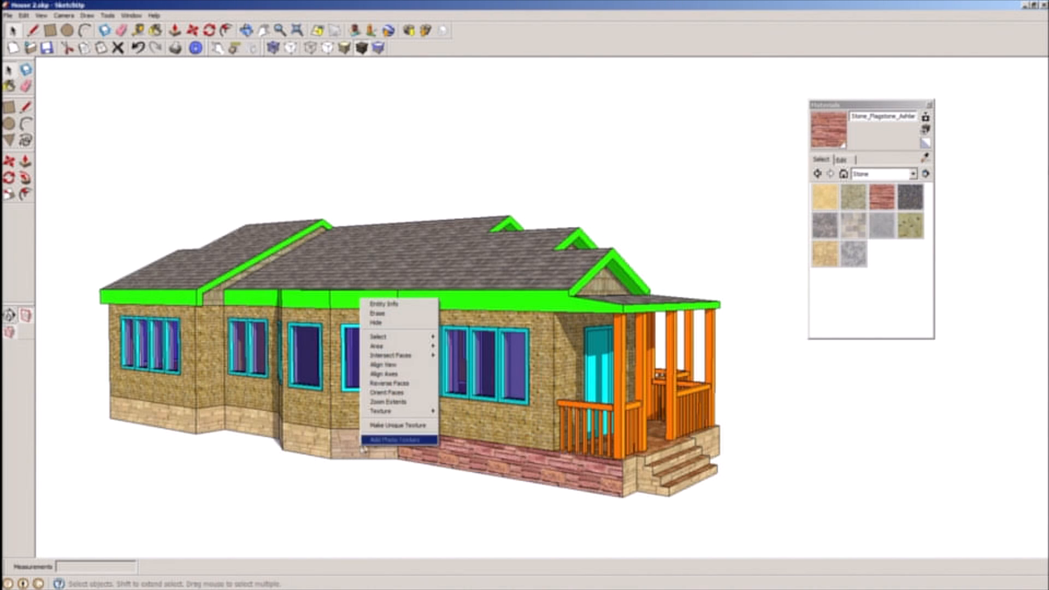
mouse_move(399, 337)
click(475, 375)
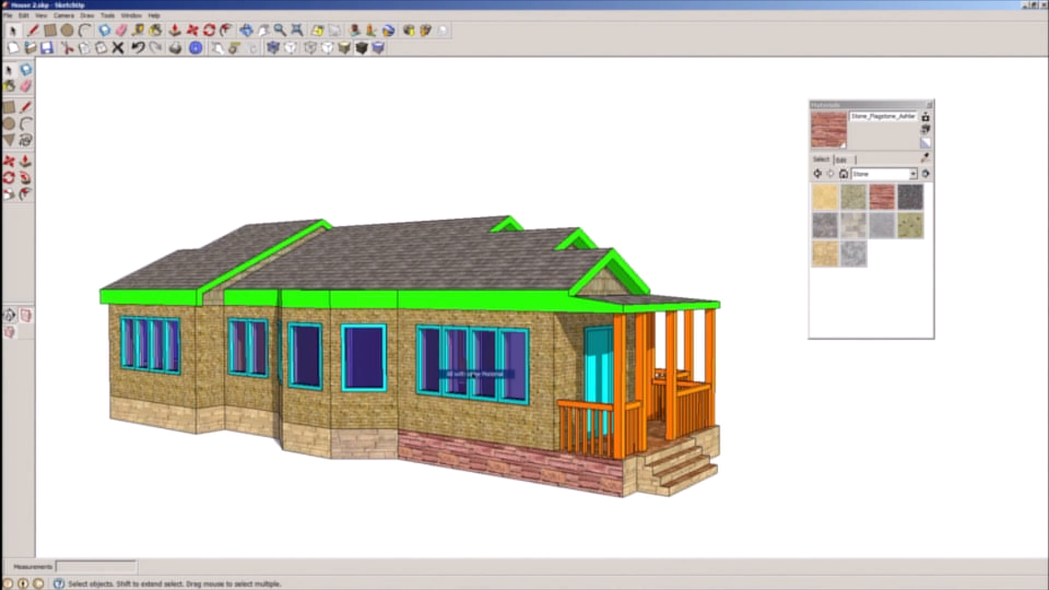
click(10, 86)
middle_drag(734, 469, 238, 484)
mouse_move(562, 449)
middle_down()
mouse_move(94, 463)
mouse_move(159, 482)
mouse_move(763, 466)
mouse_move(867, 475)
middle_up()
- Sample the asphalt shingle material from the roof above the front porch
key(b)
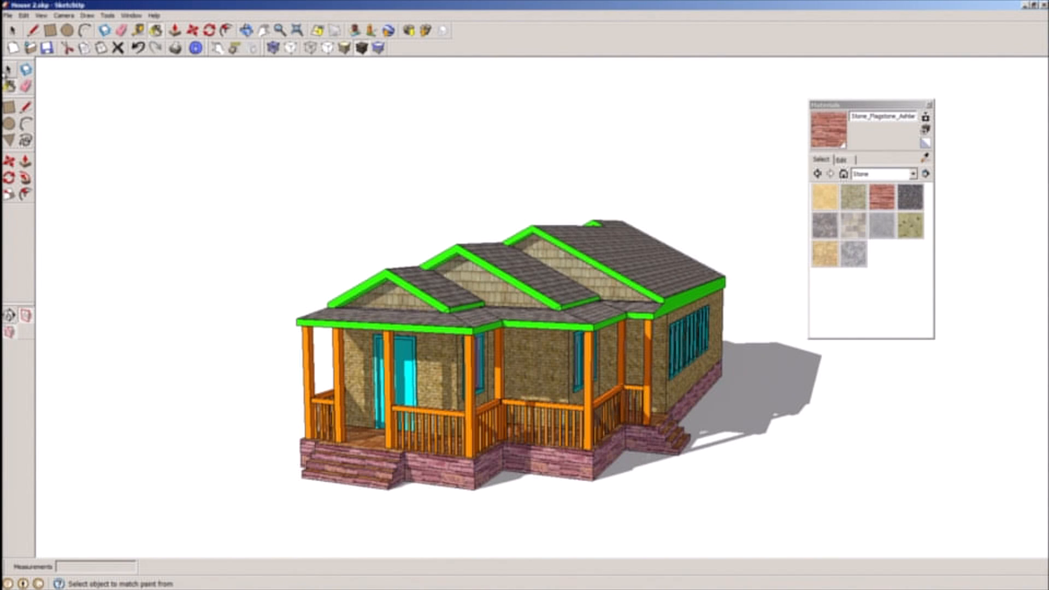
alt+click(501, 285)
alt+click(539, 261)
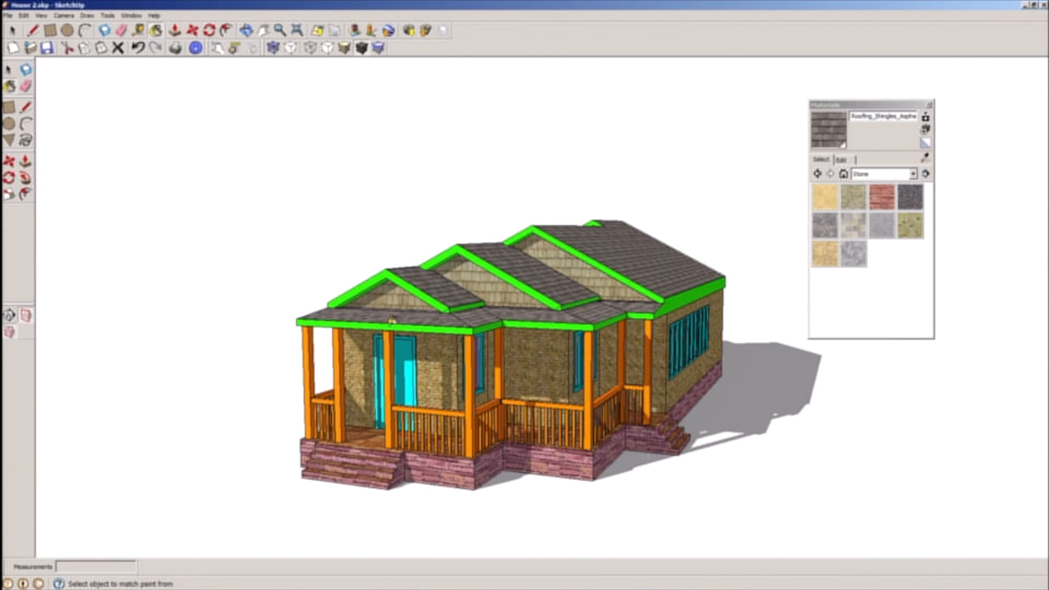
click(12, 32)
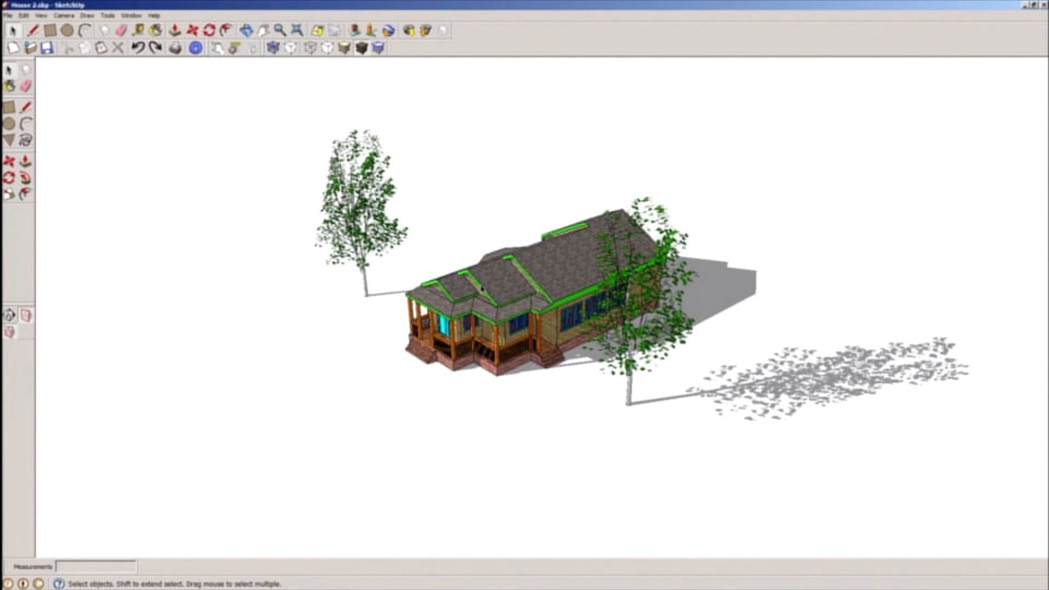
- Examine the repainted house between the two trees at closer range
scroll(544, 334, up, 2)
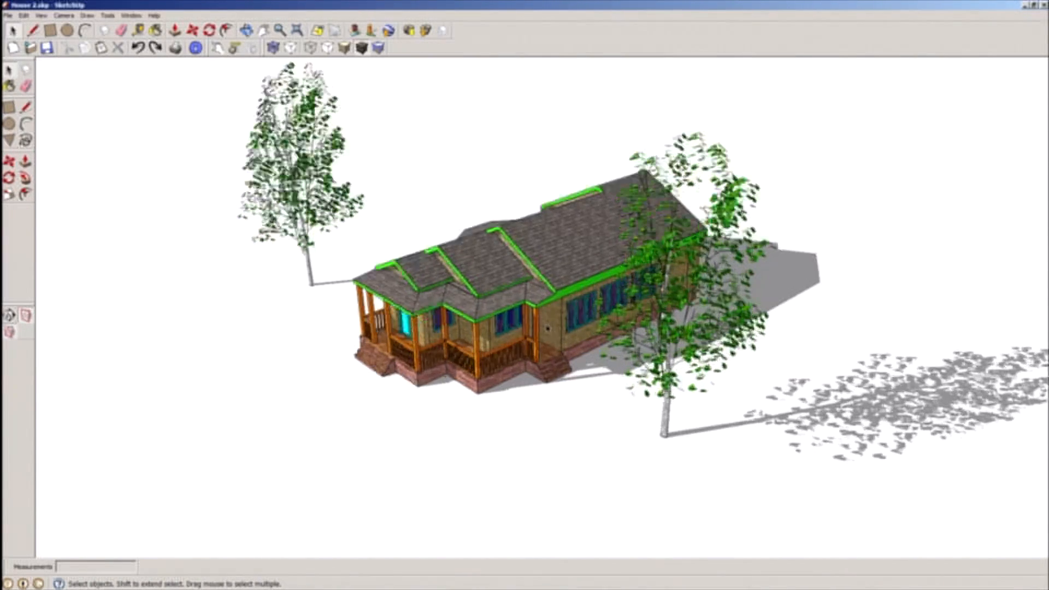
scroll(548, 328, up, 3)
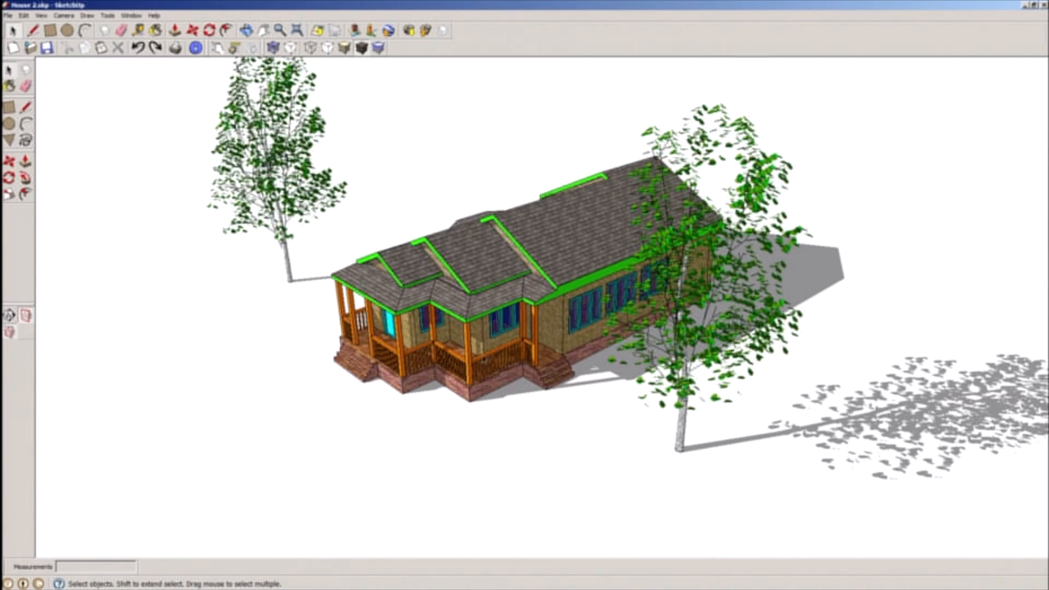
scroll(477, 363, up, 6)
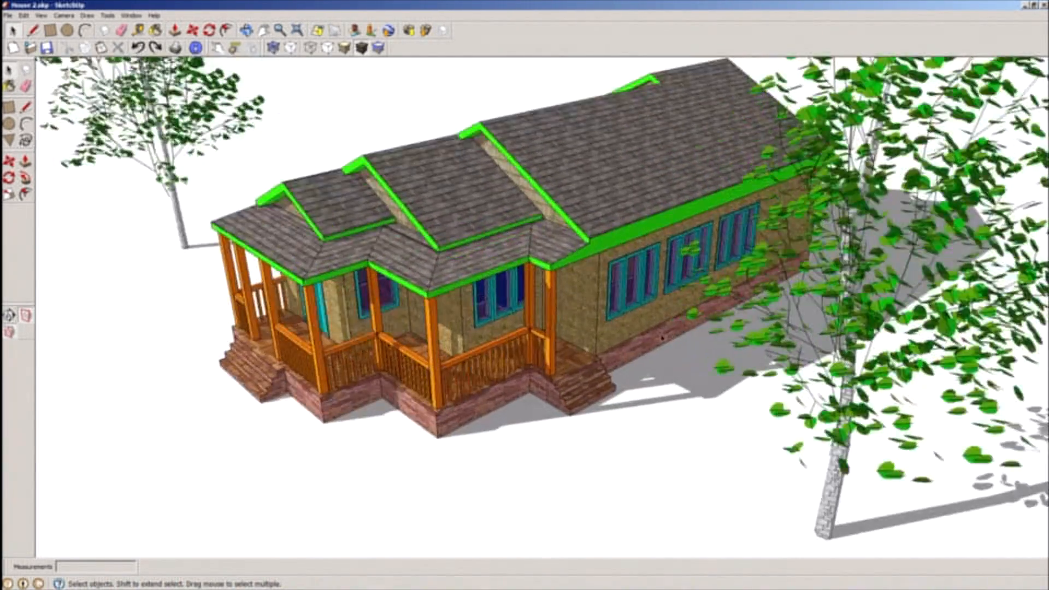
- Examine the house's side windows, roof and porch up close, and the whole house with both trees from farther away
middle_drag(477, 363, 298, 263)
scroll(696, 220, up, 2)
scroll(696, 220, up, 3)
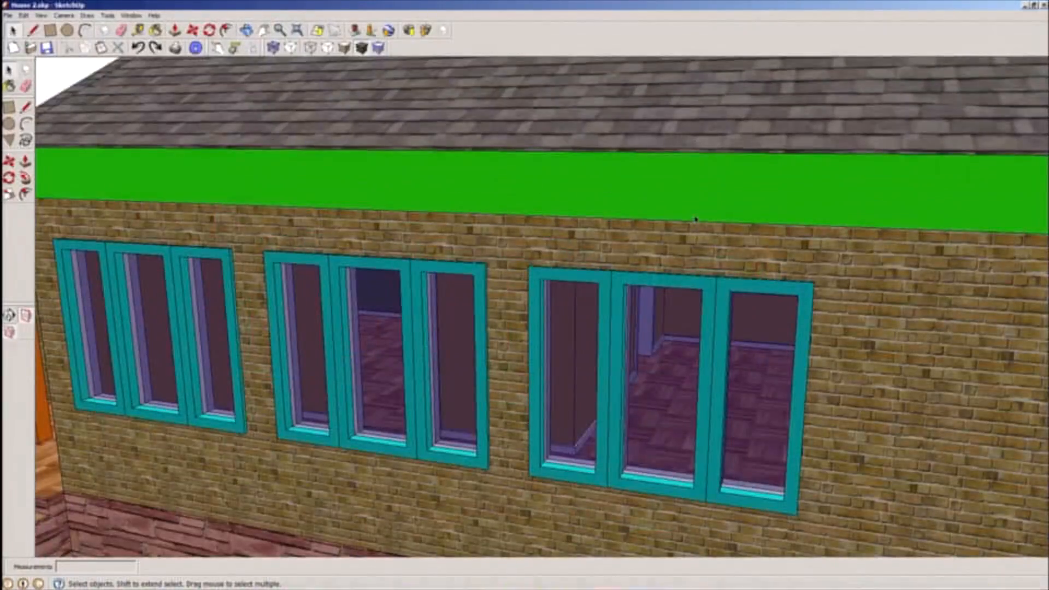
mouse_move(691, 282)
middle_down()
mouse_move(555, 211)
mouse_move(812, 234)
mouse_move(890, 229)
mouse_move(659, 289)
middle_up()
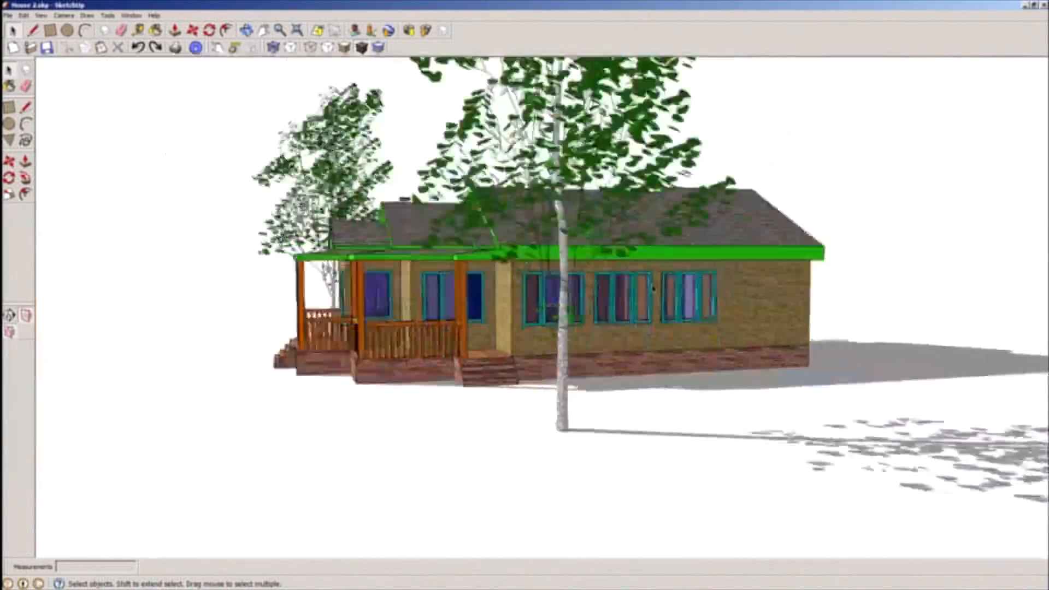
scroll(573, 284, down, 3)
middle_drag(601, 306, 695, 362)
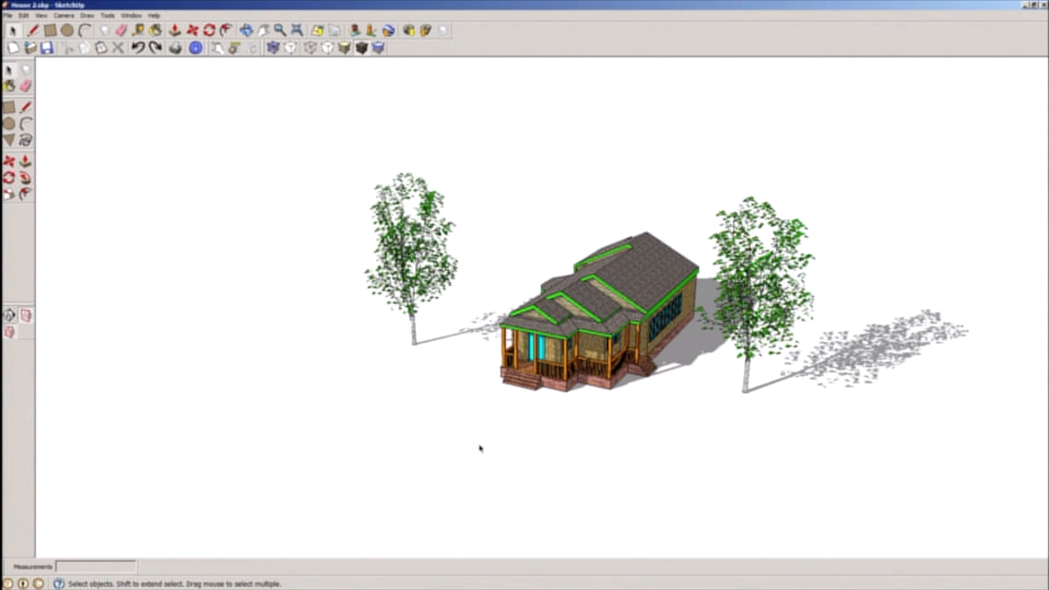
scroll(409, 278, up, 3)
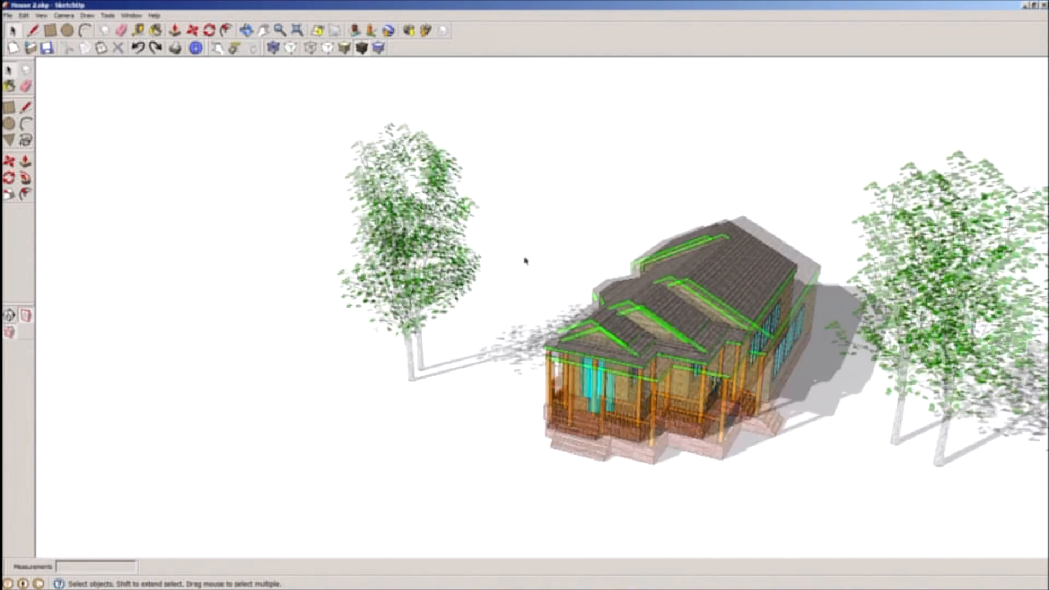
middle_drag(525, 263, 389, 211)
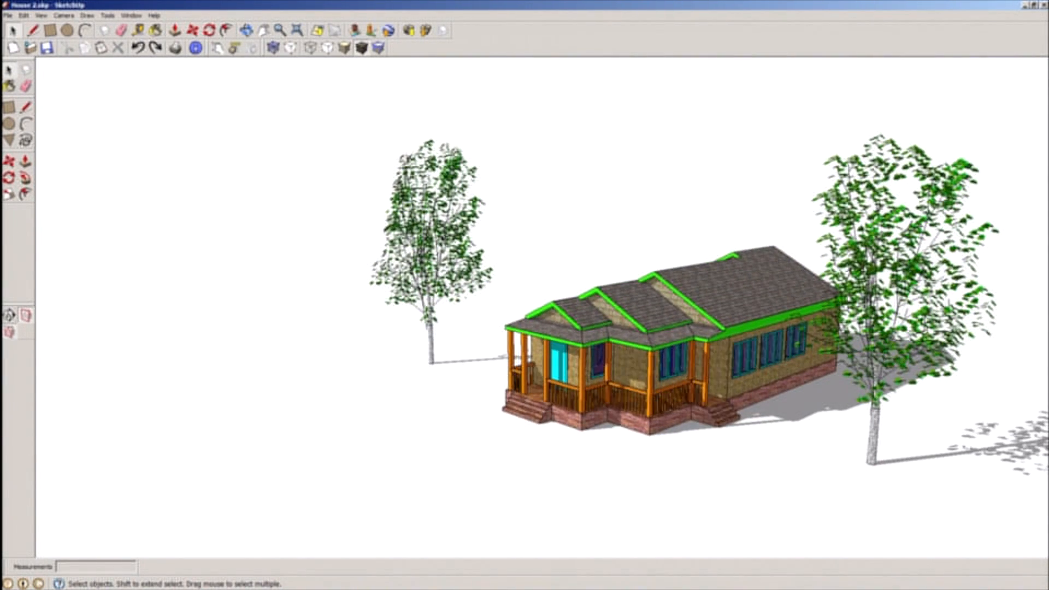
- Select all instances of the "Aspen deciduous tree high polygon" component in the model and delete them
click(448, 241)
click(893, 271)
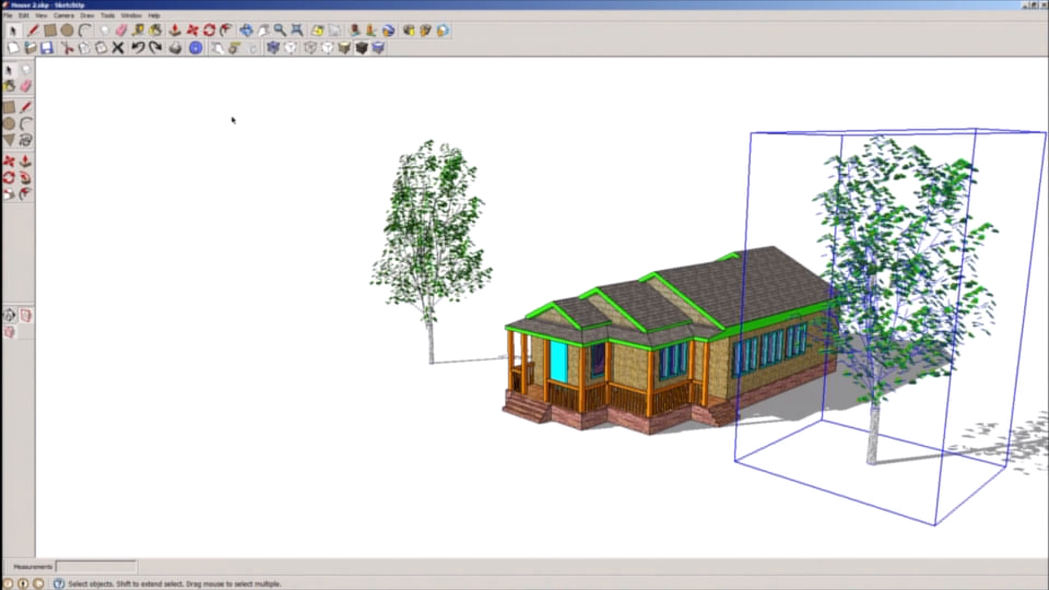
click(435, 215)
click(129, 16)
click(155, 60)
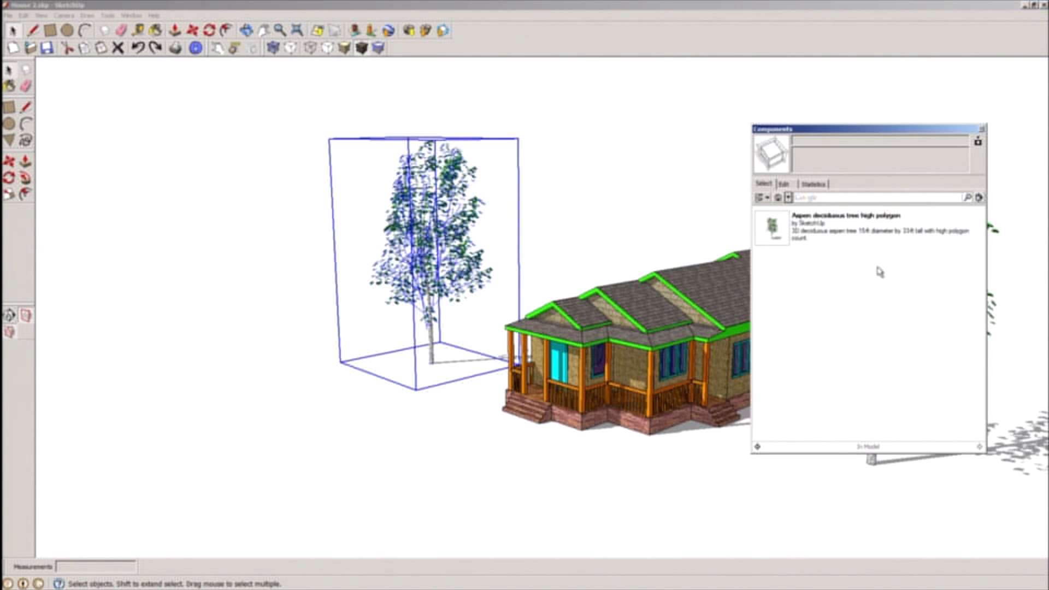
click(788, 197)
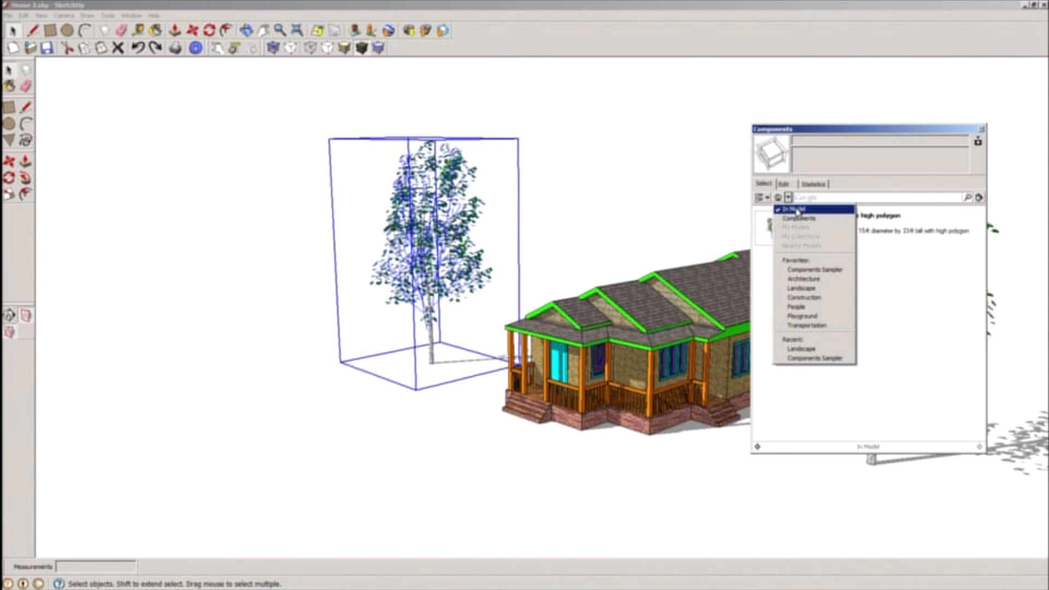
click(797, 210)
right_click(844, 229)
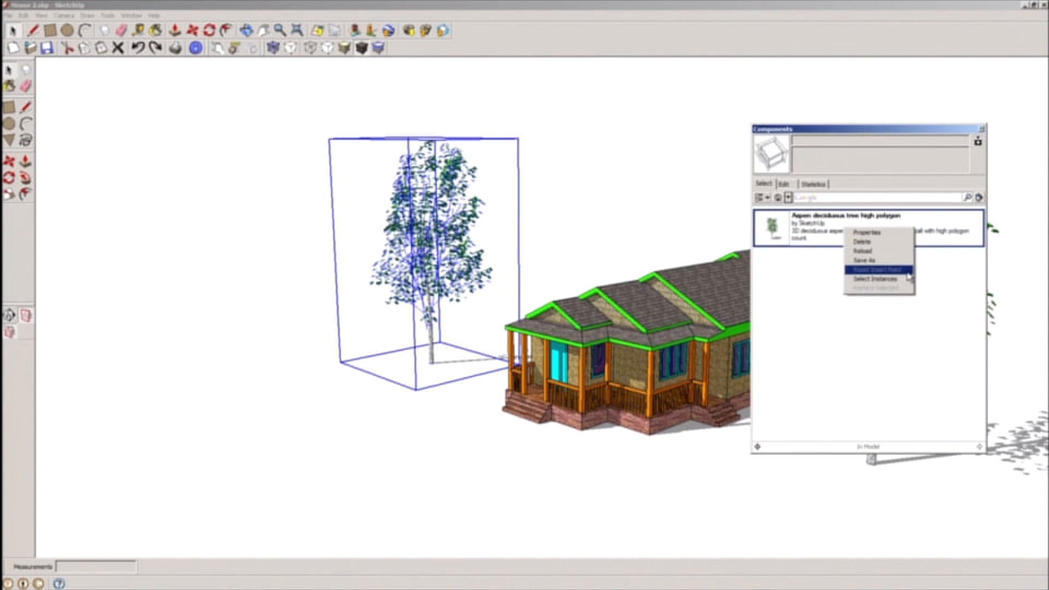
click(874, 279)
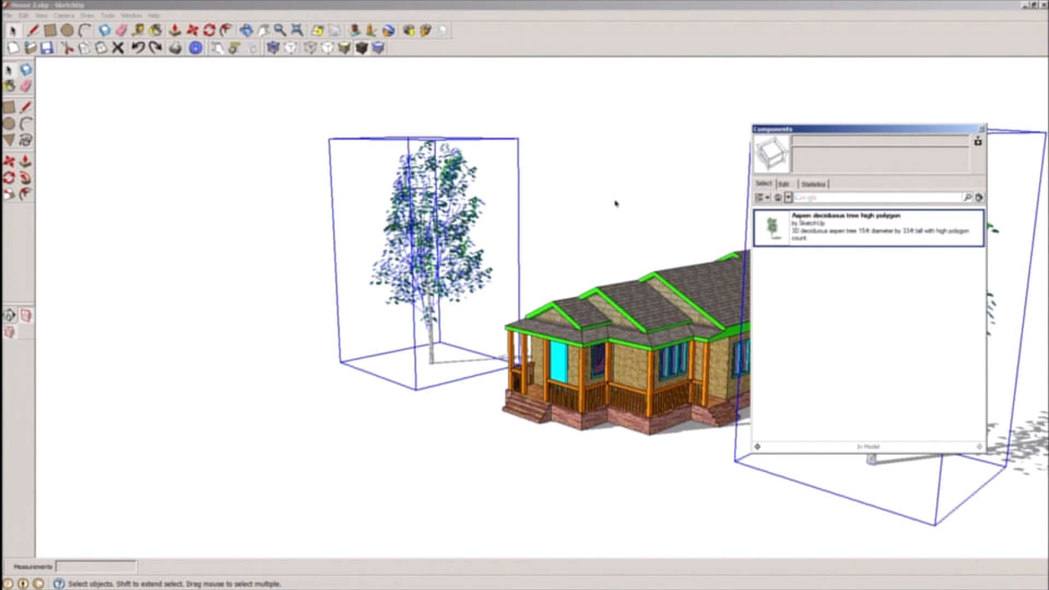
key(Delete)
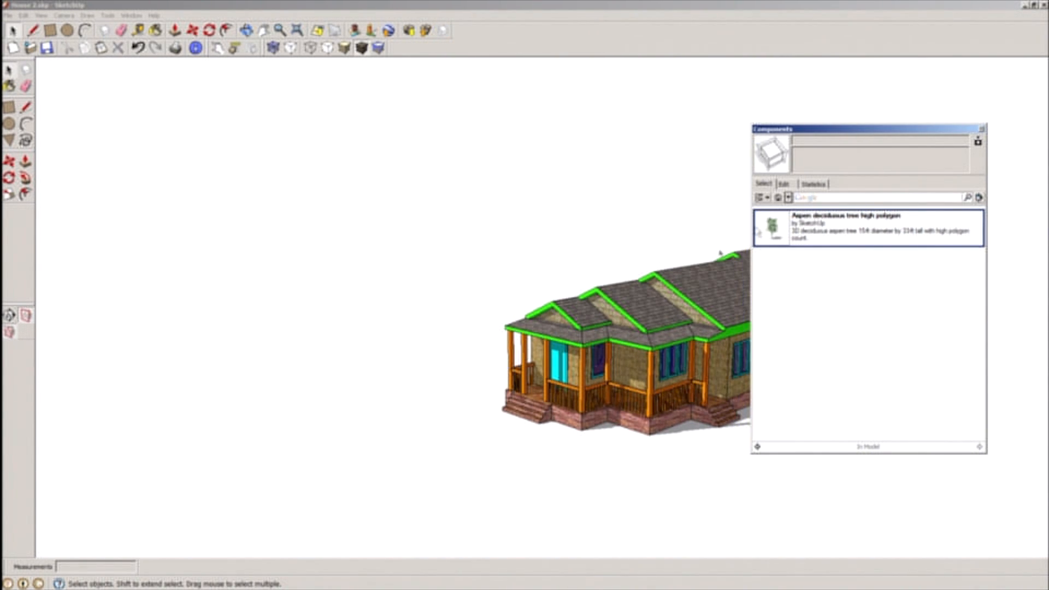
click(982, 129)
- Select all roof faces sharing the asphalt shingle material together with their bounding edges and hide them
middle_drag(712, 293, 706, 334)
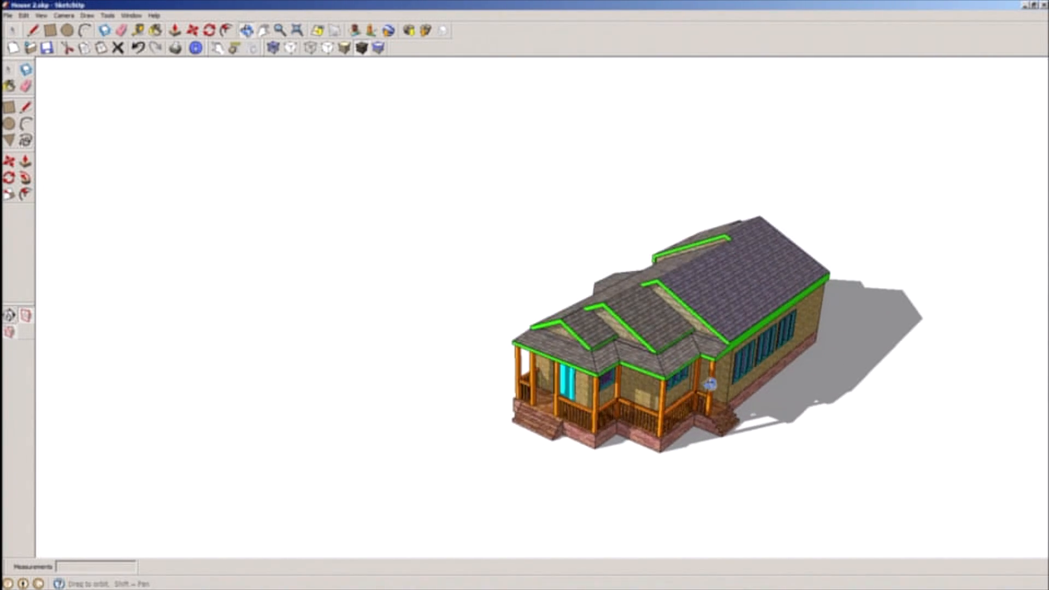
scroll(707, 337, up, 5)
middle_drag(700, 401, 694, 339)
scroll(465, 363, up, 2)
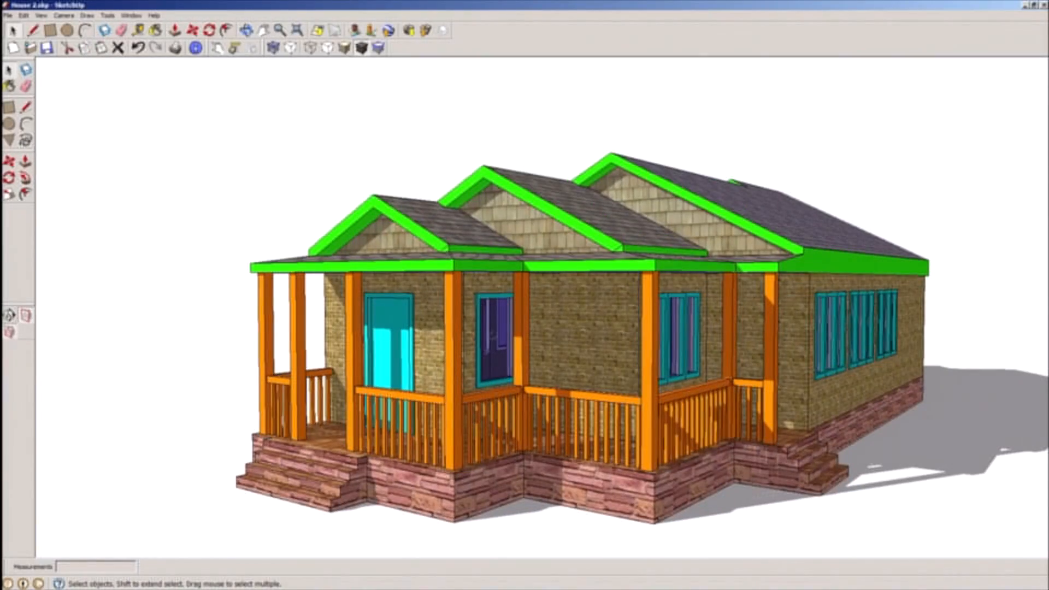
middle_drag(431, 264, 549, 397)
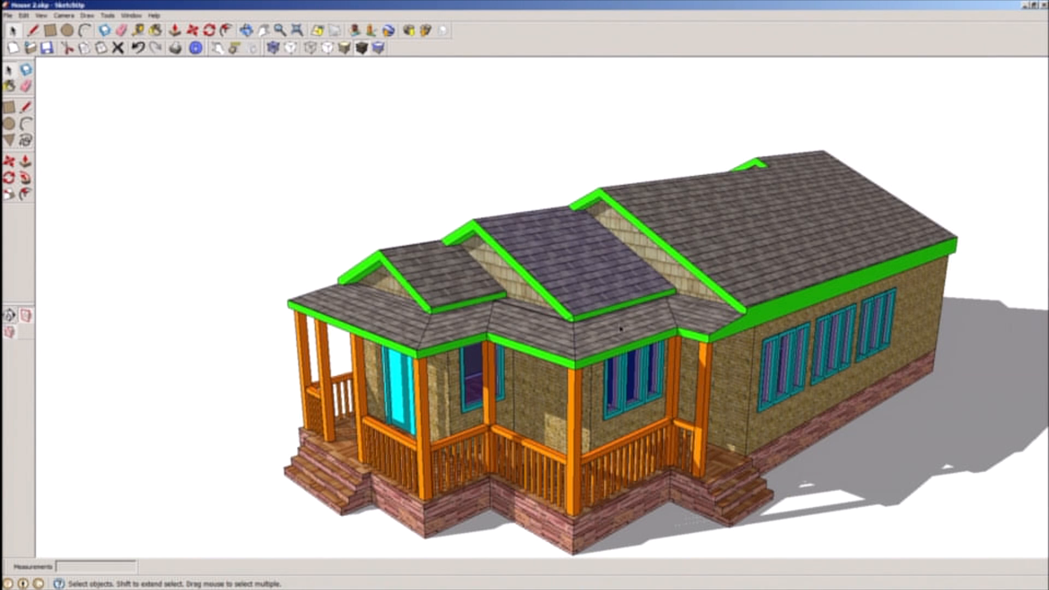
right_click(604, 330)
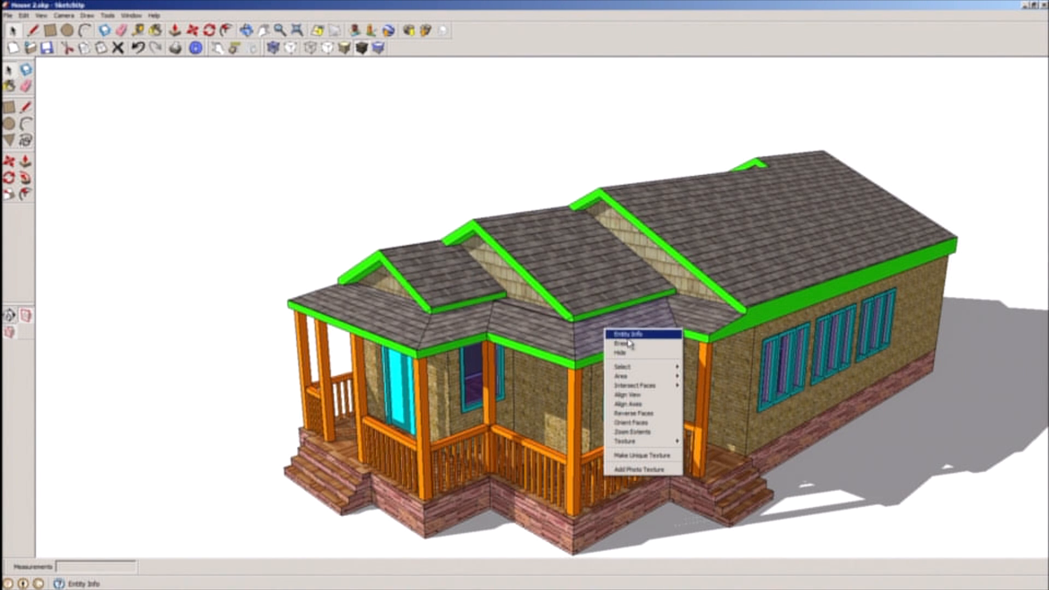
mouse_move(638, 366)
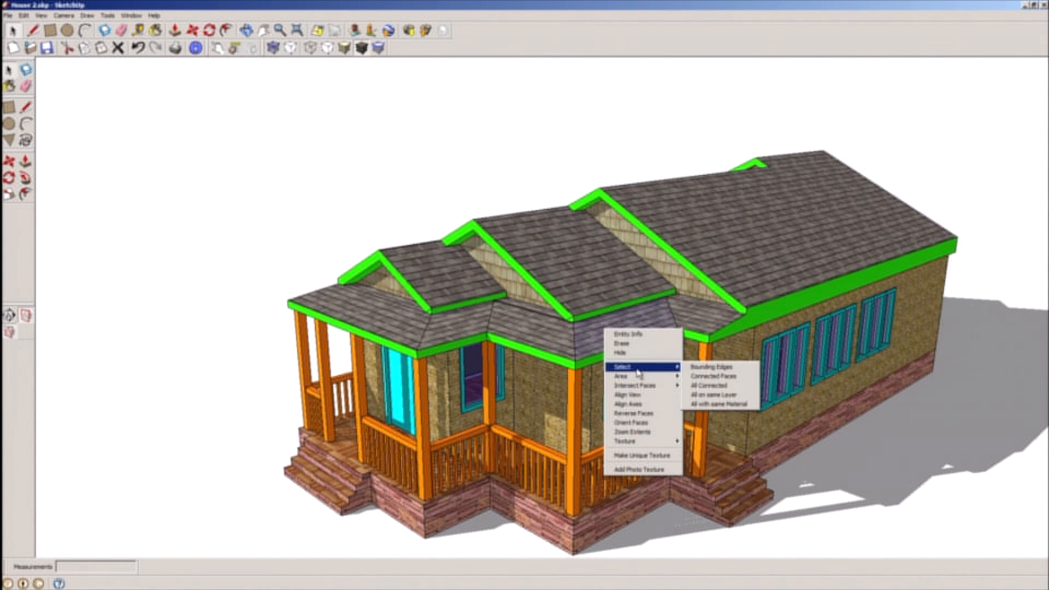
click(715, 404)
right_click(577, 252)
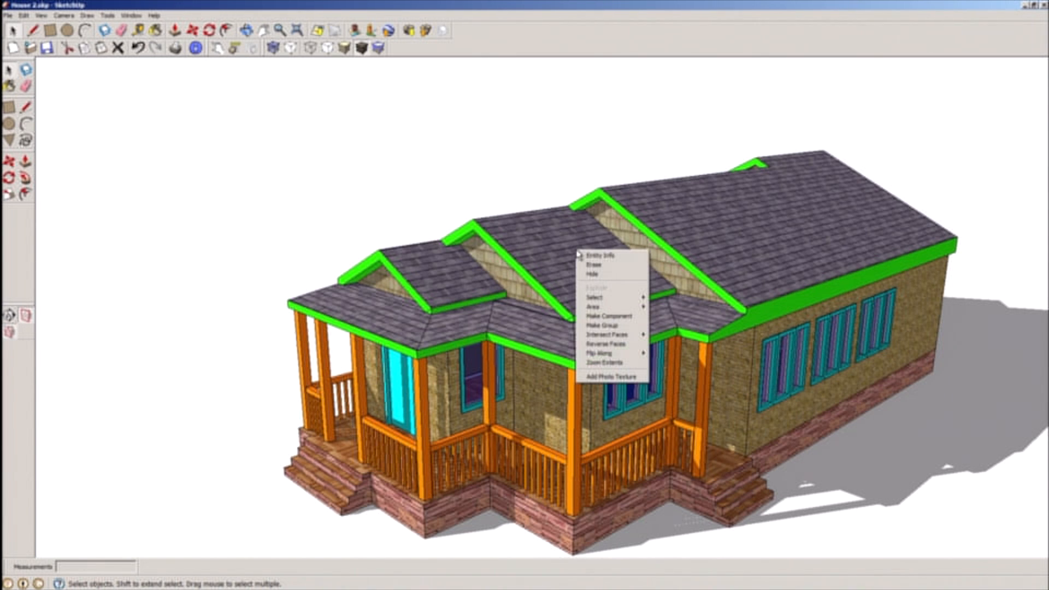
mouse_move(611, 300)
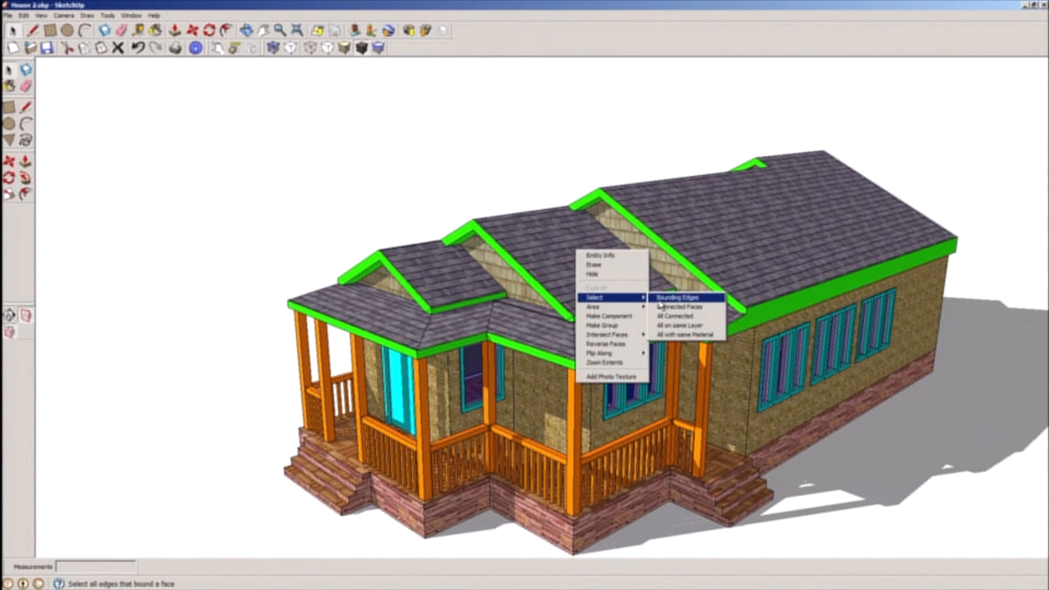
click(678, 298)
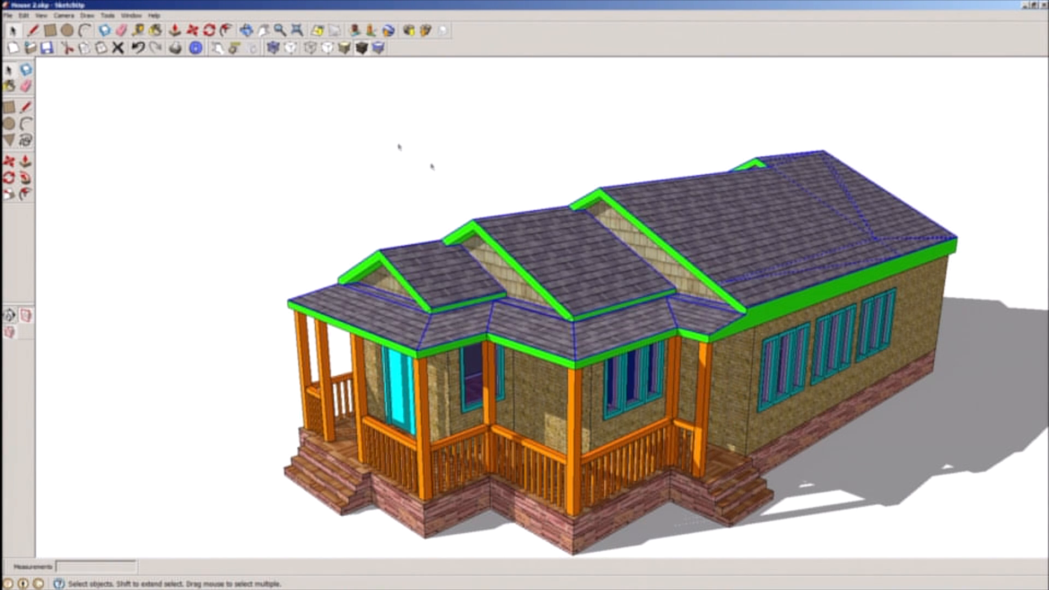
click(24, 16)
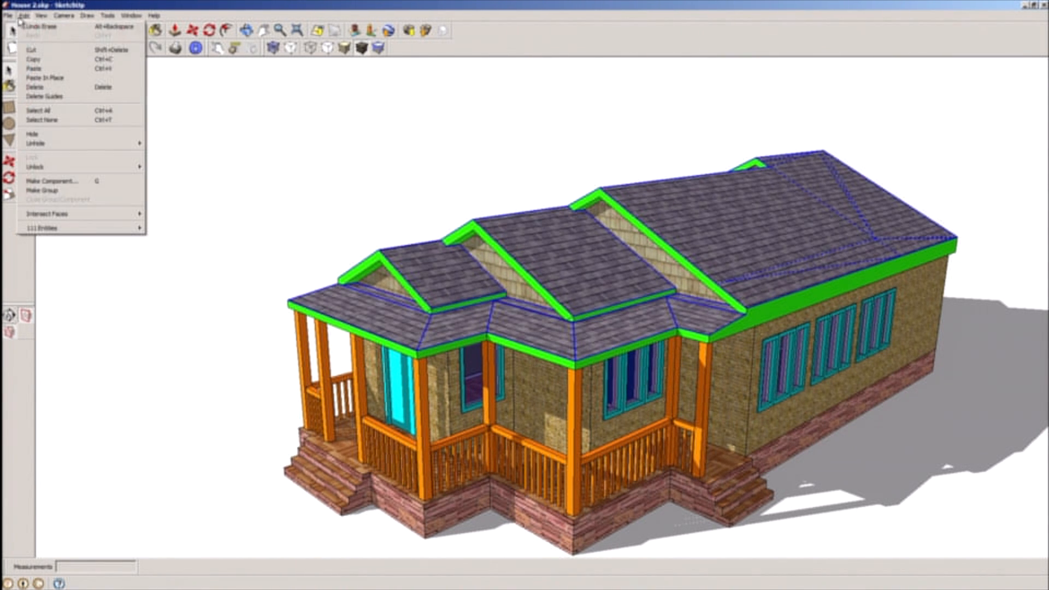
click(34, 134)
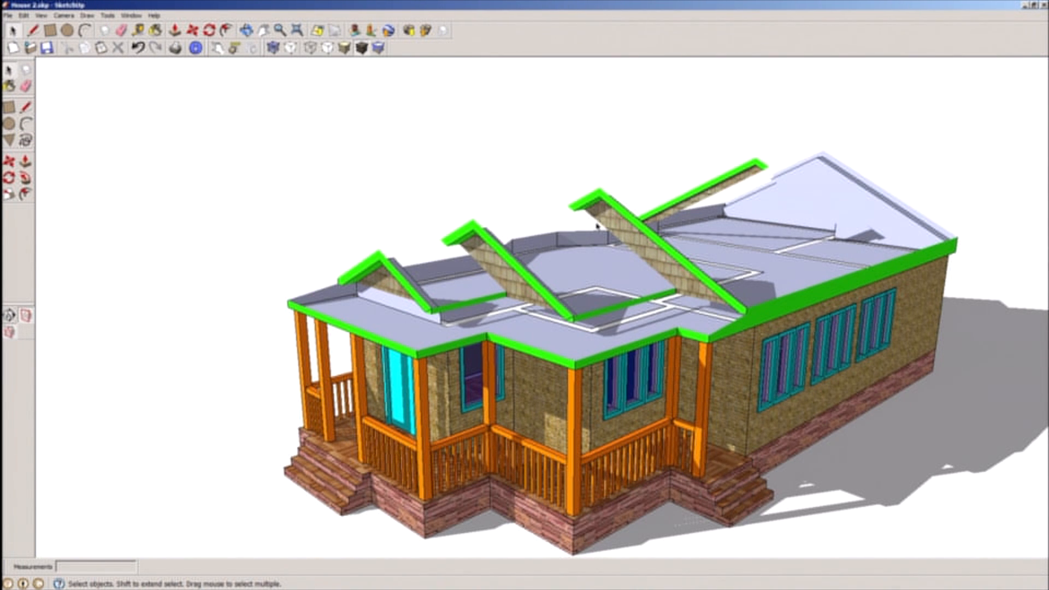
- Select all green roof trim faces by their shared material, add their bounding edges and hide them
right_click(625, 214)
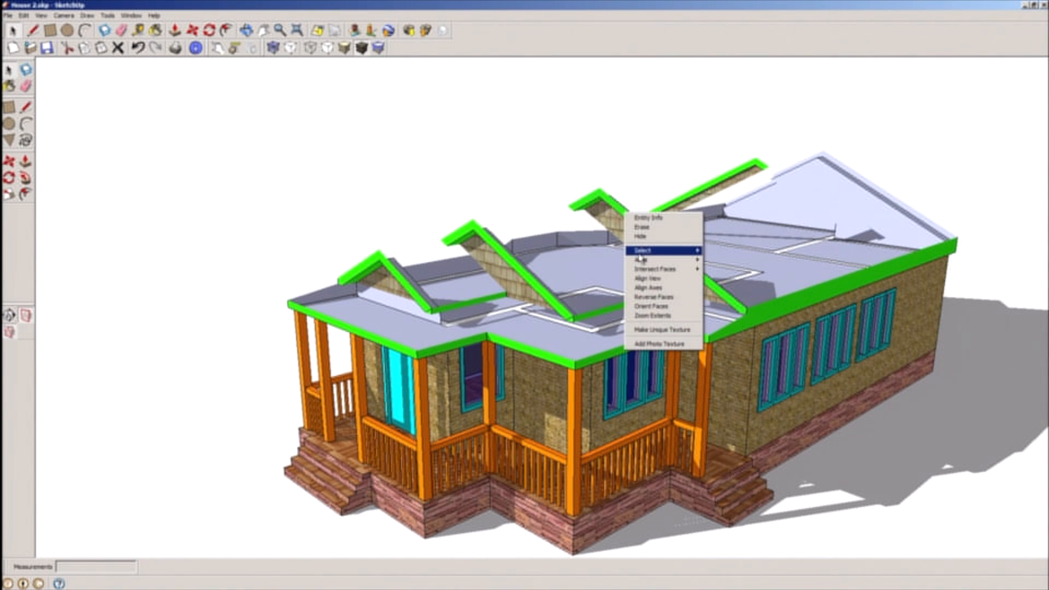
mouse_move(646, 254)
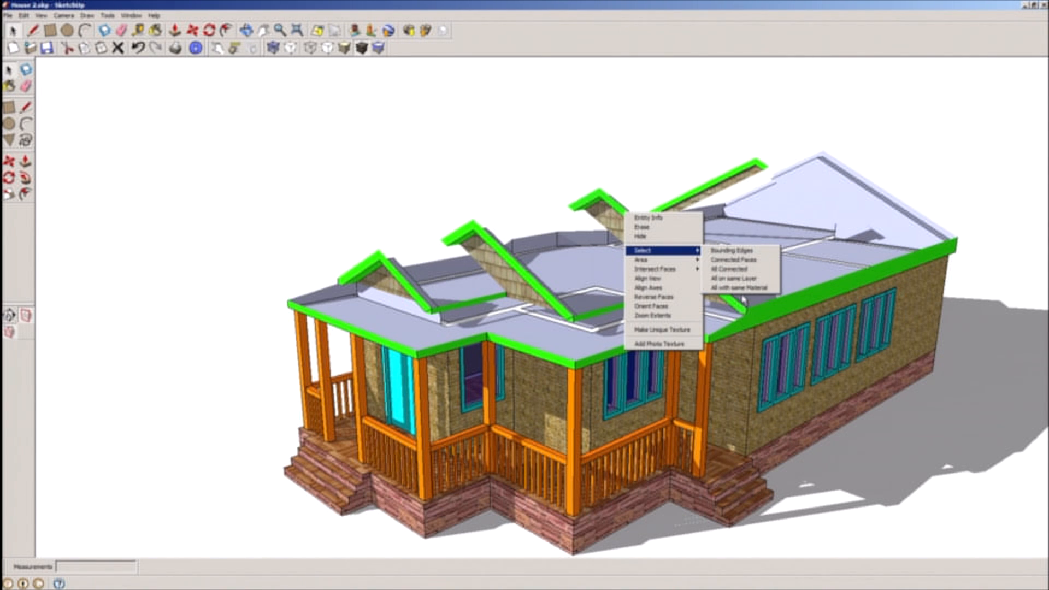
click(741, 289)
right_click(739, 310)
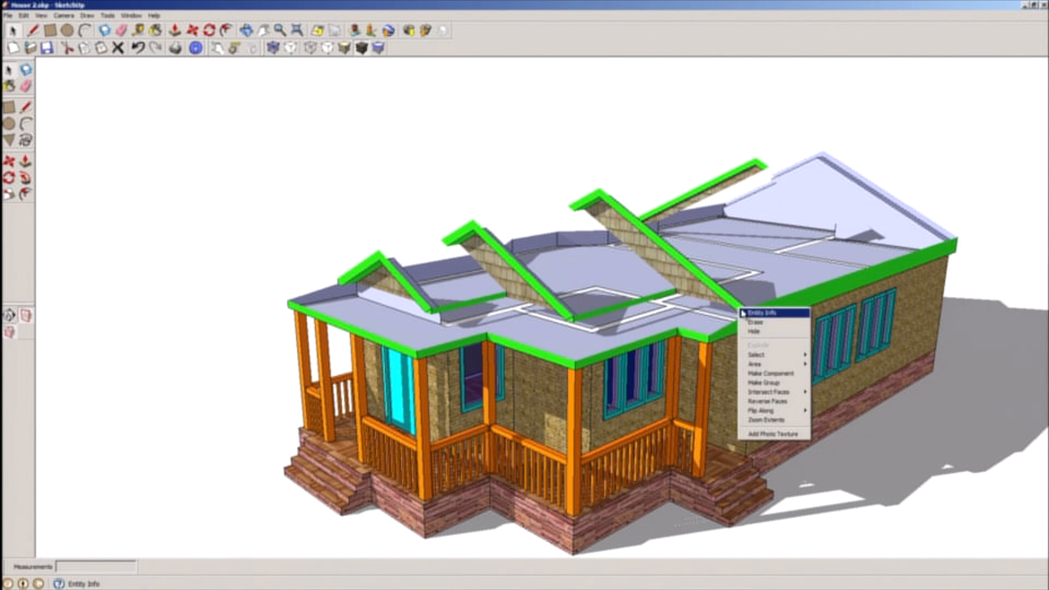
mouse_move(776, 355)
click(838, 358)
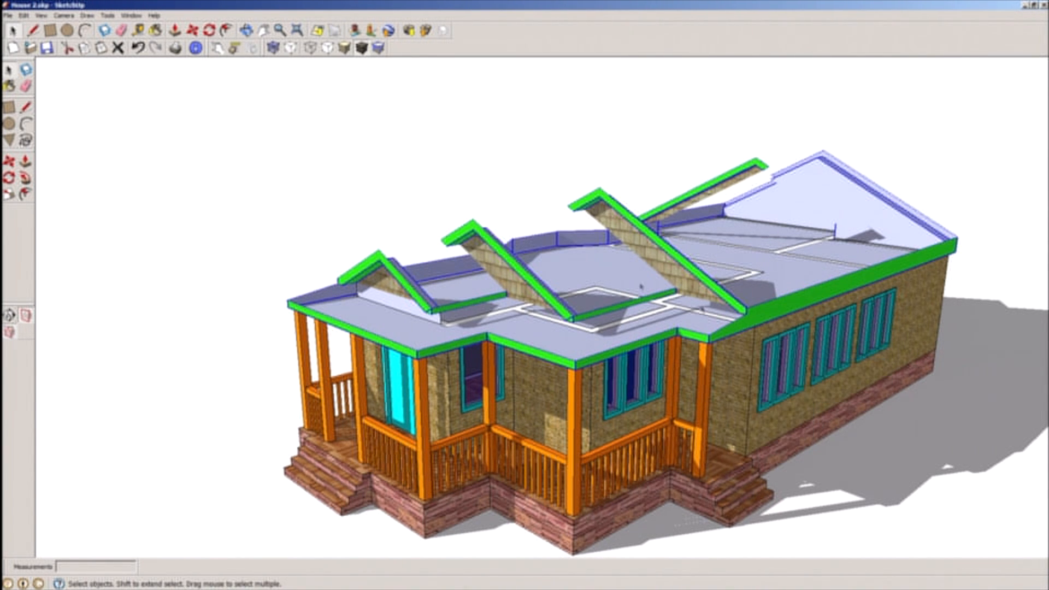
click(24, 16)
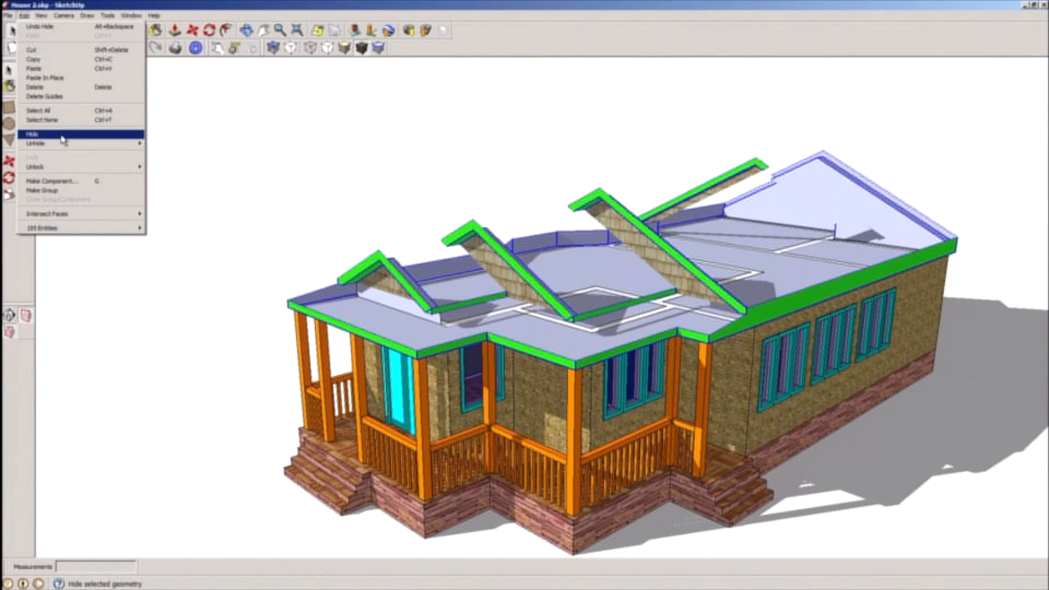
click(60, 135)
- Select all blue faces on the porch ceiling and house underside by shared material, add their bounding edges and hide them
middle_drag(541, 397, 586, 202)
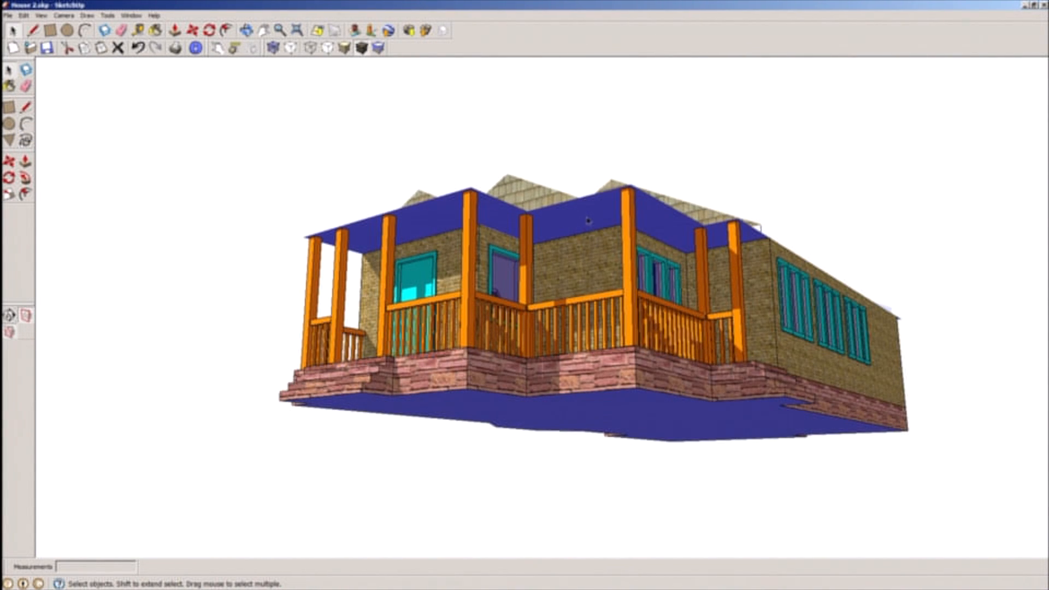
right_click(588, 220)
mouse_move(617, 258)
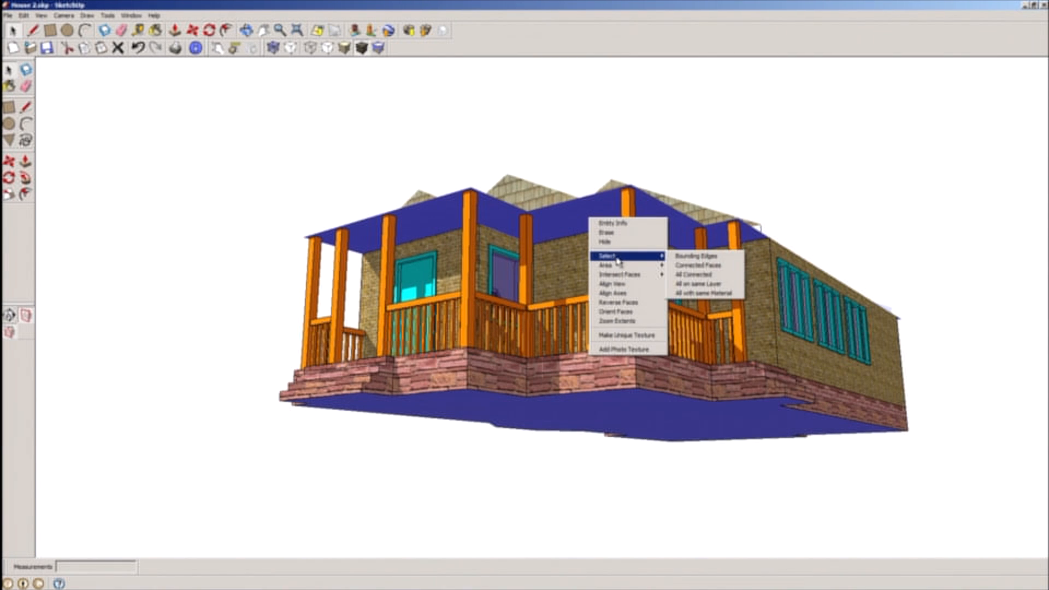
click(708, 285)
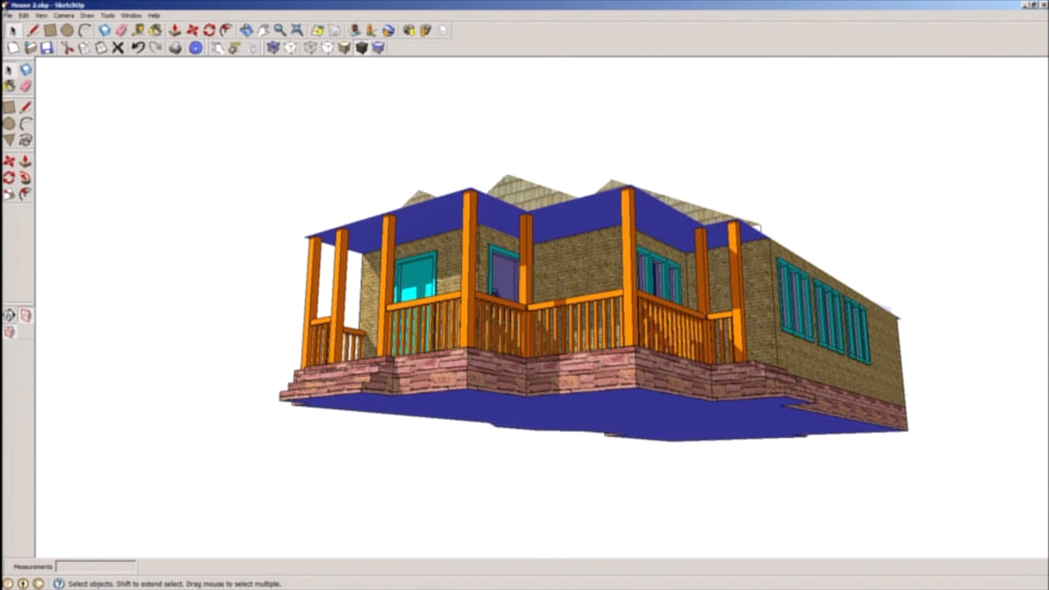
click(25, 15)
right_click(569, 208)
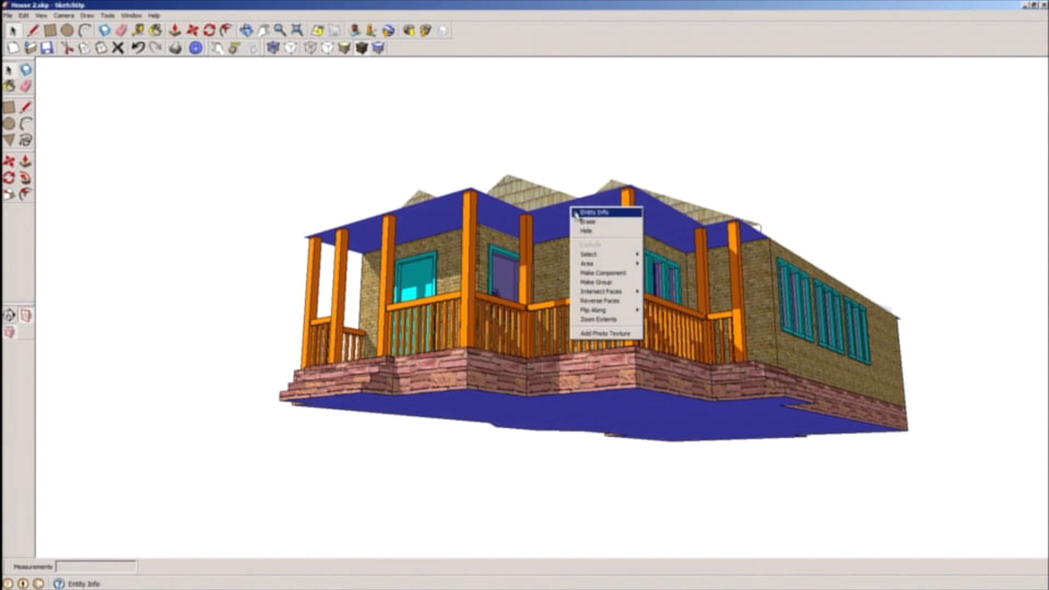
mouse_move(612, 255)
click(678, 256)
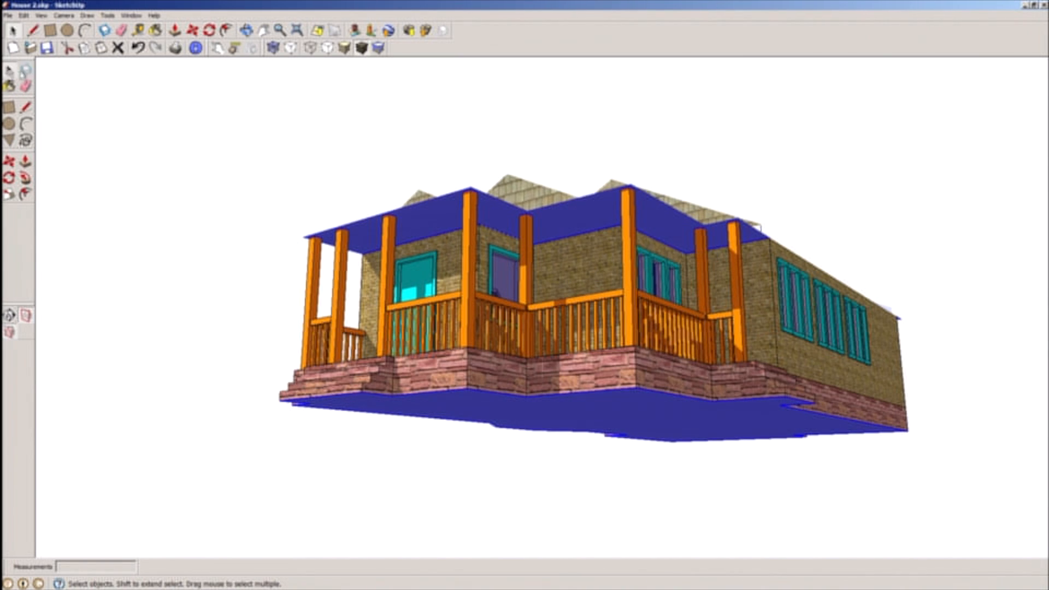
click(24, 15)
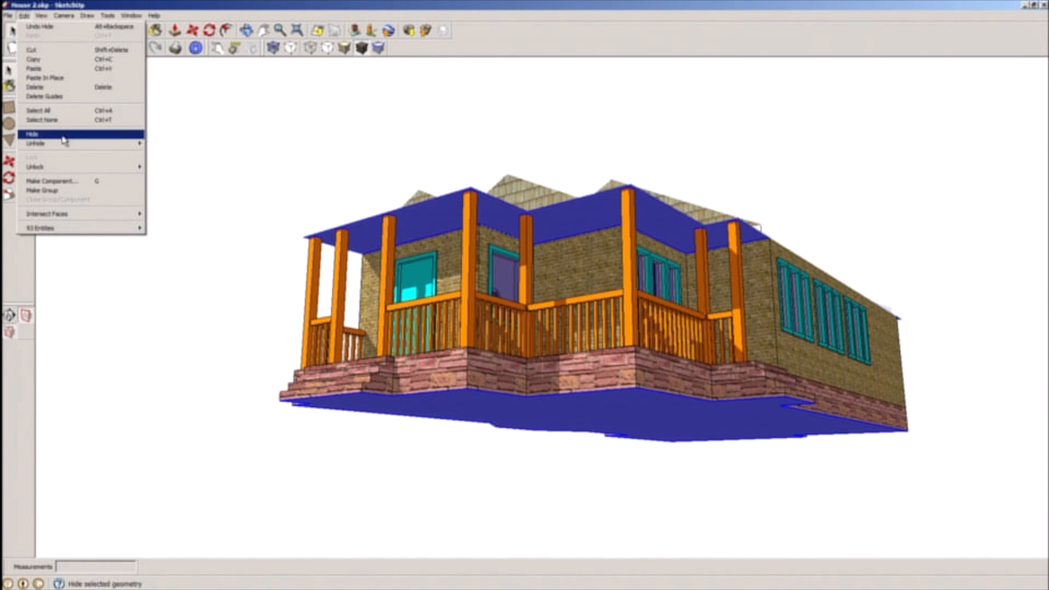
click(34, 134)
- Select all brick exterior wall faces by their shared material, add their bounding edges and hide them
middle_drag(569, 344, 579, 471)
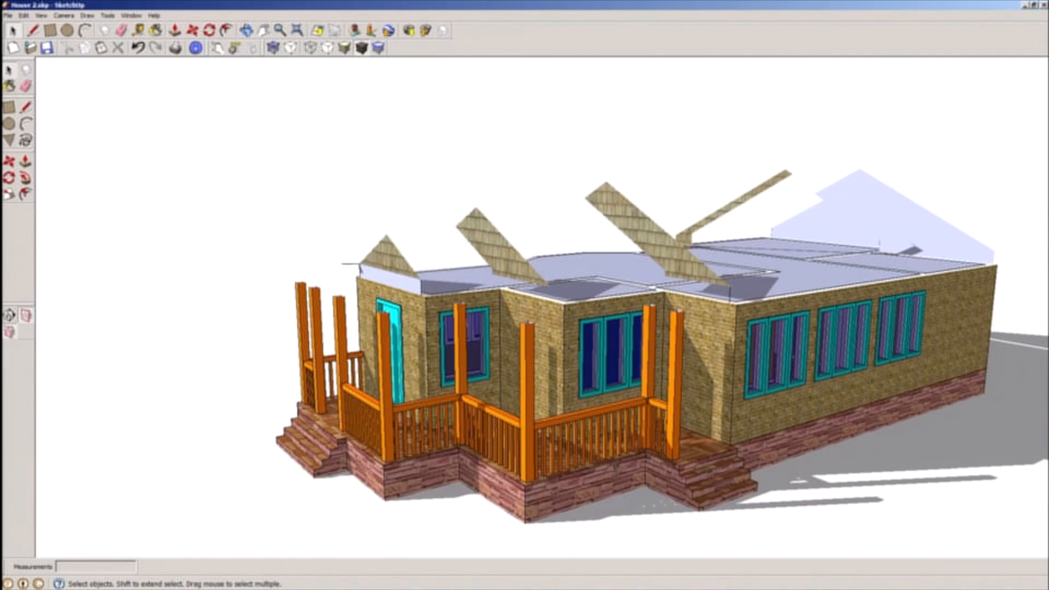
right_click(970, 341)
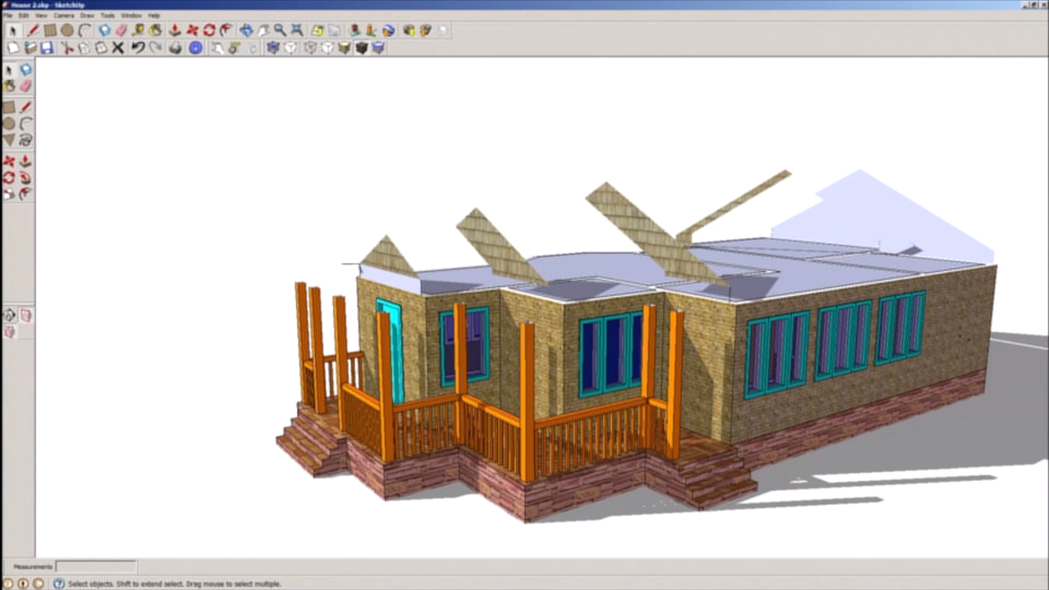
mouse_move(965, 372)
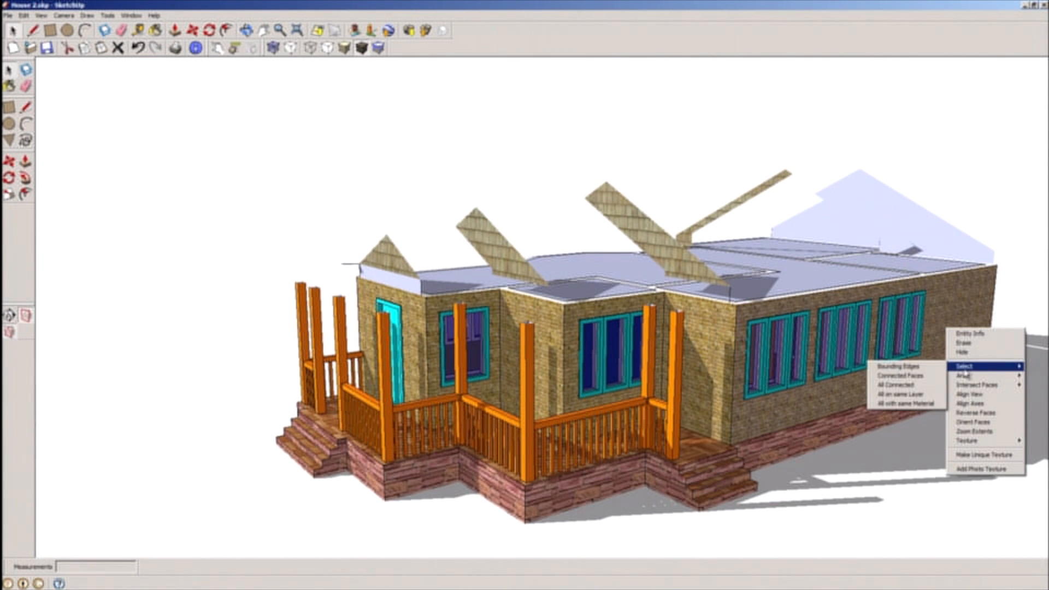
click(910, 404)
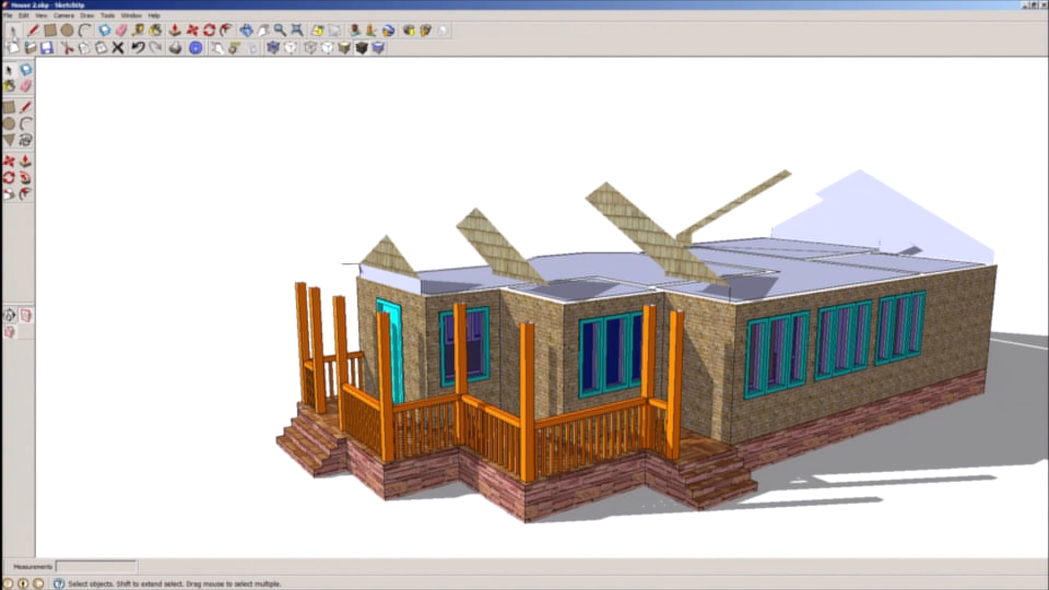
right_click(730, 376)
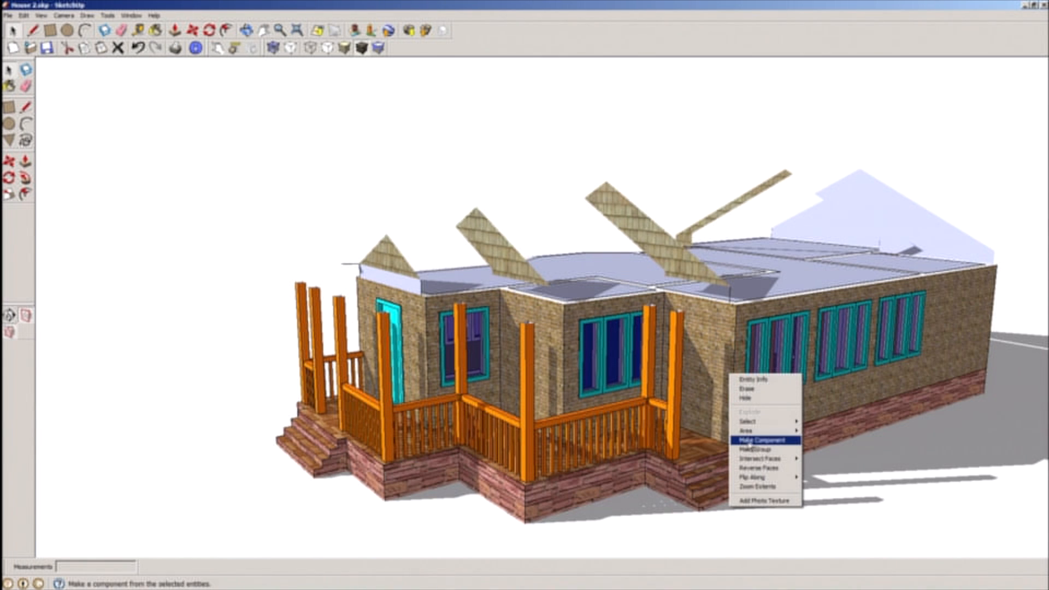
mouse_move(762, 422)
click(828, 422)
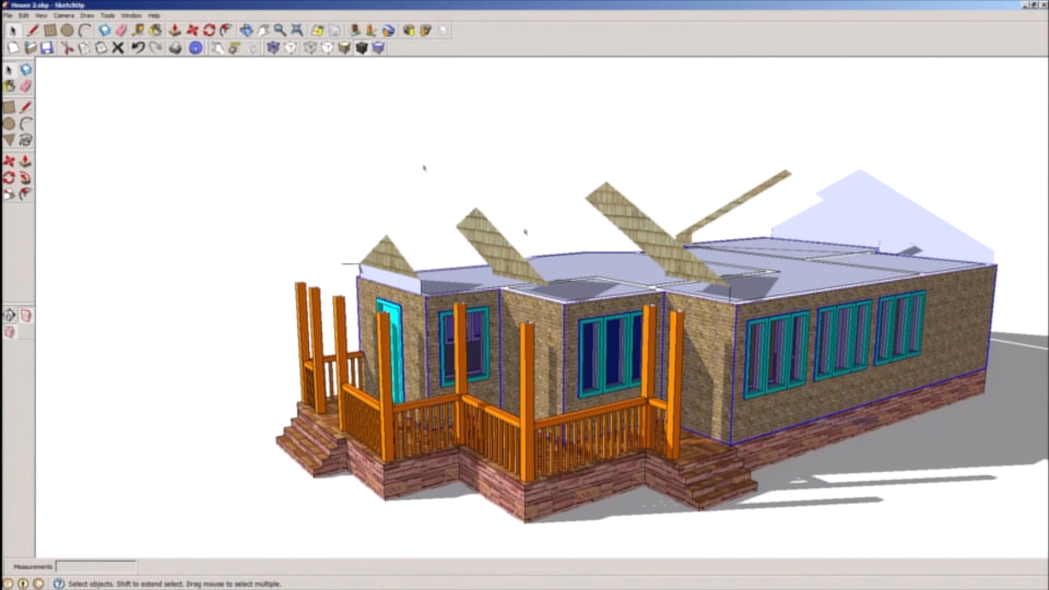
click(25, 15)
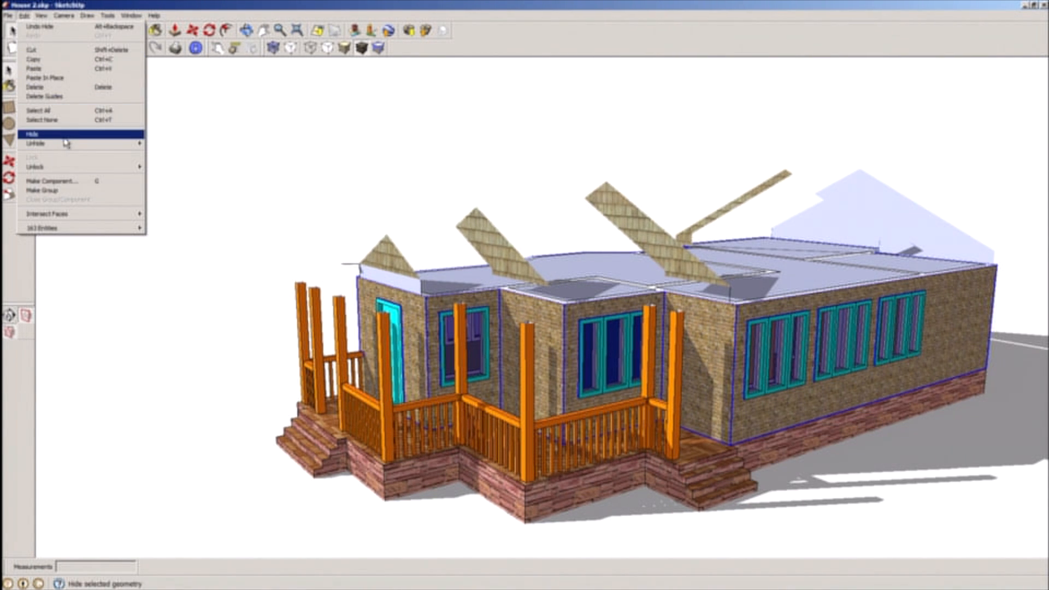
click(33, 134)
- Select all shingle-textured gable faces by their shared material and hide them
right_click(666, 246)
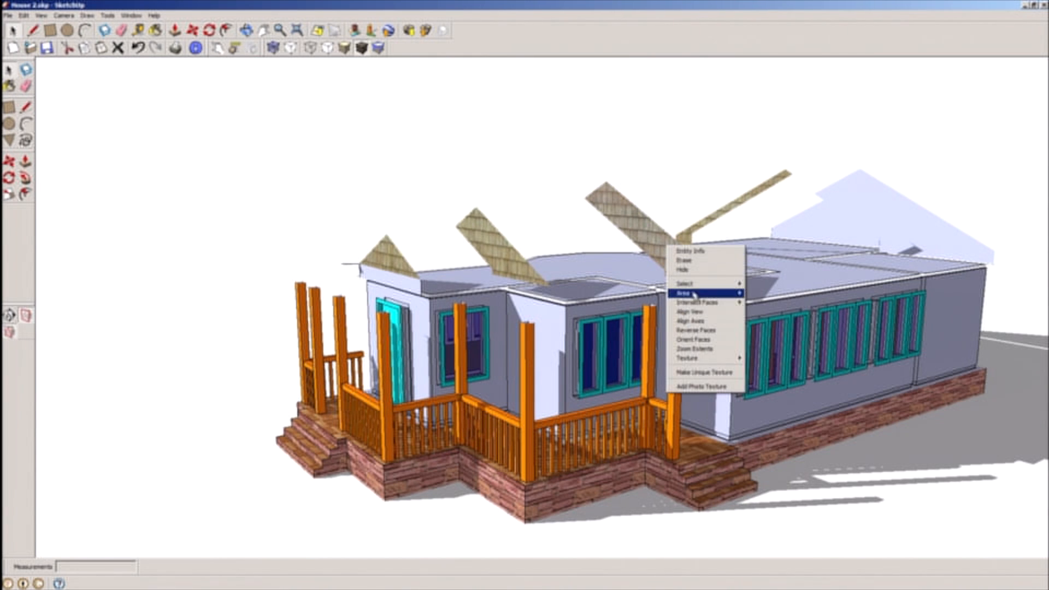
mouse_move(696, 284)
click(781, 321)
click(8, 16)
mouse_move(24, 16)
click(50, 135)
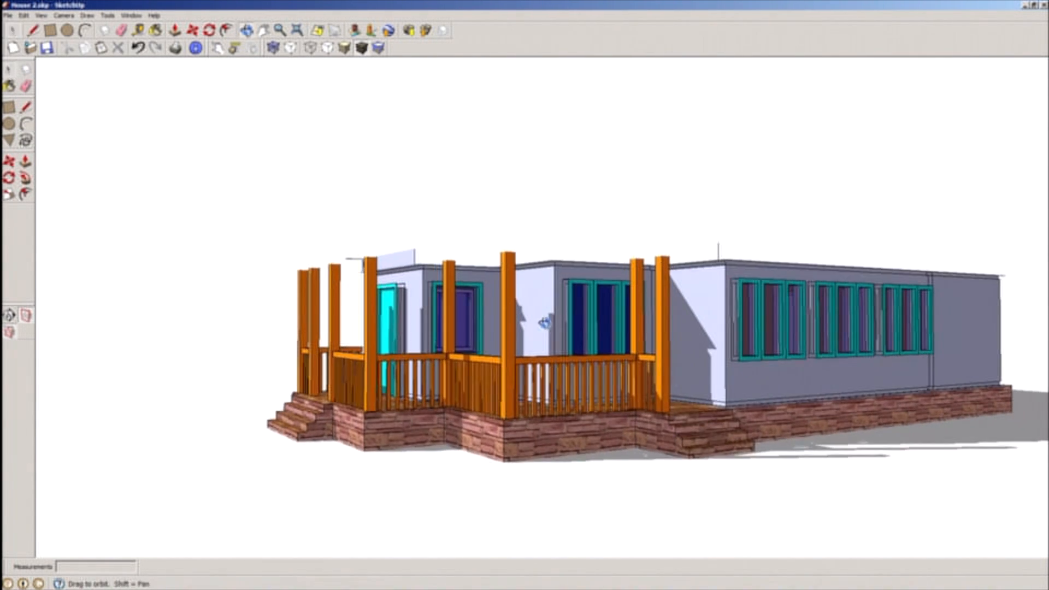
- Select all orange porch posts and railings by shared material, add their bounding edges and hide them
click(24, 15)
right_click(667, 286)
right_click(667, 276)
mouse_move(703, 315)
click(768, 334)
right_click(668, 273)
click(765, 340)
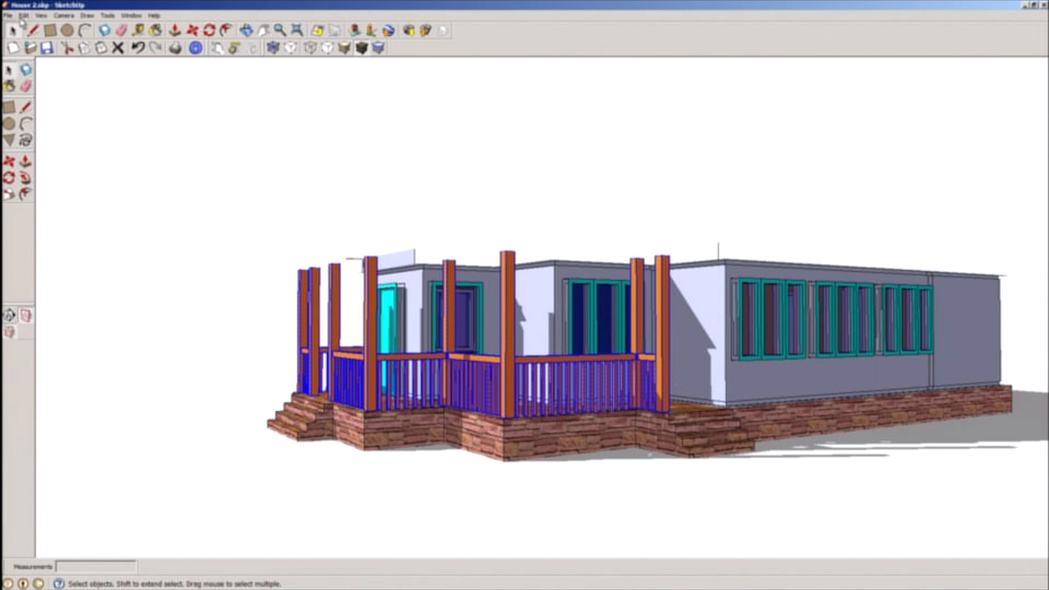
click(25, 15)
click(38, 91)
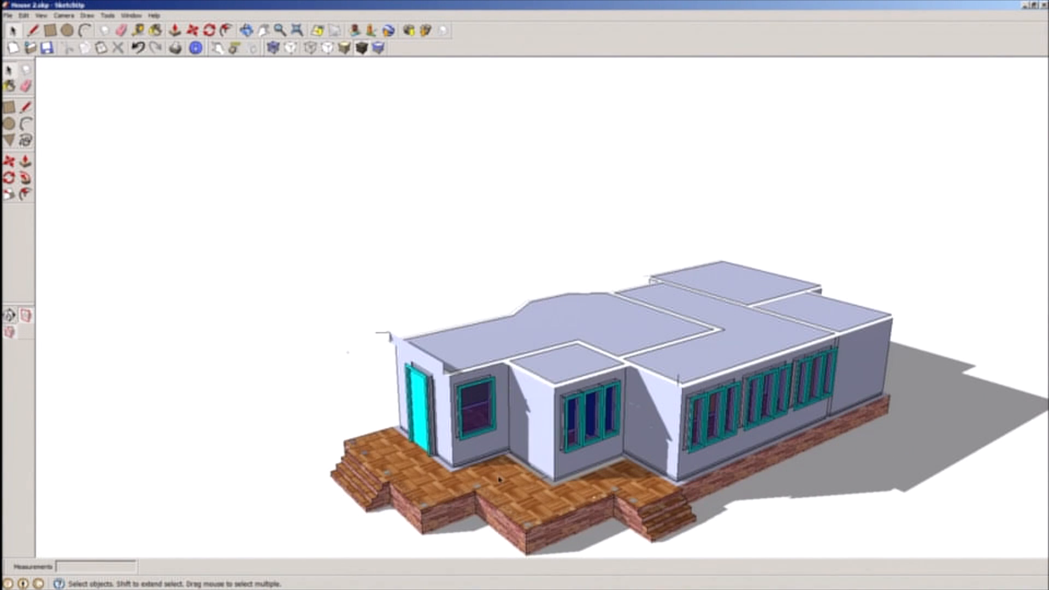
- Select all wood parquet faces of the porch deck by their shared material and hide them
right_click(499, 330)
mouse_move(541, 367)
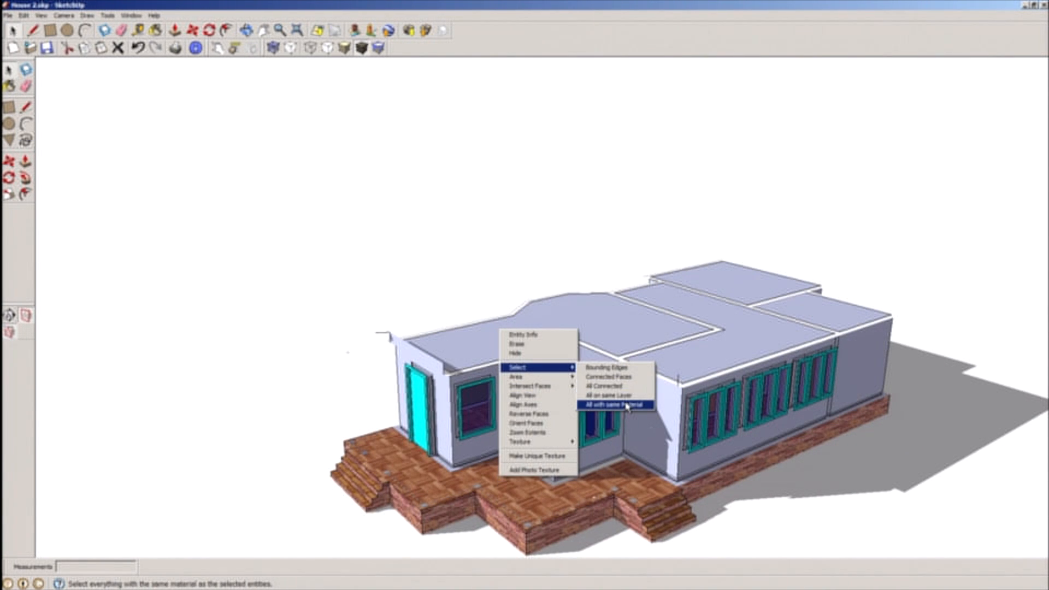
click(627, 405)
right_click(519, 354)
mouse_move(563, 405)
click(623, 403)
click(23, 15)
click(41, 135)
- Select all stone faces of the foundation and porch steps by shared material, add their bounding edges and hide them
middle_drag(527, 470, 368, 369)
right_click(629, 436)
mouse_move(658, 476)
click(744, 514)
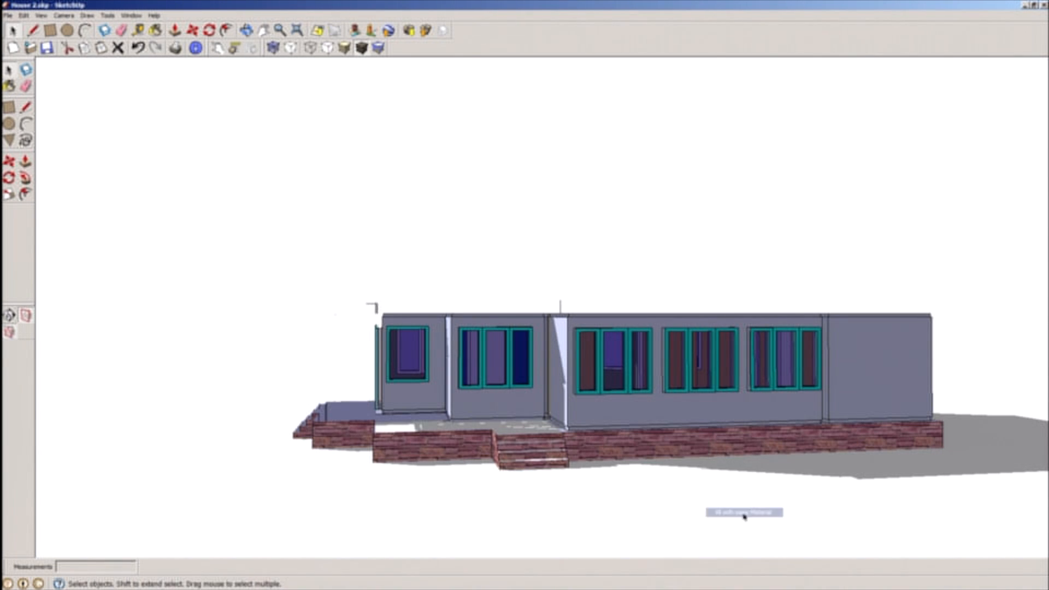
right_click(399, 446)
mouse_move(453, 497)
click(511, 497)
click(23, 16)
click(32, 134)
- Select all teal door and window frame faces by shared material, add their bounding edges and hide them
middle_drag(260, 328, 276, 324)
right_click(277, 320)
mouse_move(298, 359)
click(394, 398)
right_click(257, 326)
click(239, 343)
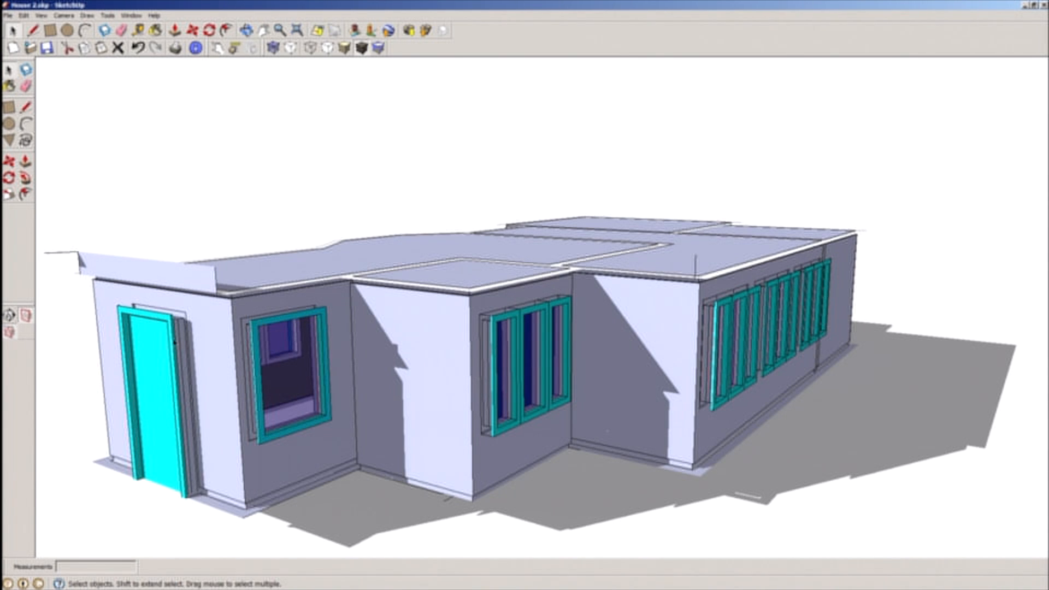
right_click(145, 340)
mouse_move(178, 379)
click(249, 418)
right_click(152, 341)
click(235, 386)
click(24, 15)
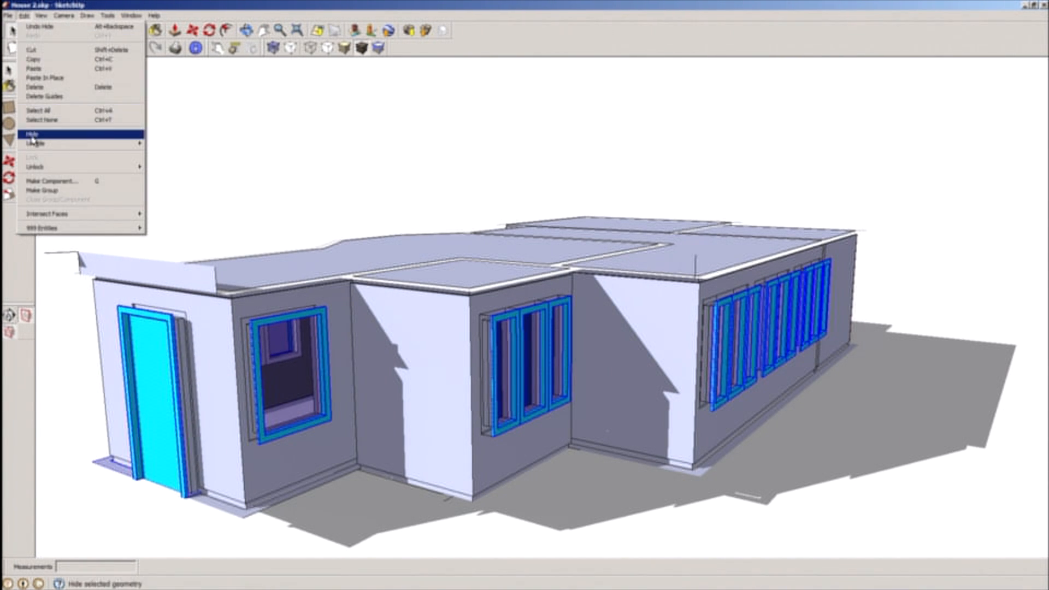
click(32, 135)
- Select all purple window glass faces by their shared material, add their bounding edges and hide them
right_click(282, 358)
mouse_move(307, 399)
click(388, 417)
right_click(291, 356)
click(386, 404)
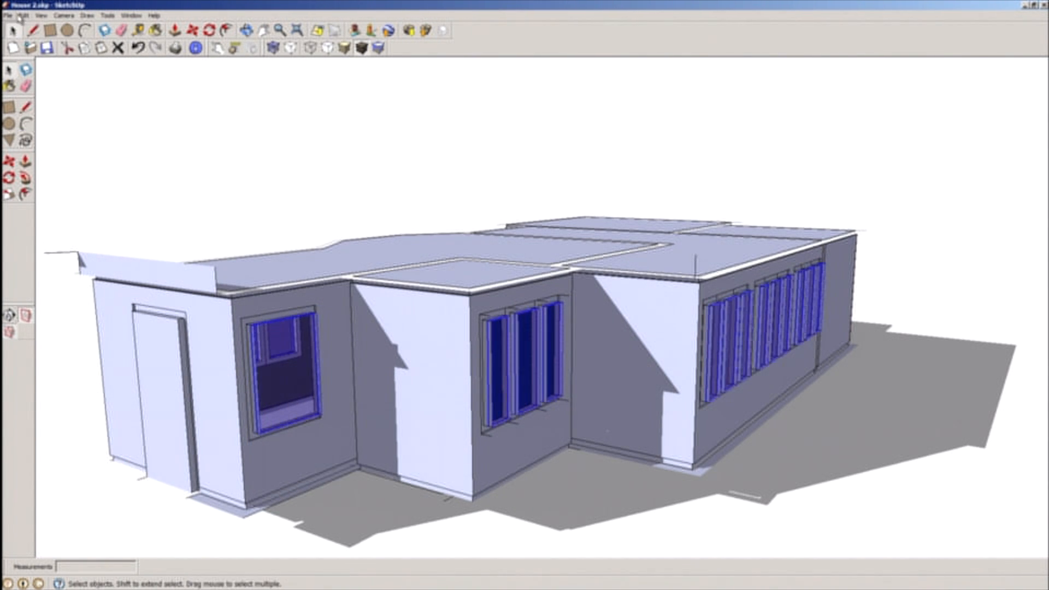
double_click(27, 6)
click(24, 15)
click(33, 135)
double_click(137, 6)
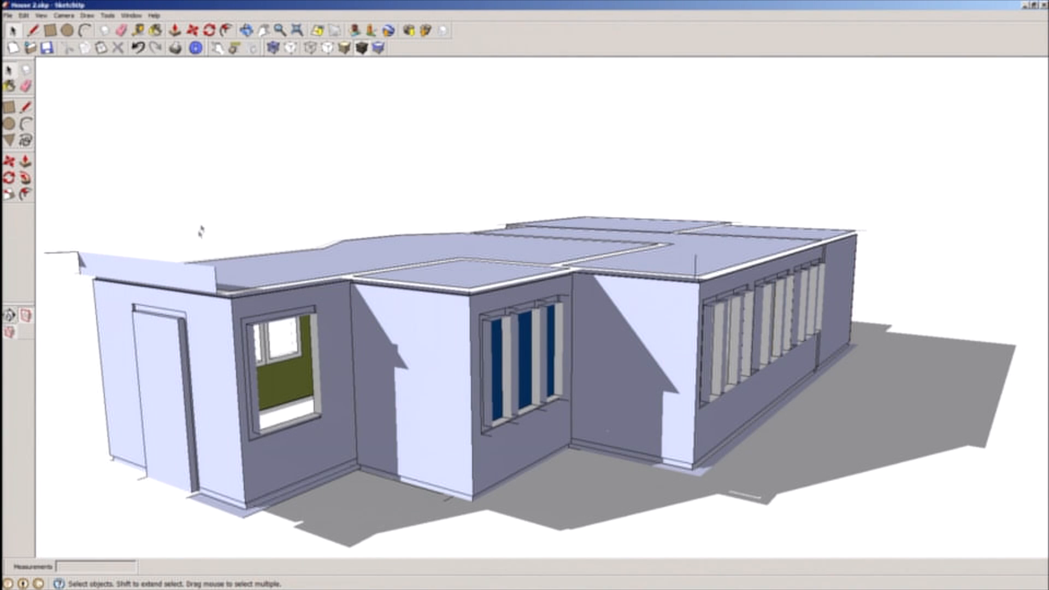
- Select the stray leftover edges floating around the outside of the house and hide them
middle_drag(197, 250, 382, 159)
drag(237, 85, 306, 130)
middle_drag(666, 214, 628, 218)
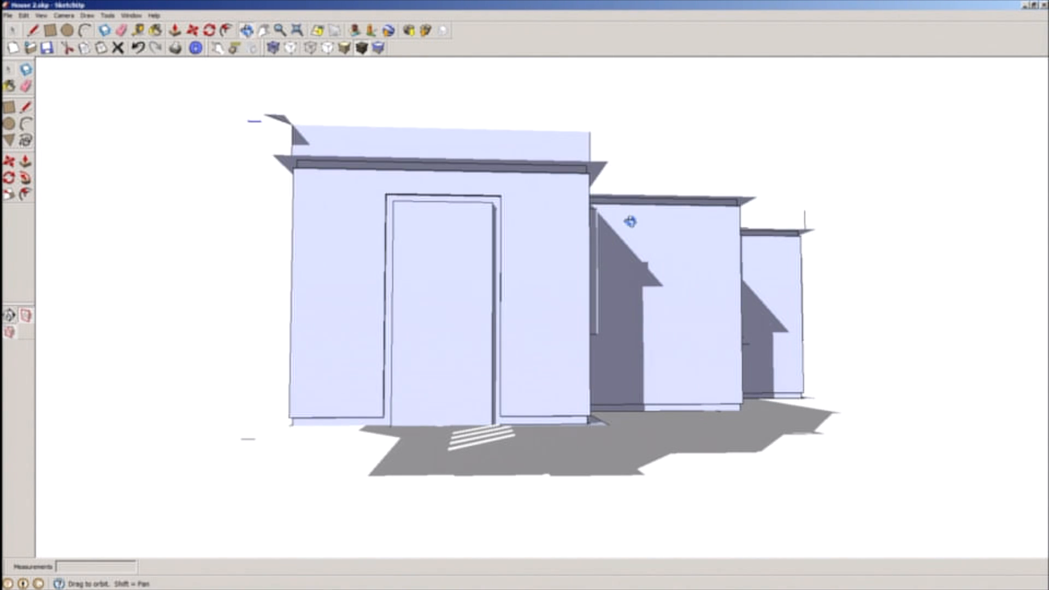
drag(290, 85, 239, 128)
middle_drag(483, 218, 235, 221)
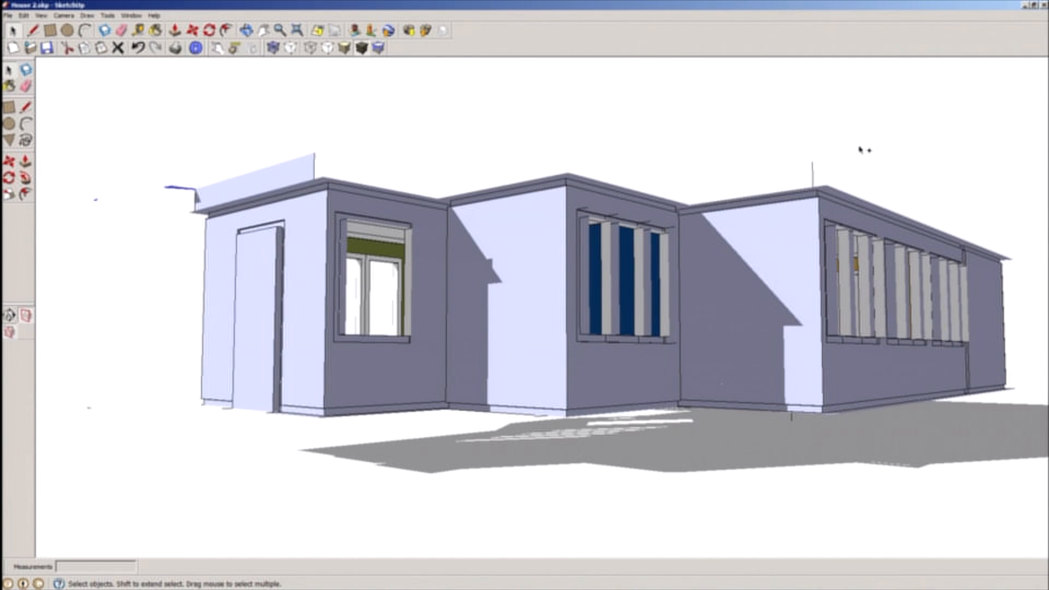
middle_drag(742, 208, 726, 311)
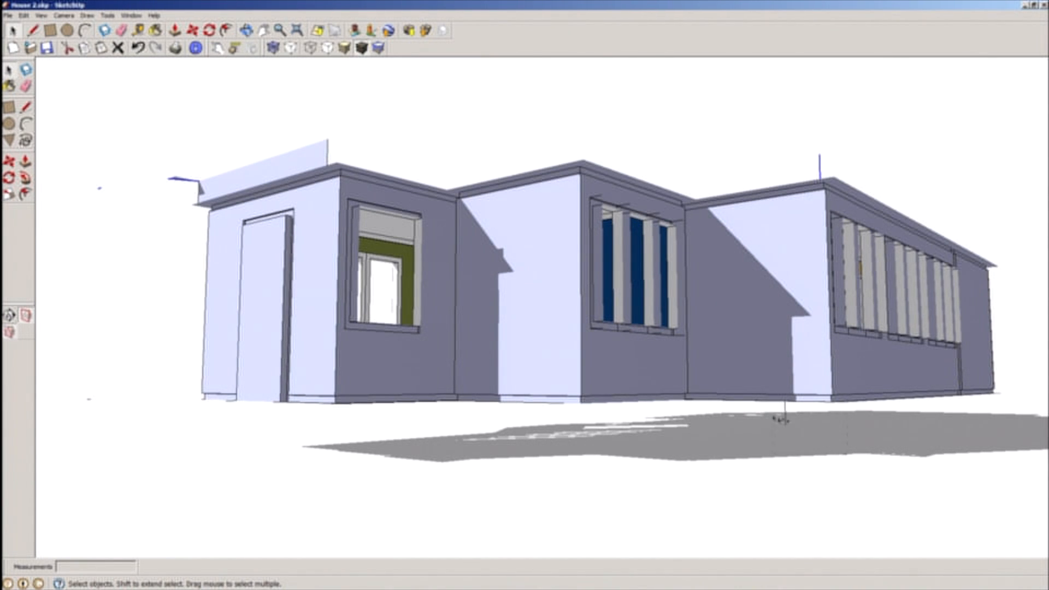
middle_drag(759, 408, 535, 330)
middle_drag(701, 304, 99, 295)
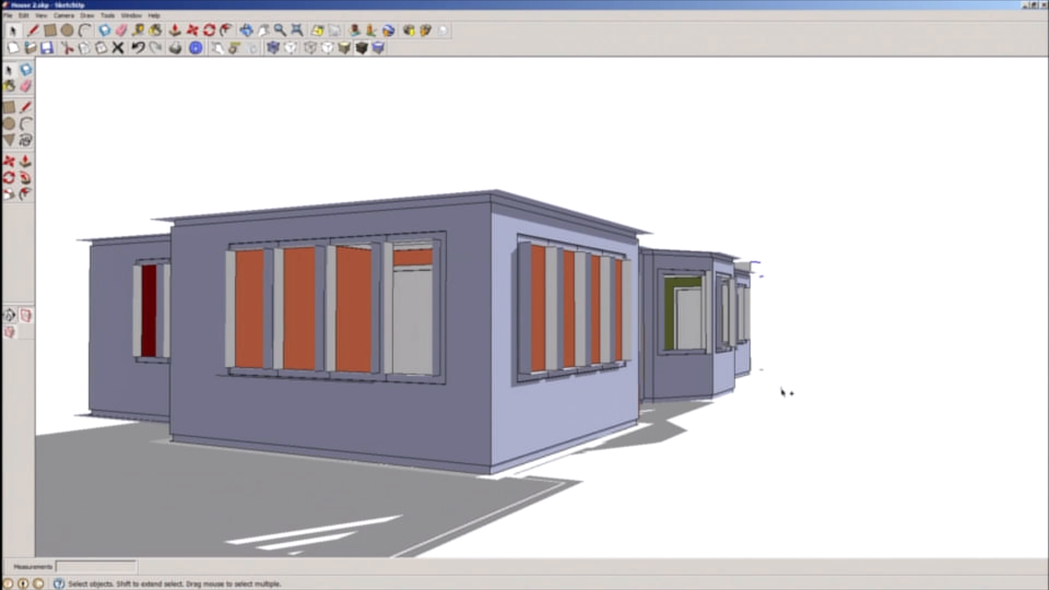
middle_drag(810, 276, 109, 315)
click(24, 16)
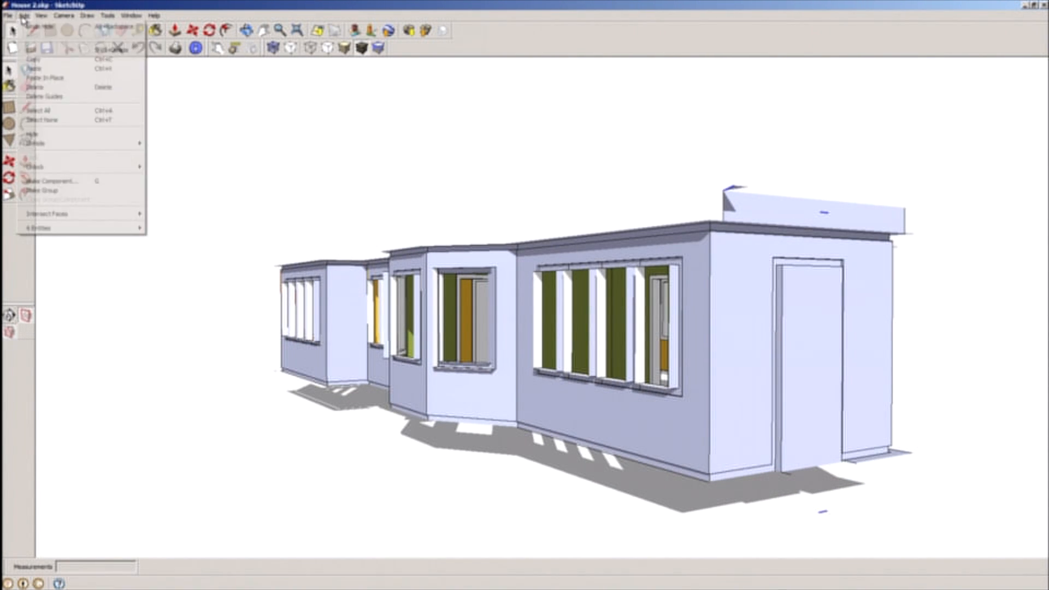
click(47, 134)
- Select all the remaining visible interior geometry of the house and delete it
middle_drag(563, 236, 403, 375)
scroll(466, 333, down, 5)
middle_drag(477, 305, 634, 361)
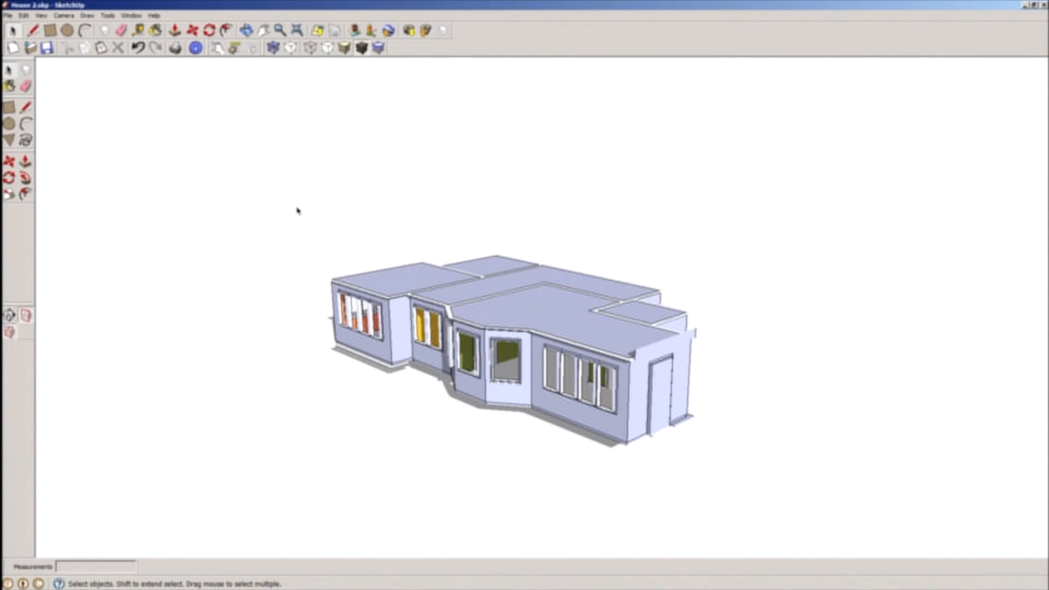
drag(222, 147, 765, 500)
key(Delete)
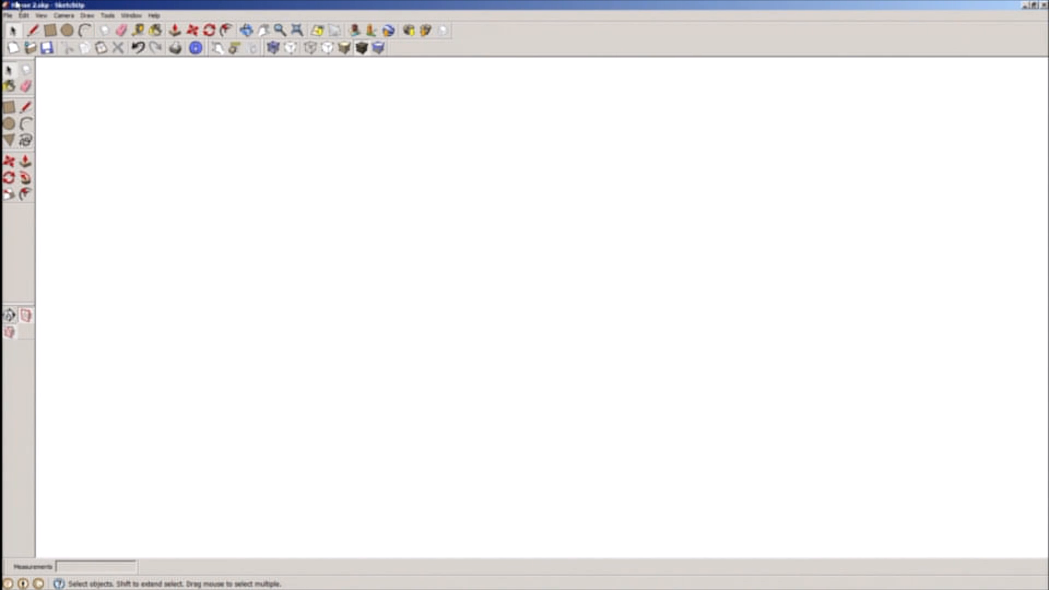
- Unhide all the hidden exterior parts of the house
click(24, 15)
mouse_move(58, 144)
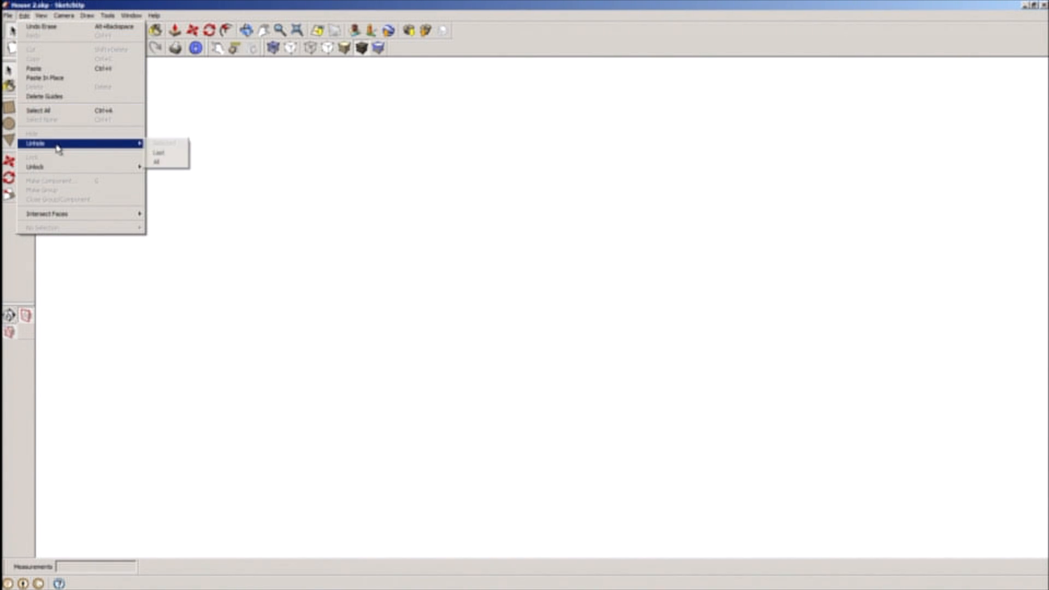
click(159, 154)
middle_drag(585, 360, 599, 298)
scroll(599, 297, up, 5)
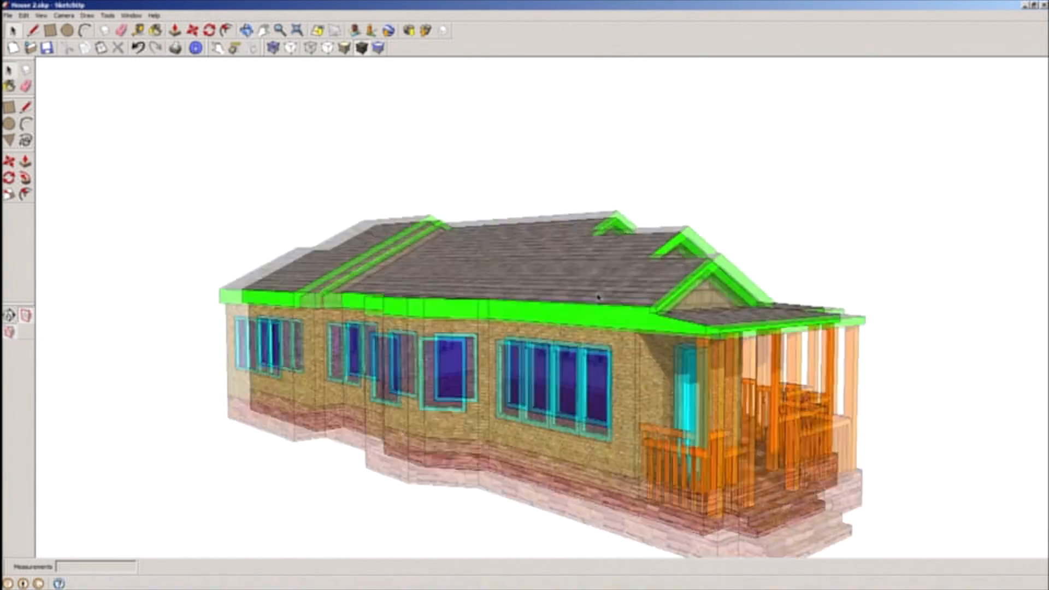
- Examine the inside of the house, checking the floor, inner walls and windows after the interior's removal
scroll(536, 361, down, 2)
middle_drag(451, 395, 543, 428)
scroll(544, 429, up, 10)
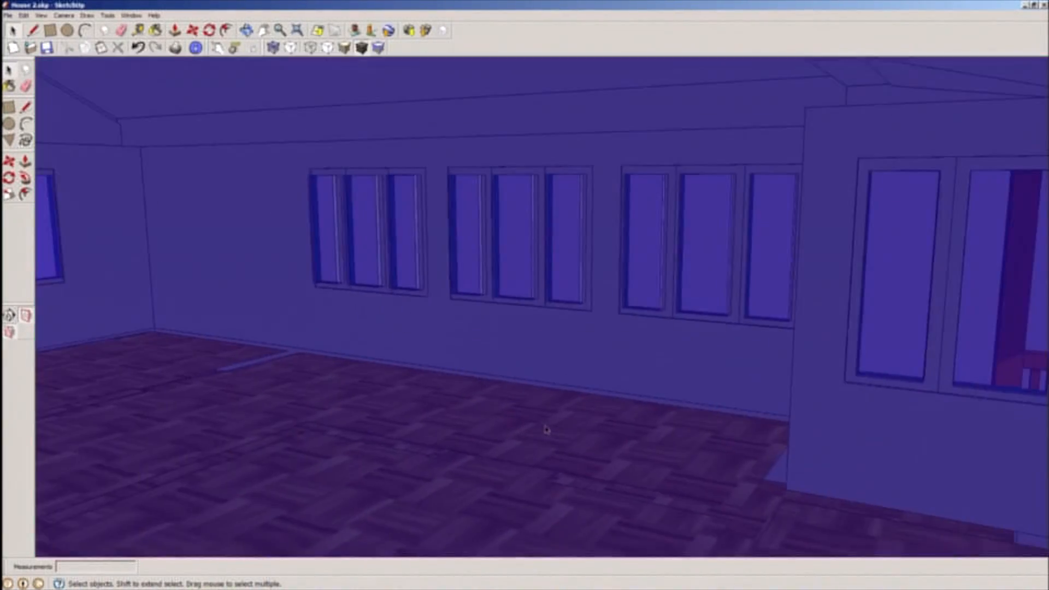
scroll(546, 430, up, 6)
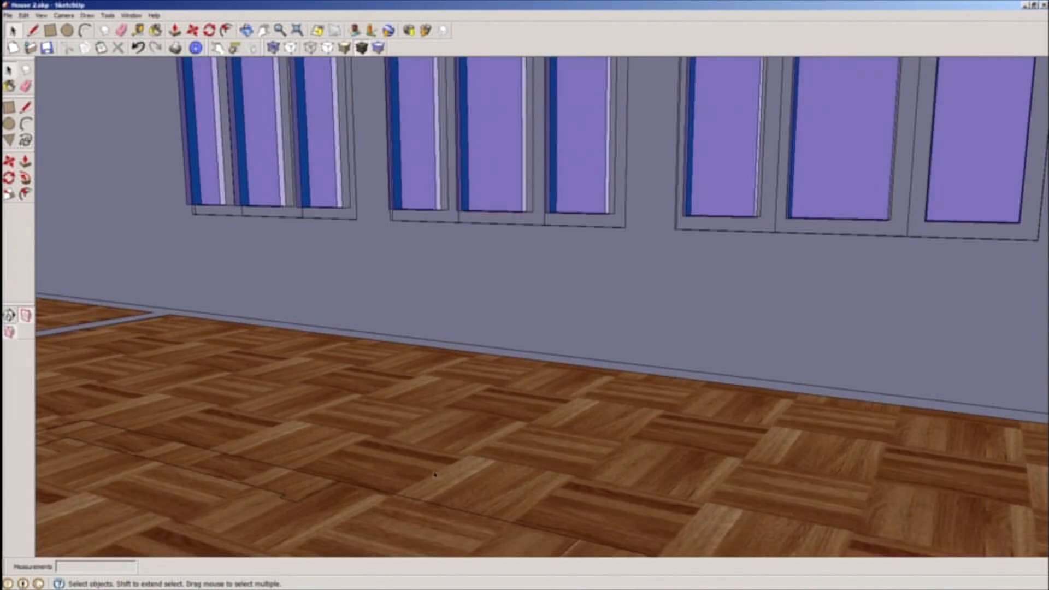
scroll(438, 398, down, 2)
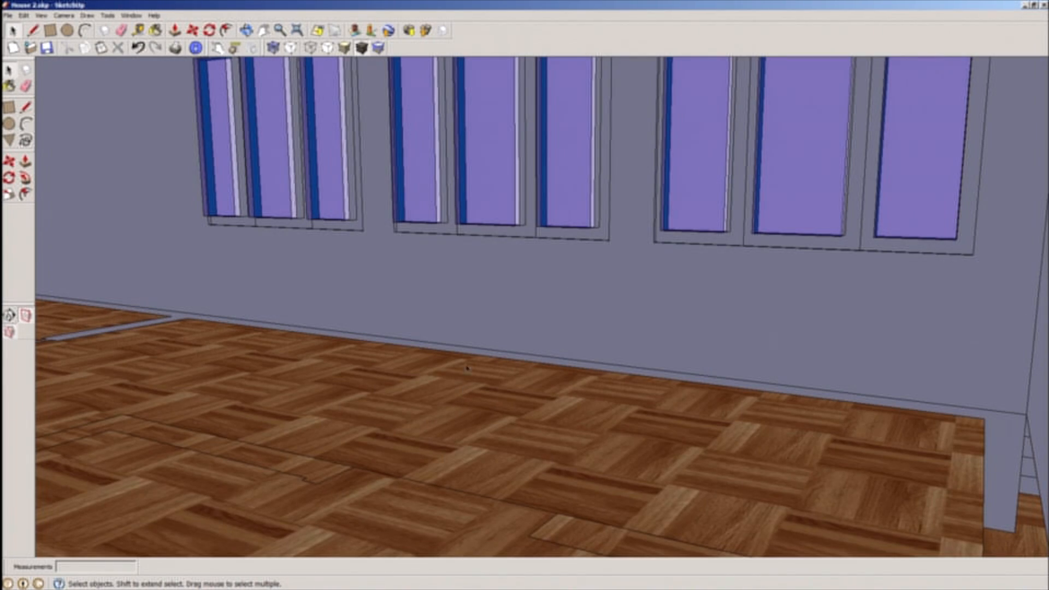
scroll(413, 339, down, 2)
middle_drag(413, 339, 797, 345)
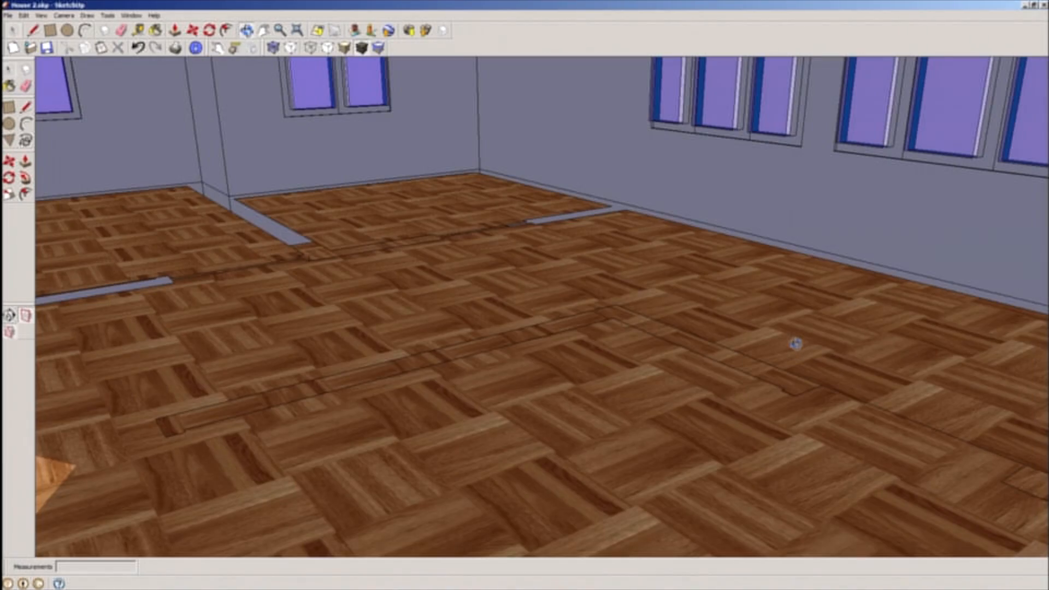
scroll(793, 344, down, 10)
scroll(789, 343, up, 2)
scroll(836, 353, down, 2)
scroll(682, 349, down, 5)
middle_drag(785, 360, 368, 300)
scroll(377, 301, up, 2)
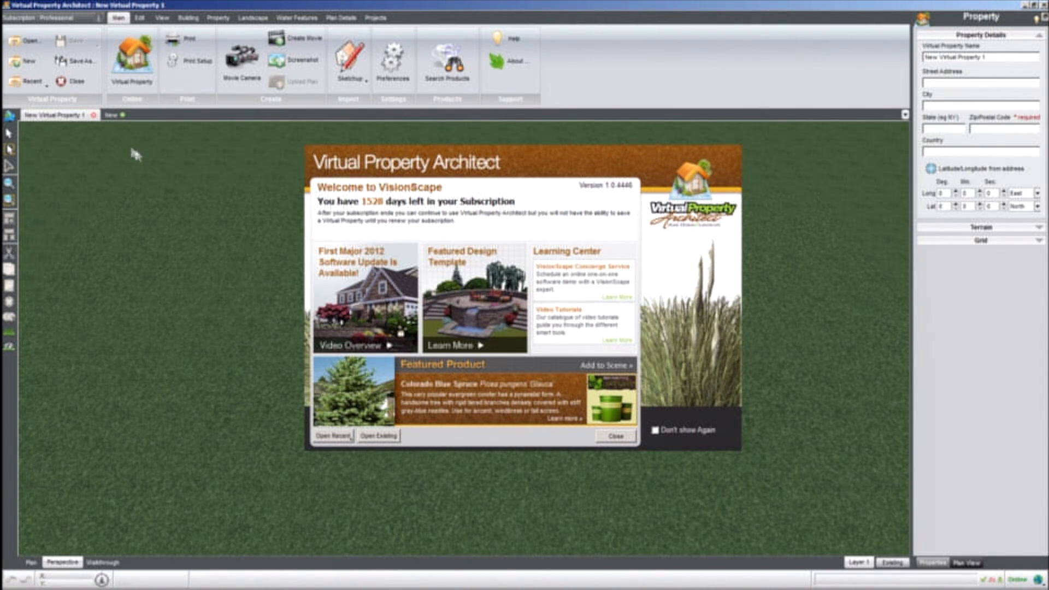
- Dismiss the welcome screen and open the SketchUp model House 4.skp for import into the new virtual property
click(616, 437)
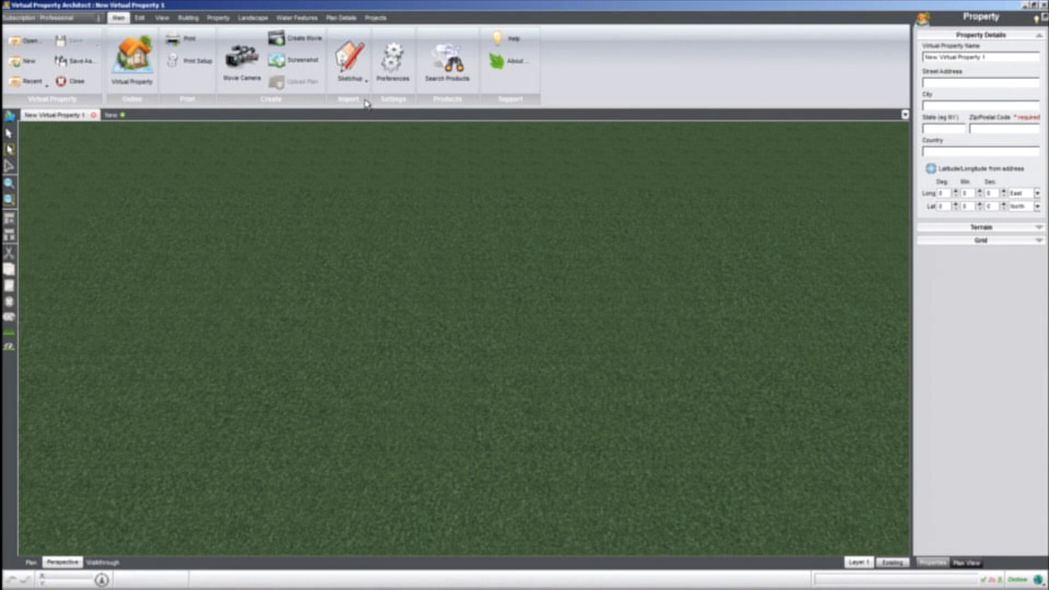
click(356, 73)
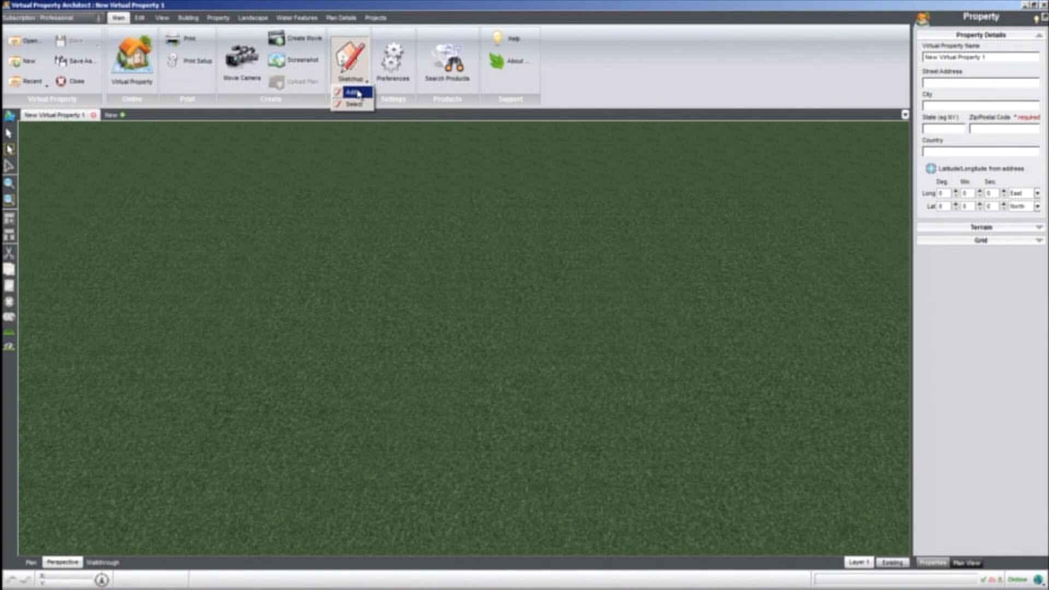
click(358, 94)
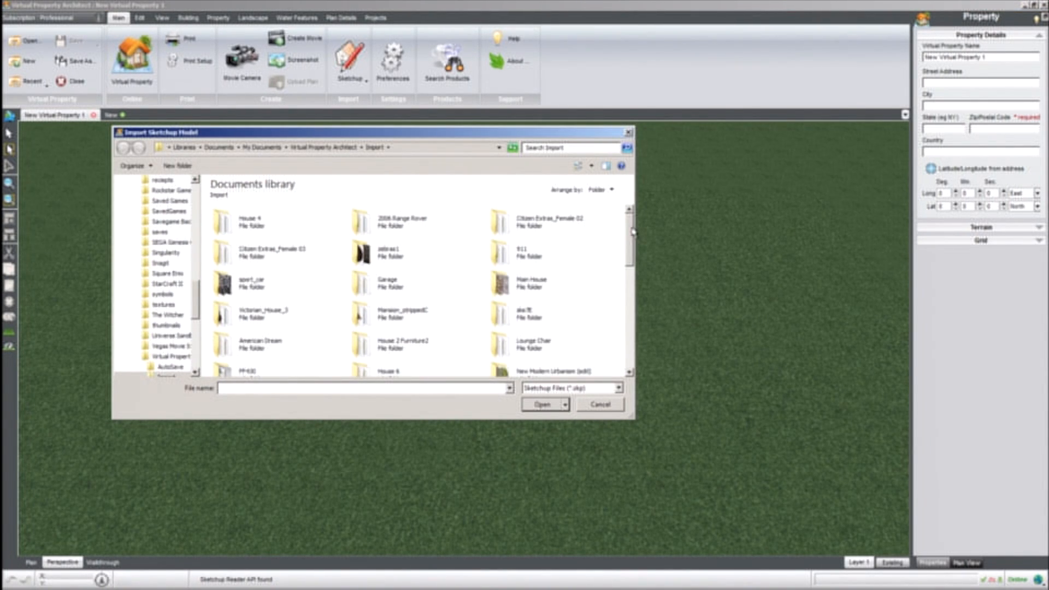
scroll(546, 232, down, 5)
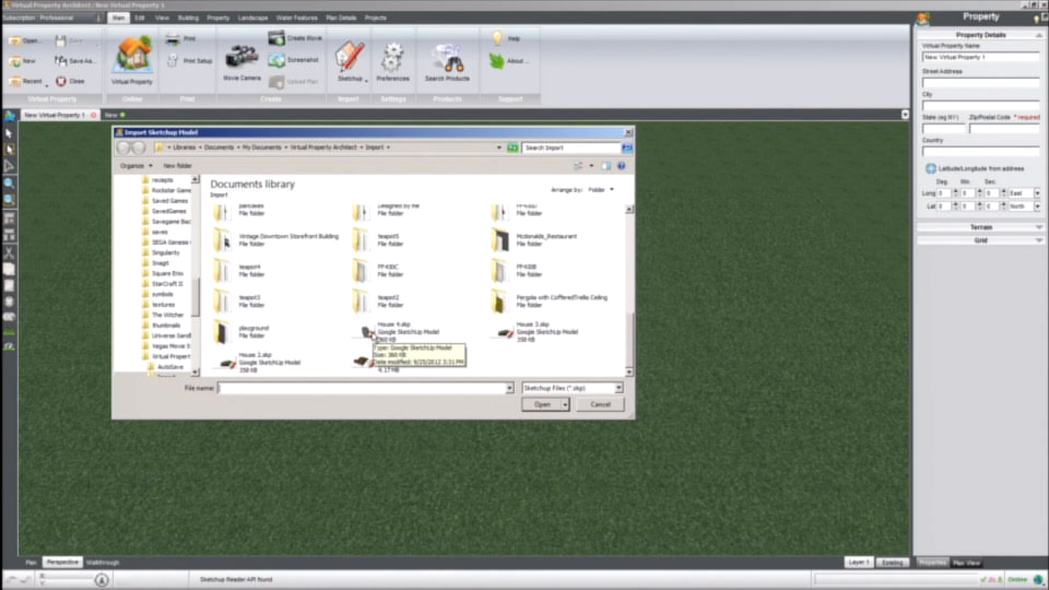
click(372, 335)
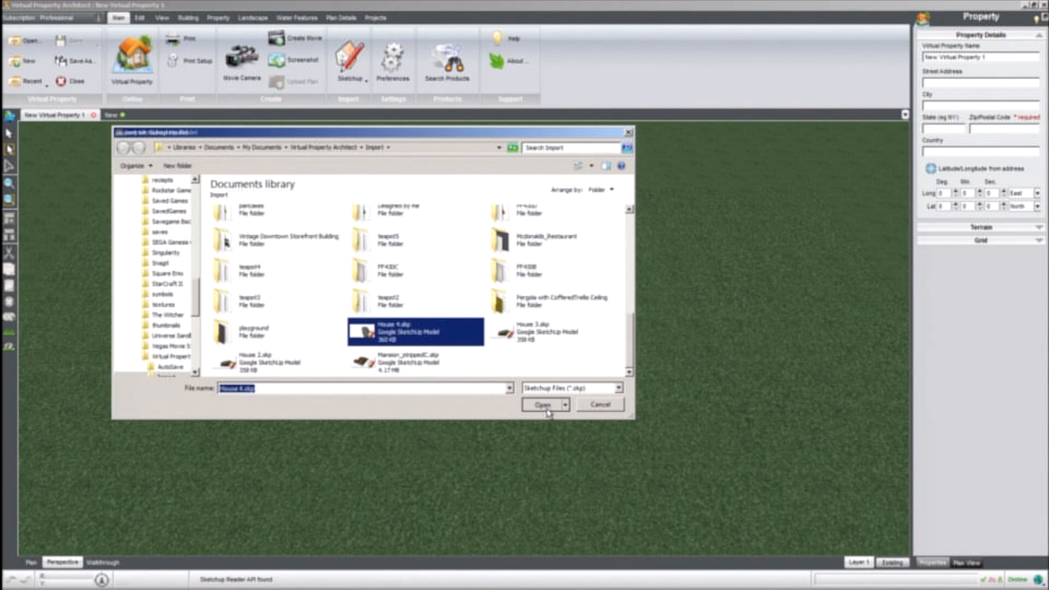
click(542, 406)
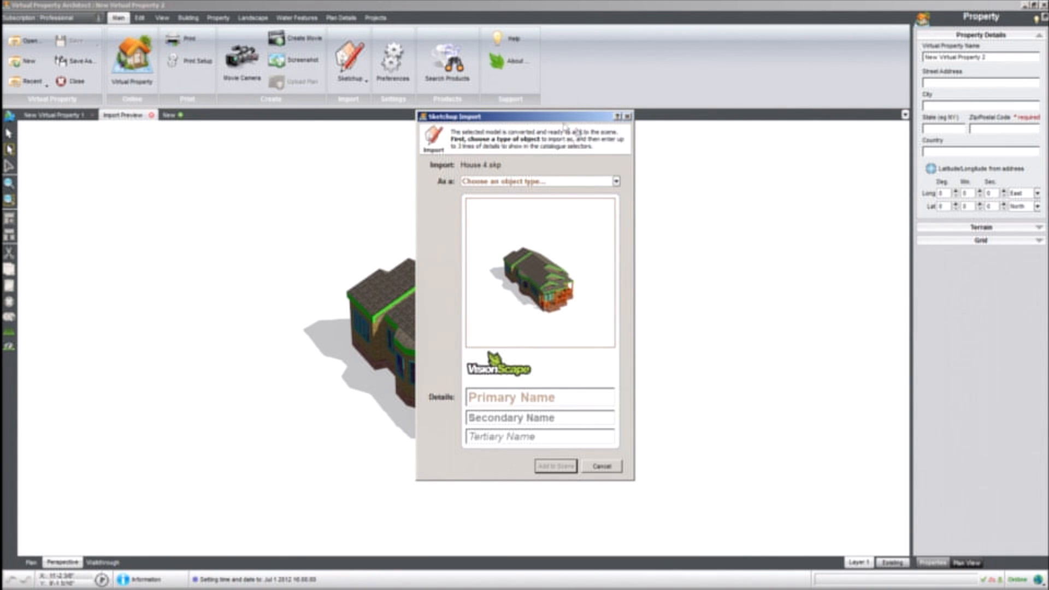
- Set the imported house's object type to Structure and enter Demo House as its primary name
drag(540, 116, 724, 146)
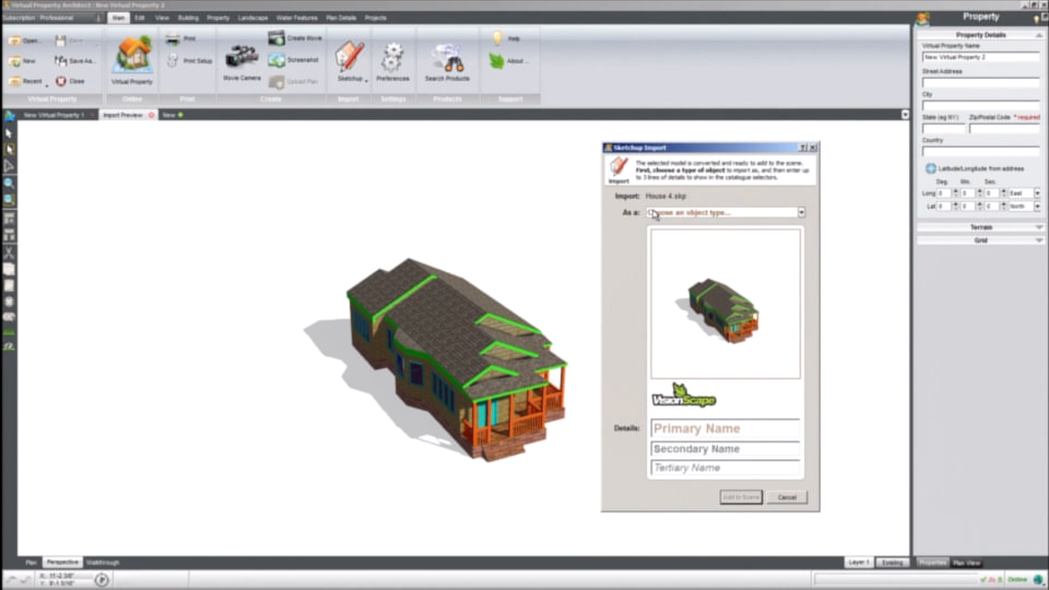
click(708, 214)
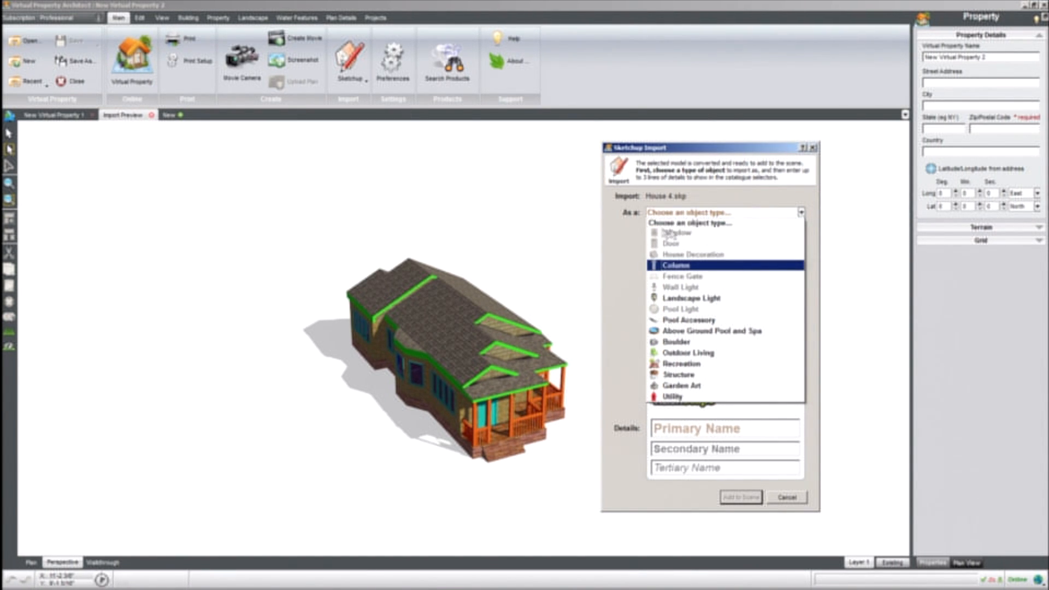
click(627, 236)
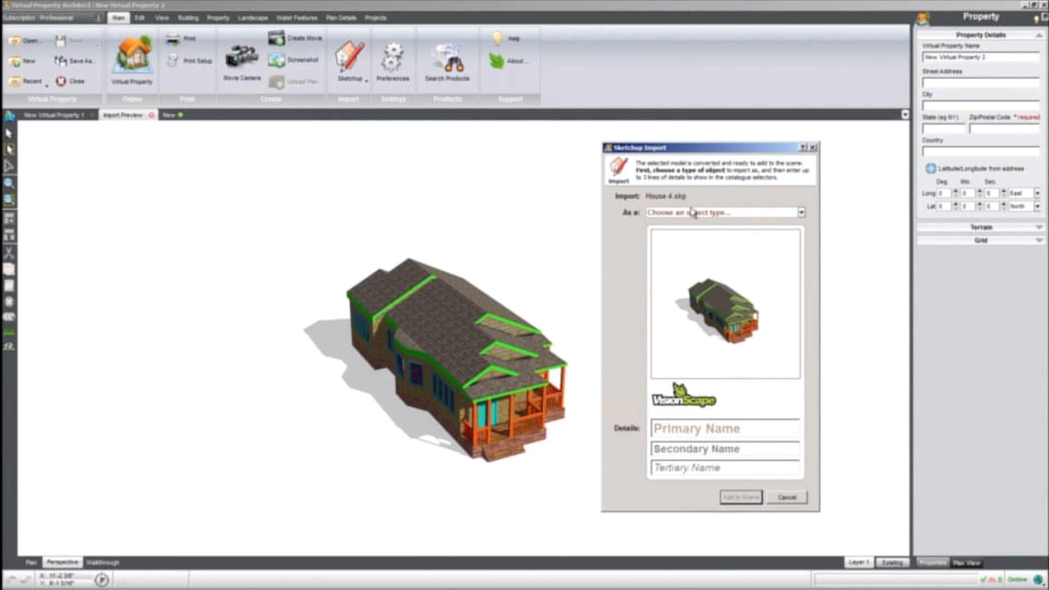
click(657, 214)
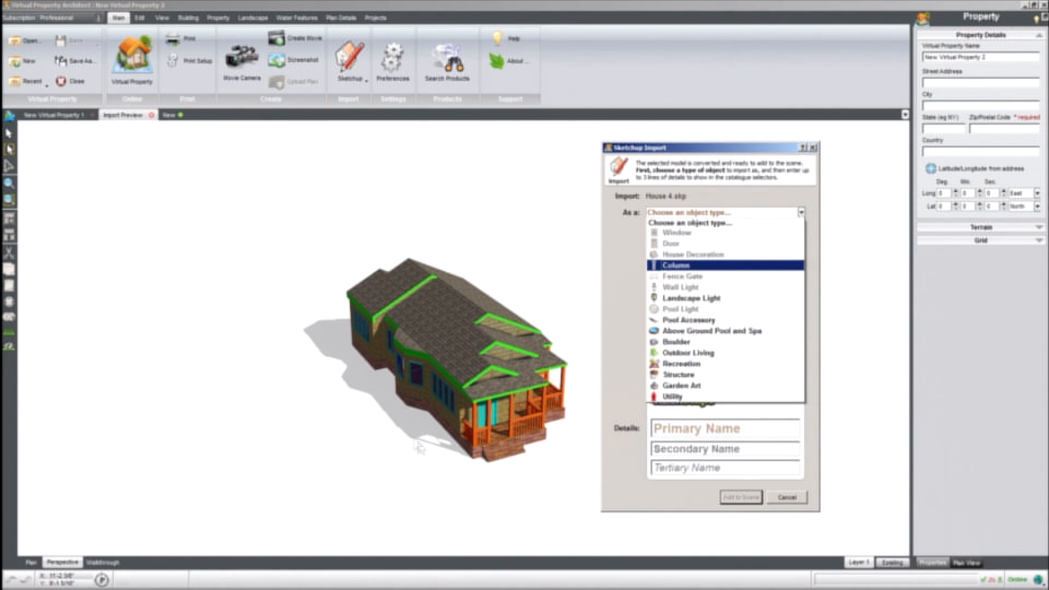
click(693, 375)
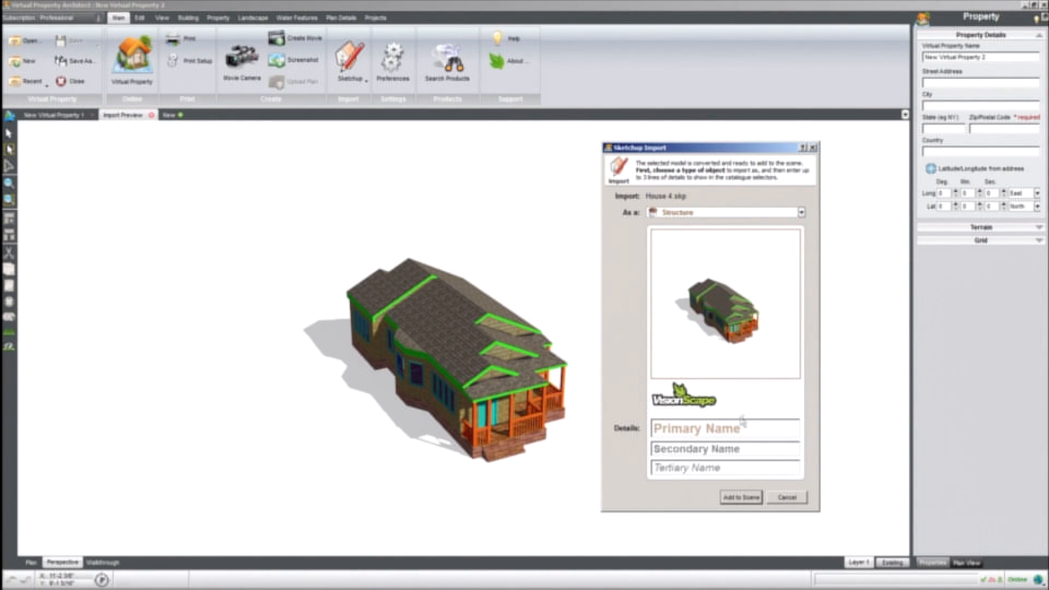
click(747, 428)
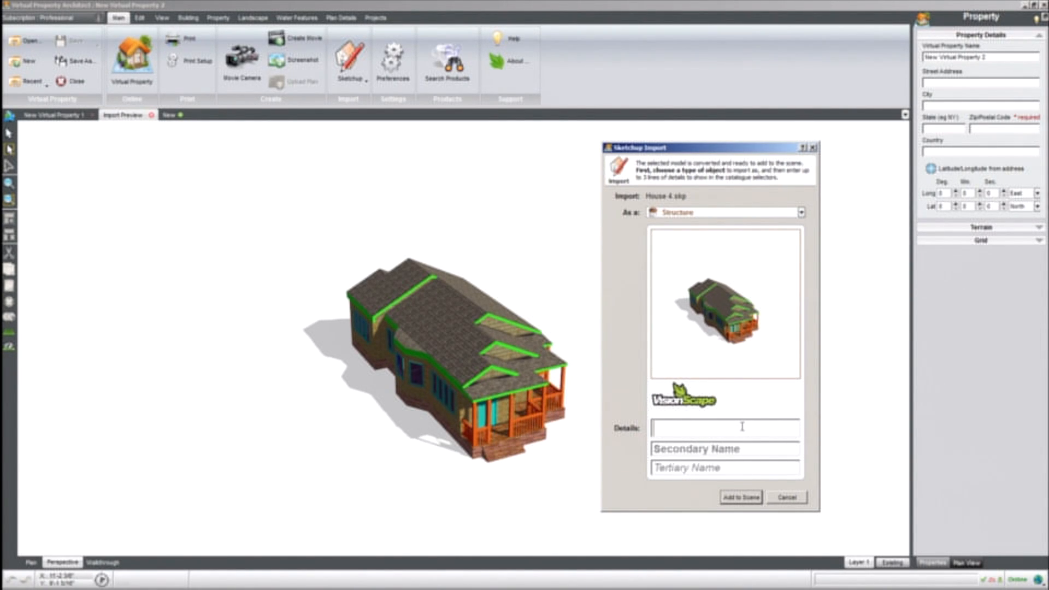
text(Demo House)
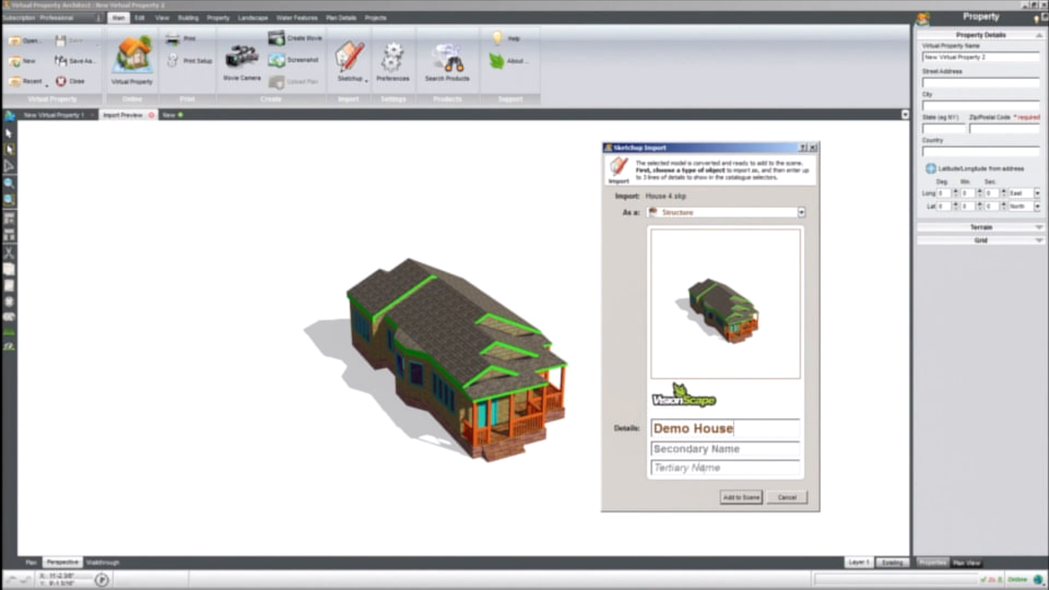
- Add the imported Demo House structure to the scene and place it on the lawn
click(741, 498)
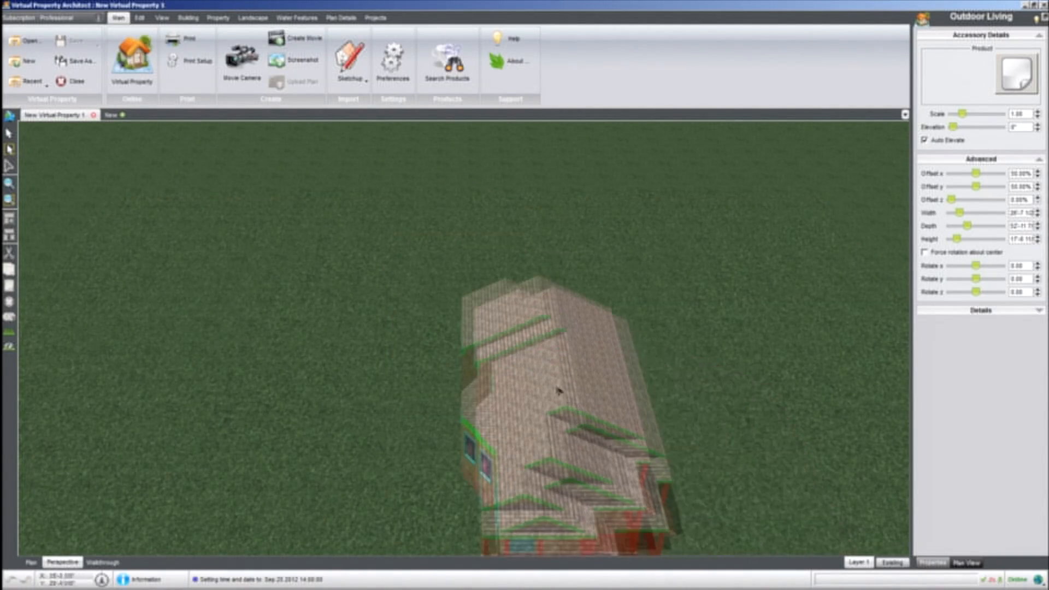
click(489, 323)
middle_drag(342, 393, 417, 372)
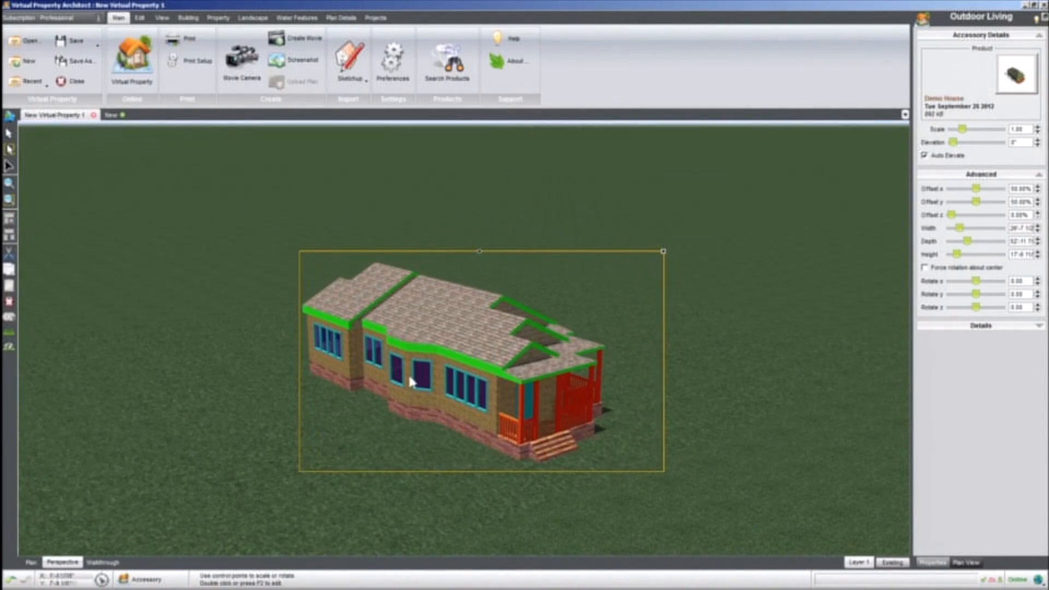
- Select the placed Demo House and open it for surface editing
scroll(442, 380, up, 1)
scroll(445, 384, up, 5)
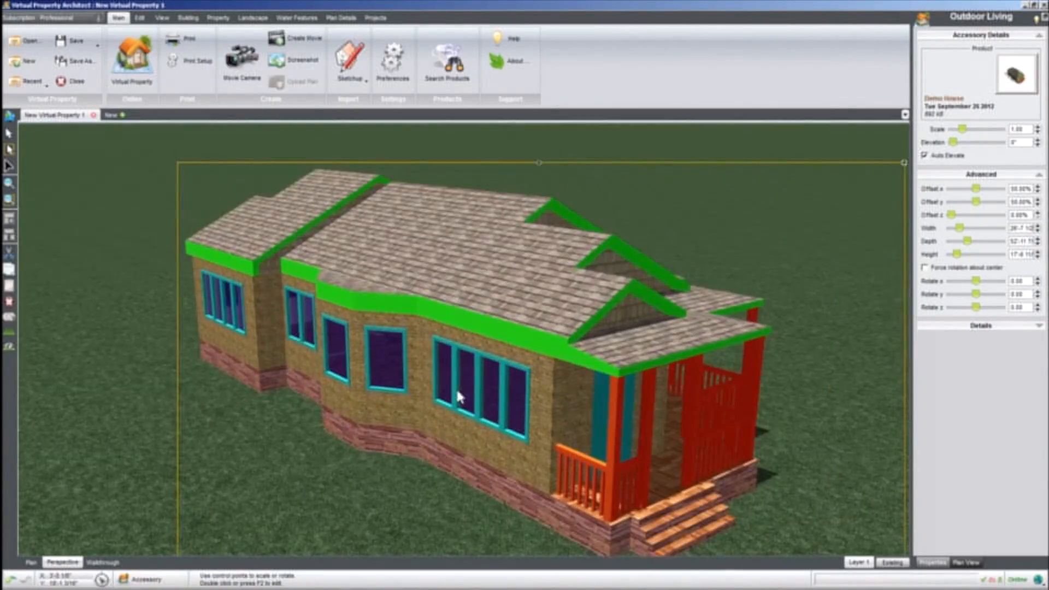
middle_drag(458, 397, 328, 395)
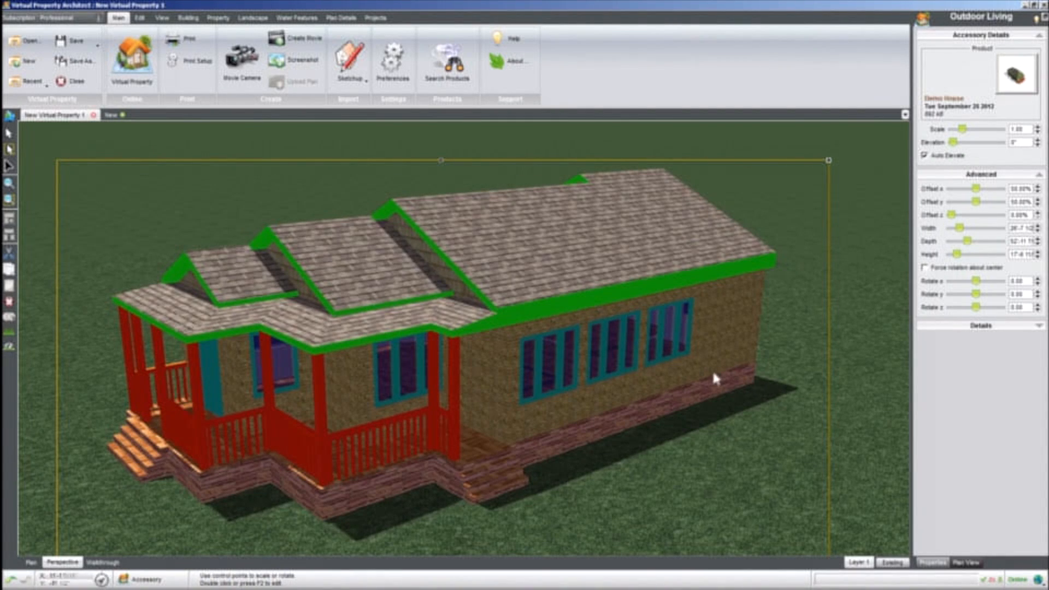
click(810, 309)
scroll(323, 382, down, 3)
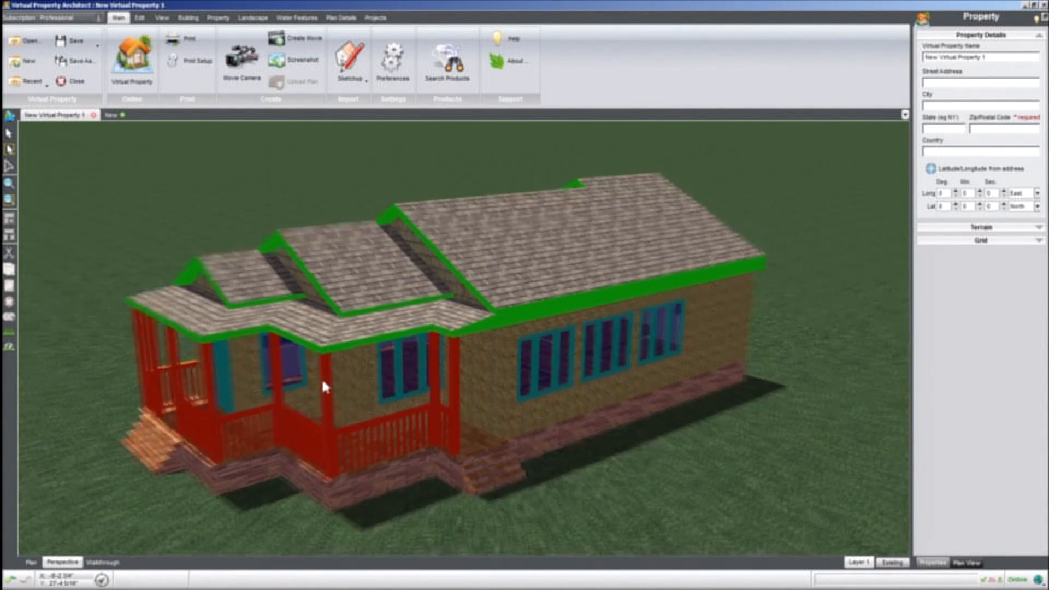
scroll(323, 382, down, 1)
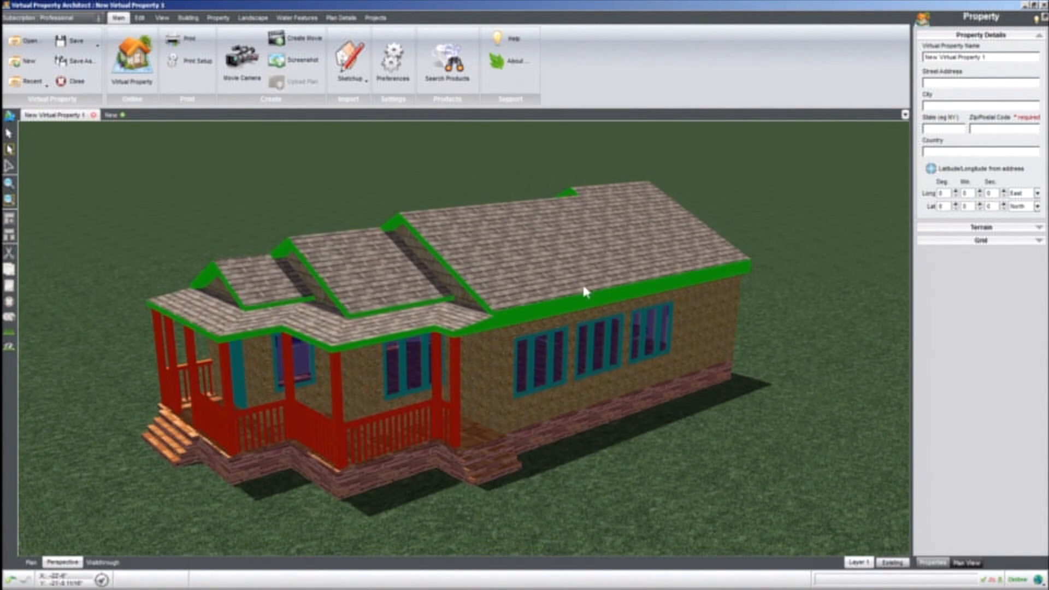
click(529, 255)
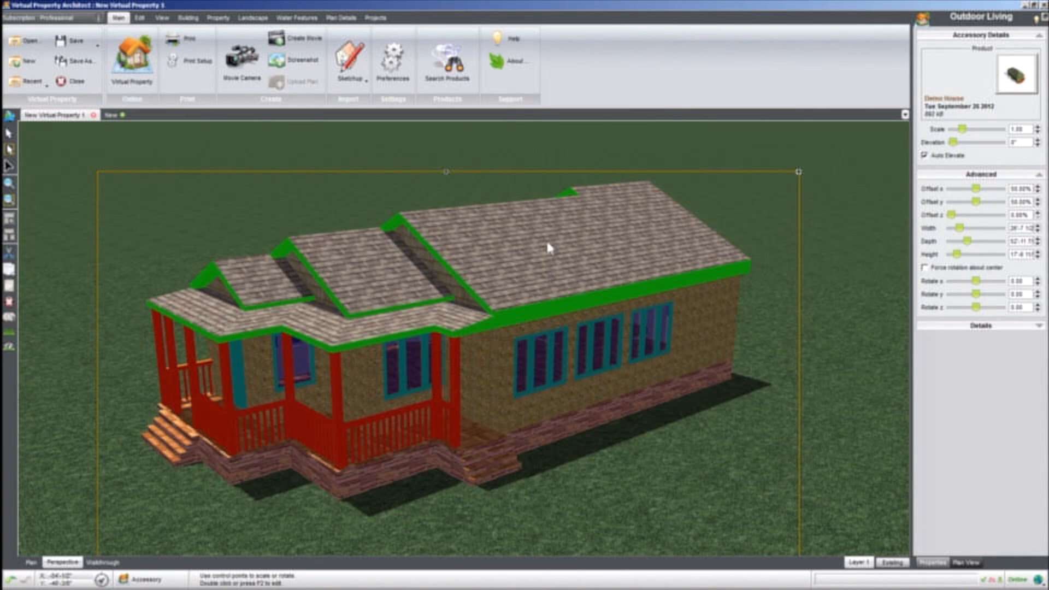
double_click(547, 244)
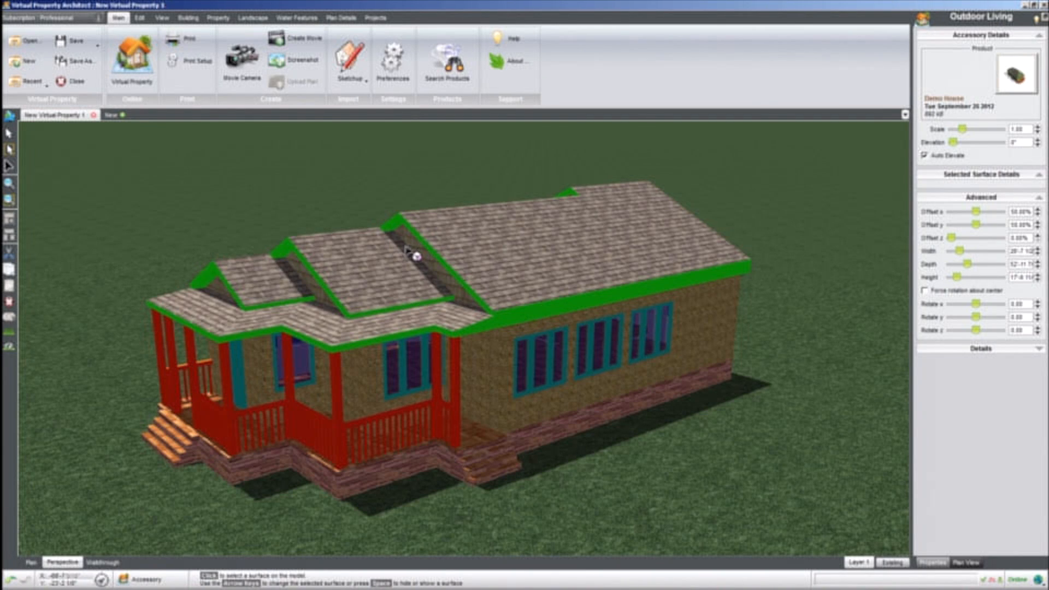
- Examine the house's editable surfaces by selecting the roof, trim, window frames, walls and base in turn
click(424, 251)
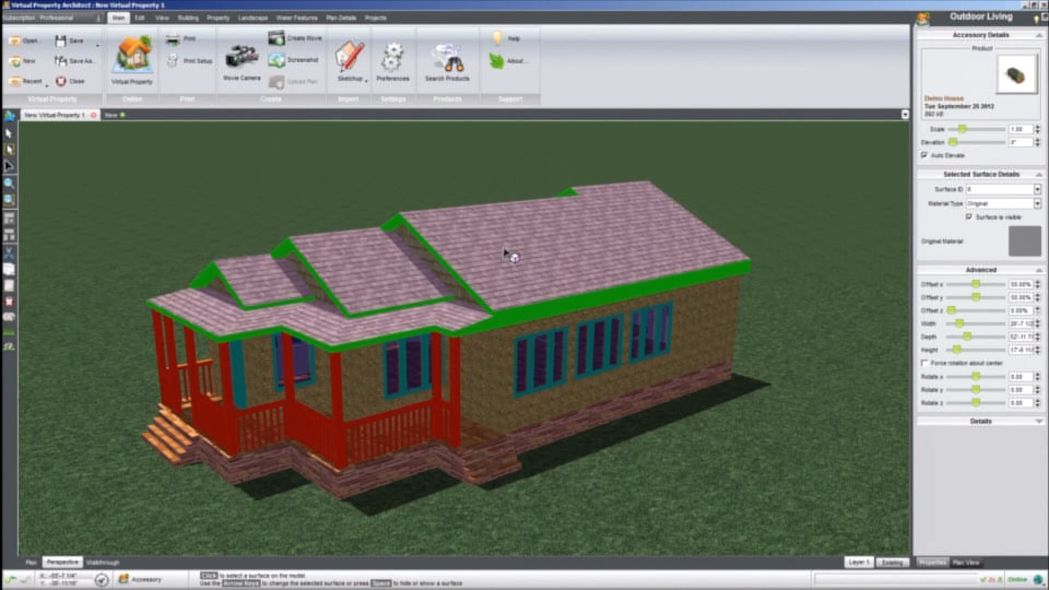
click(551, 311)
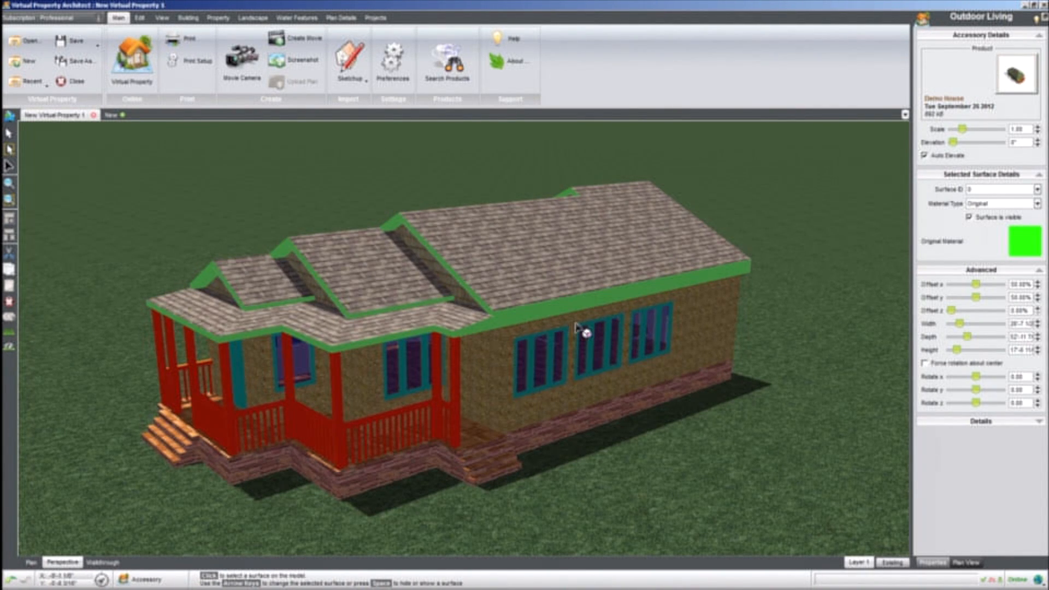
click(580, 329)
click(598, 342)
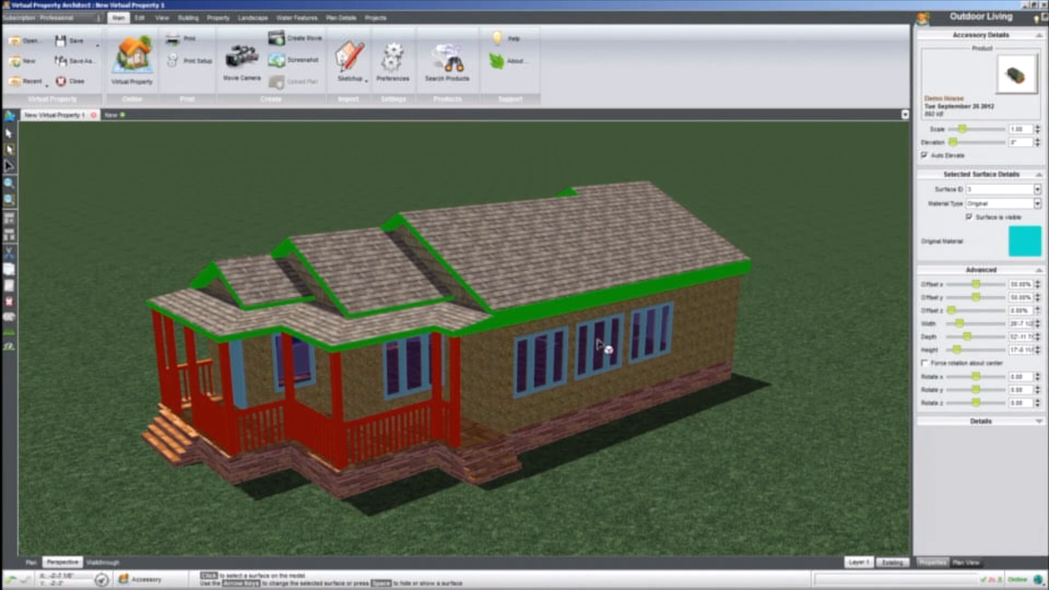
click(605, 348)
click(697, 345)
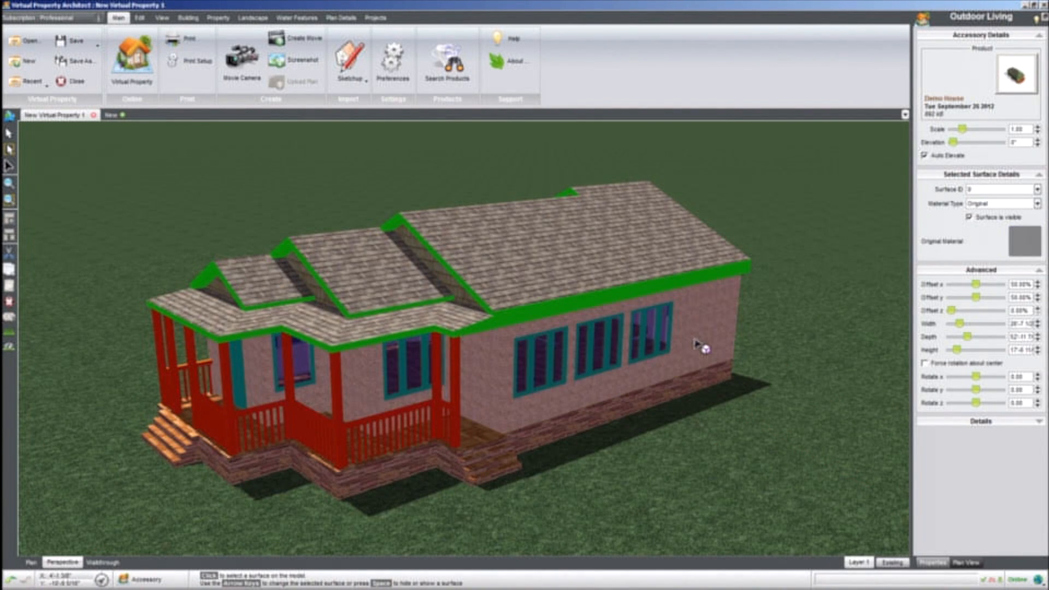
click(667, 389)
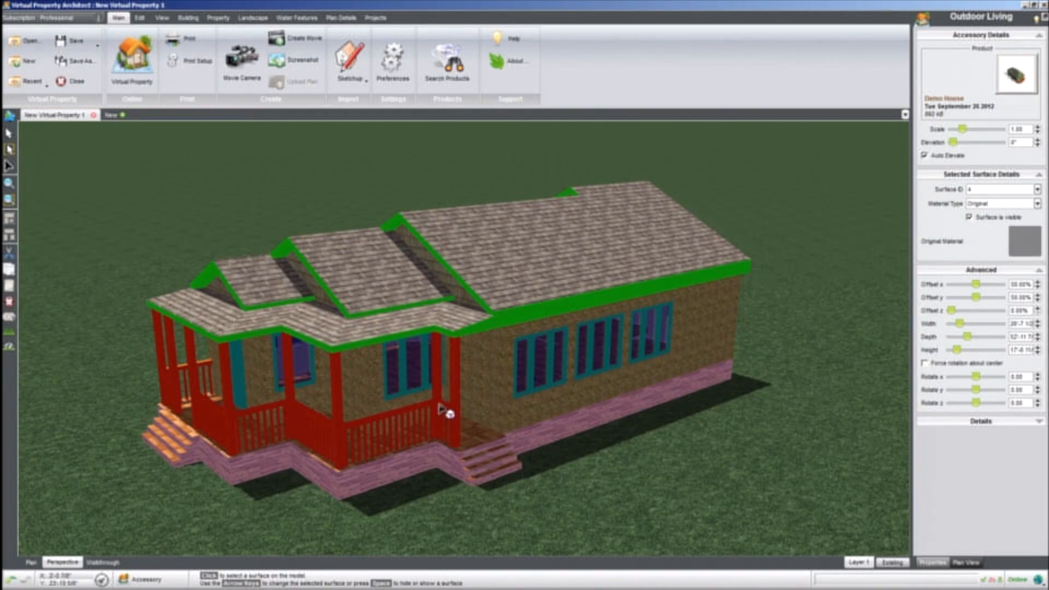
- Select the roof surface, hide it to view the interior, and make it visible again
click(483, 262)
middle_drag(301, 242, 448, 265)
scroll(447, 264, up, 3)
scroll(444, 264, up, 2)
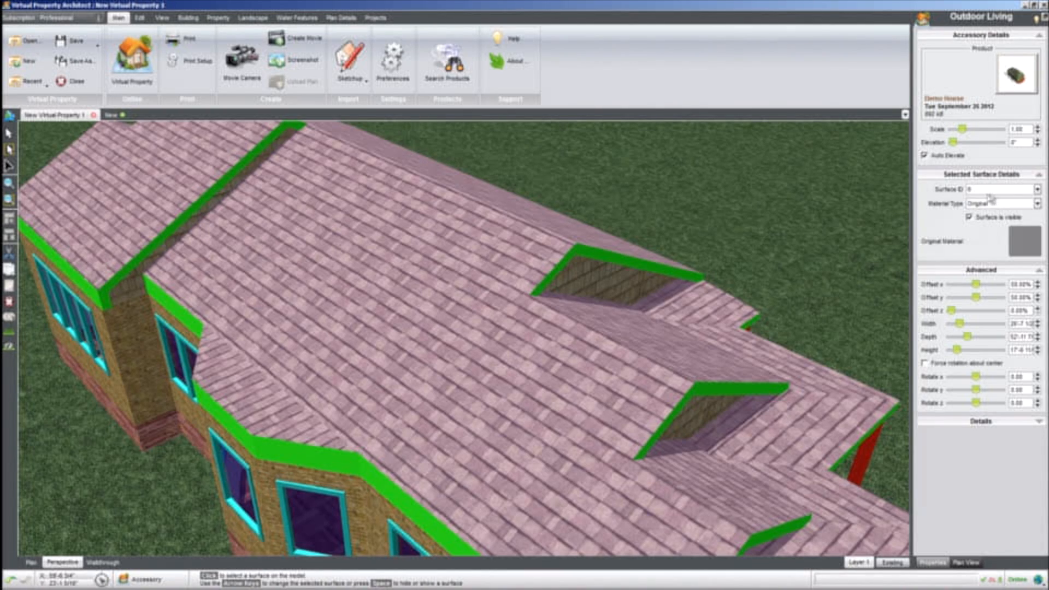
click(970, 217)
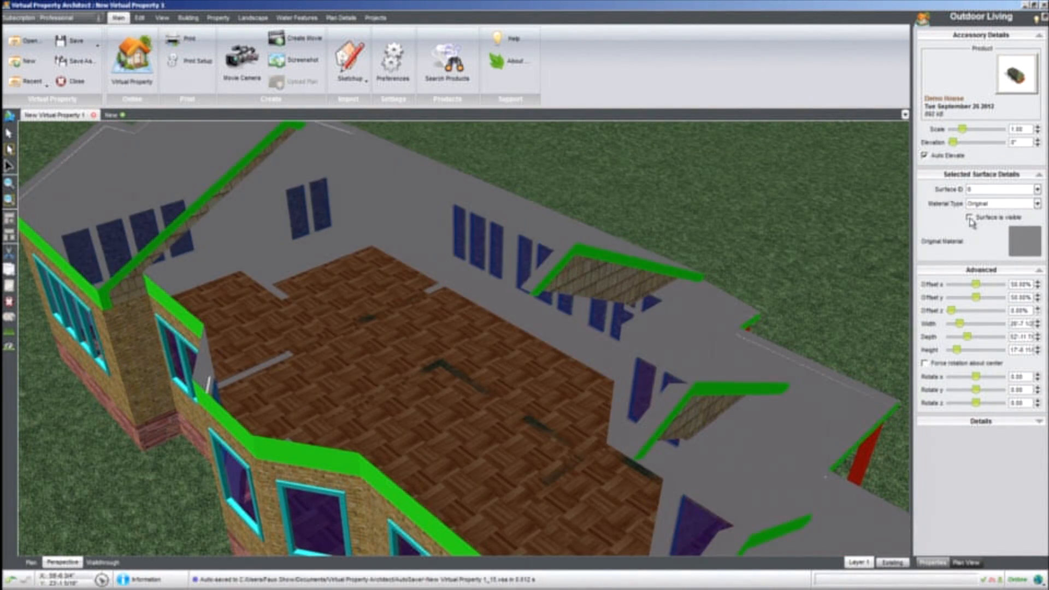
click(970, 218)
click(970, 218)
click(970, 218)
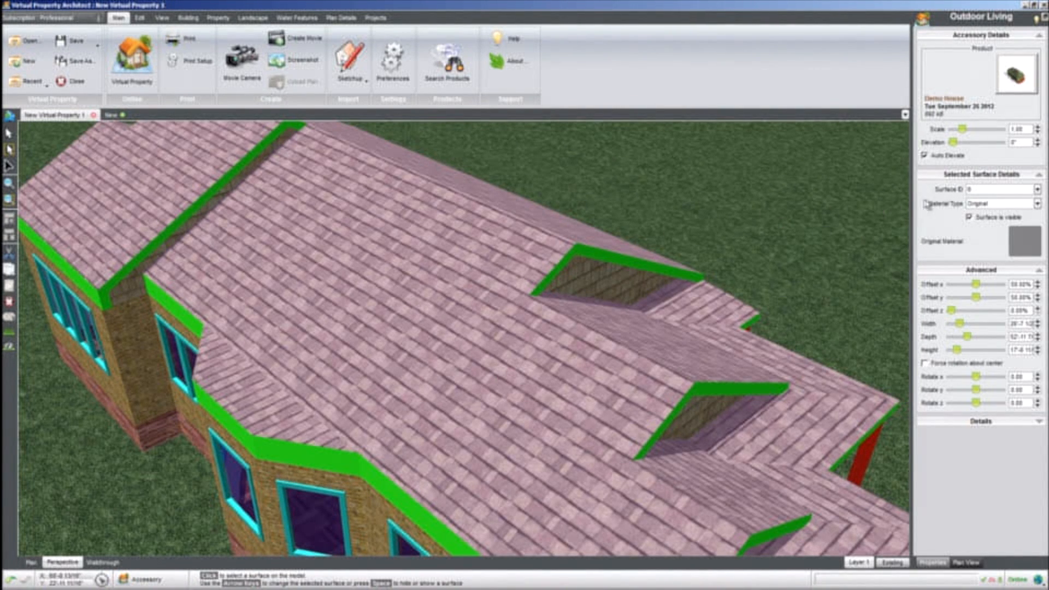
- Apply the Roofing material Asphalt Shingles in Multicolored Gray to the selected roof surface
click(988, 205)
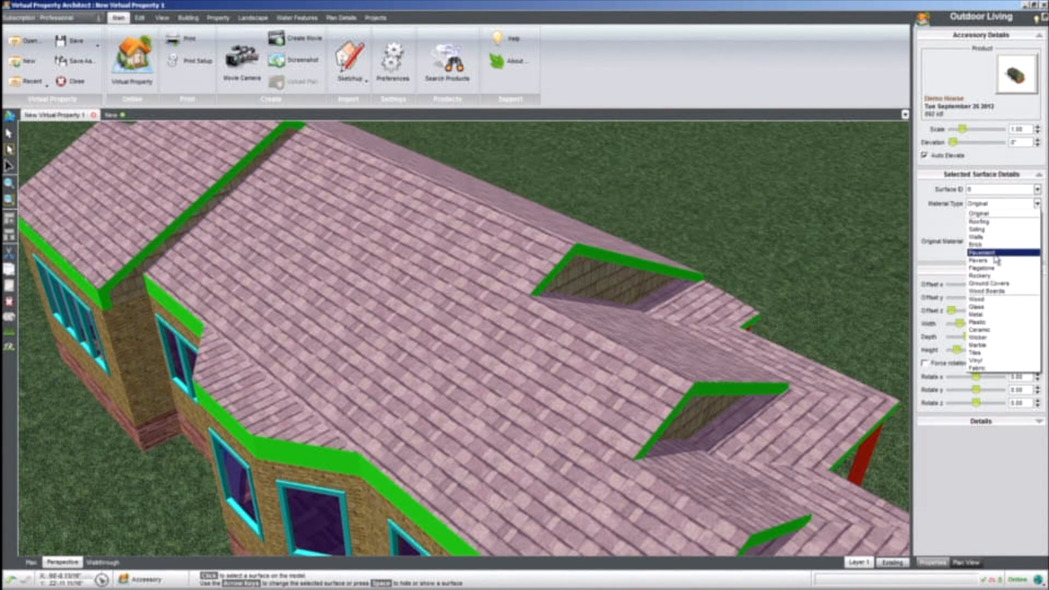
click(988, 224)
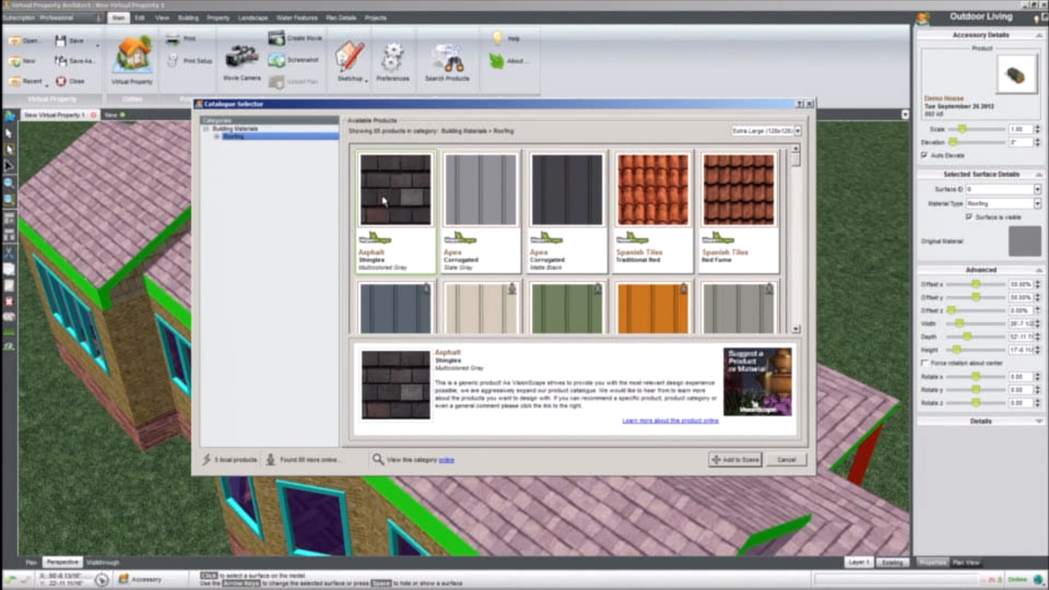
double_click(402, 196)
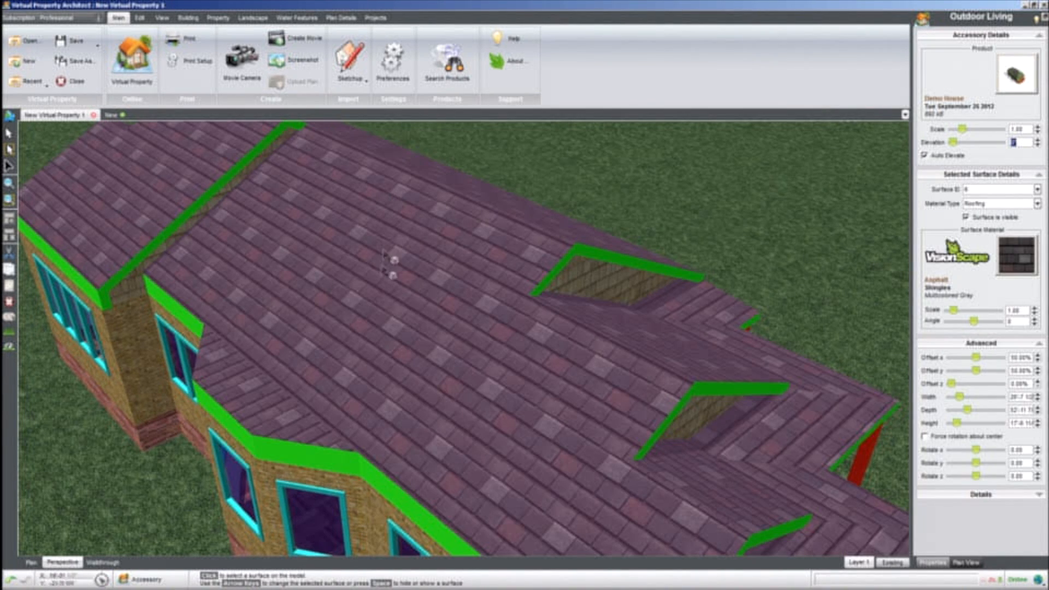
- Apply the White paint finish from the Wood materials to the green roof trim
middle_drag(626, 373, 517, 365)
click(762, 423)
middle_drag(595, 365, 522, 281)
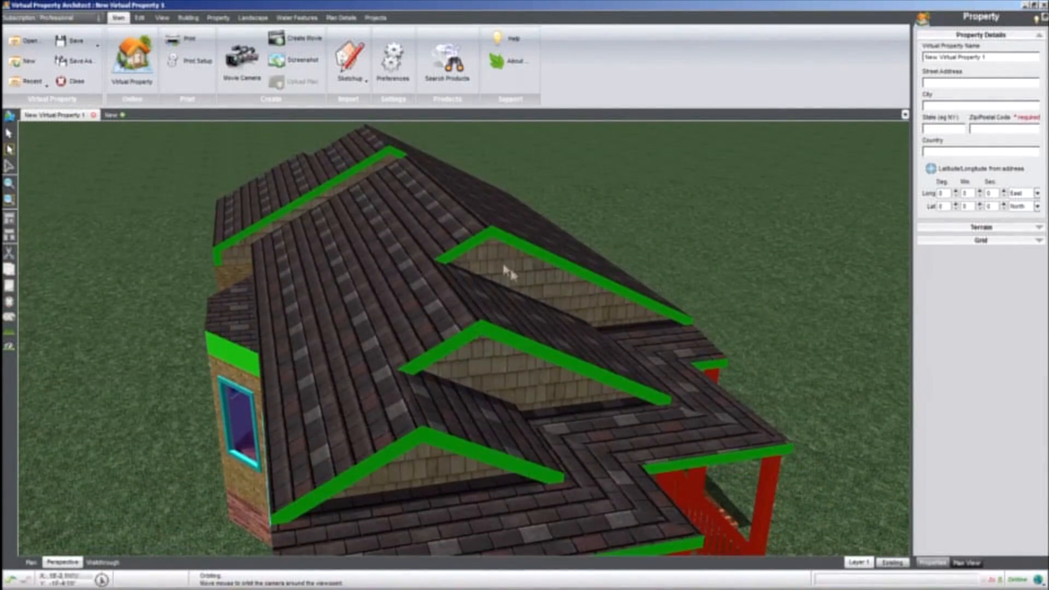
click(522, 250)
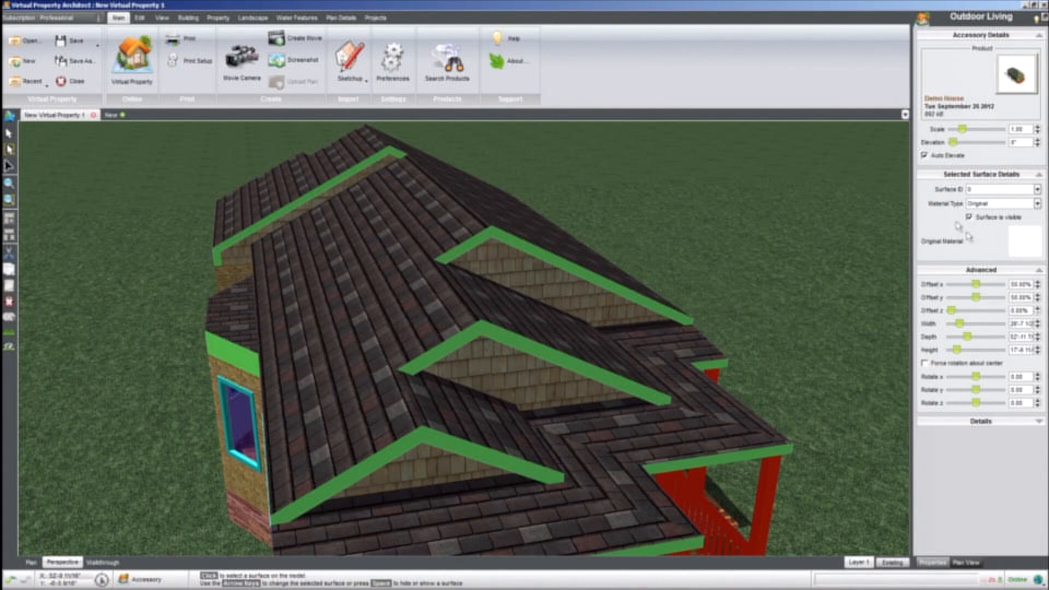
click(997, 204)
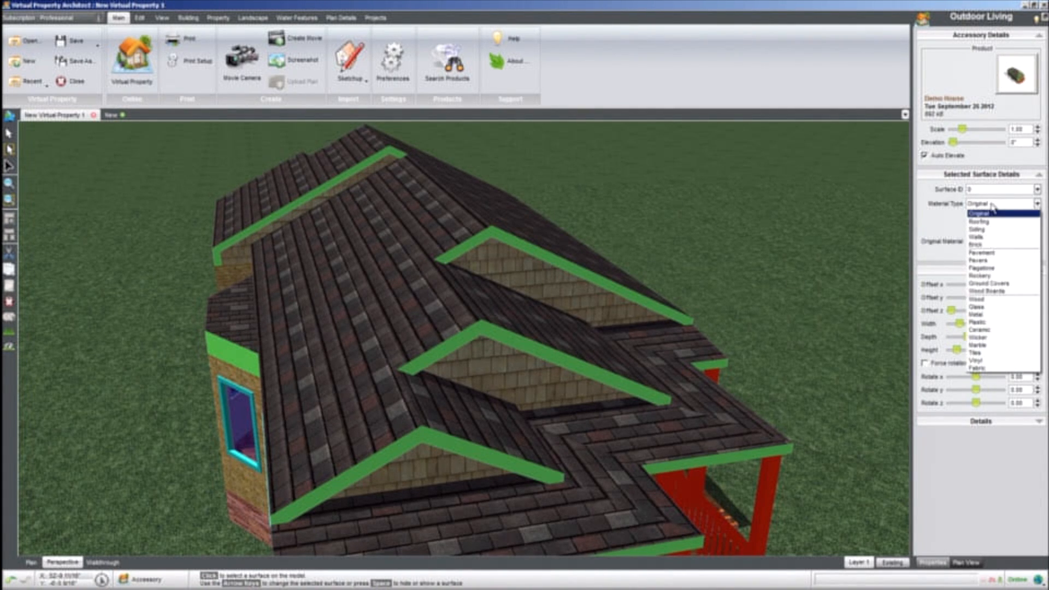
click(991, 302)
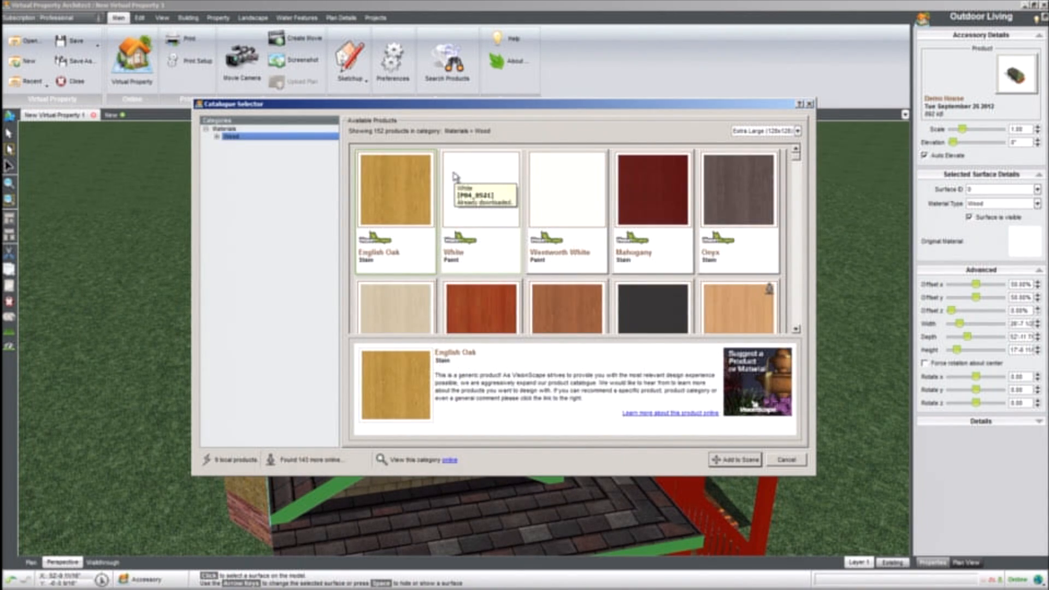
double_click(459, 186)
- Rotate the scene's north direction with the compass to change the sunlight on the trim
mouse_move(701, 299)
middle_down()
mouse_move(542, 296)
mouse_move(592, 283)
middle_up()
scroll(542, 296, up, 5)
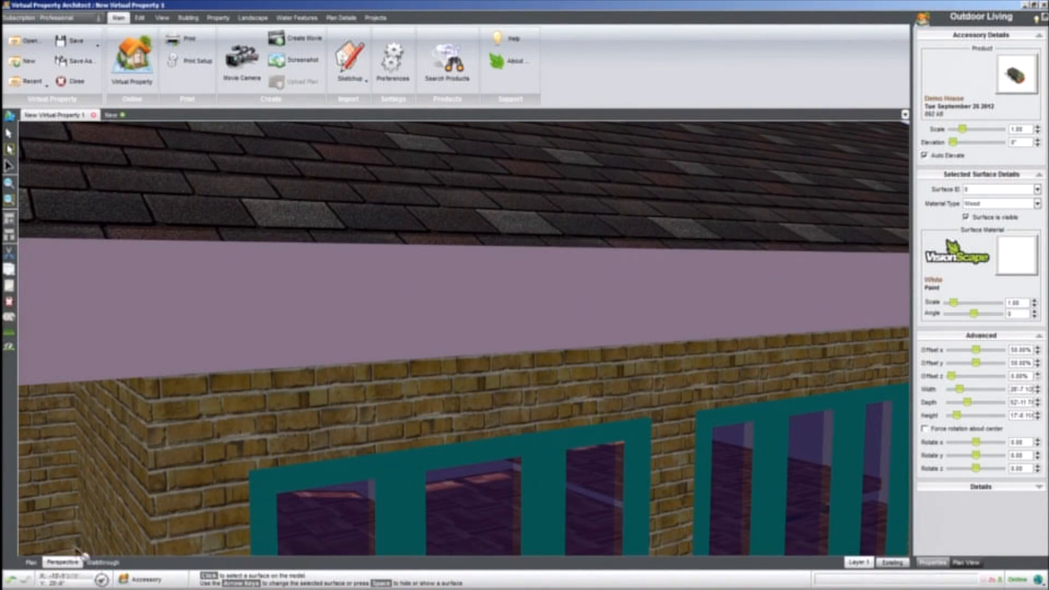
click(101, 580)
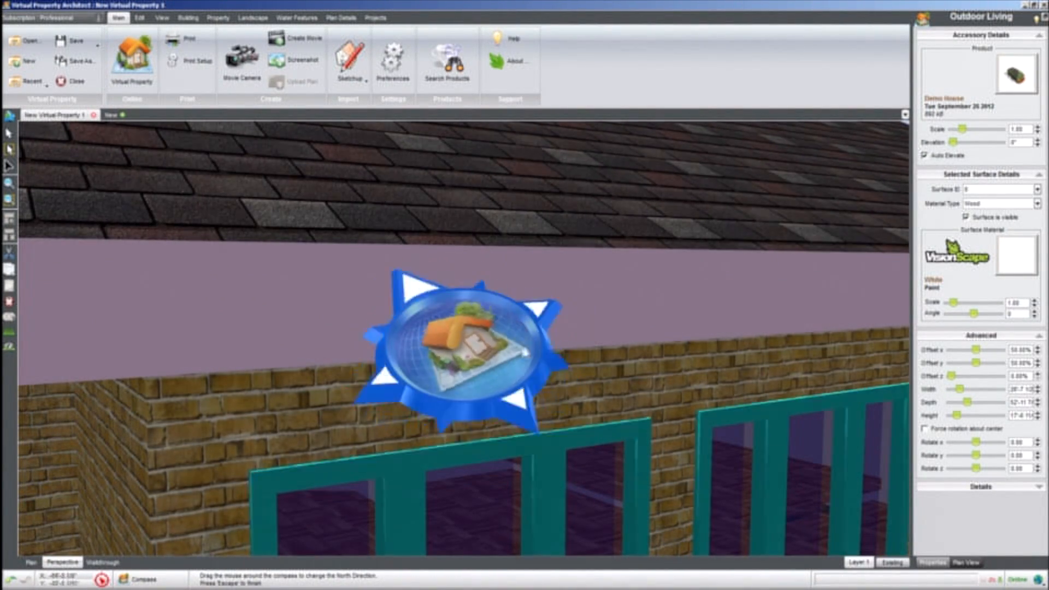
drag(542, 316, 477, 269)
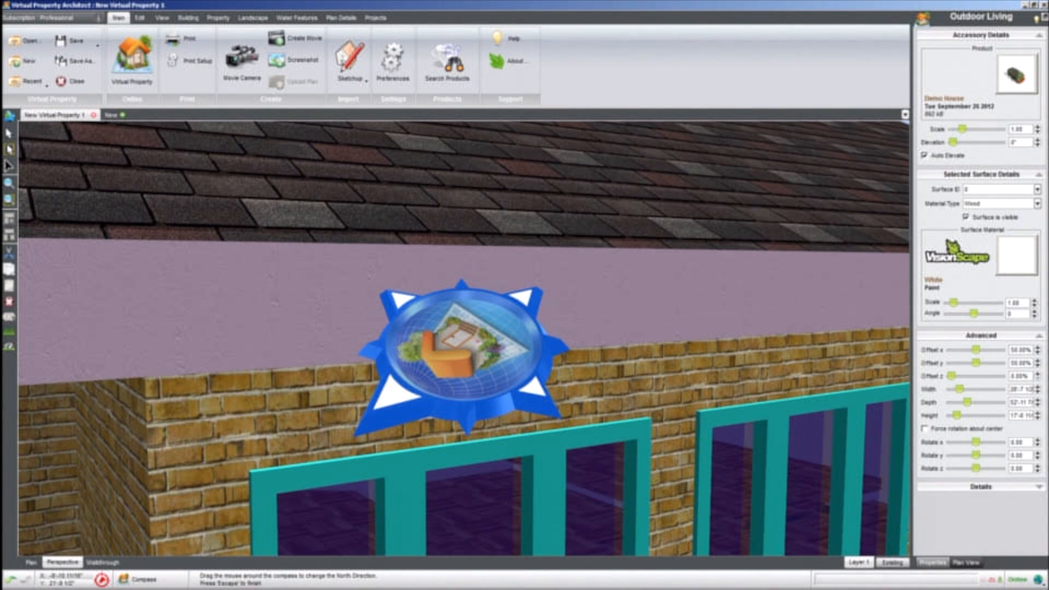
click(103, 574)
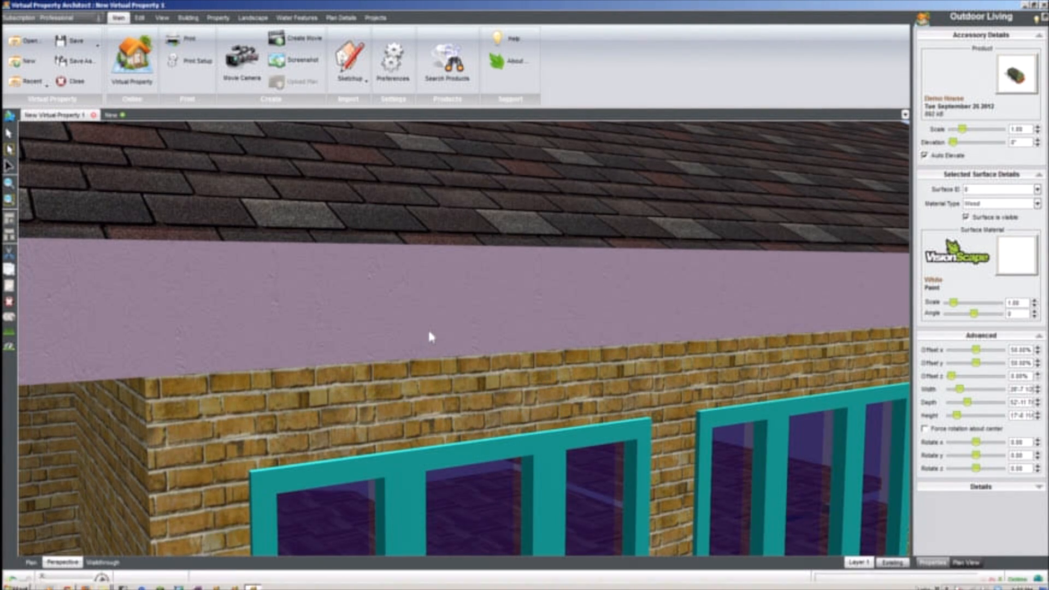
- Move the environment's time of day forward to late afternoon to light the trim's wood texture
scroll(429, 330, up, 4)
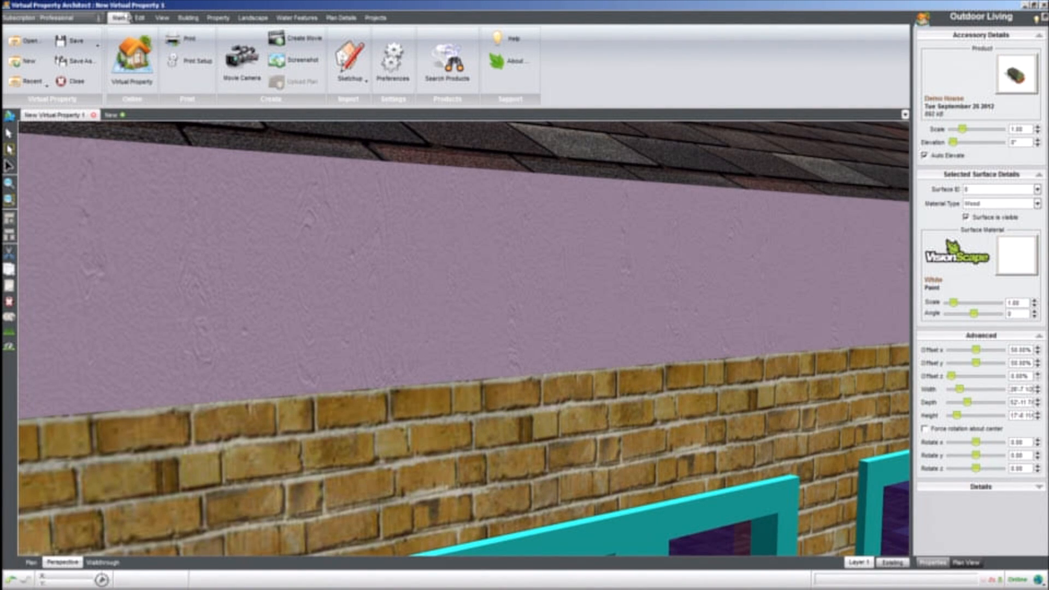
click(163, 17)
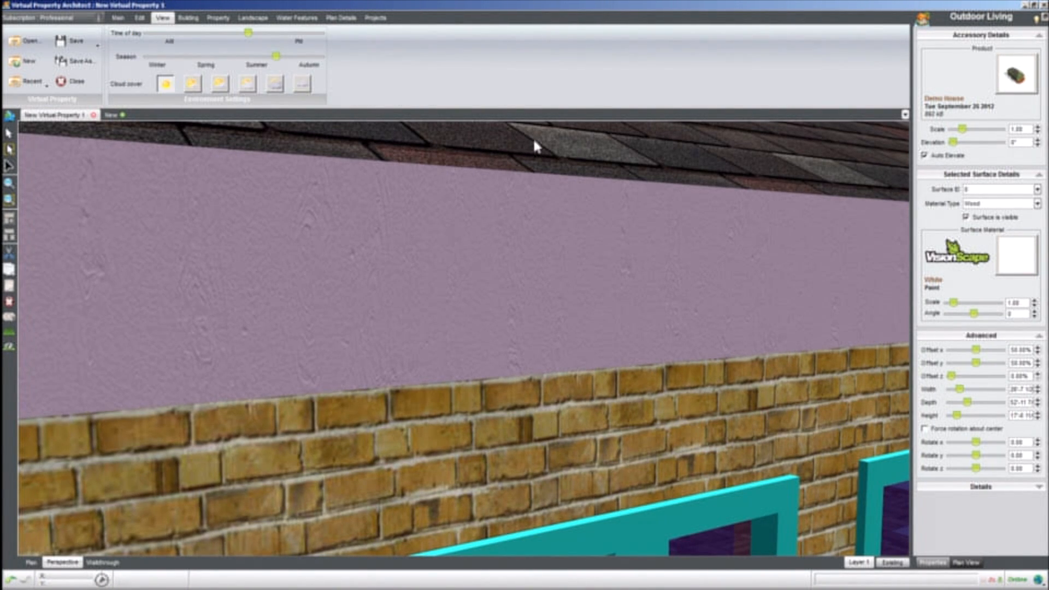
click(613, 161)
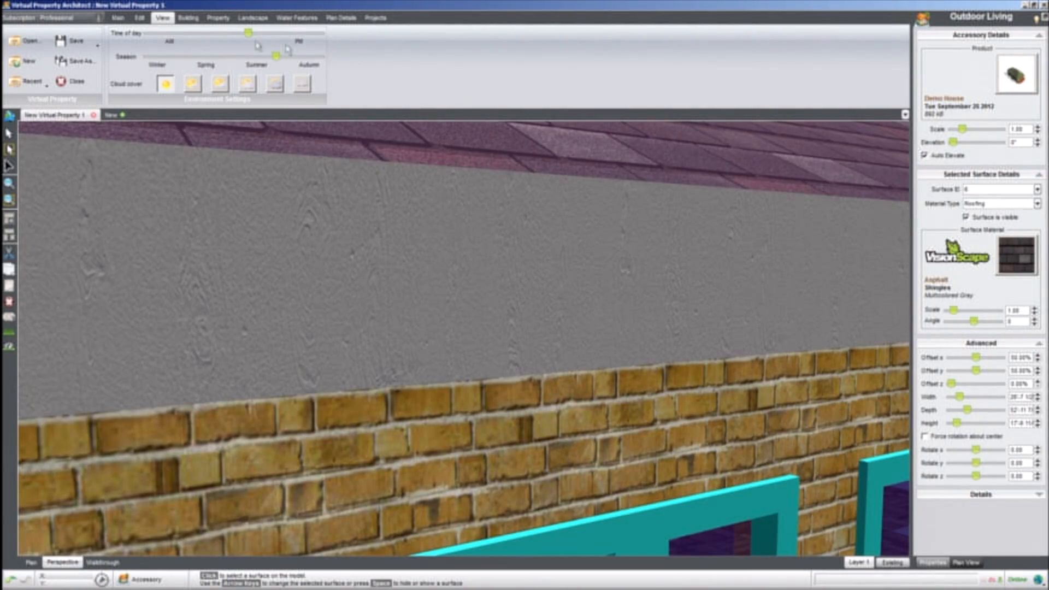
drag(247, 31, 276, 44)
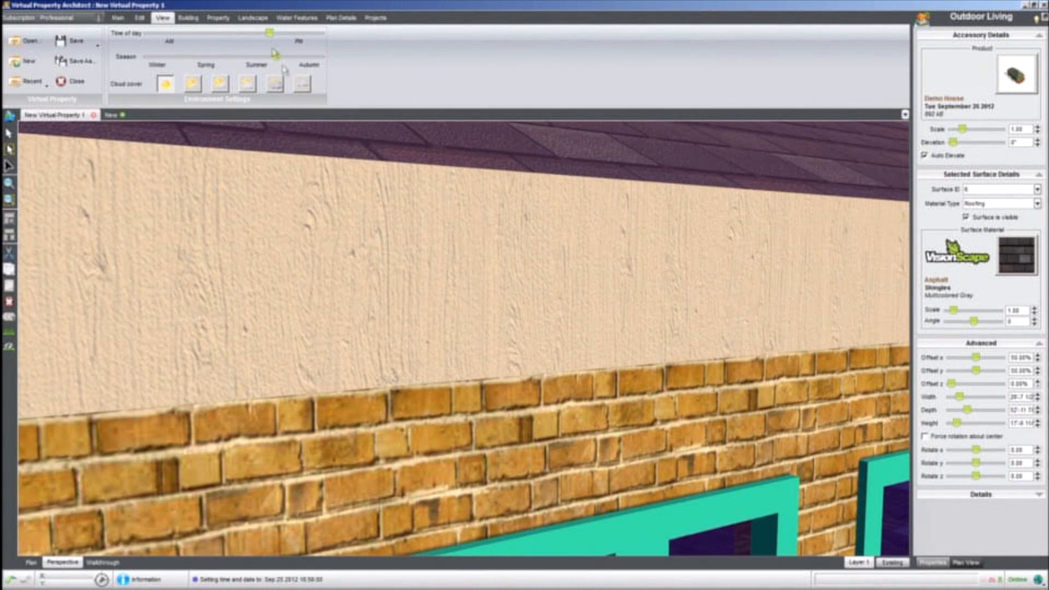
- Apply the White paint finish from the Wood materials to the orange porch posts
scroll(392, 234, down, 4)
scroll(391, 229, up, 2)
middle_drag(437, 285, 514, 431)
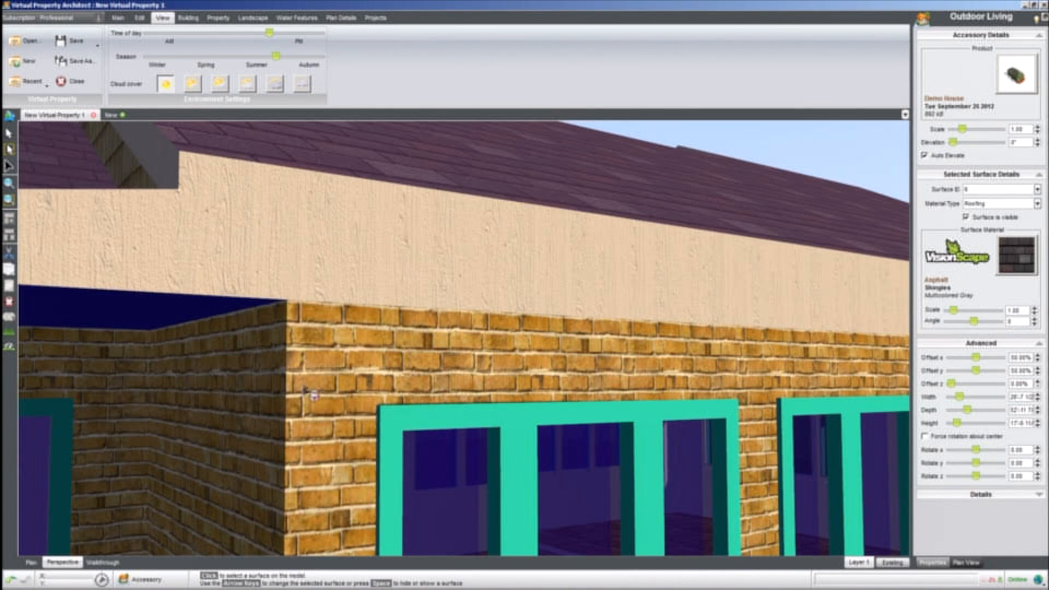
scroll(302, 378, down, 3)
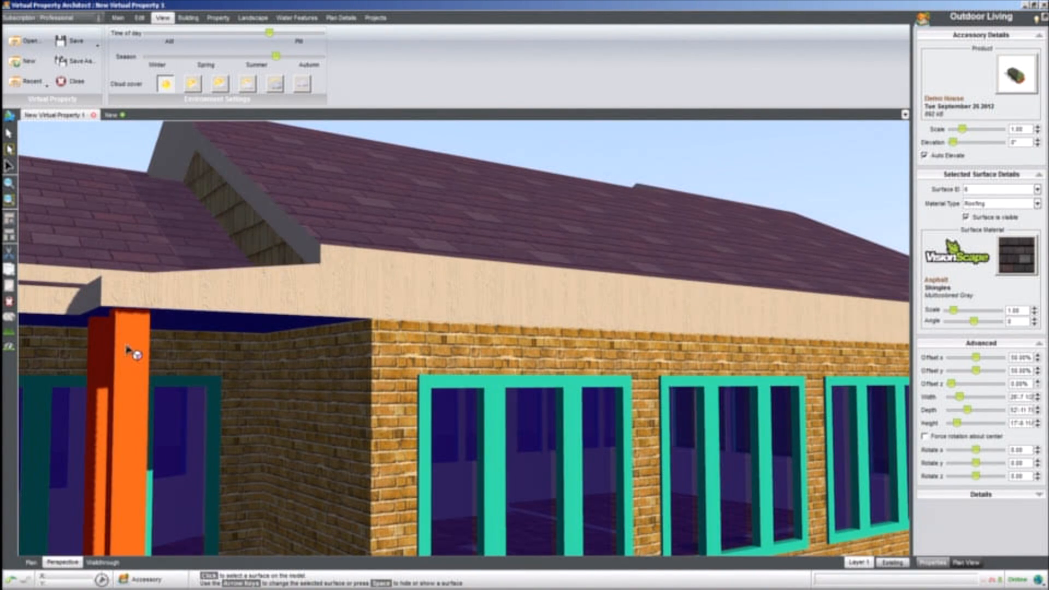
click(130, 353)
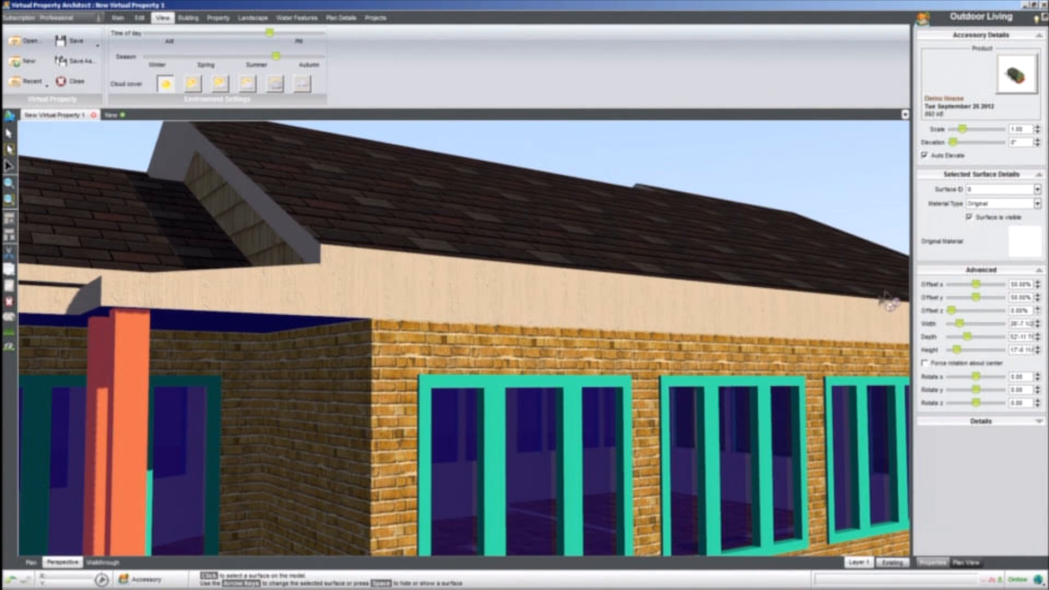
click(981, 204)
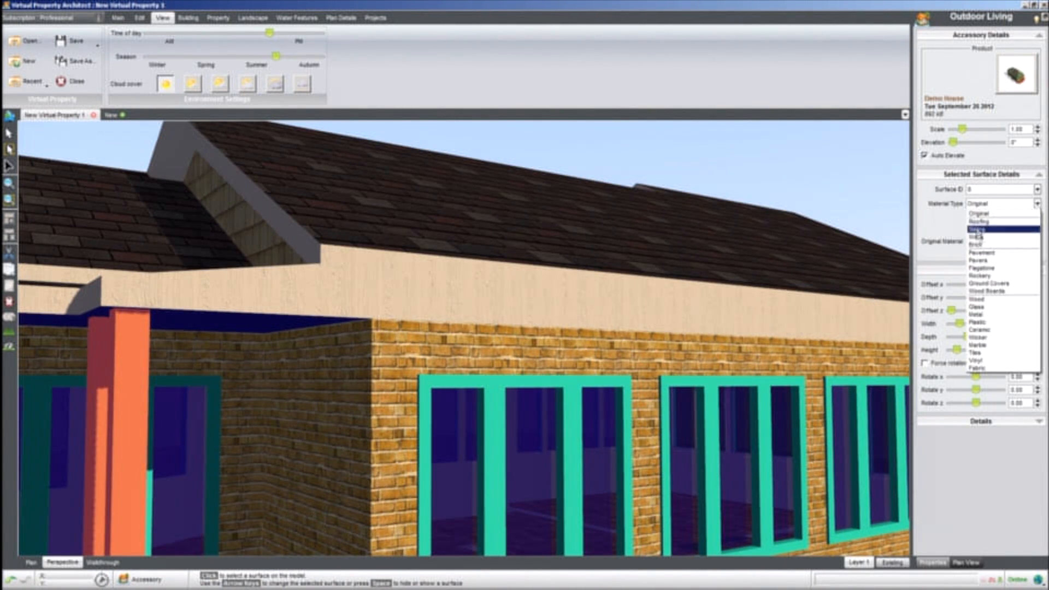
click(978, 300)
double_click(500, 202)
middle_drag(188, 299, 215, 294)
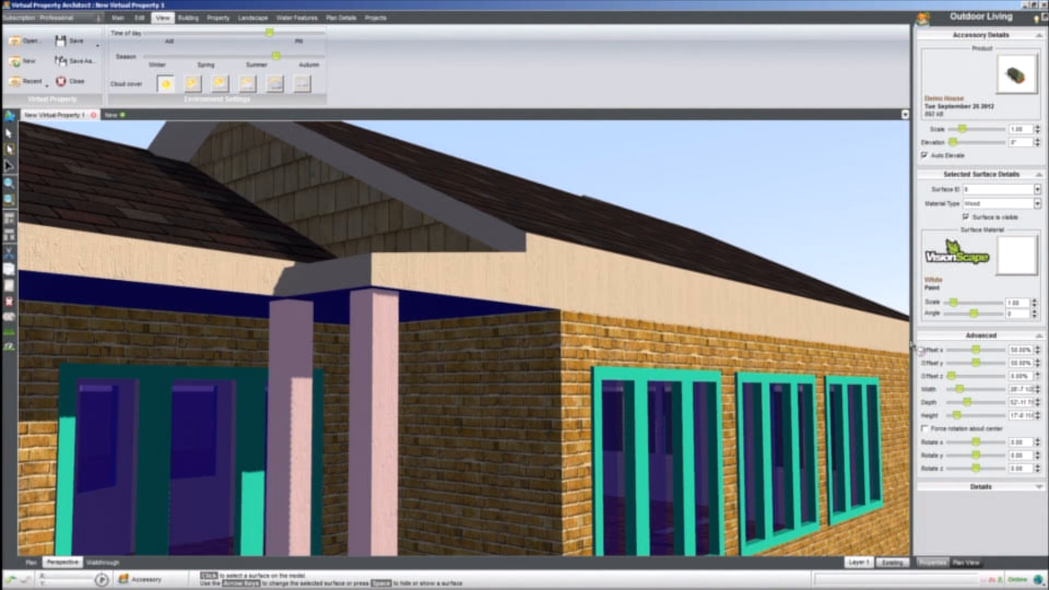
- Rotate the wood paint texture on the roof trim to an angle of 90 degrees
click(637, 297)
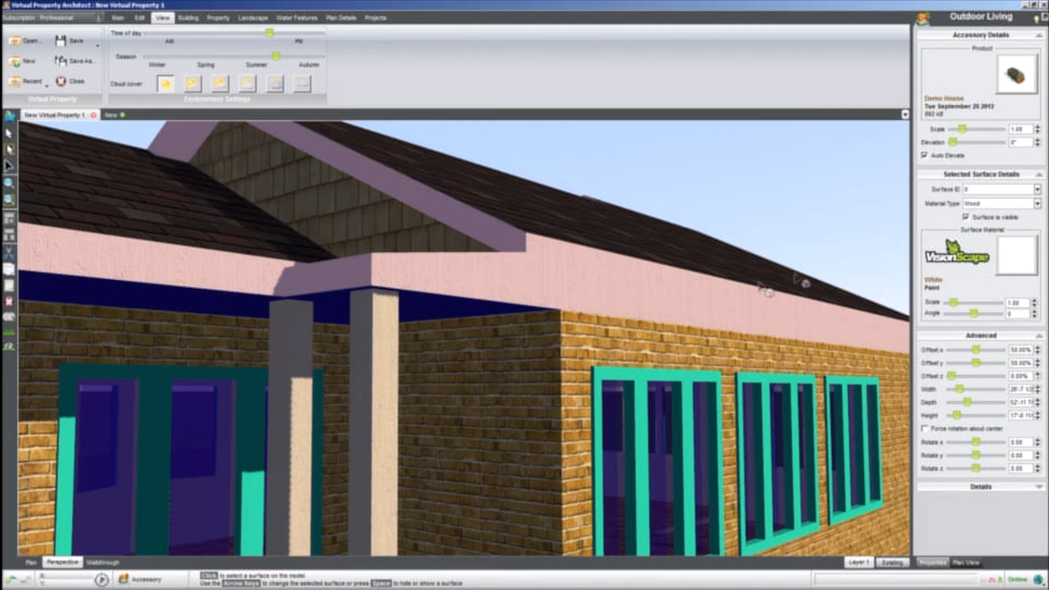
click(1004, 204)
click(1006, 207)
click(1015, 253)
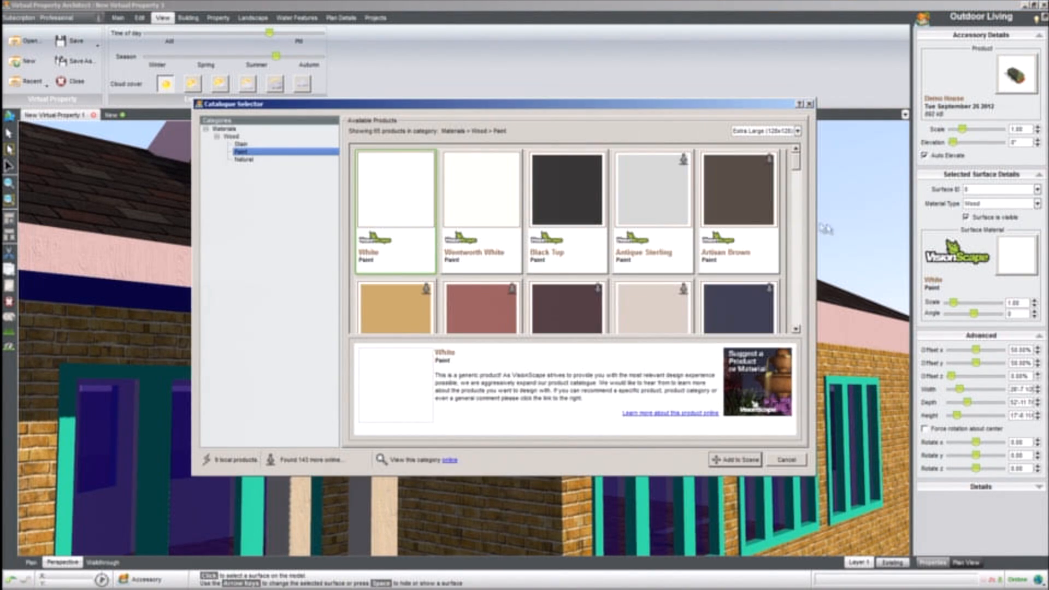
click(764, 454)
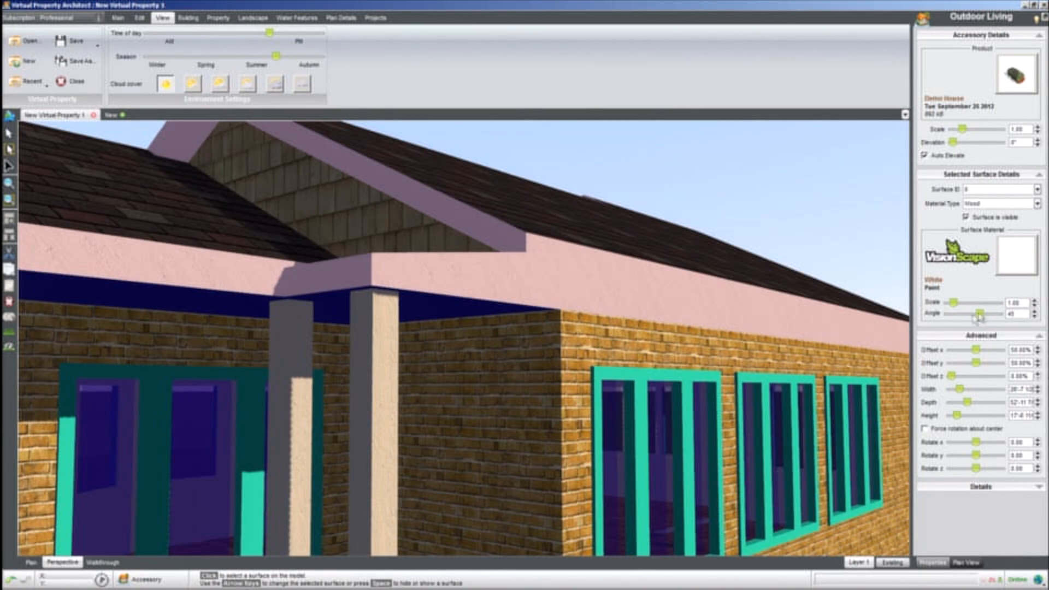
scroll(732, 328, up, 10)
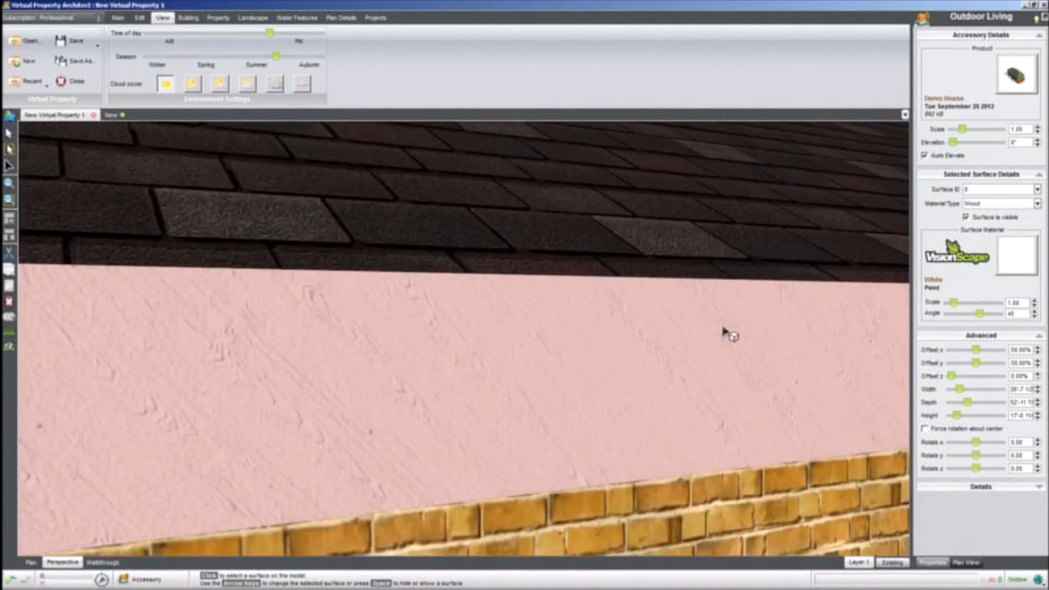
scroll(727, 332, up, 2)
drag(982, 317, 991, 318)
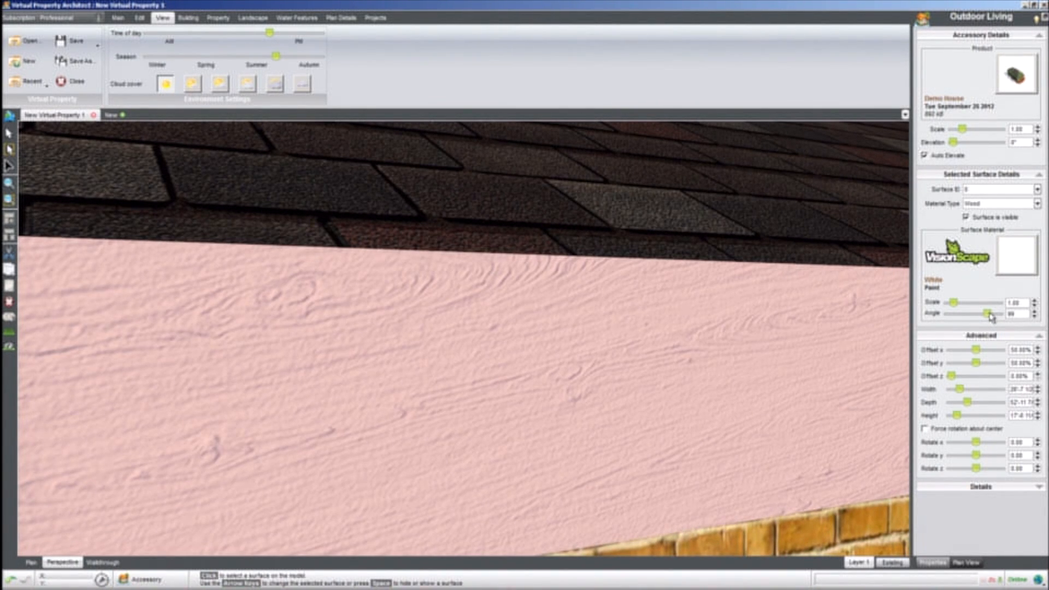
text(90)
key(Return)
middle_drag(512, 397, 544, 389)
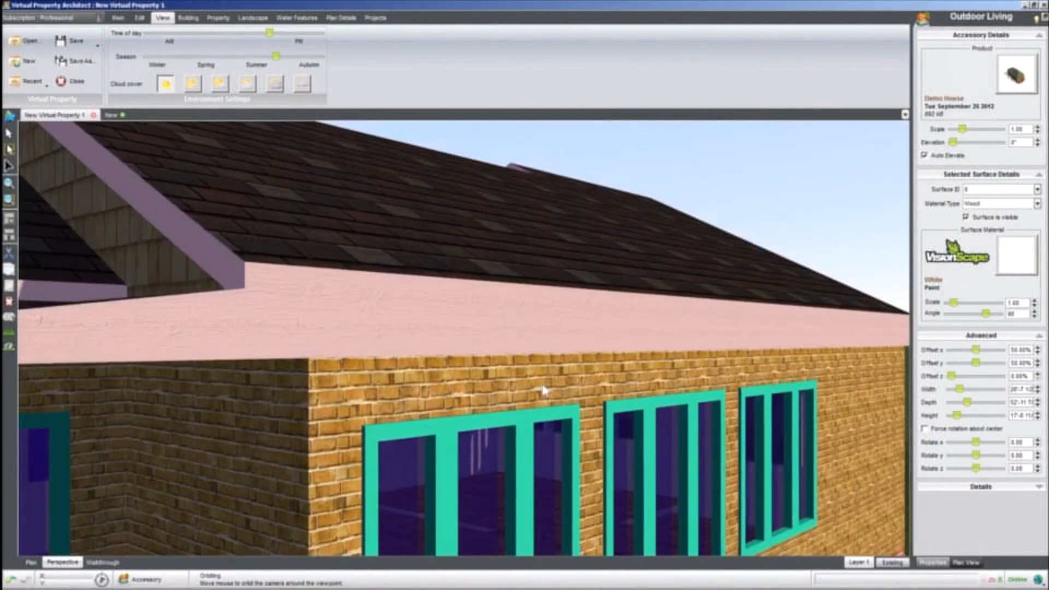
scroll(543, 390, up, 3)
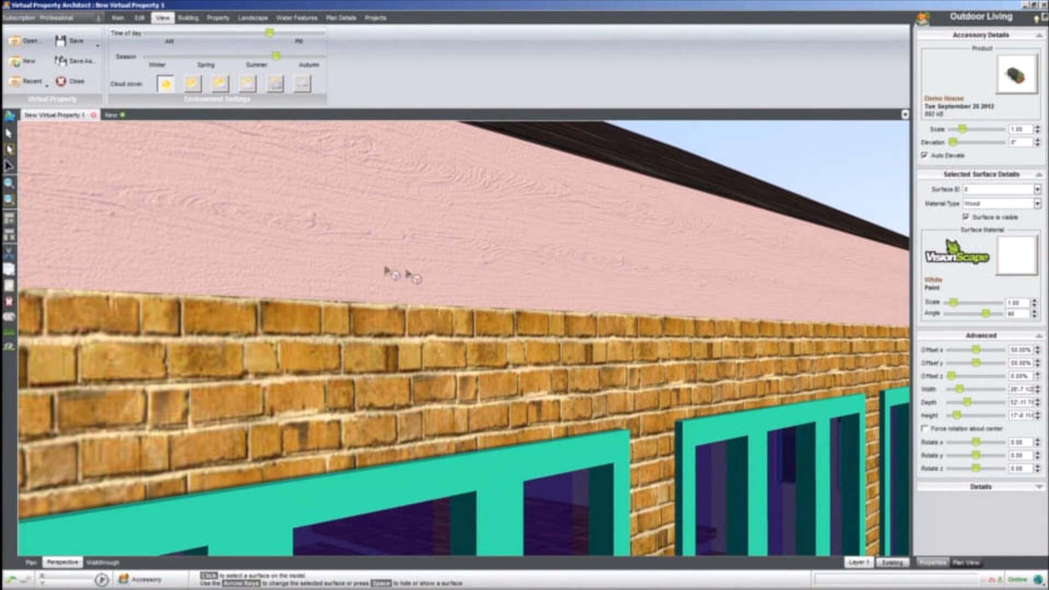
- Apply the White paint finish from the Wood materials to the teal window frames
scroll(260, 230, down, 4)
middle_drag(251, 262, 281, 268)
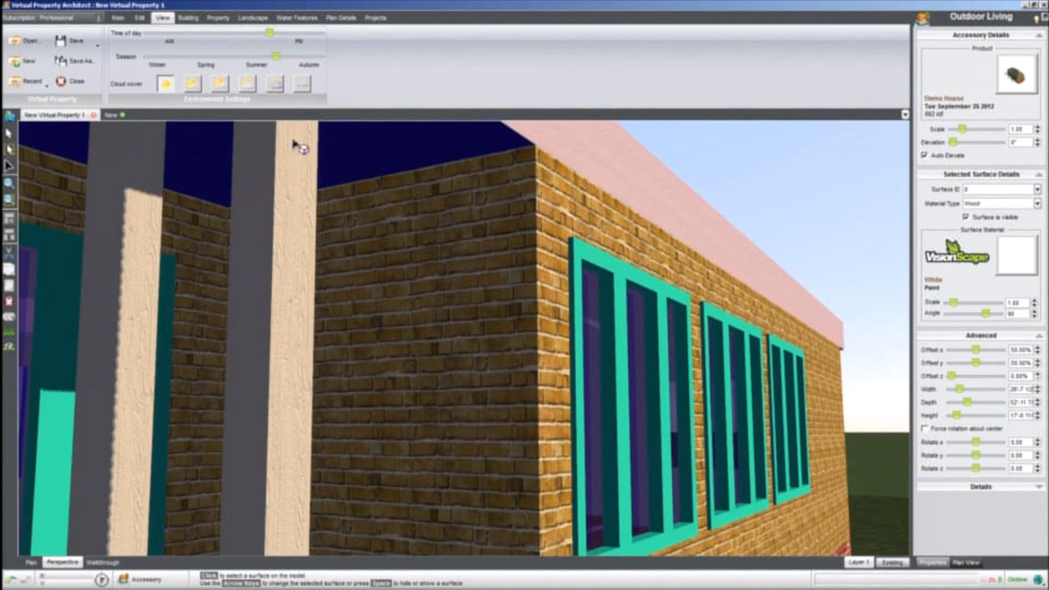
click(618, 276)
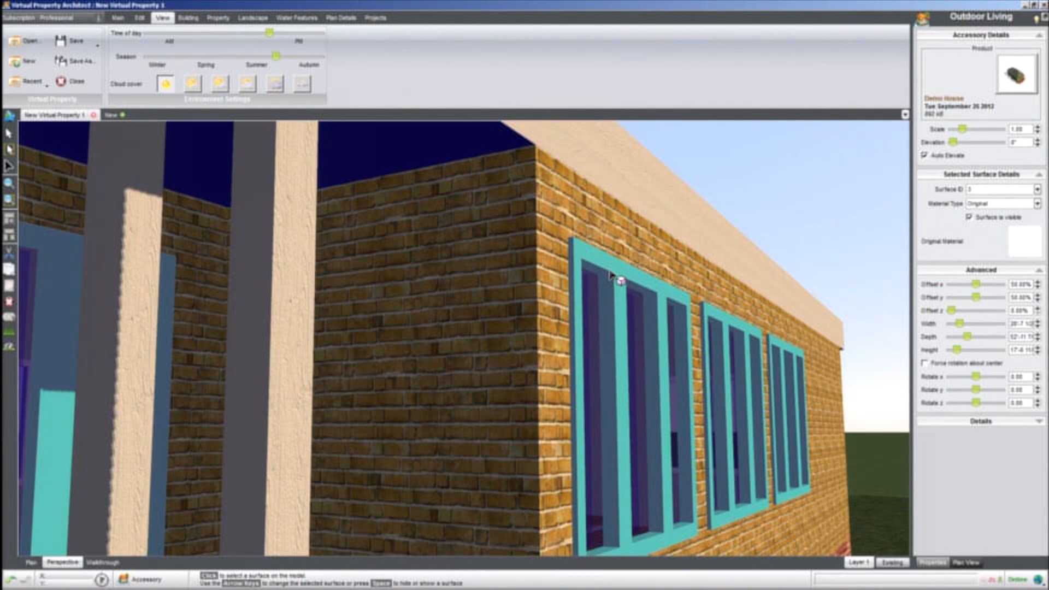
click(1005, 205)
click(992, 304)
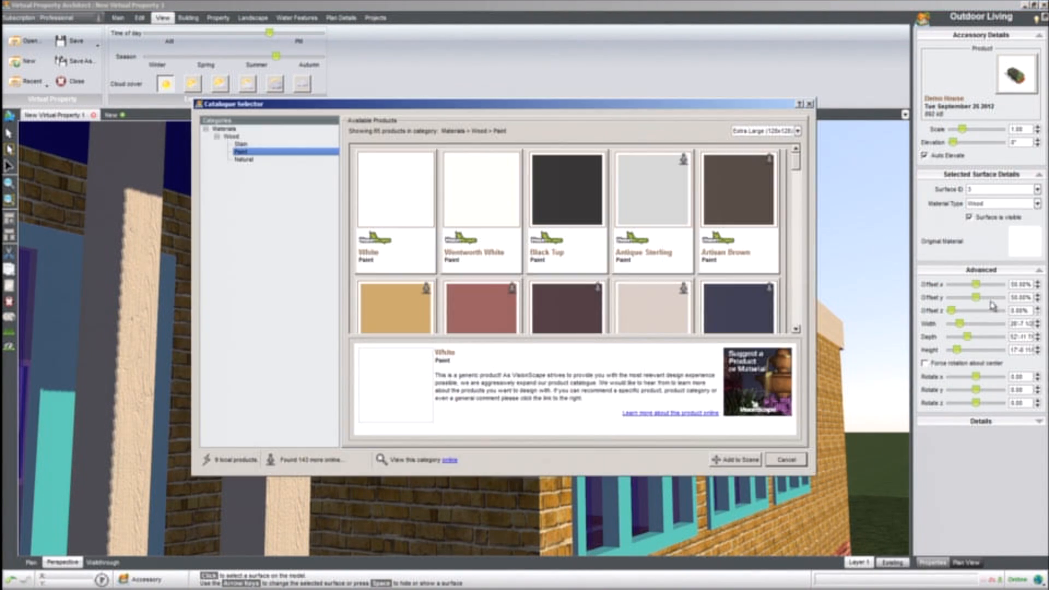
double_click(408, 202)
- Apply the opaque Window Glass from the Glass materials to the window panes and deselect the surface
middle_drag(590, 313, 541, 316)
click(533, 373)
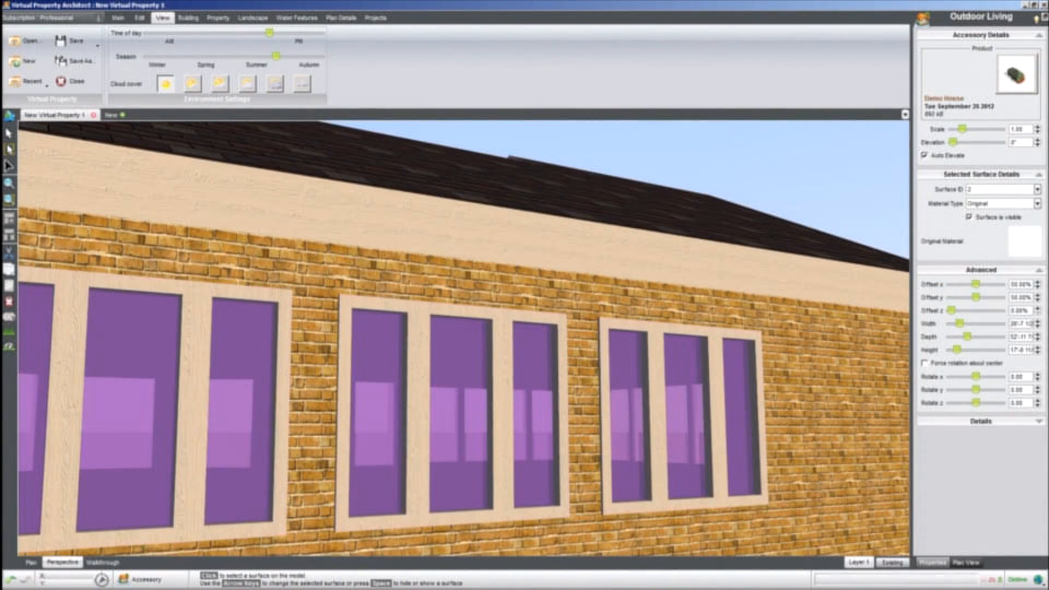
click(996, 202)
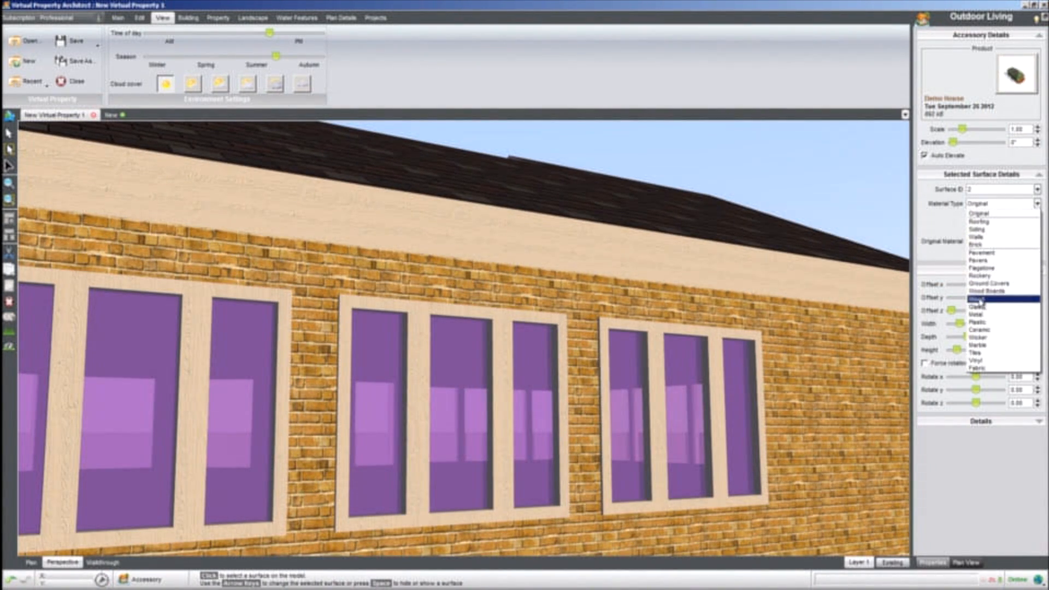
click(977, 308)
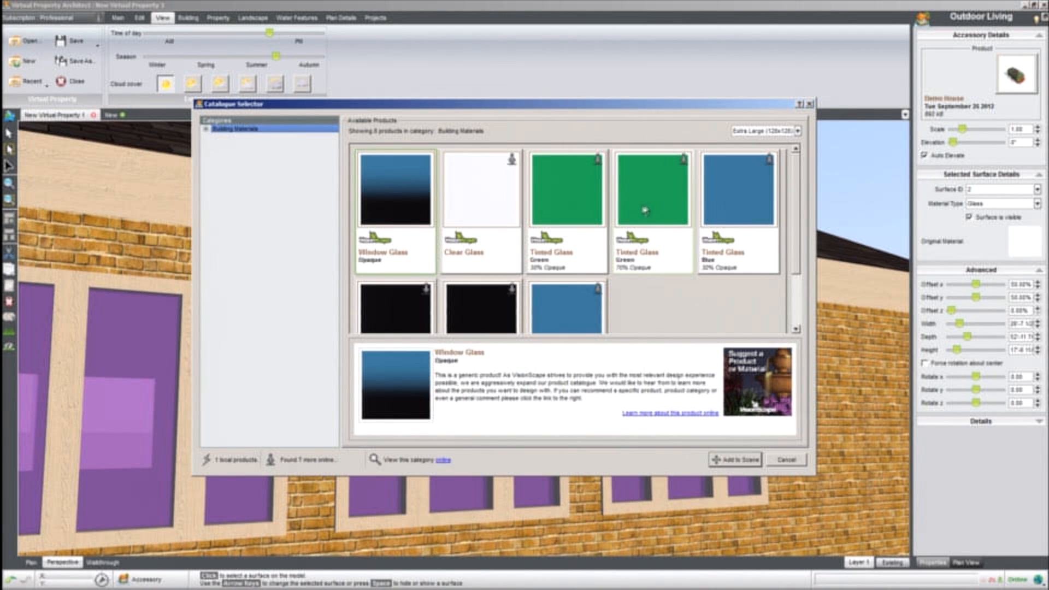
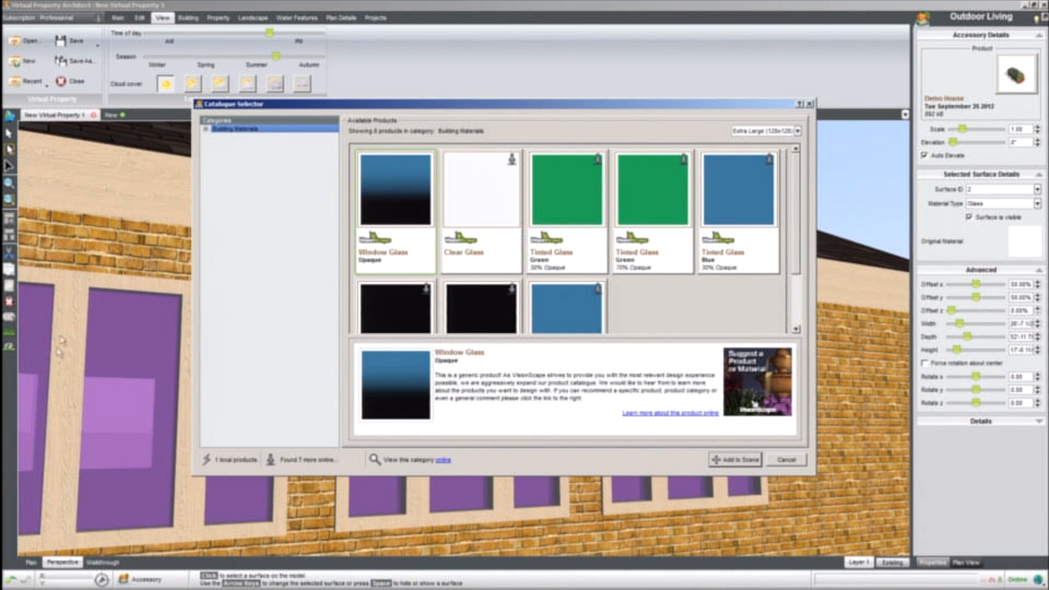
double_click(390, 177)
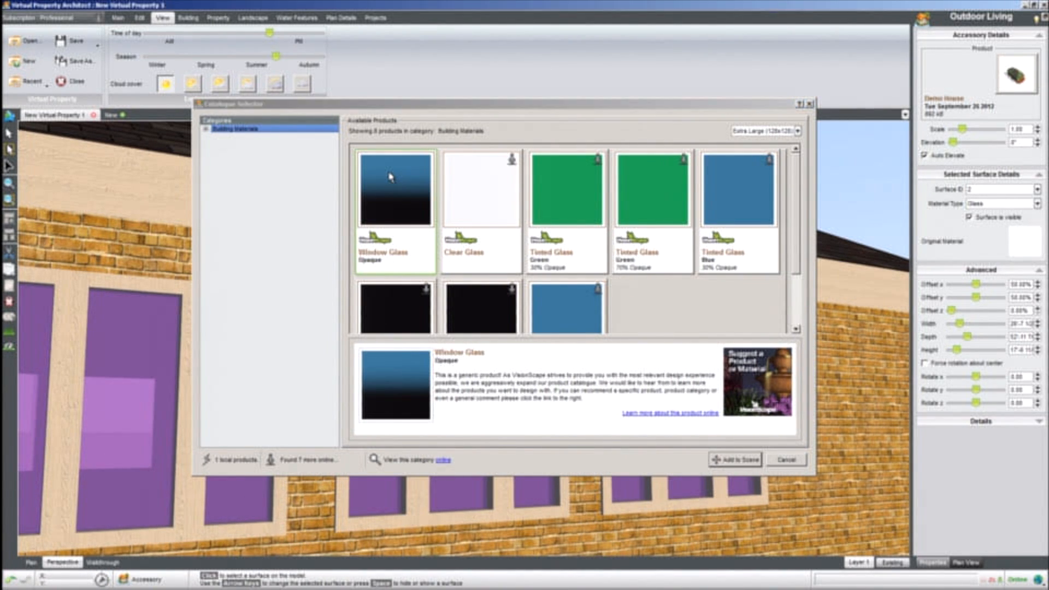
middle_drag(339, 323, 347, 315)
click(702, 173)
- Apply the Brick material Red Brick in Faded to the house's exterior walls
middle_drag(688, 182, 459, 423)
scroll(660, 188, down, 3)
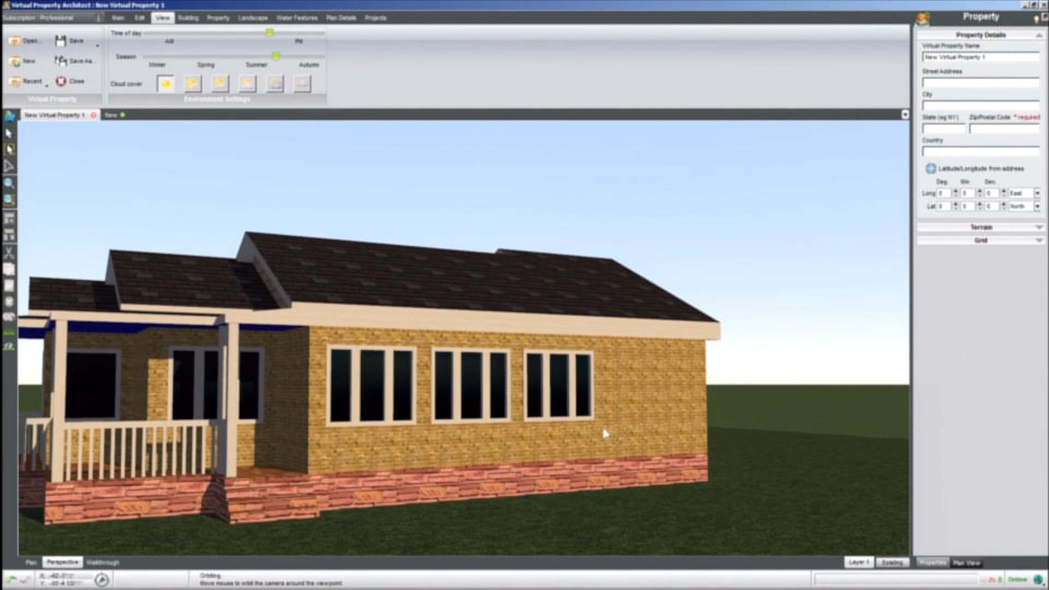
click(657, 382)
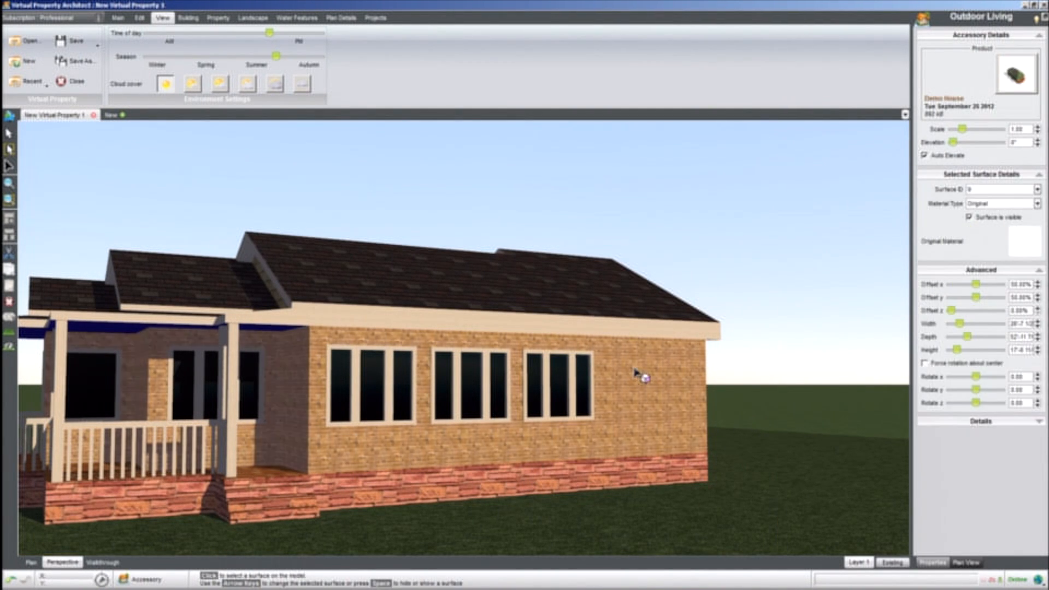
click(988, 204)
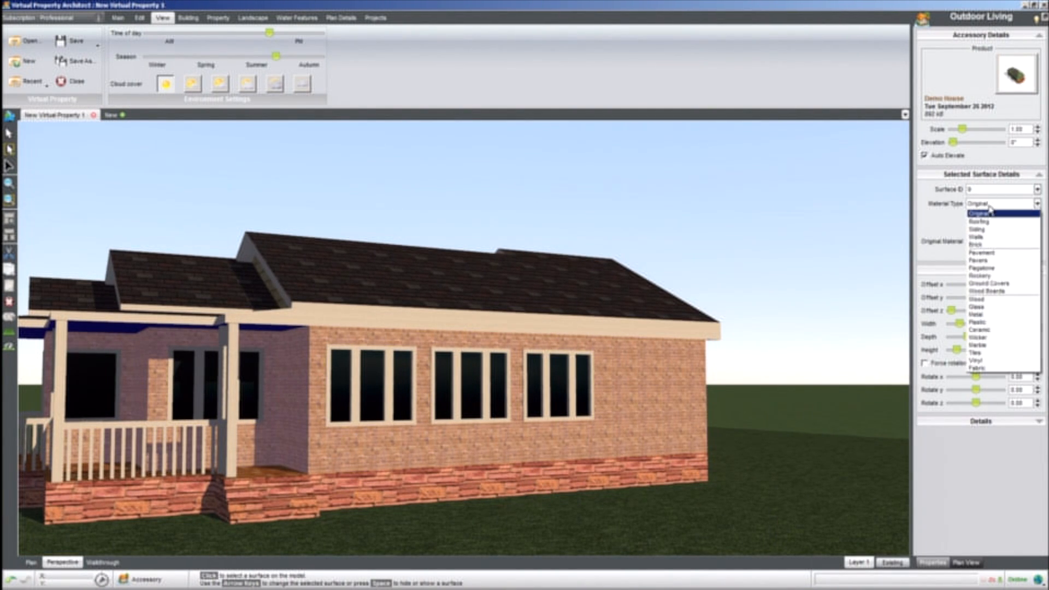
click(986, 246)
drag(394, 112, 633, 137)
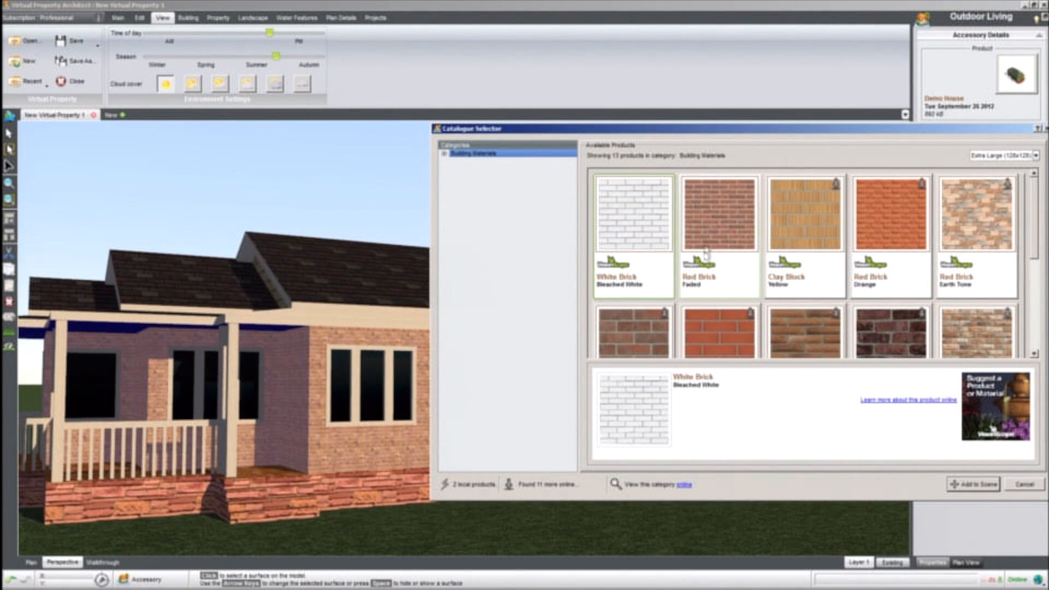
double_click(720, 225)
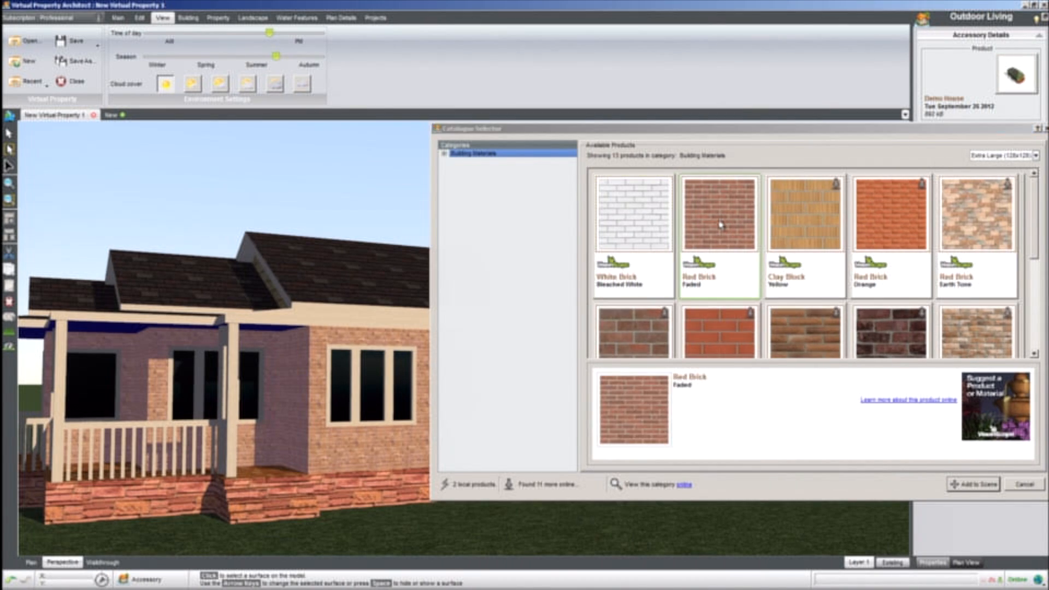
- Set the texture scale of the red brick walls to 2.37 and deselect the surface
scroll(565, 404, up, 5)
scroll(565, 404, up, 3)
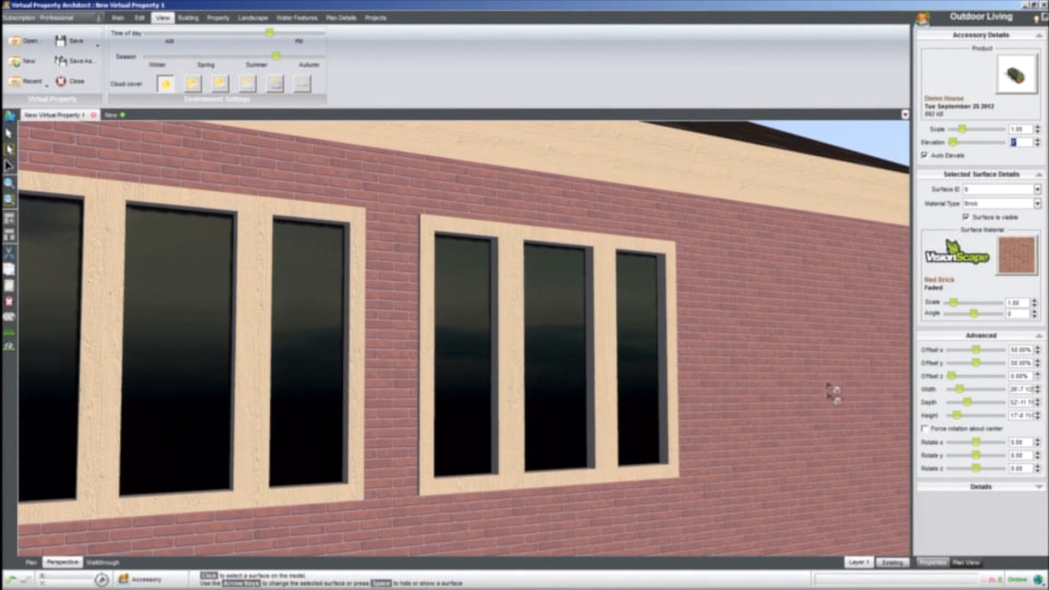
middle_drag(802, 349, 756, 345)
scroll(755, 344, up, 5)
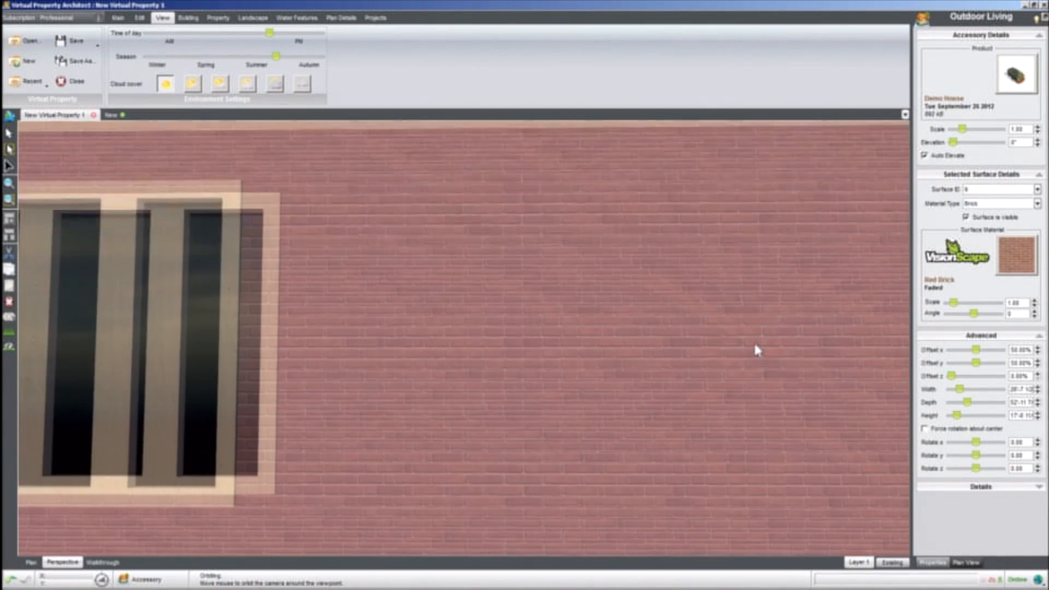
scroll(755, 350, up, 2)
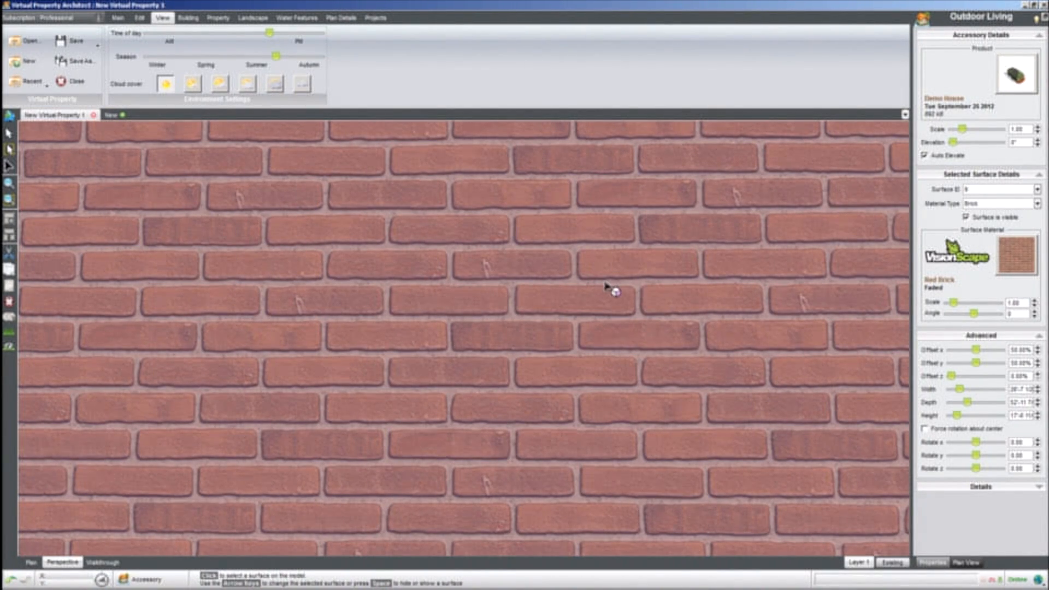
scroll(607, 285, down, 5)
drag(955, 304, 966, 305)
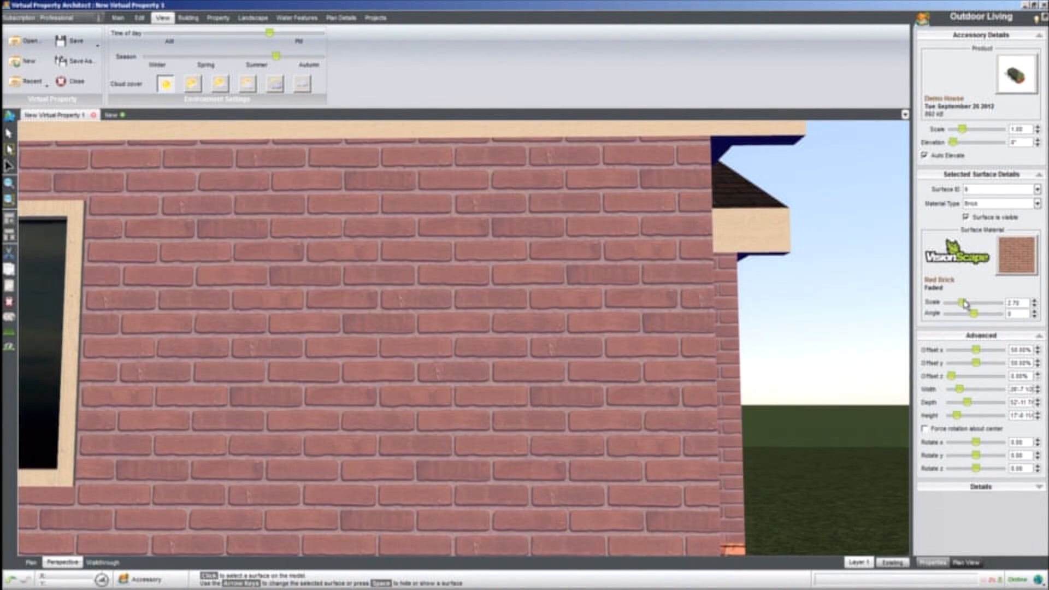
scroll(424, 378, down, 5)
middle_drag(454, 380, 491, 371)
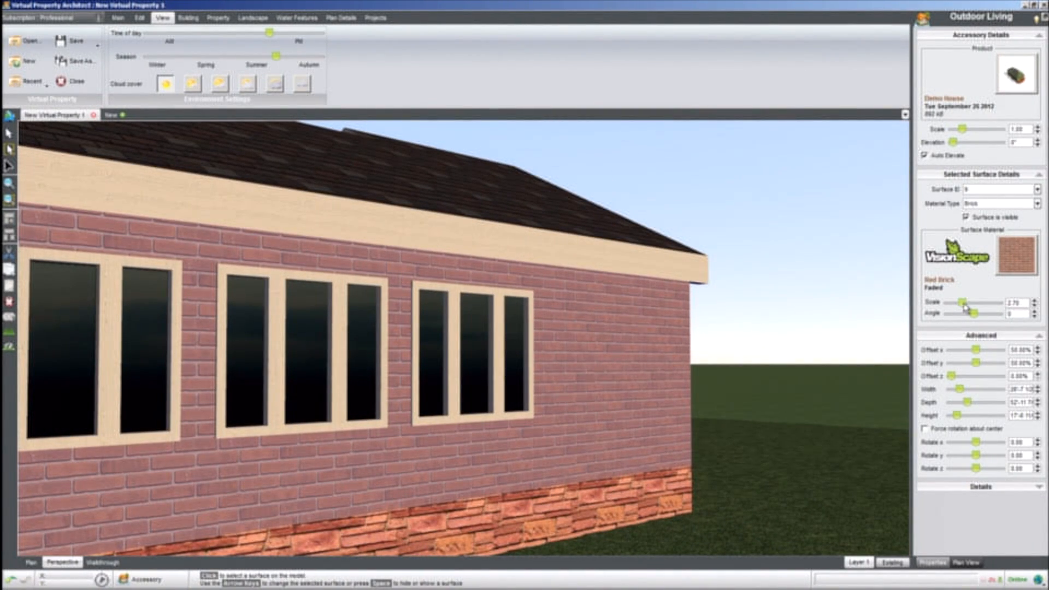
drag(966, 307, 964, 308)
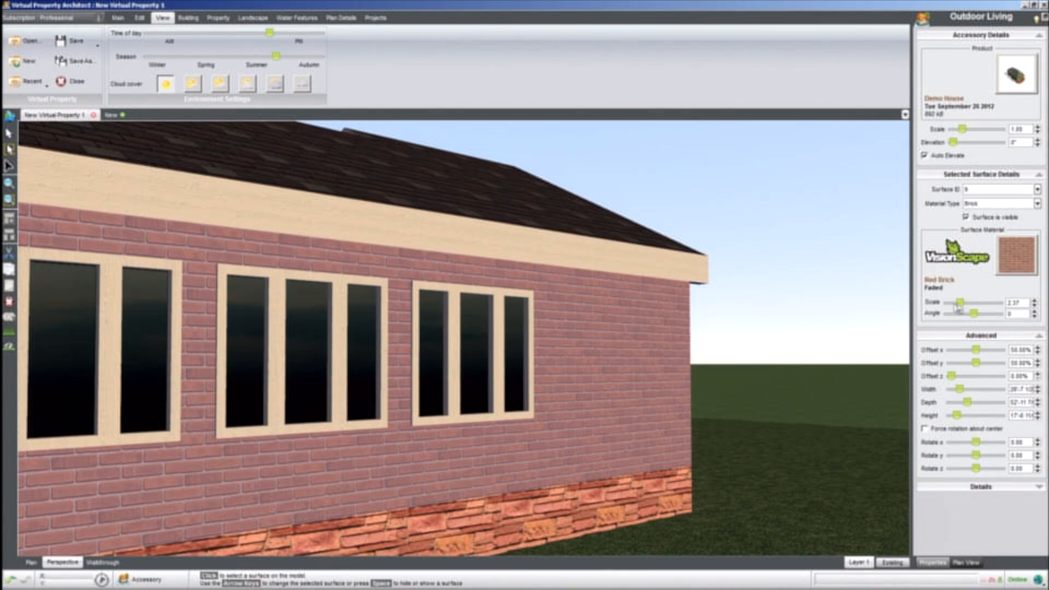
click(773, 327)
- Apply the Walls stone Fremont, Wet Fieldstone, to the house's foundation and porch steps and deselect the surface
middle_drag(579, 344, 599, 344)
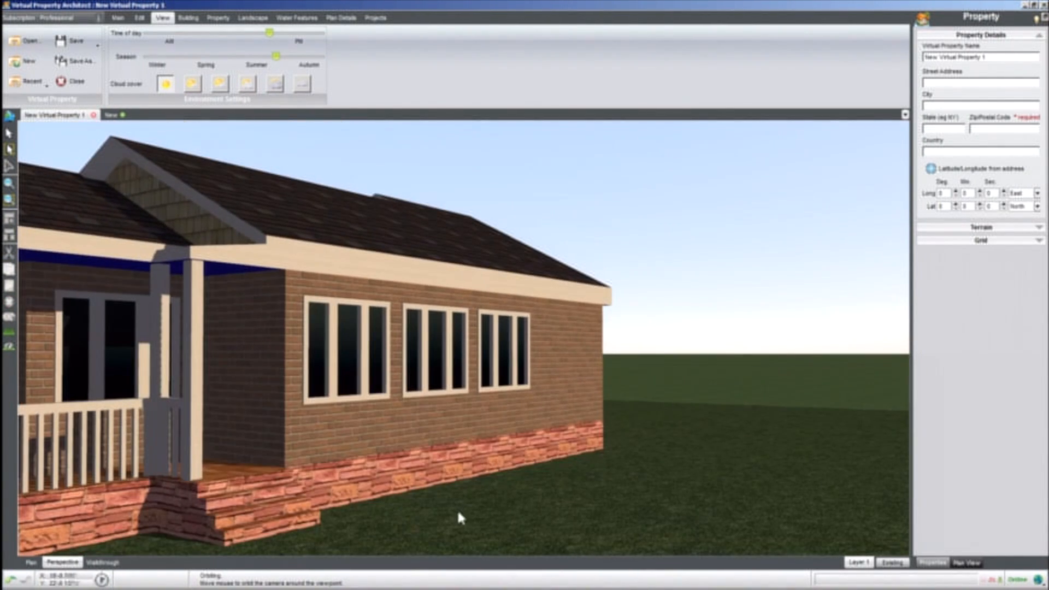
click(482, 466)
click(987, 205)
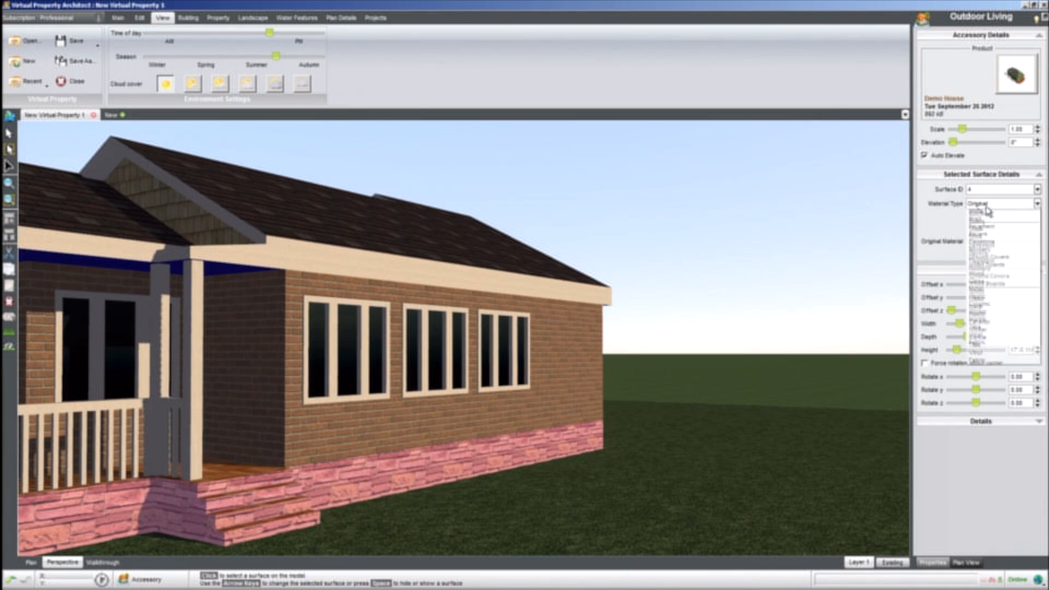
click(987, 241)
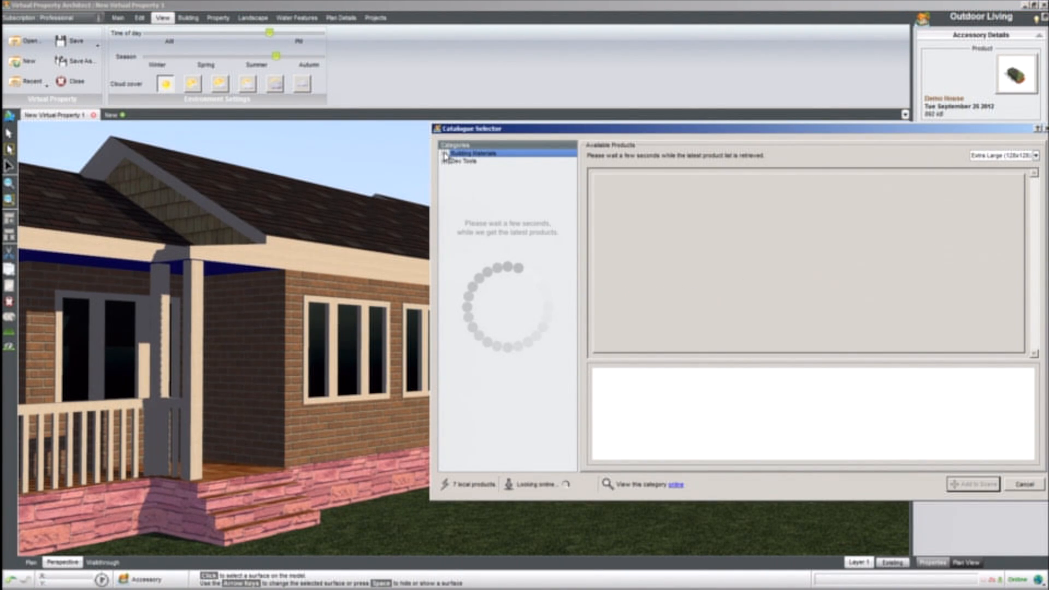
click(457, 169)
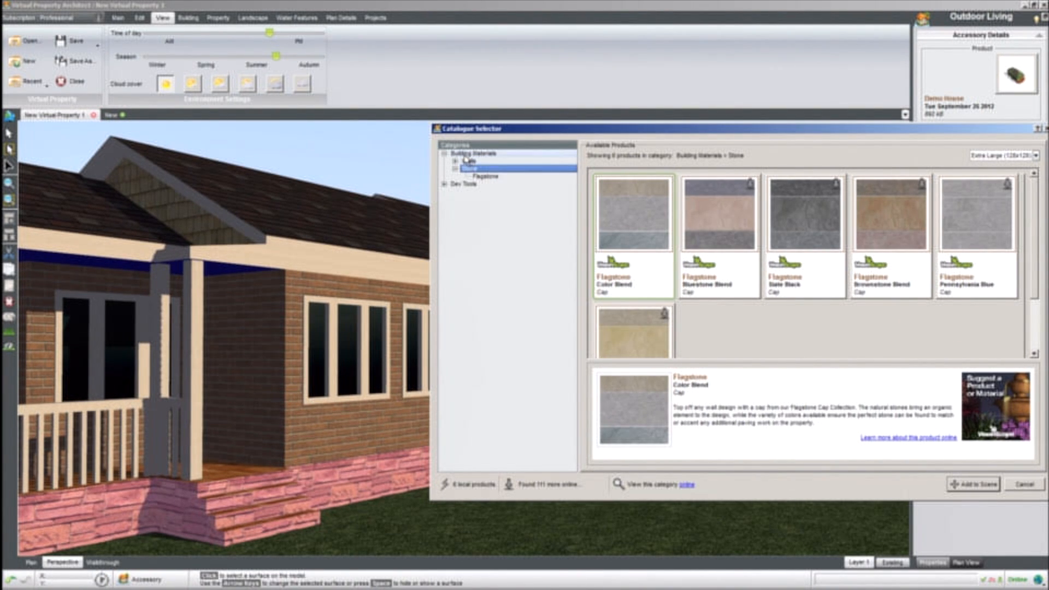
click(468, 161)
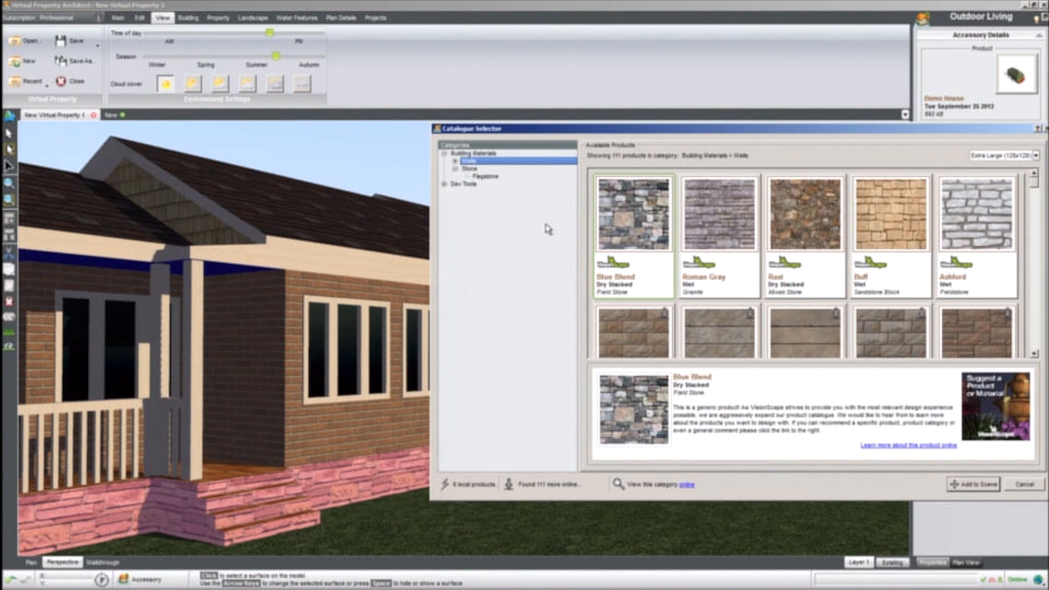
click(456, 161)
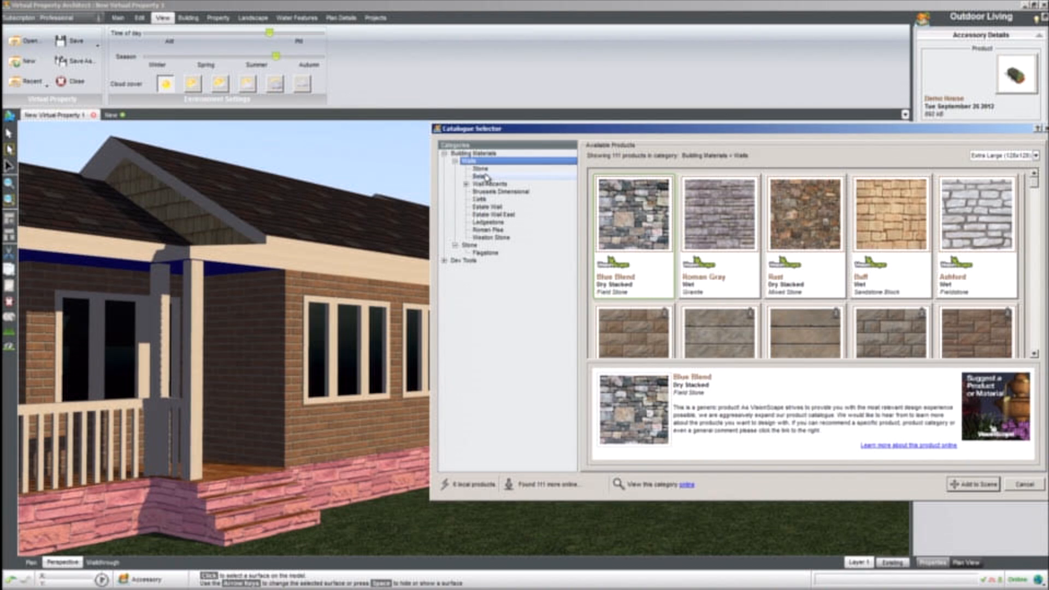
click(484, 170)
scroll(801, 225, down, 3)
scroll(709, 233, down, 2)
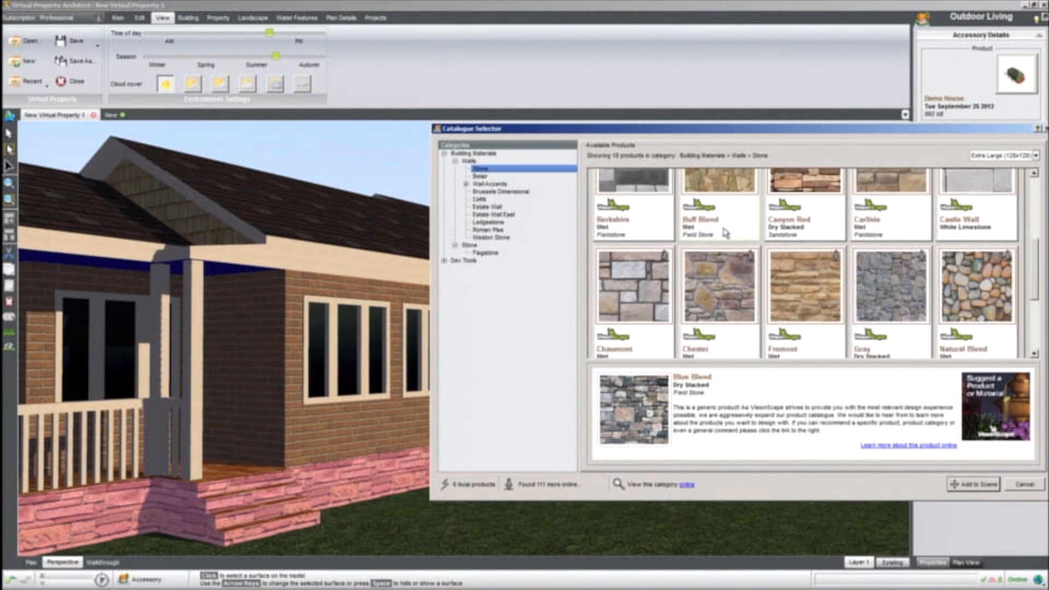
double_click(811, 313)
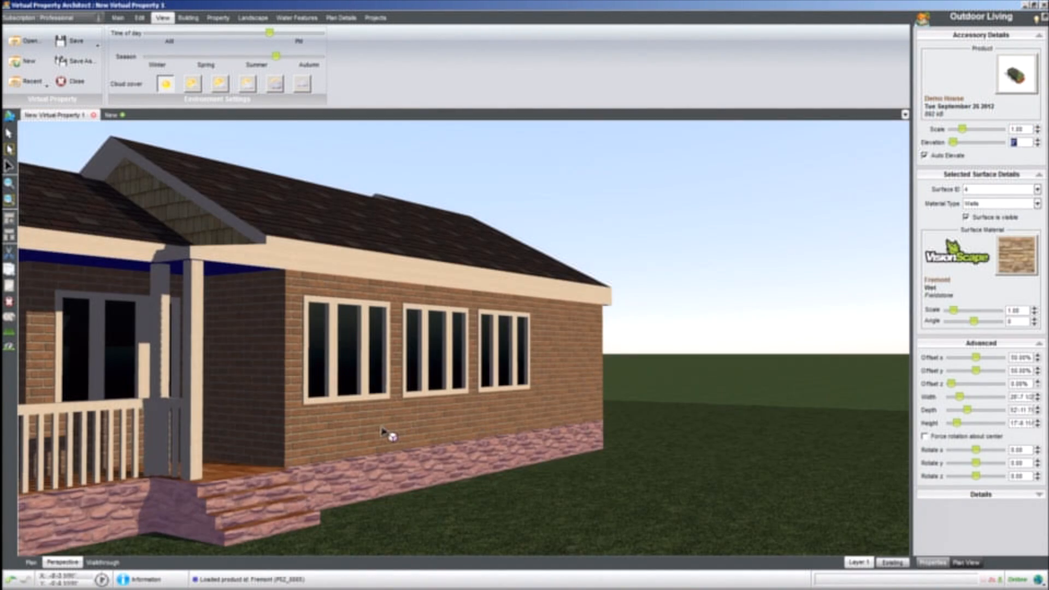
click(646, 393)
- Set the scene's time of day to about 10:47
middle_drag(646, 393, 495, 389)
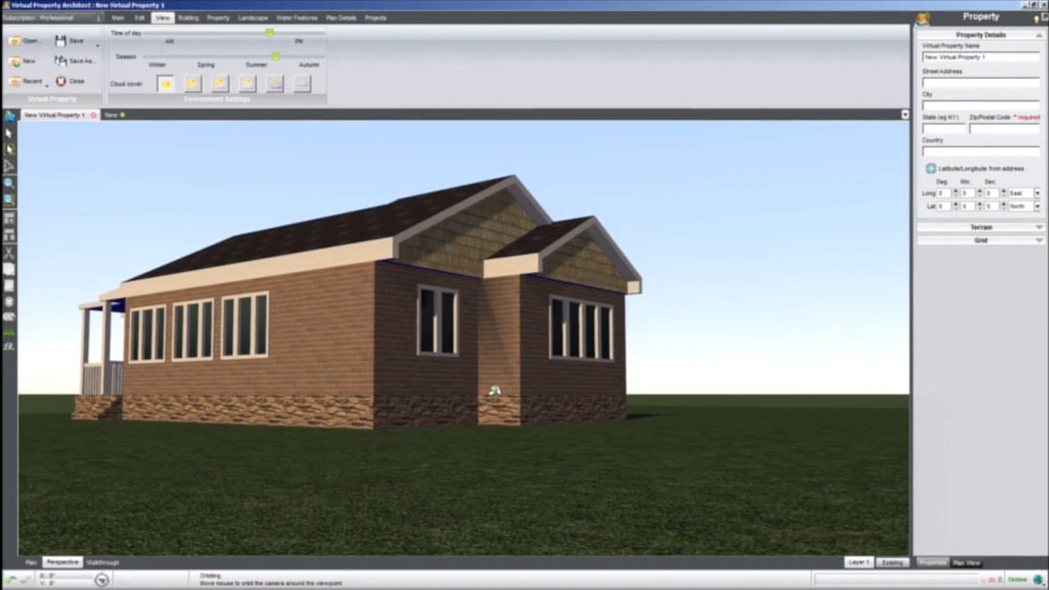
scroll(491, 383, up, 10)
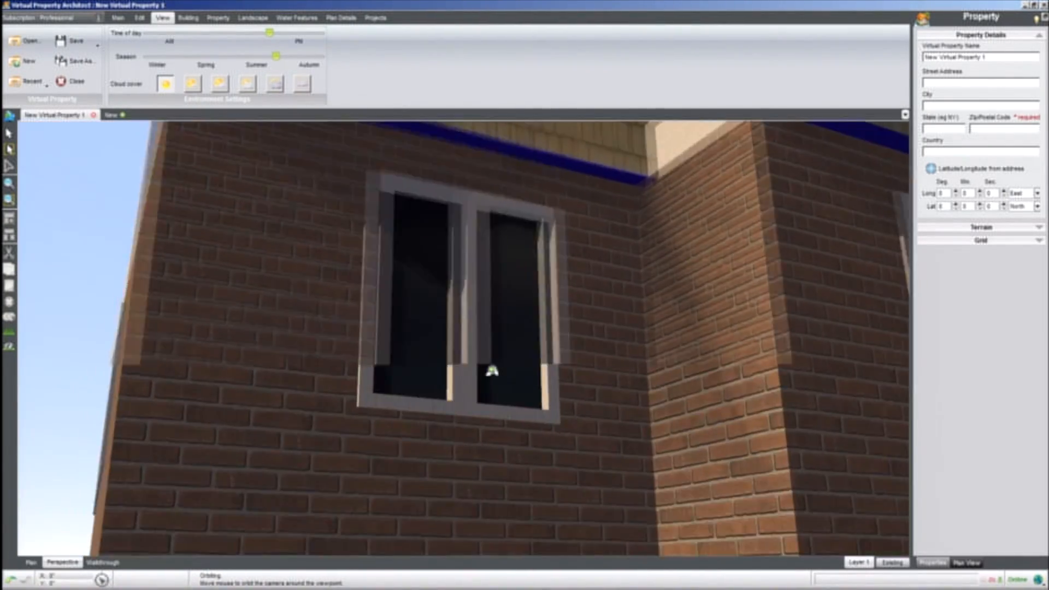
scroll(492, 372, down, 10)
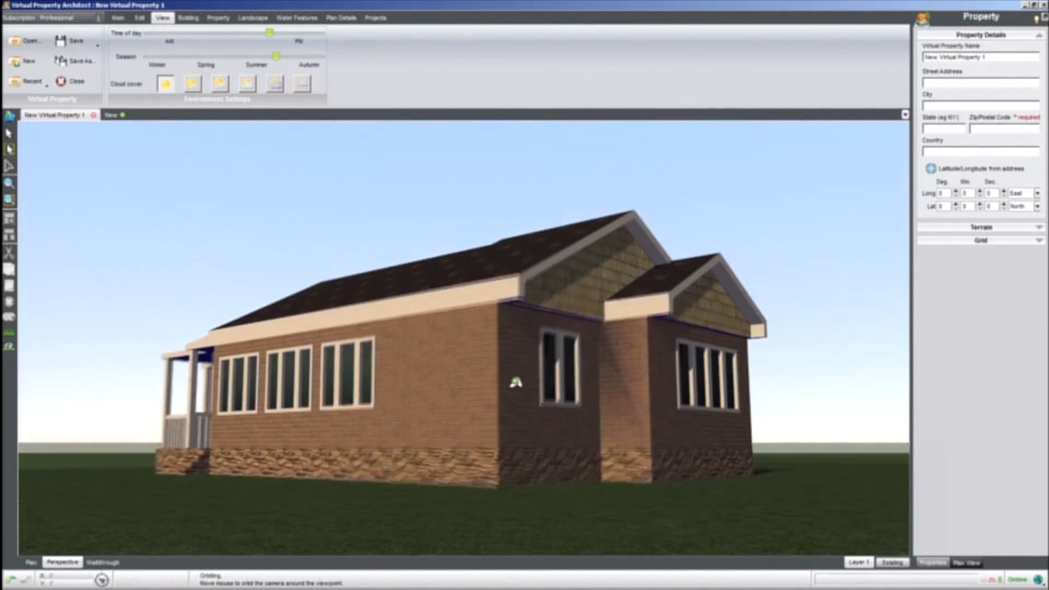
middle_drag(516, 382, 512, 383)
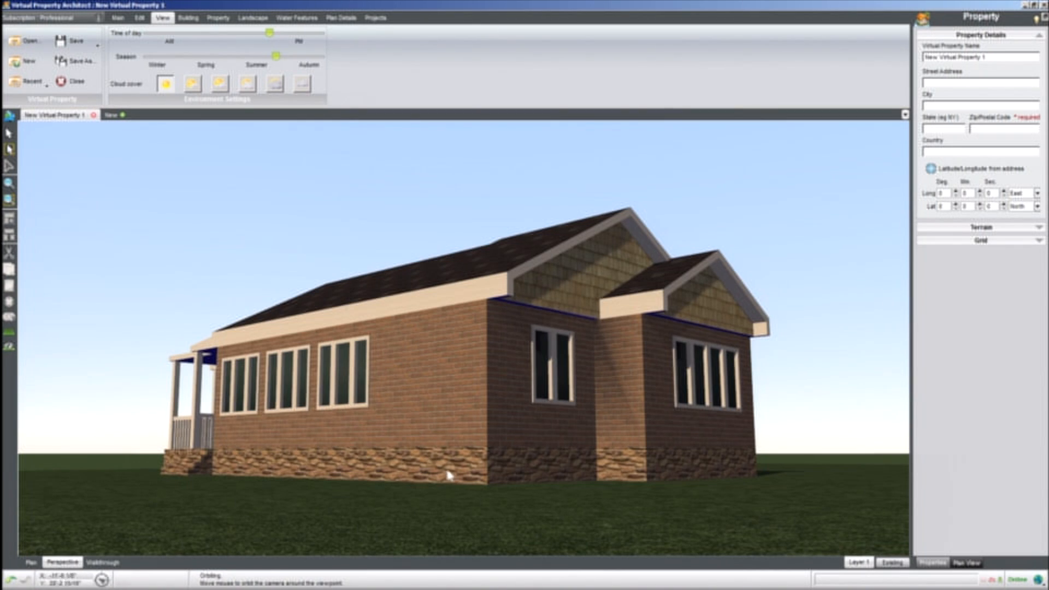
mouse_move(268, 33)
mouse_down()
mouse_move(252, 37)
mouse_move(275, 42)
mouse_move(251, 52)
mouse_move(269, 52)
mouse_up()
- Apply the White paint finish from the Wood materials to the blue porch ceiling
middle_drag(256, 229, 405, 301)
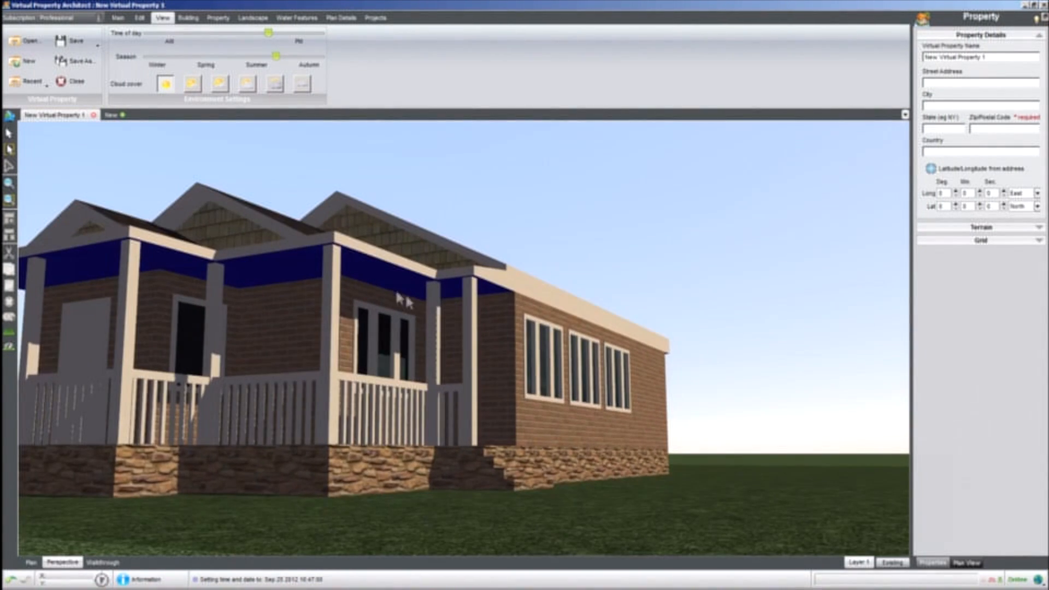
click(374, 269)
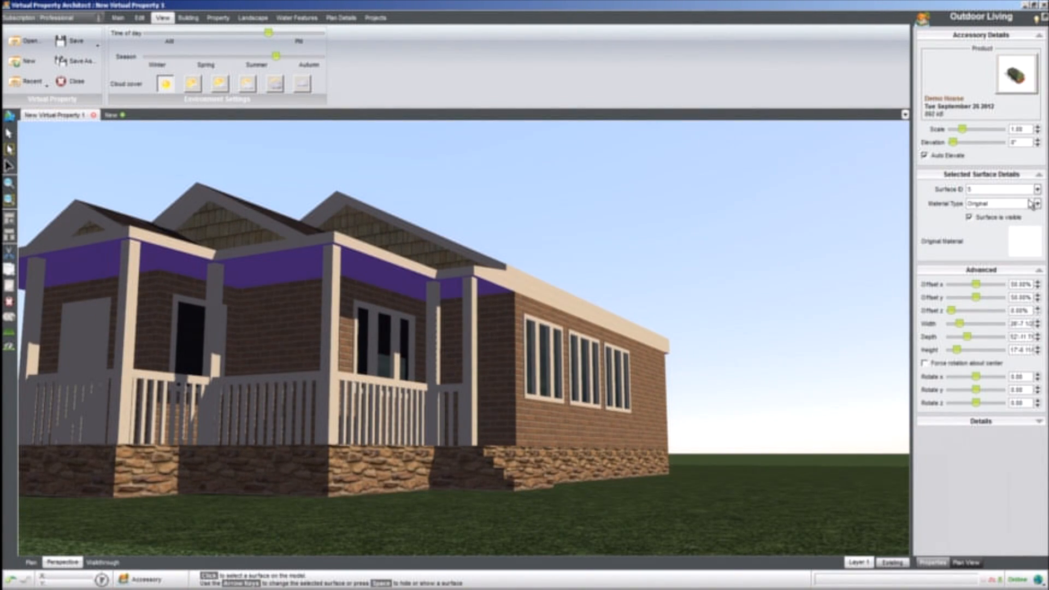
click(1034, 203)
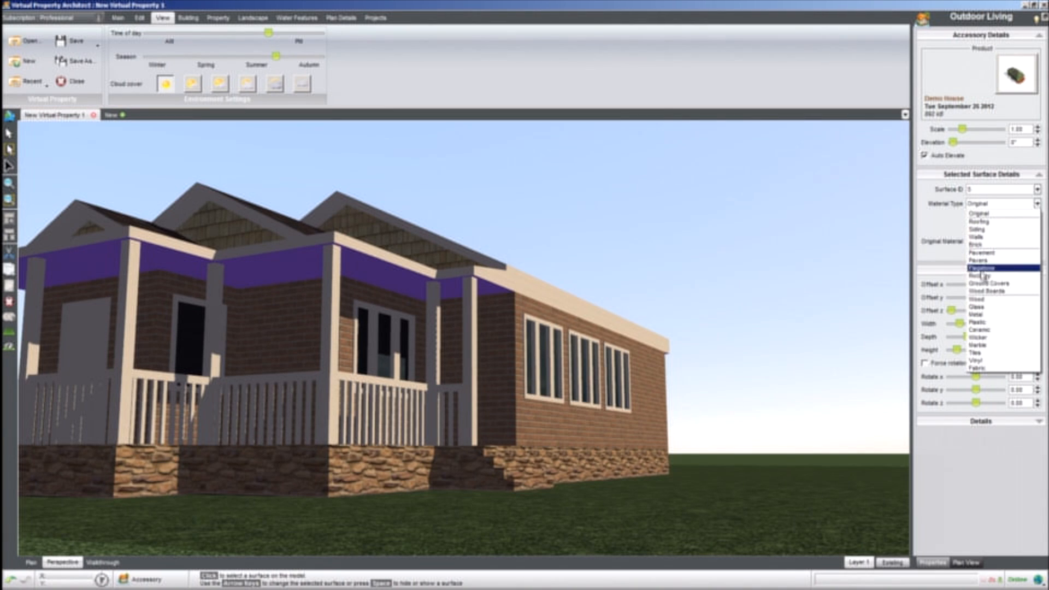
click(984, 299)
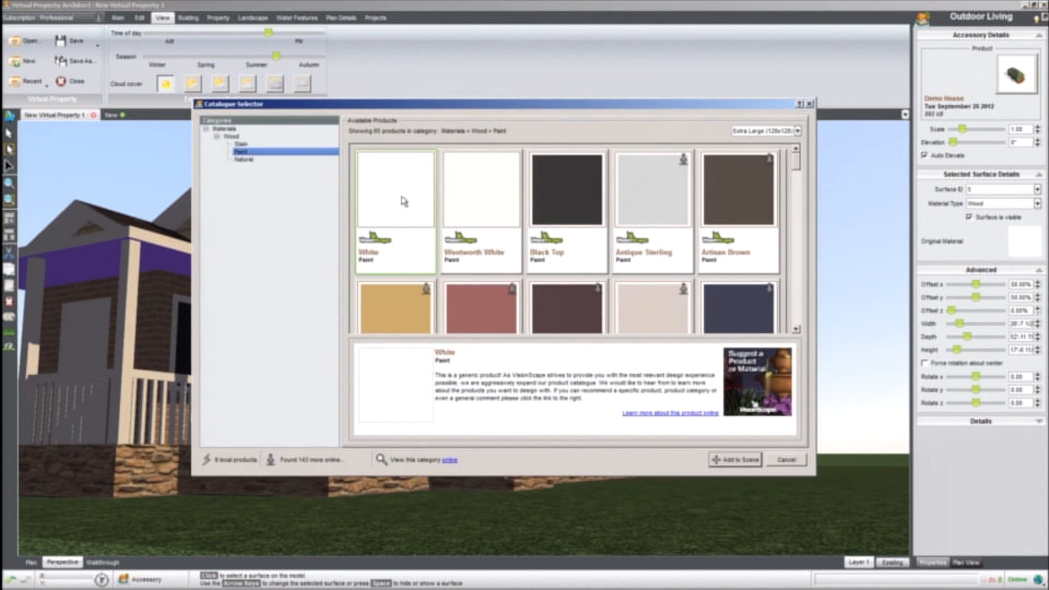
double_click(404, 201)
- Apply the Roofing shake Cedar in Light Brown to the gable surfaces and deselect them
click(441, 249)
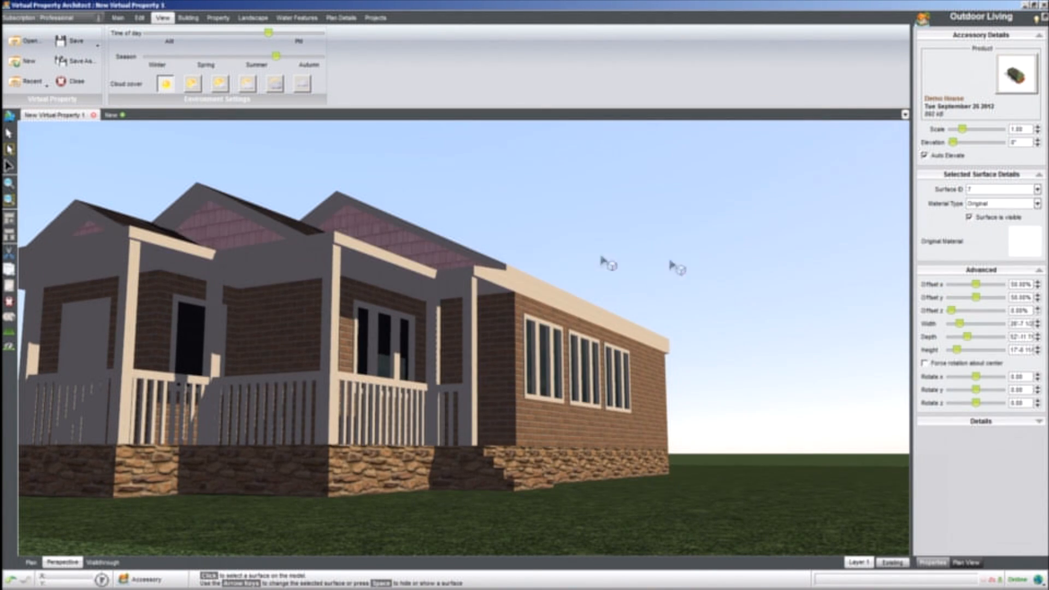
click(996, 204)
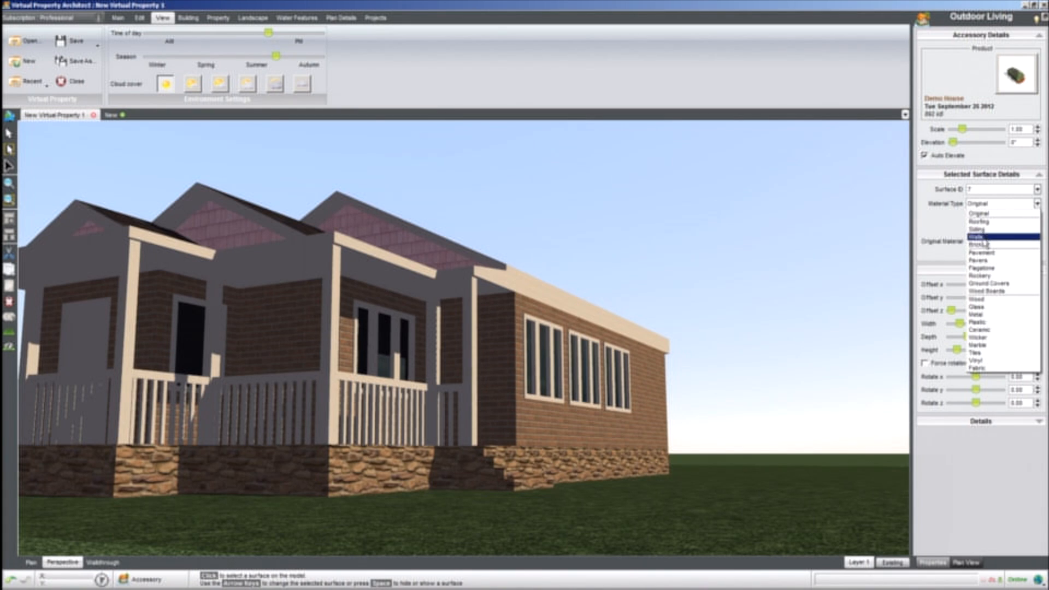
click(979, 221)
mouse_move(798, 162)
mouse_down()
mouse_move(798, 192)
mouse_move(799, 175)
mouse_up()
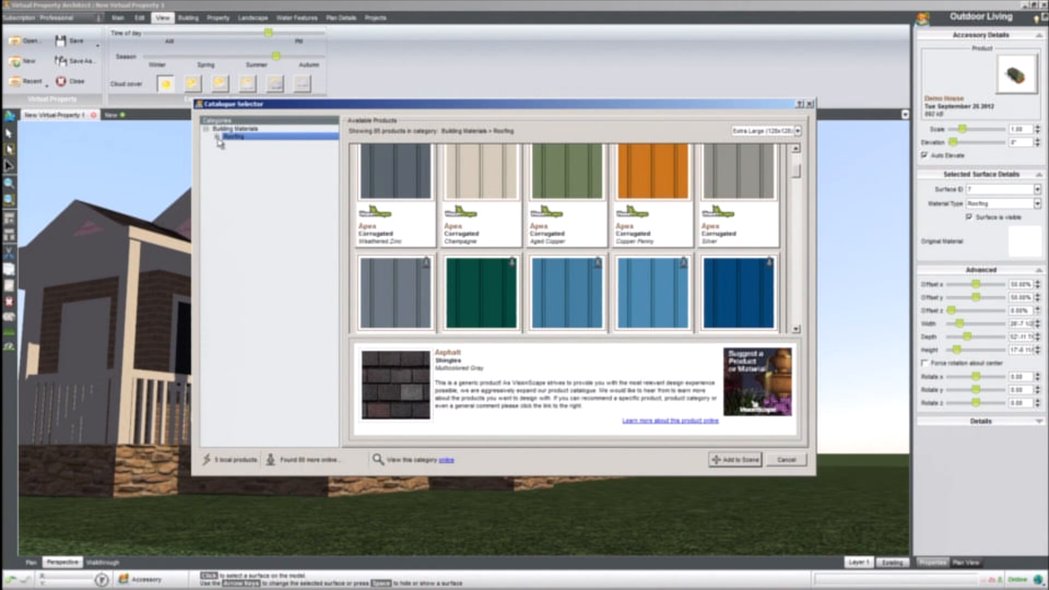
drag(328, 105, 507, 160)
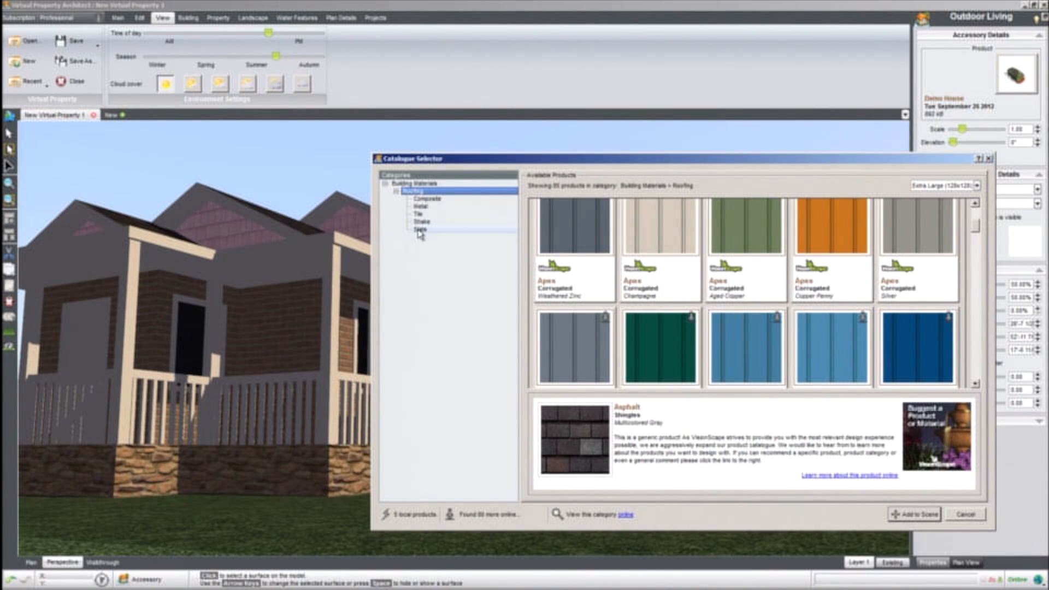
click(422, 223)
drag(974, 361, 986, 300)
double_click(926, 239)
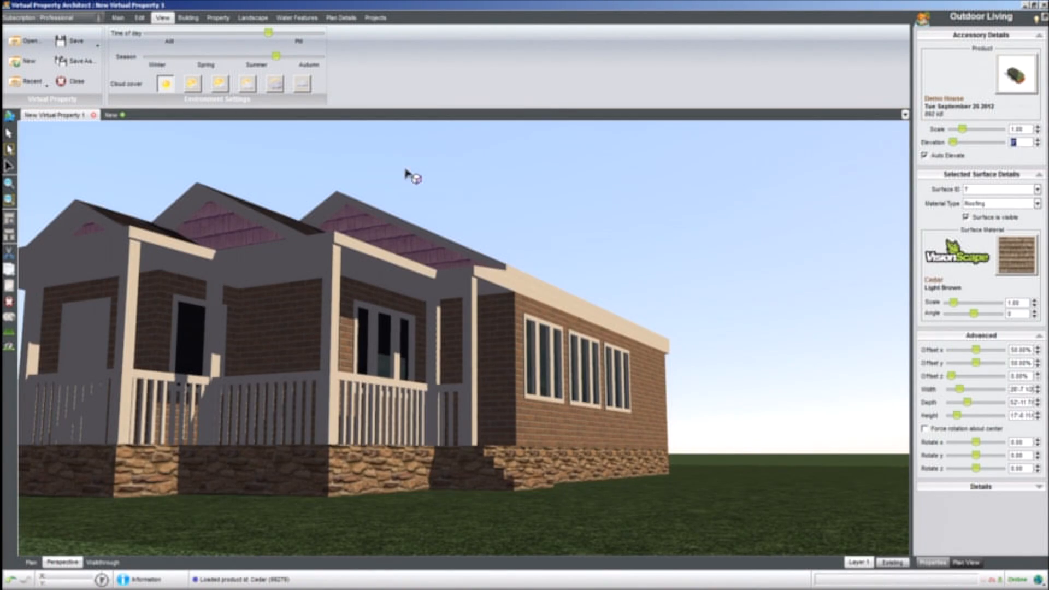
click(493, 197)
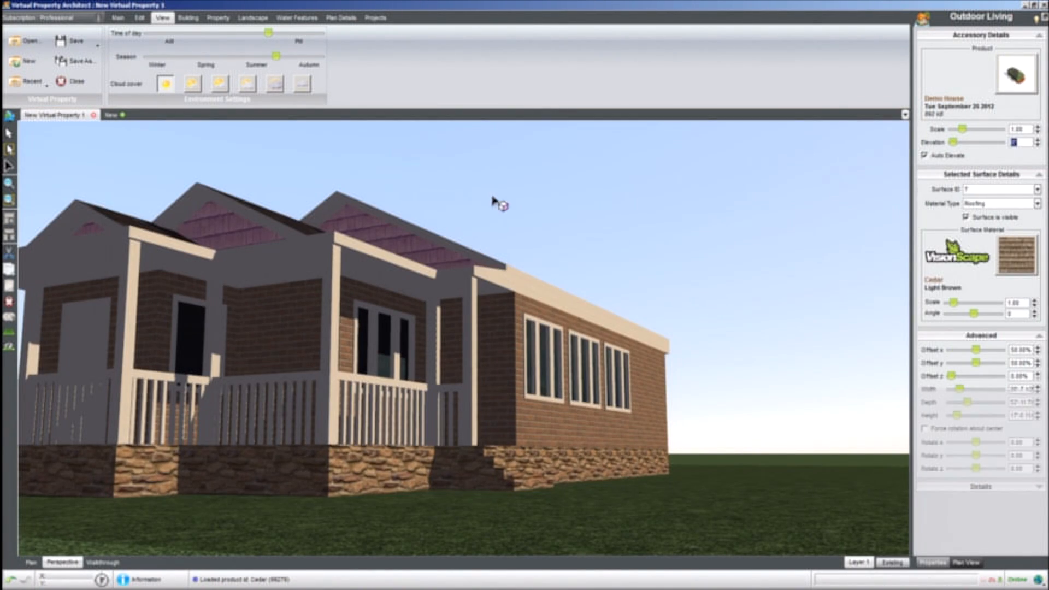
- Apply the White painted wood from the Wood Boards materials to the porch floor and step treads and deselect the surface
middle_drag(426, 242, 473, 352)
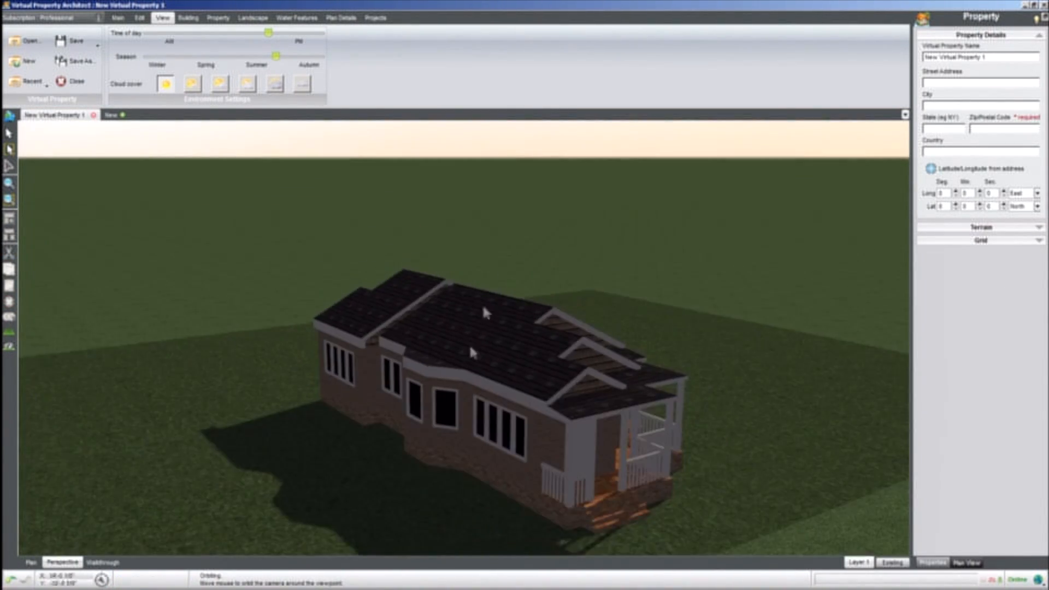
click(606, 487)
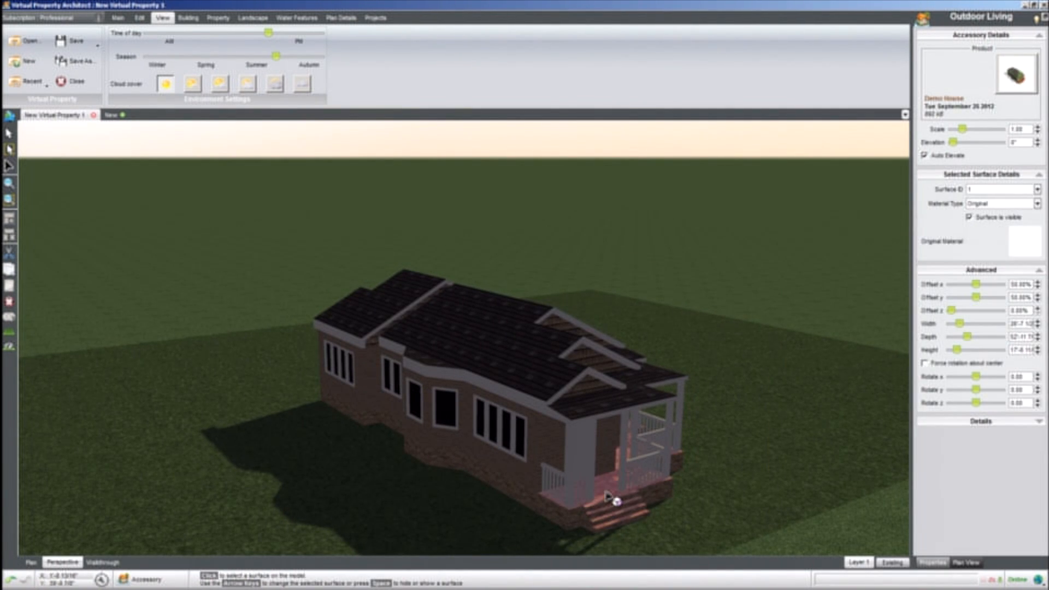
right_drag(608, 492, 562, 388)
middle_drag(562, 388, 565, 402)
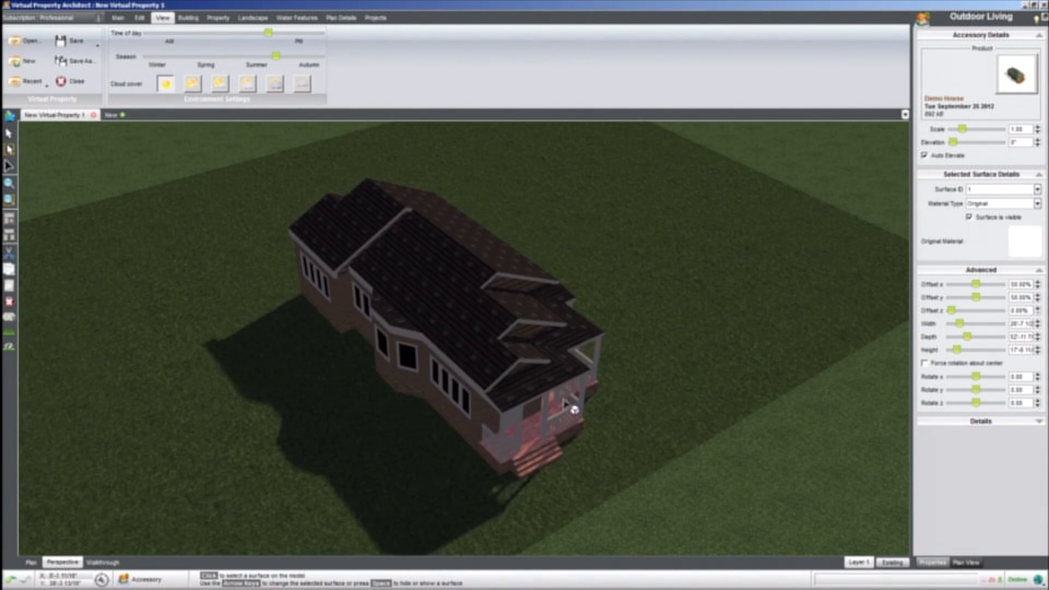
scroll(564, 402, up, 8)
scroll(562, 398, down, 2)
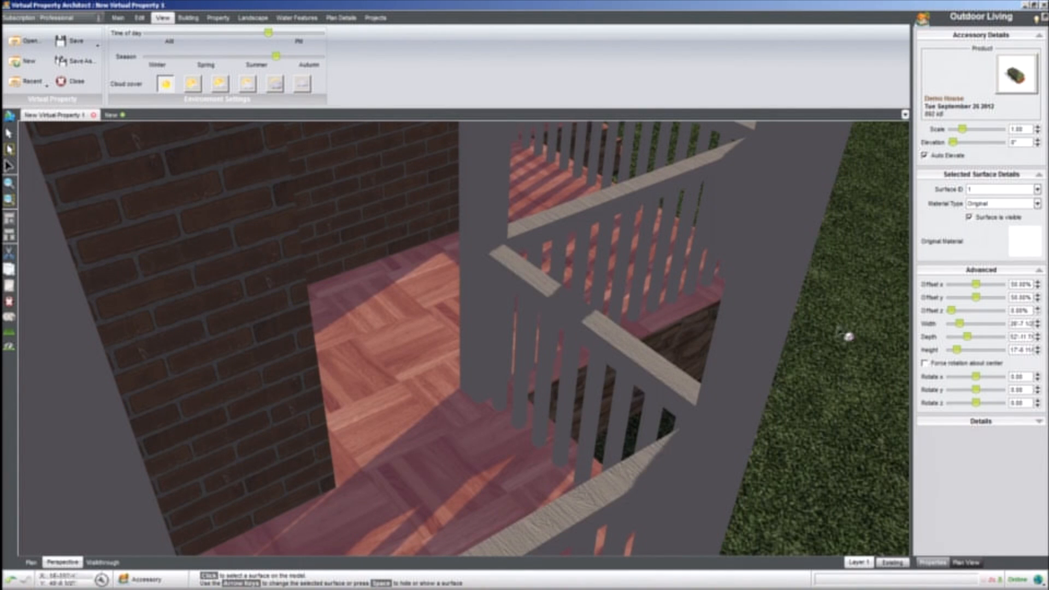
click(999, 204)
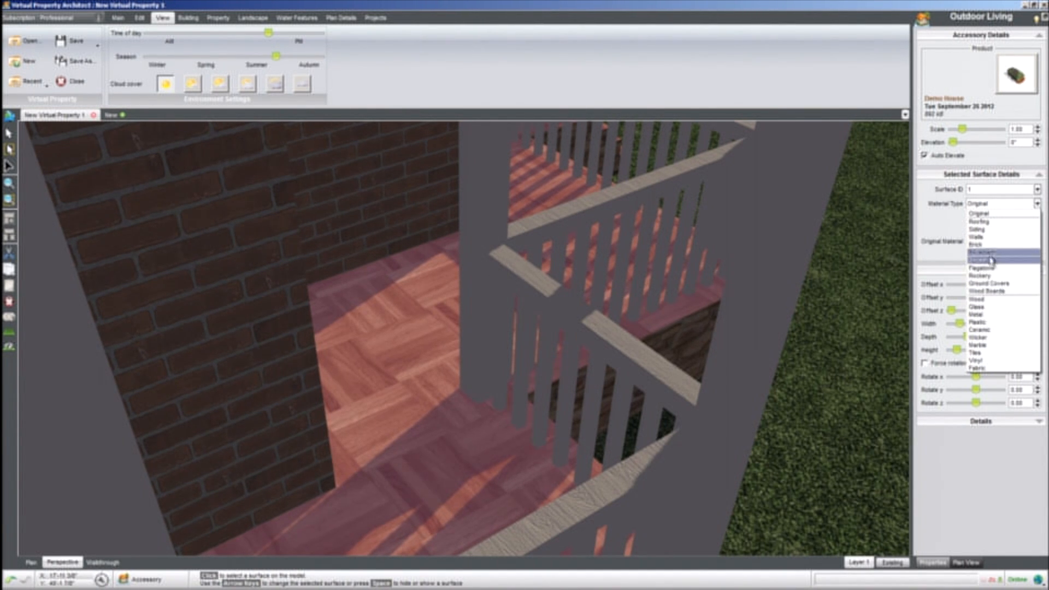
click(989, 291)
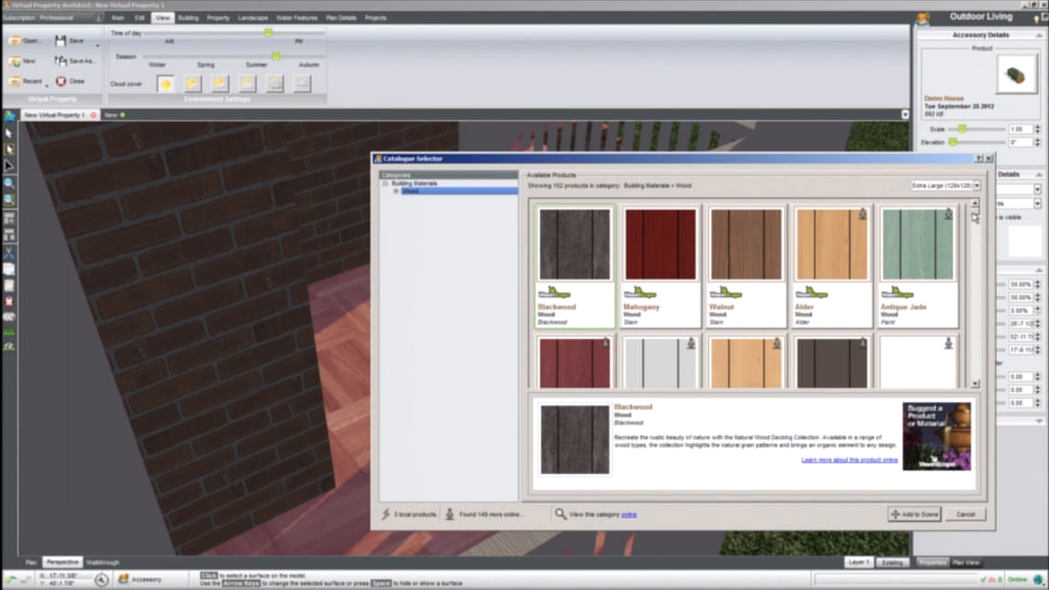
scroll(977, 219, down, 2)
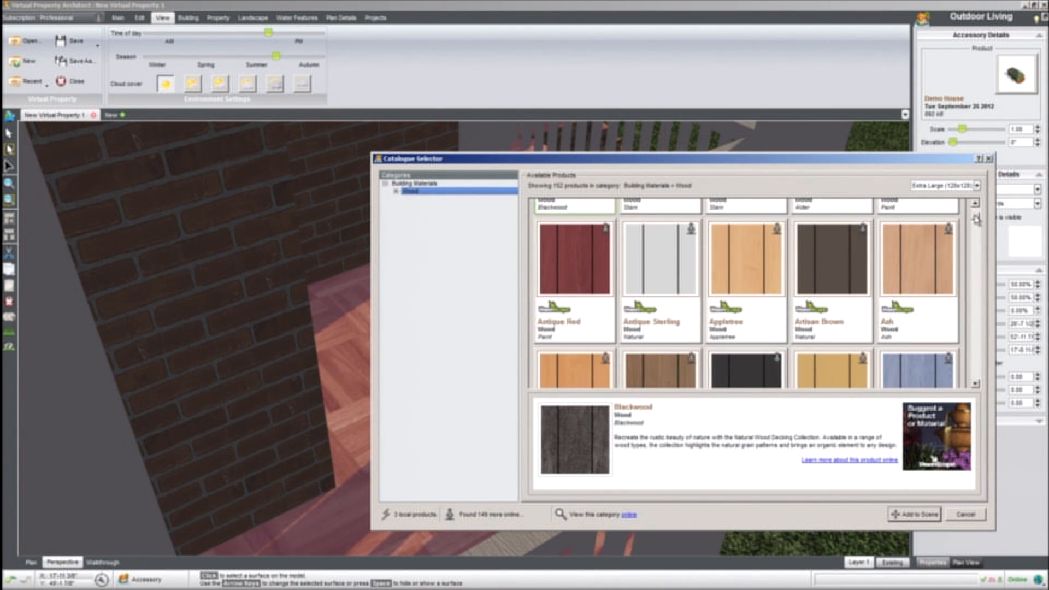
scroll(975, 220, down, 5)
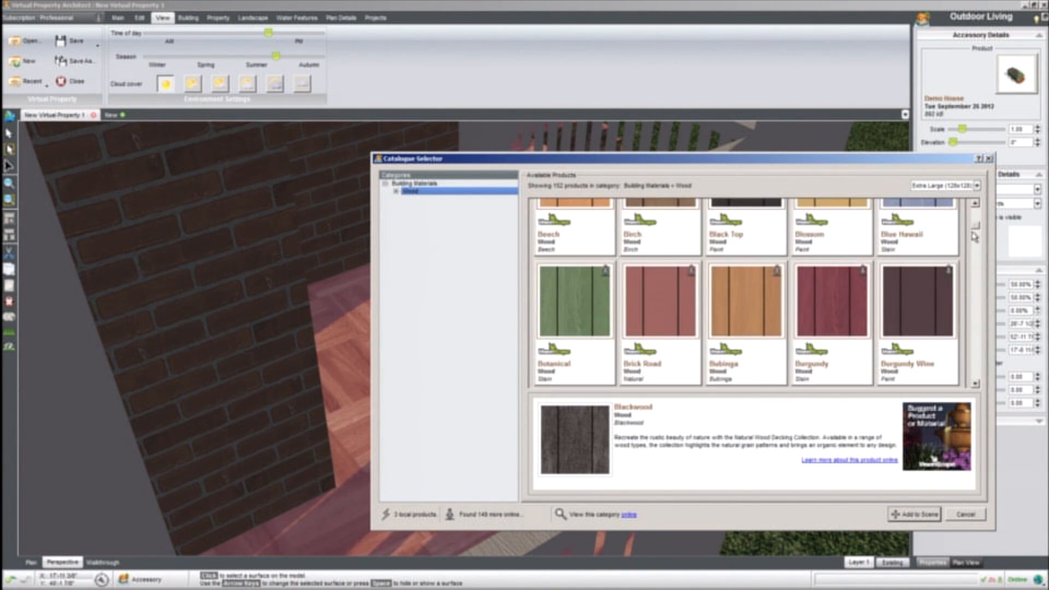
scroll(976, 245, down, 1)
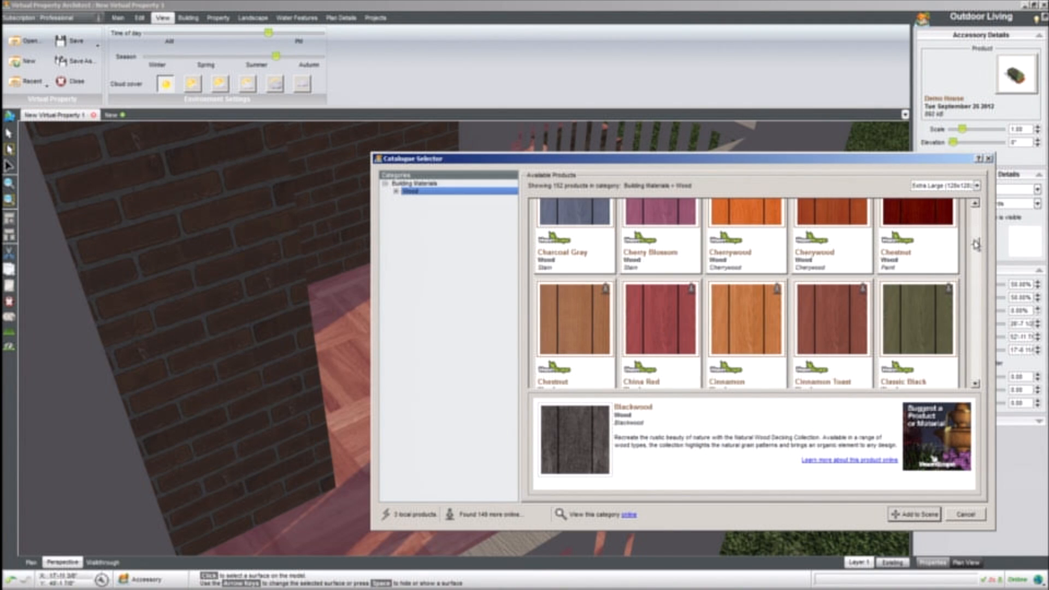
scroll(976, 249, down, 4)
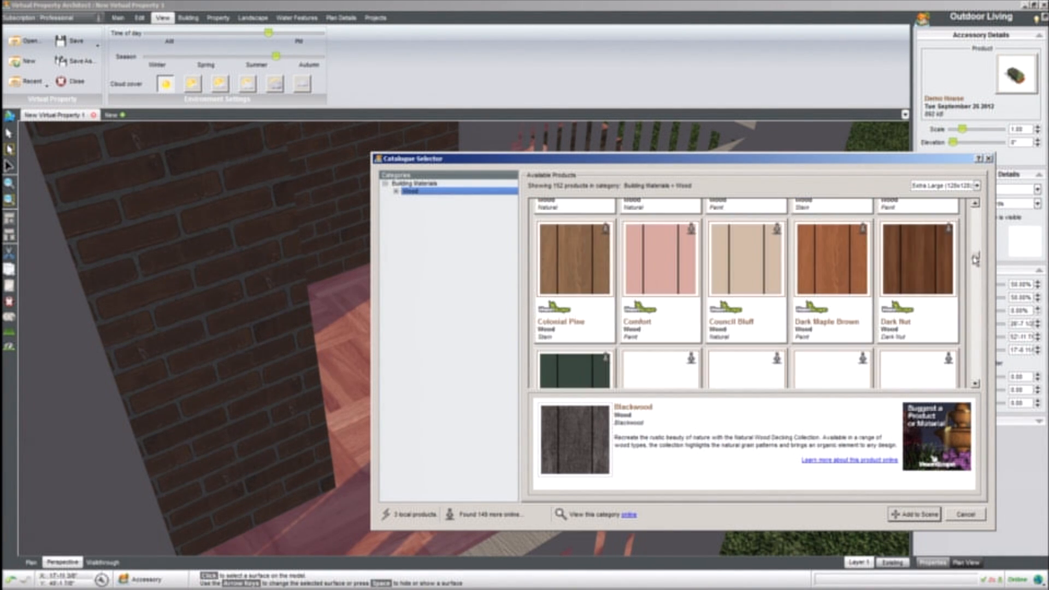
drag(975, 264, 974, 375)
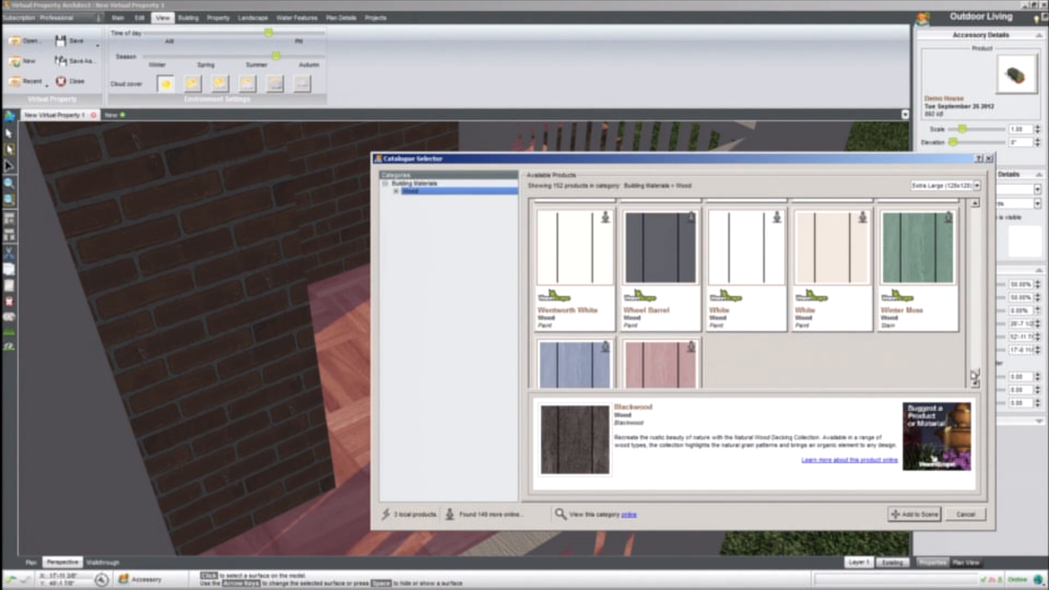
double_click(739, 253)
scroll(733, 268, down, 3)
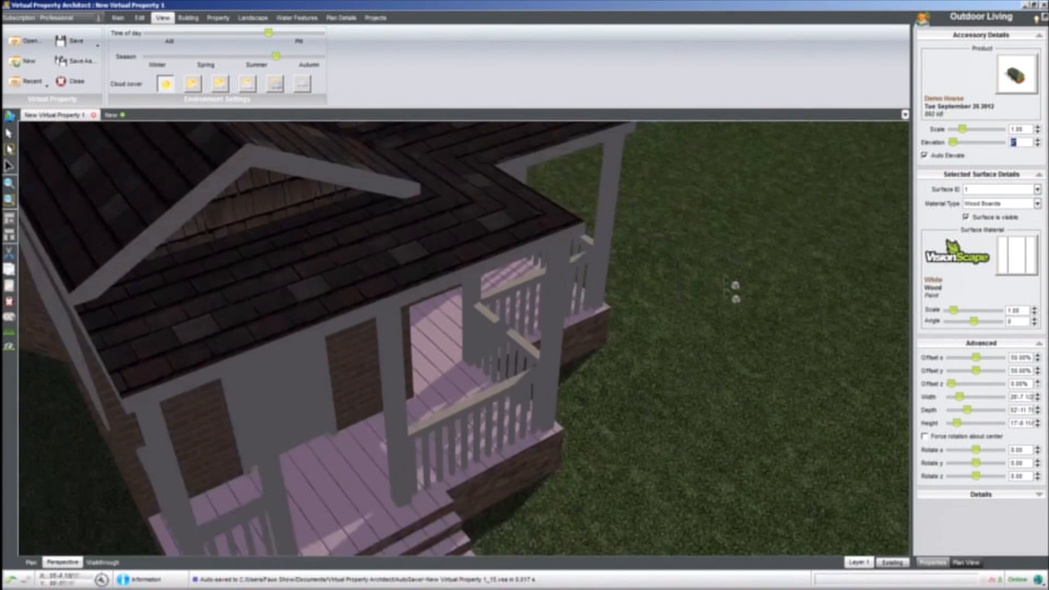
click(724, 295)
middle_drag(725, 331, 737, 306)
scroll(487, 247, down, 5)
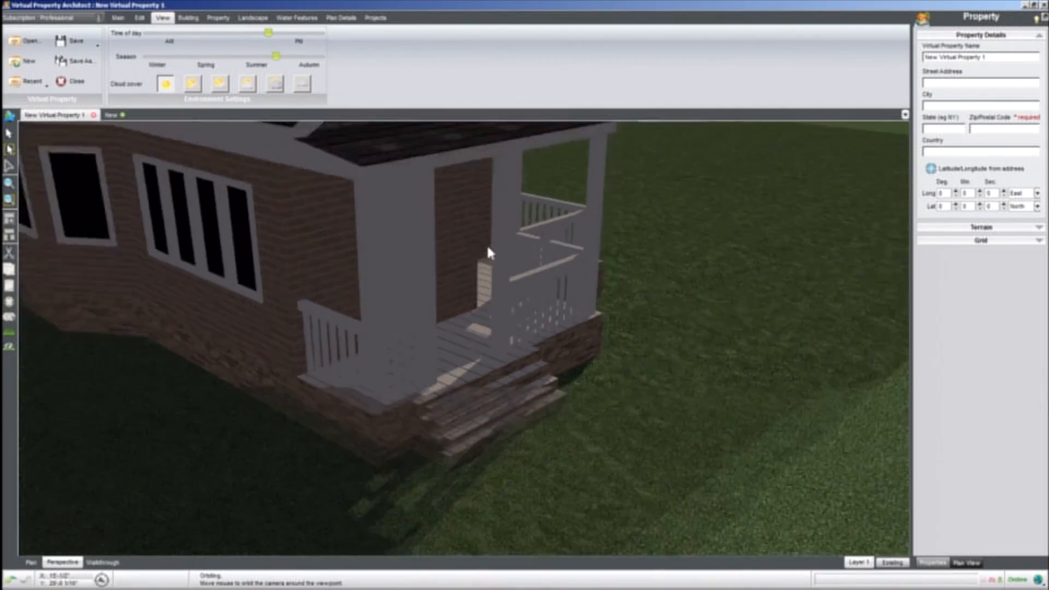
- Compare the re-textured house with the original House model on the Trimble 3D Warehouse page and inspect its exterior
middle_drag(563, 241, 445, 228)
scroll(468, 239, up, 3)
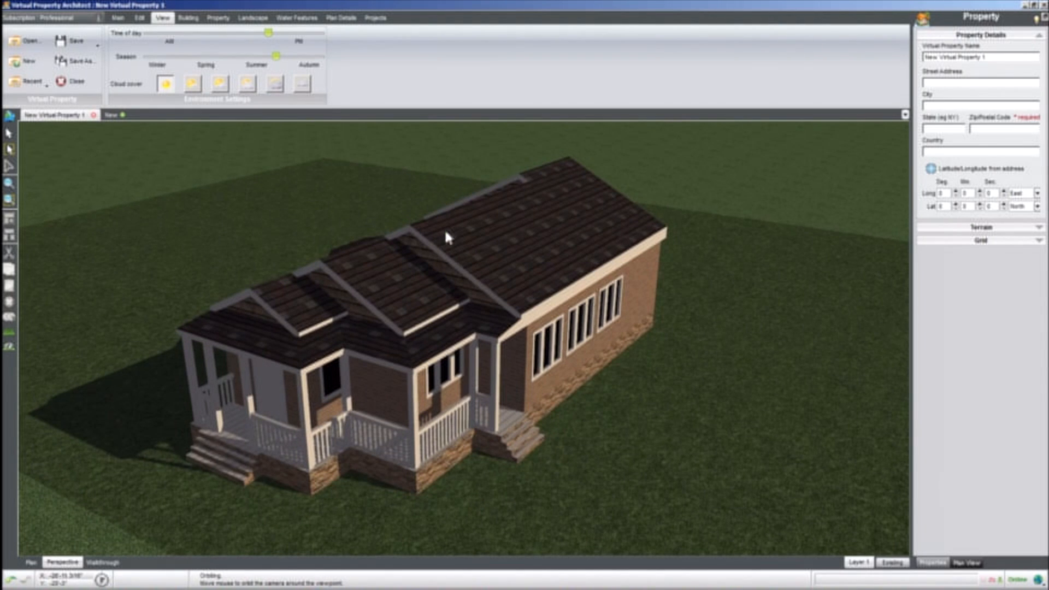
mouse_move(109, 575)
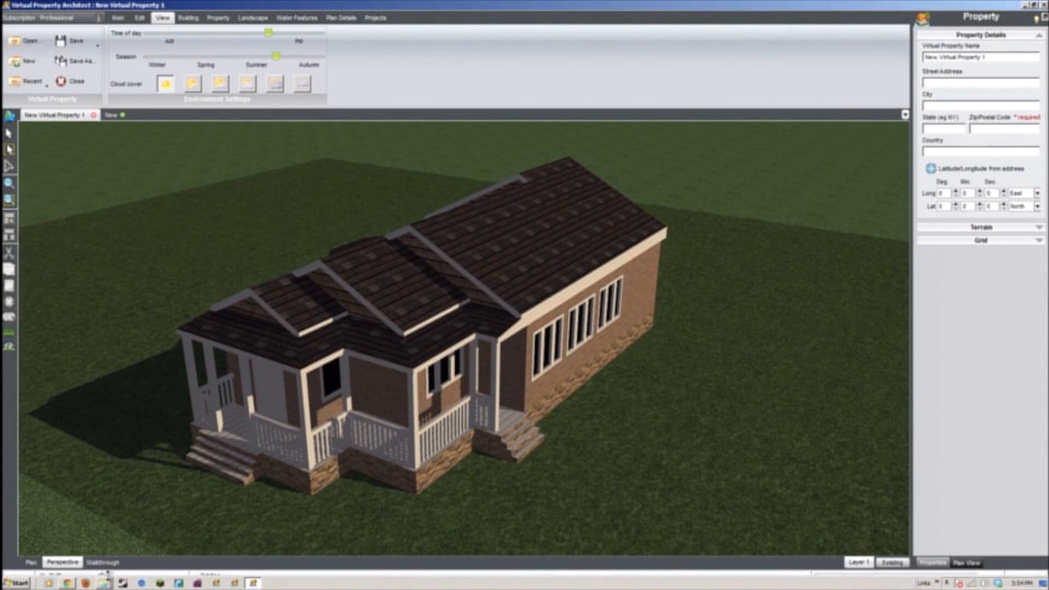
click(68, 583)
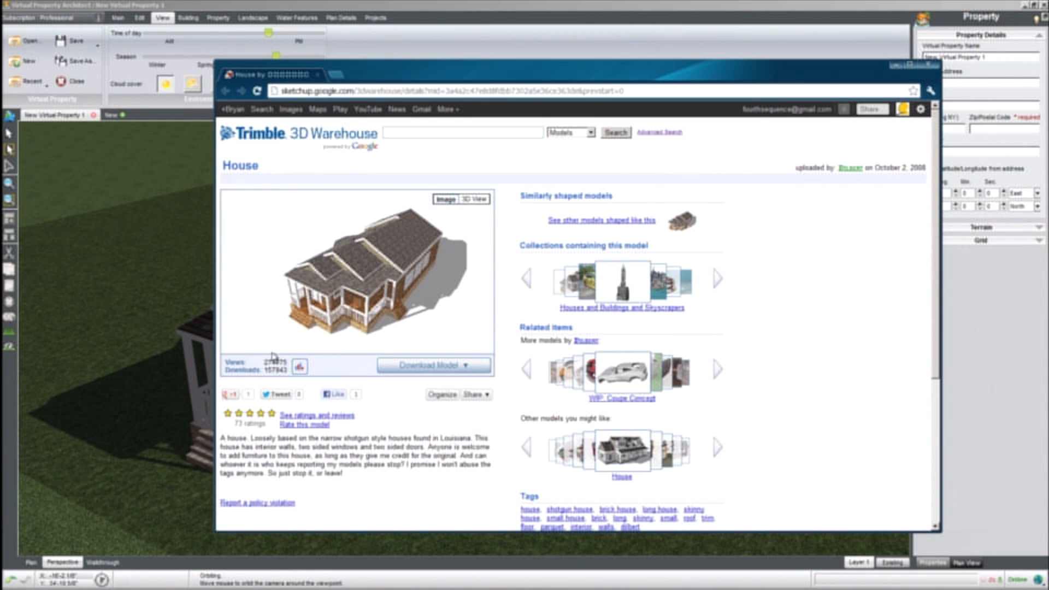
click(580, 10)
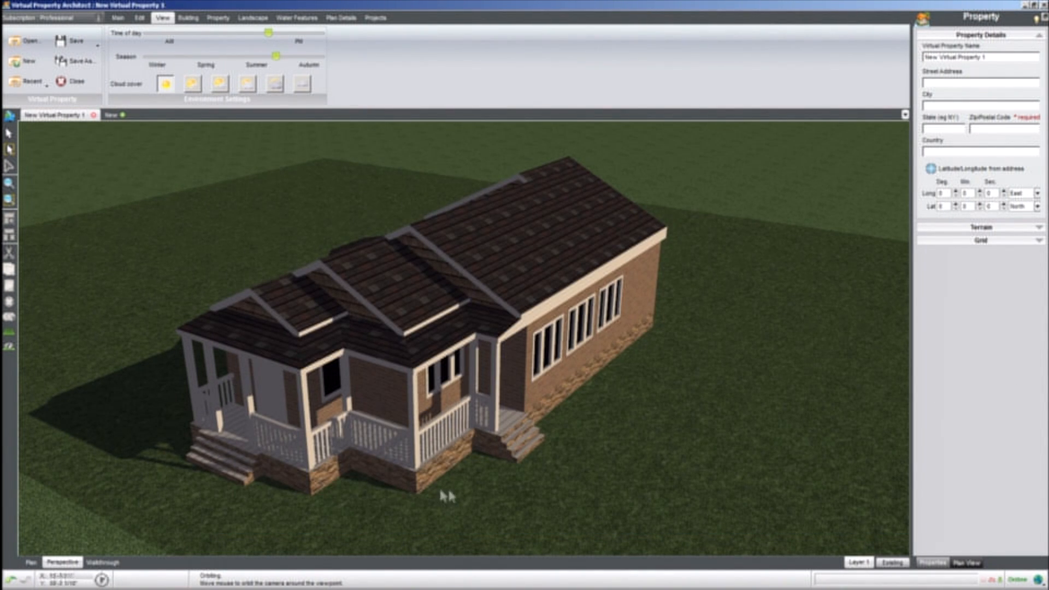
middle_drag(623, 385, 420, 430)
scroll(562, 370, up, 8)
scroll(273, 403, down, 8)
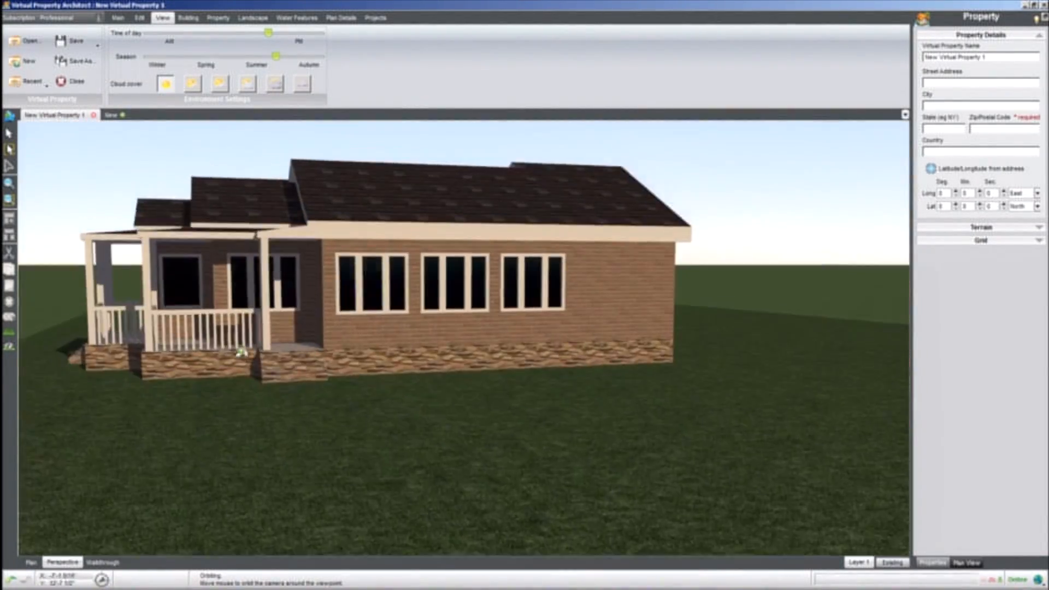
middle_drag(241, 353, 345, 331)
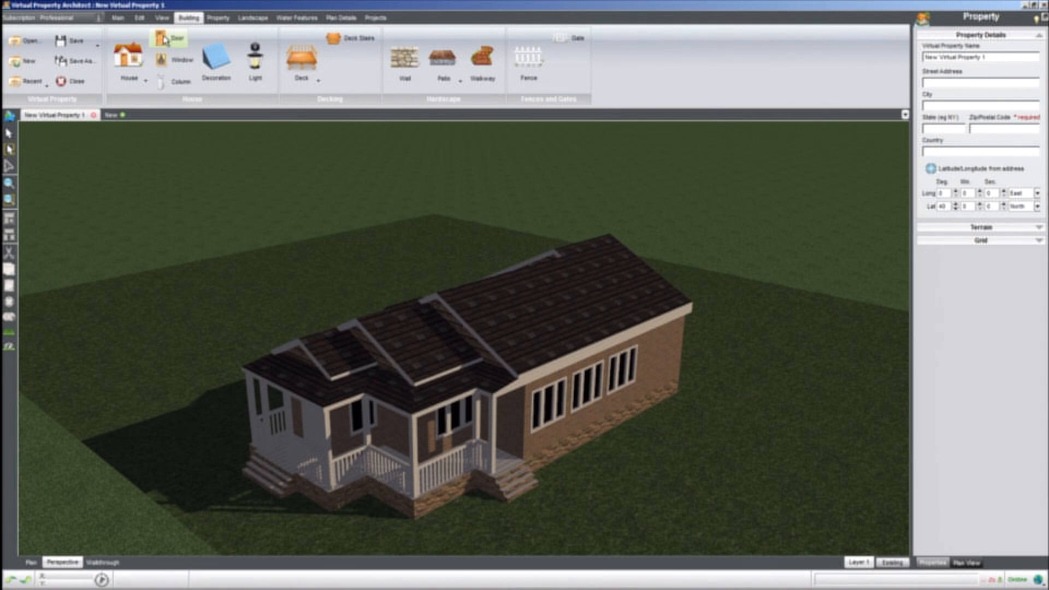
- Place a Brooklyn Traditional Awning from the House Accessories catalogue over the side wall's window nearest the porch
click(214, 57)
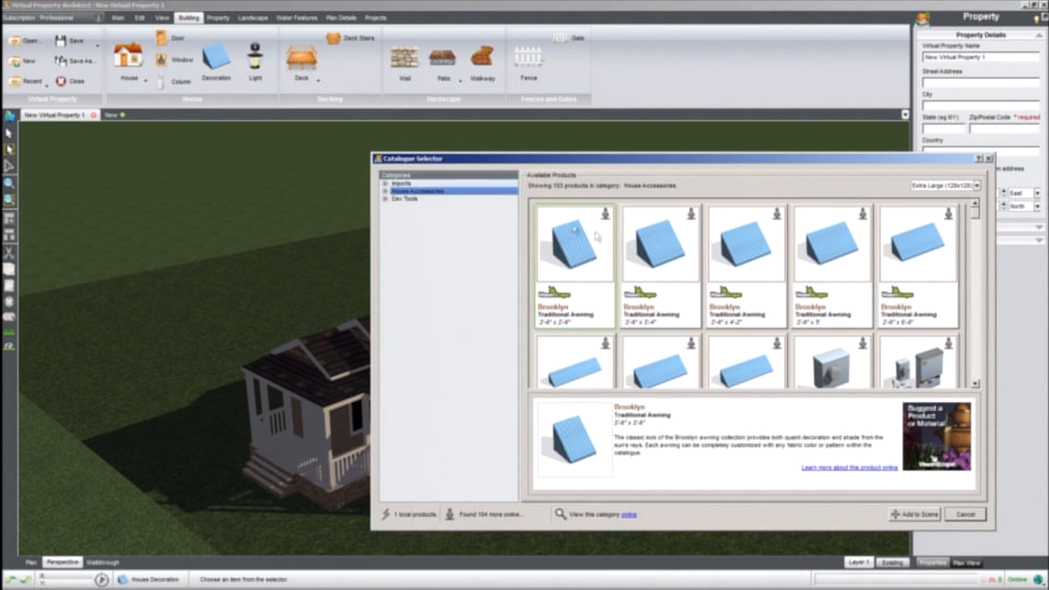
scroll(718, 305, down, 2)
double_click(681, 298)
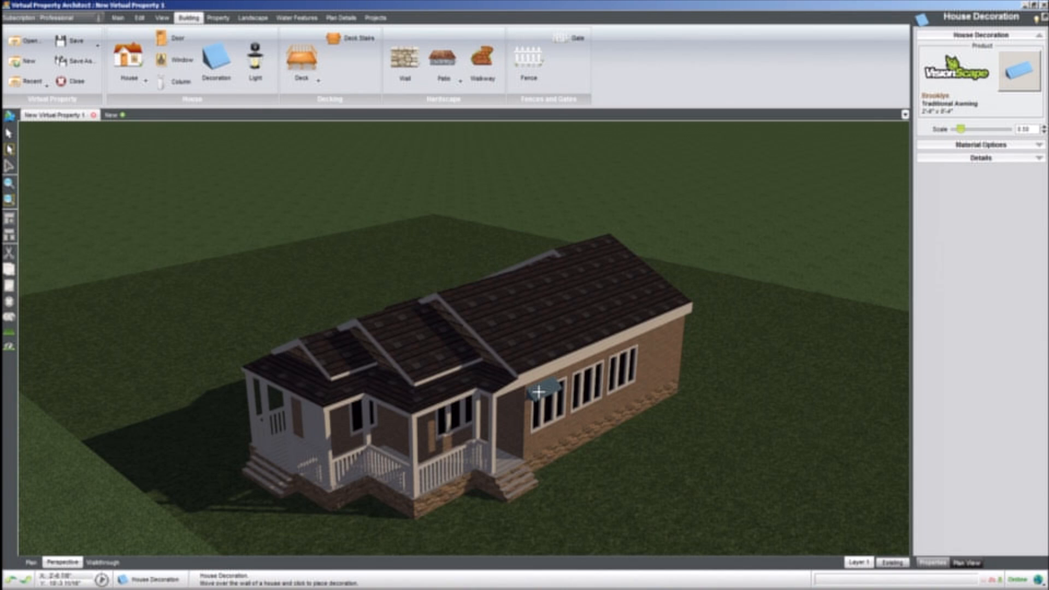
click(539, 391)
drag(566, 370, 549, 397)
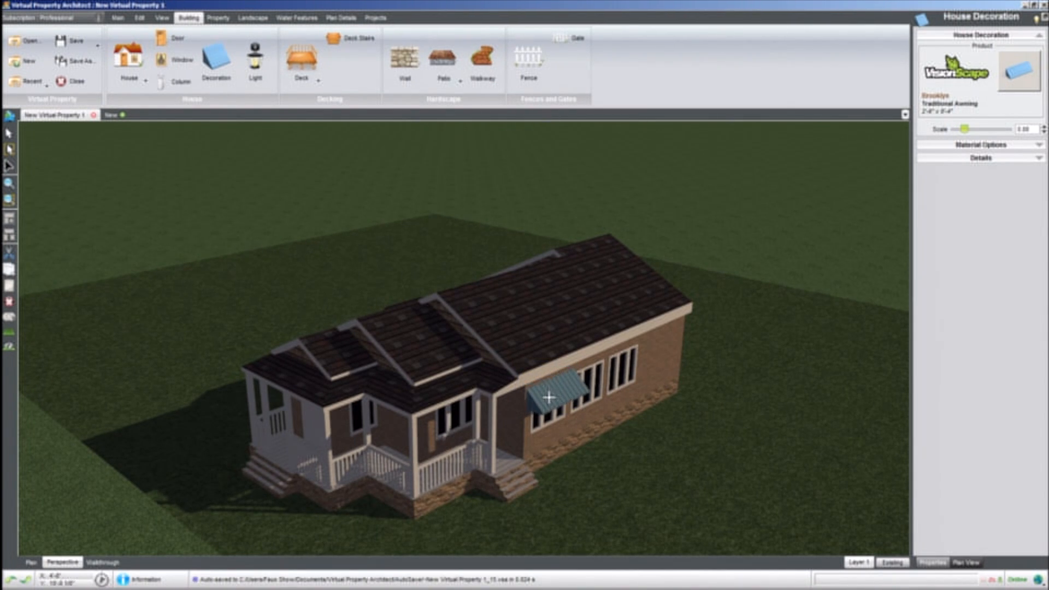
- Move the striped awning along the side wall to above the middle window
middle_drag(634, 446, 506, 414)
scroll(581, 420, up, 5)
drag(617, 341, 473, 377)
mouse_move(473, 377)
middle_down()
mouse_move(534, 368)
mouse_move(541, 391)
mouse_move(475, 361)
middle_up()
drag(476, 360, 618, 355)
middle_drag(619, 355, 554, 328)
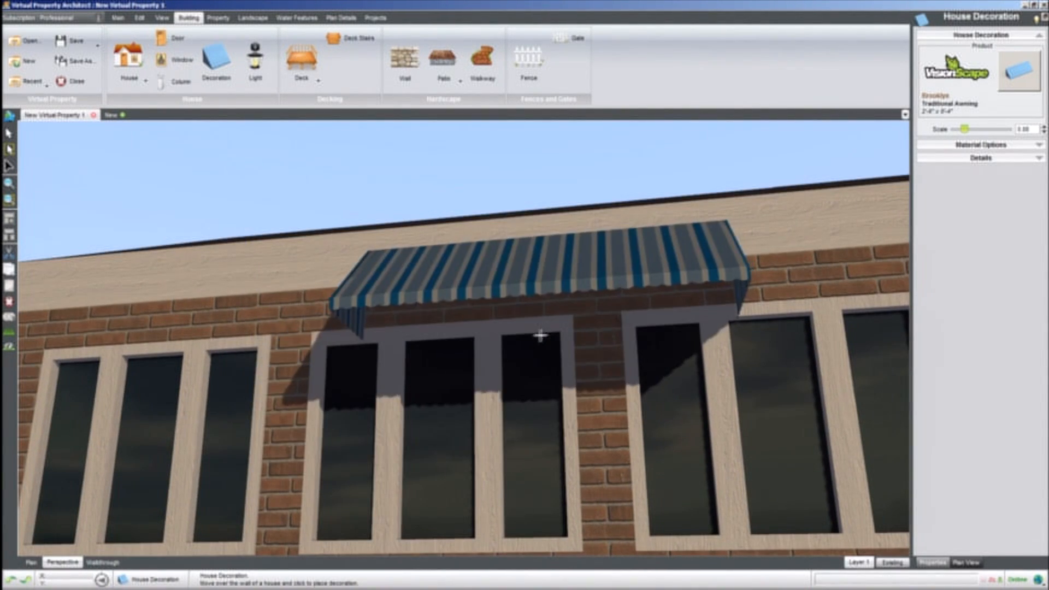
click(441, 388)
- Delete the striped awning from the side wall
middle_drag(441, 388, 394, 326)
scroll(395, 328, down, 5)
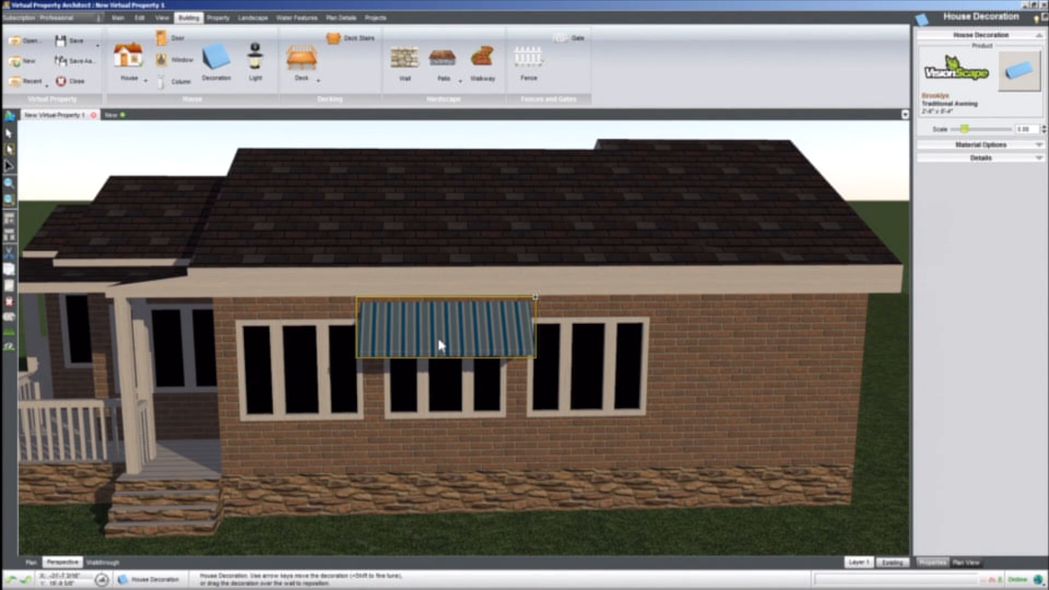
key(Delete)
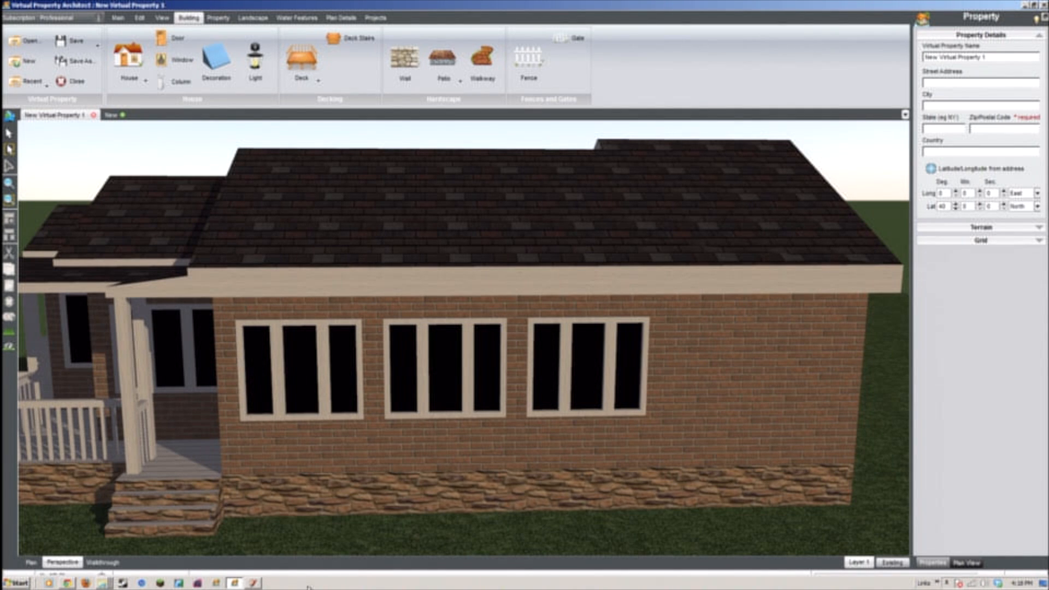
- Switch to SketchUp, examine the glass roof and brackets of the Awning.skp model, and return to Virtual Property Architect
click(253, 583)
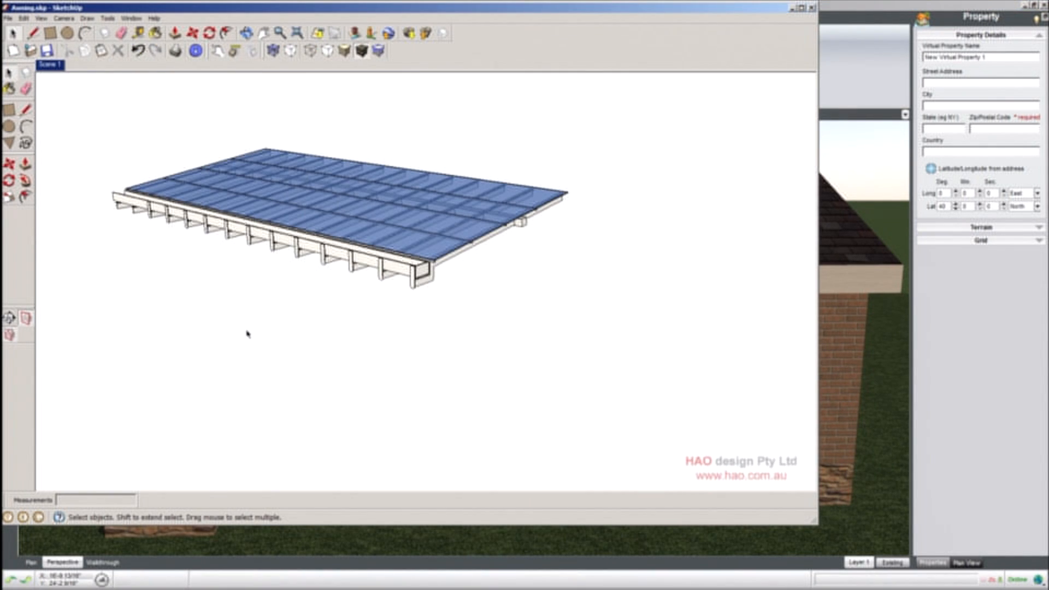
middle_drag(250, 337, 416, 398)
drag(619, 404, 339, 358)
key(space)
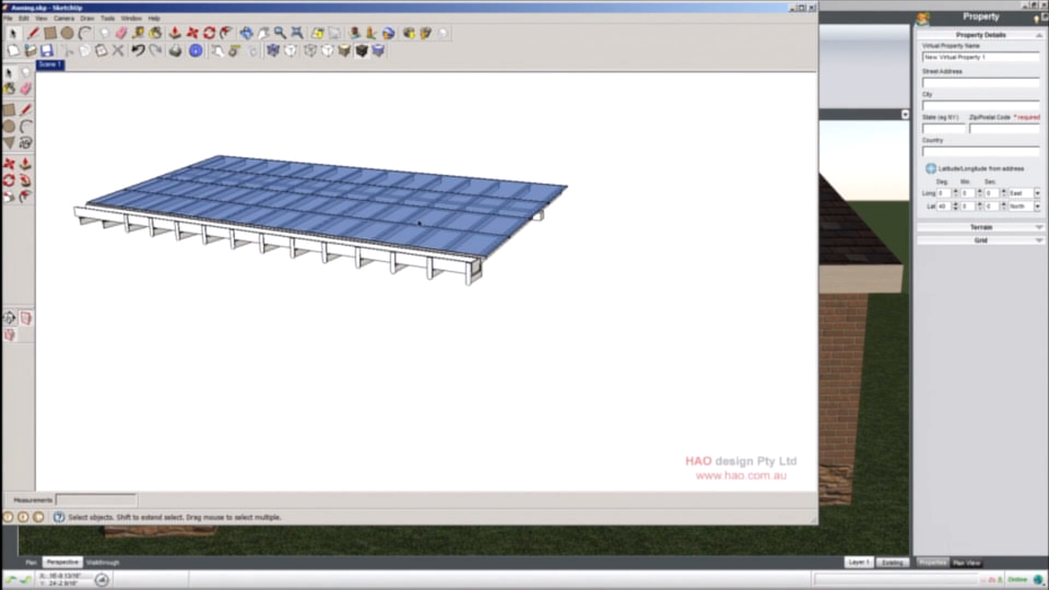
key(o)
drag(413, 227, 474, 302)
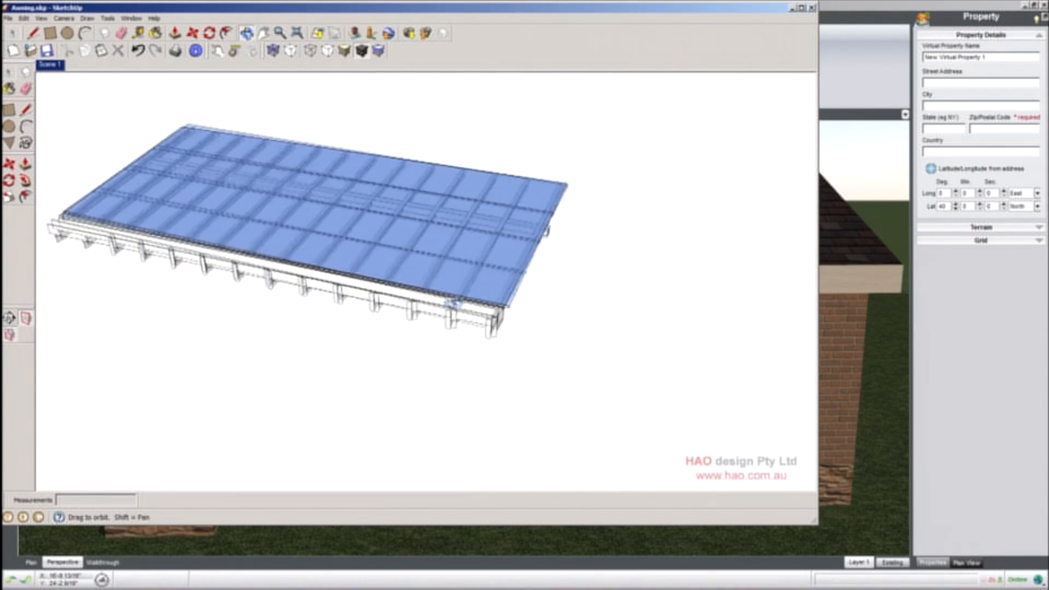
key(space)
scroll(365, 302, up, 5)
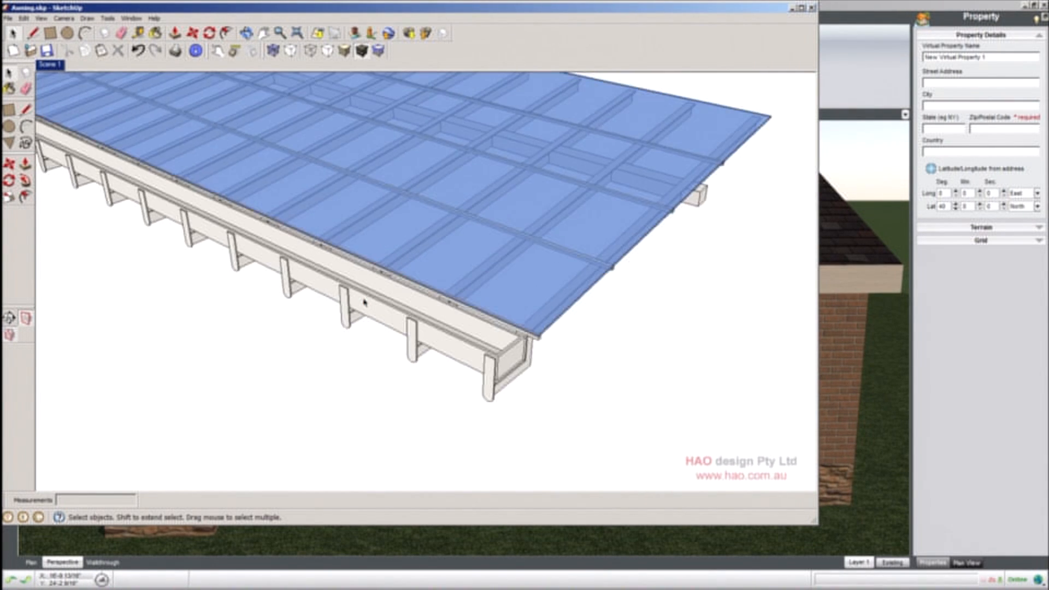
scroll(366, 303, down, 3)
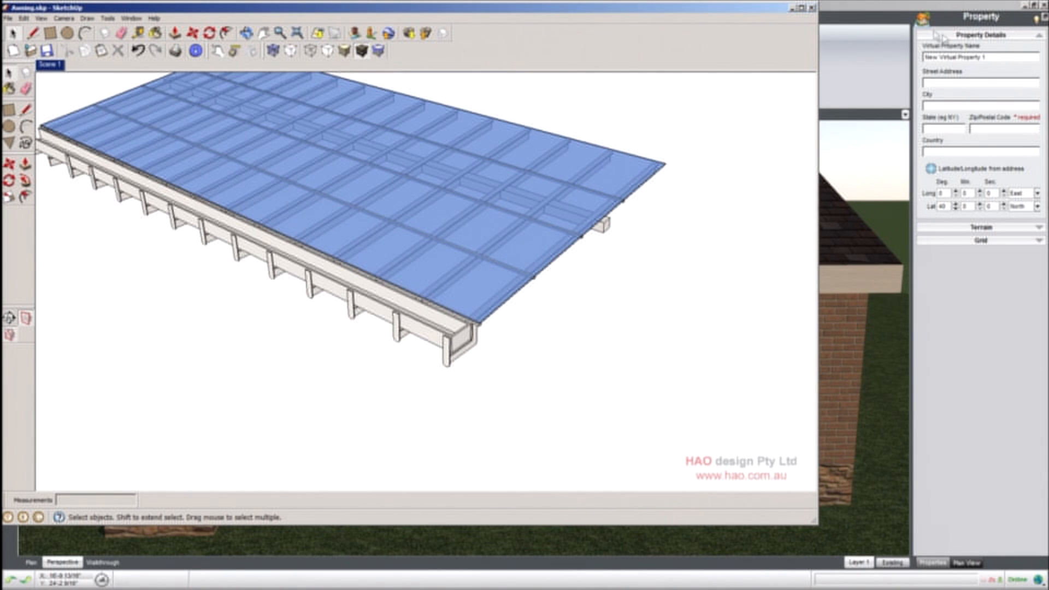
click(888, 9)
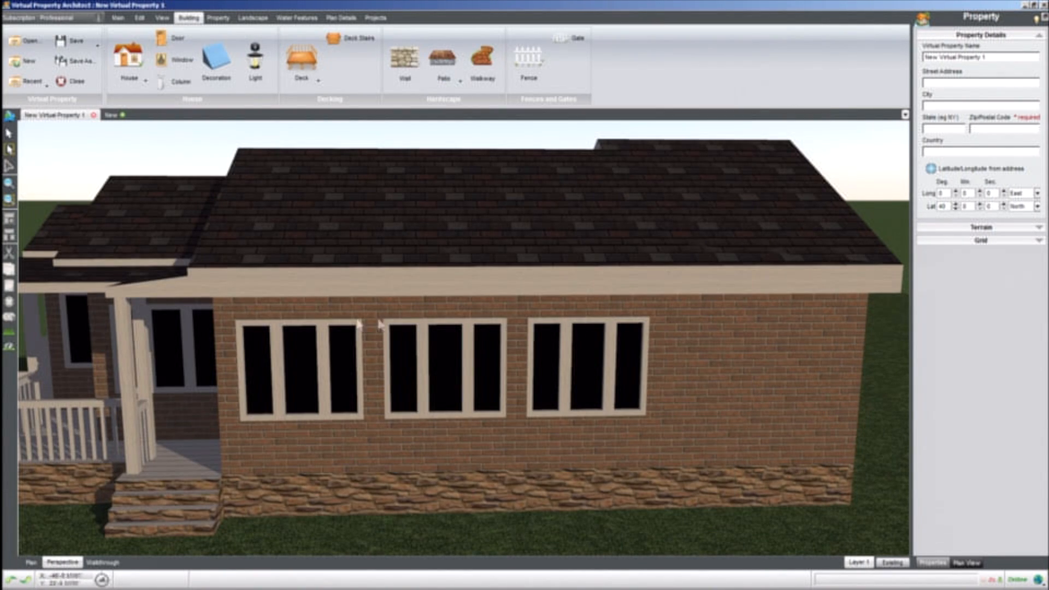
- Load Awning.skp from the Import folder as a SketchUp import
click(119, 19)
click(361, 79)
click(352, 92)
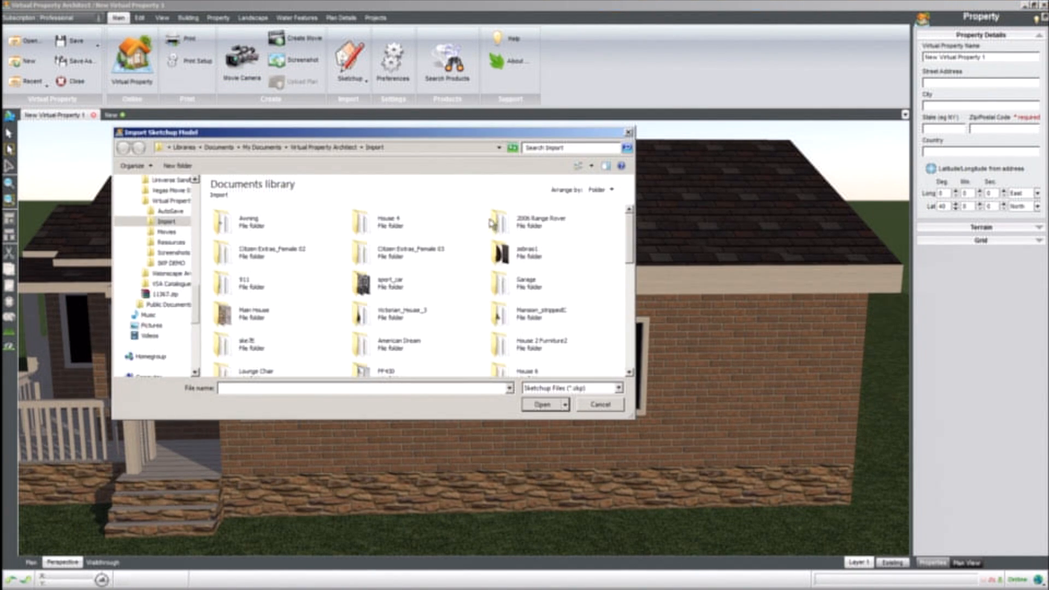
drag(631, 228, 633, 344)
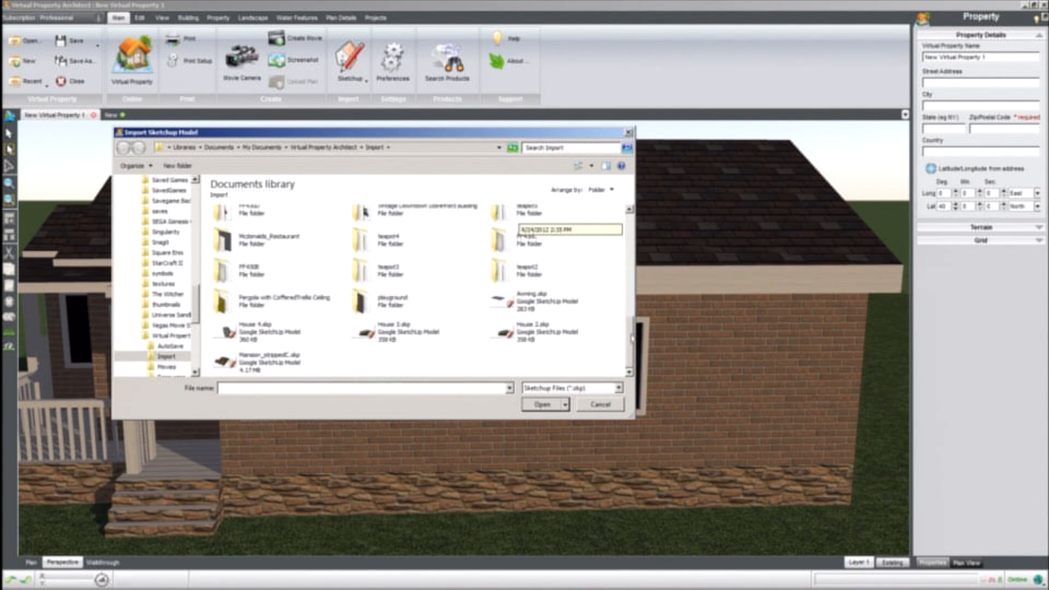
click(534, 305)
click(544, 405)
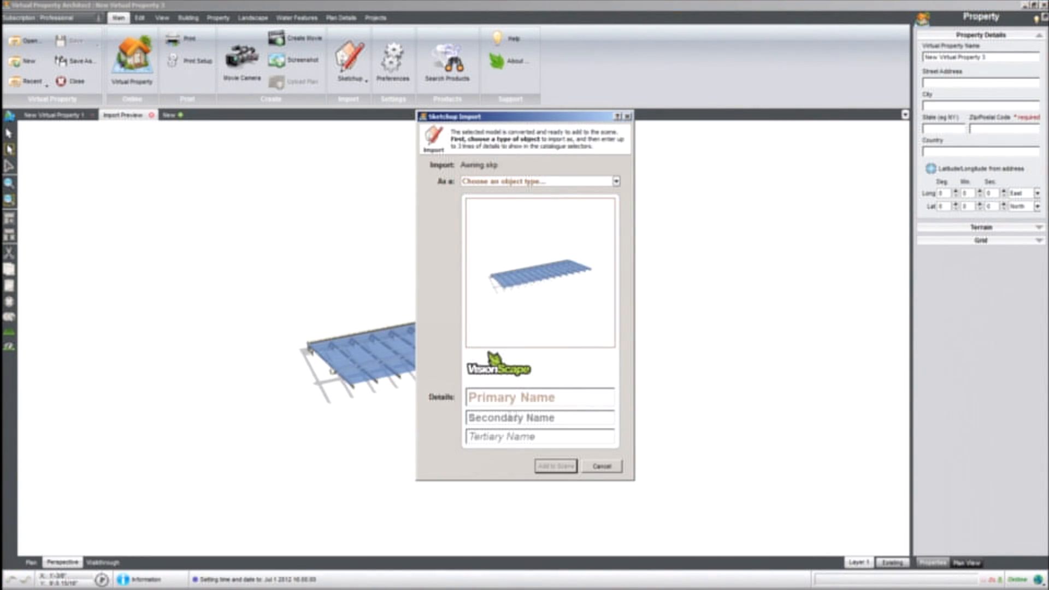
- Name the imported model Glass Awning, set its object type to House Decoration and add it to the scene
click(525, 395)
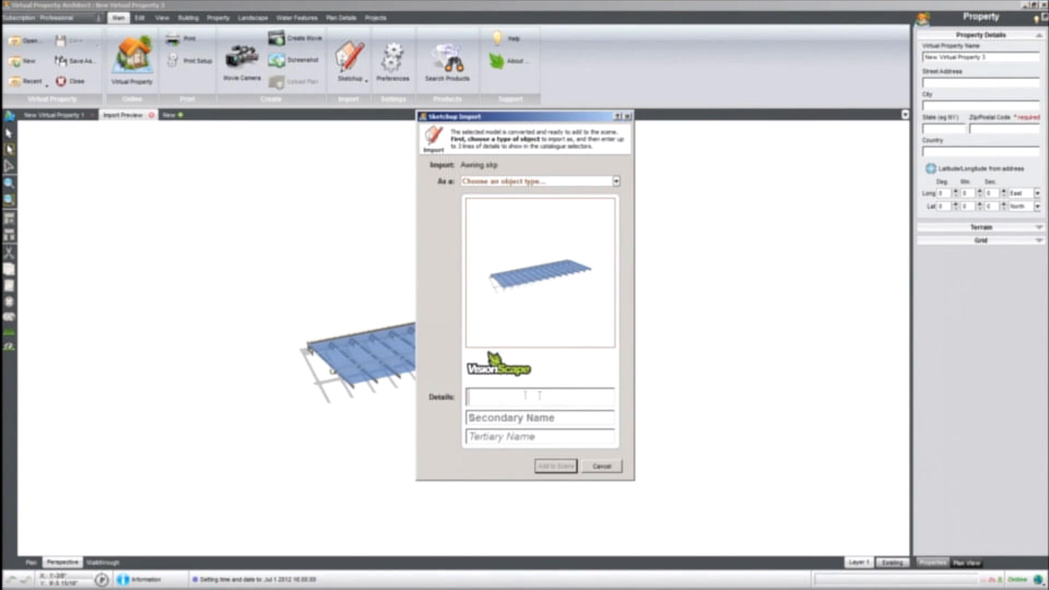
text(Glass Awning)
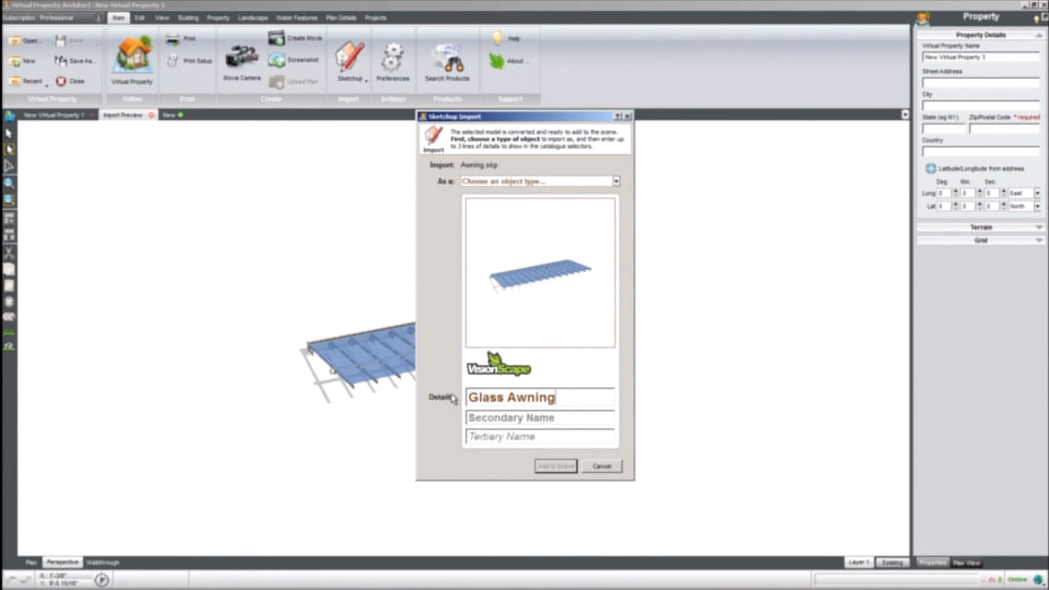
click(486, 184)
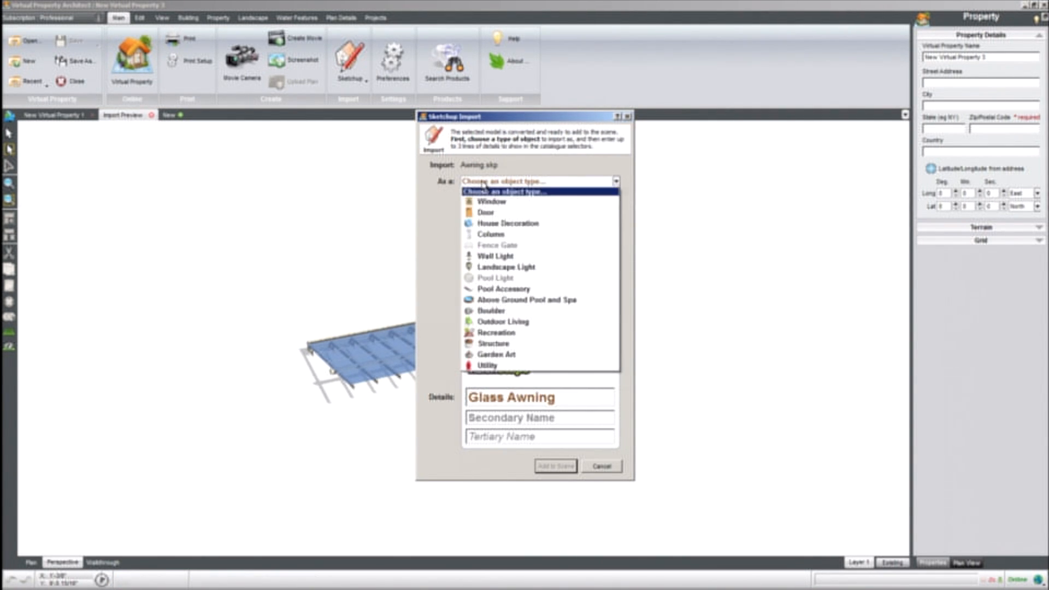
click(503, 228)
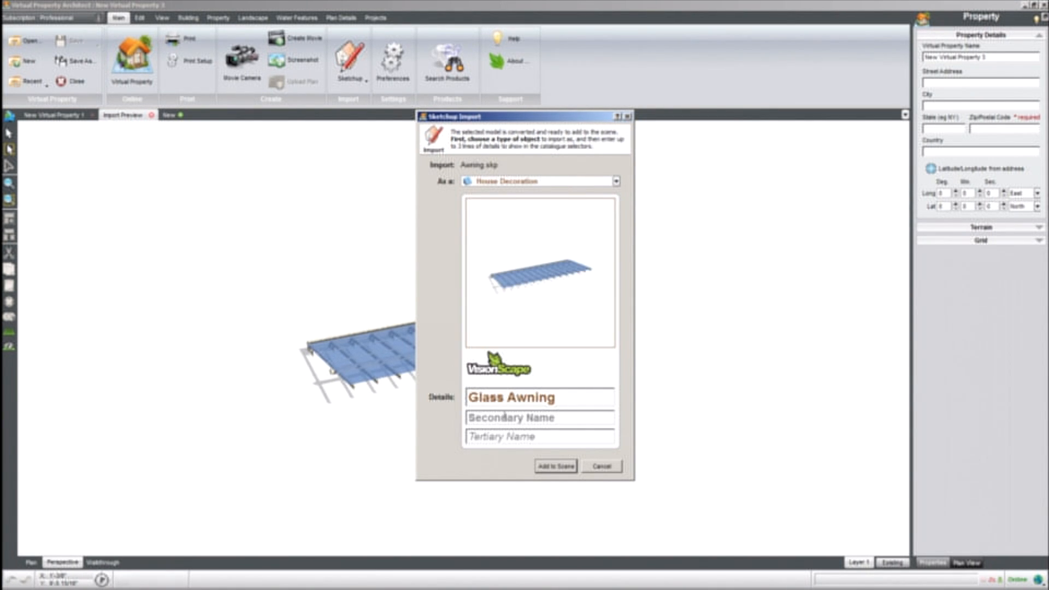
click(557, 470)
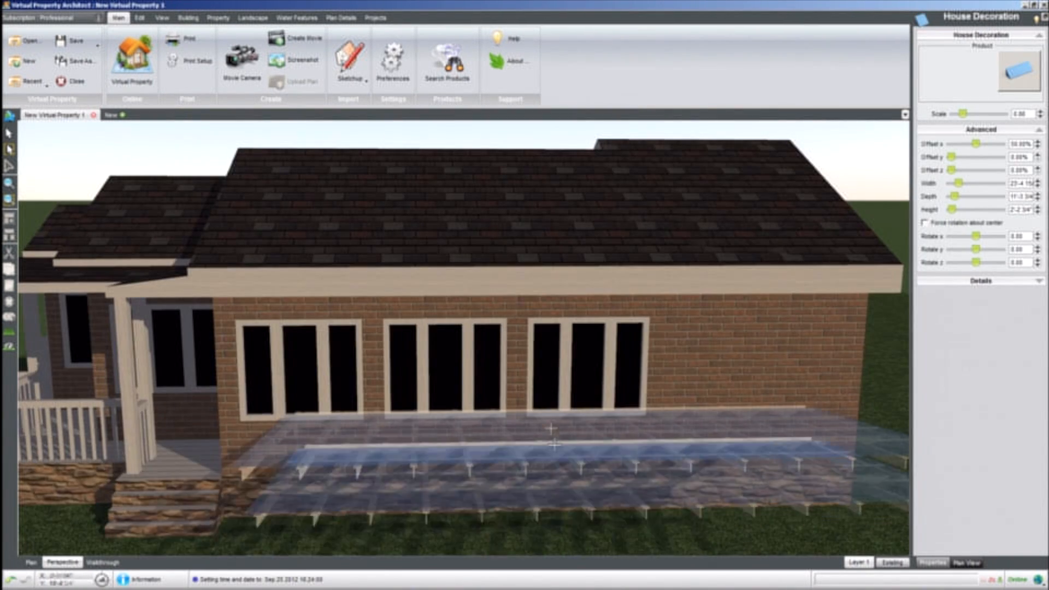
- Place the Glass Awning on the brick side wall over the three windows and check how it attaches to the wall
click(507, 313)
middle_drag(381, 348, 420, 364)
key(space)
middle_drag(355, 334, 217, 307)
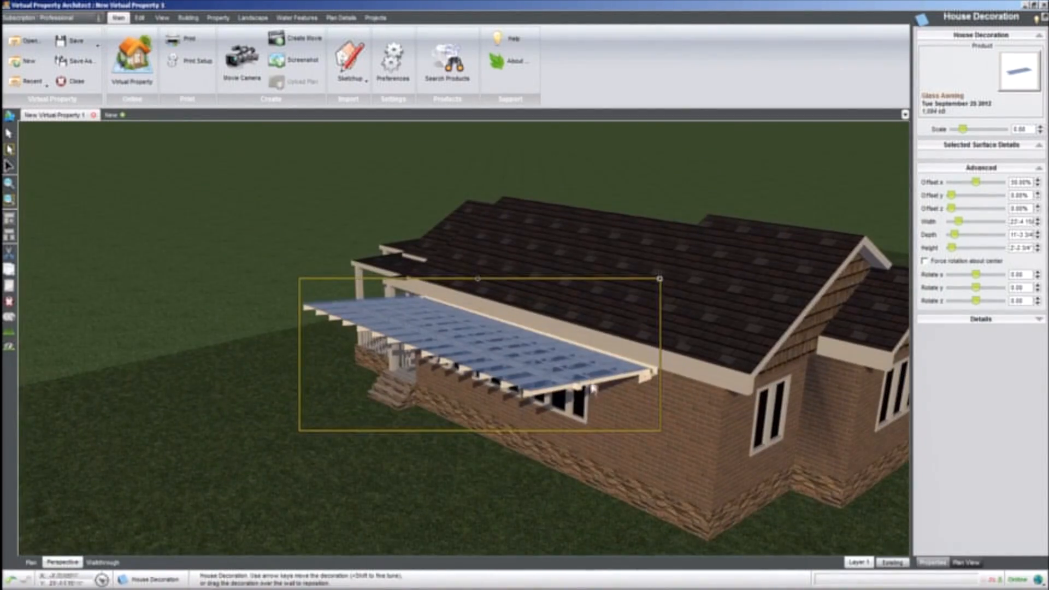
click(601, 369)
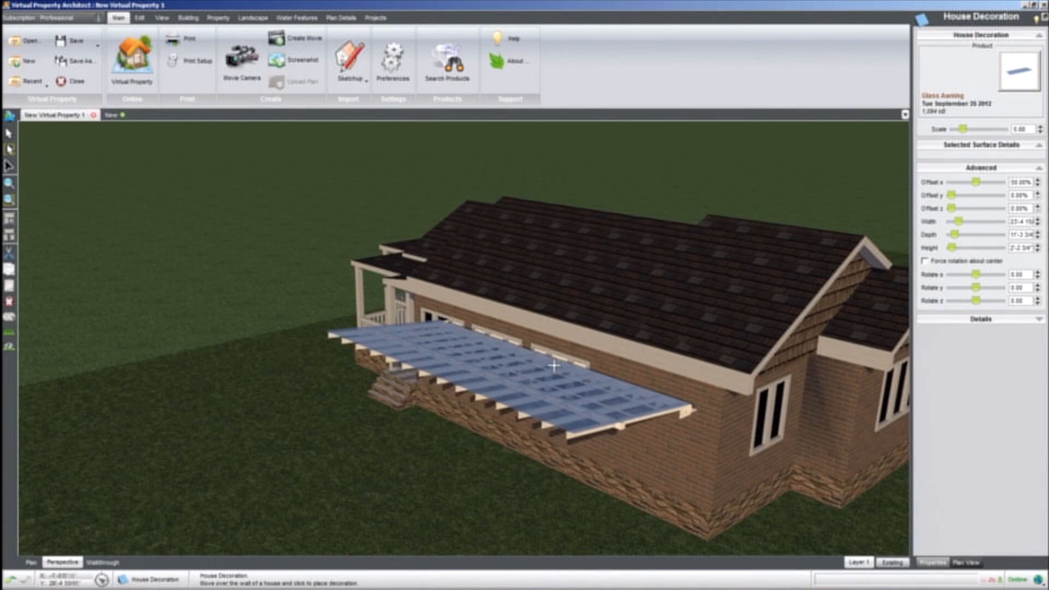
middle_drag(551, 353, 522, 429)
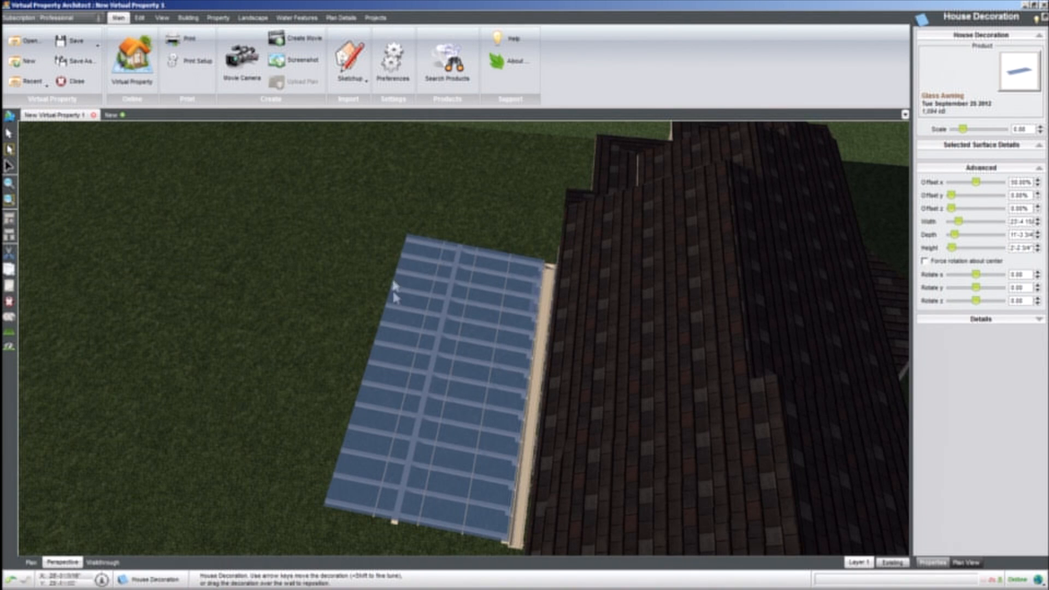
middle_drag(497, 358, 539, 359)
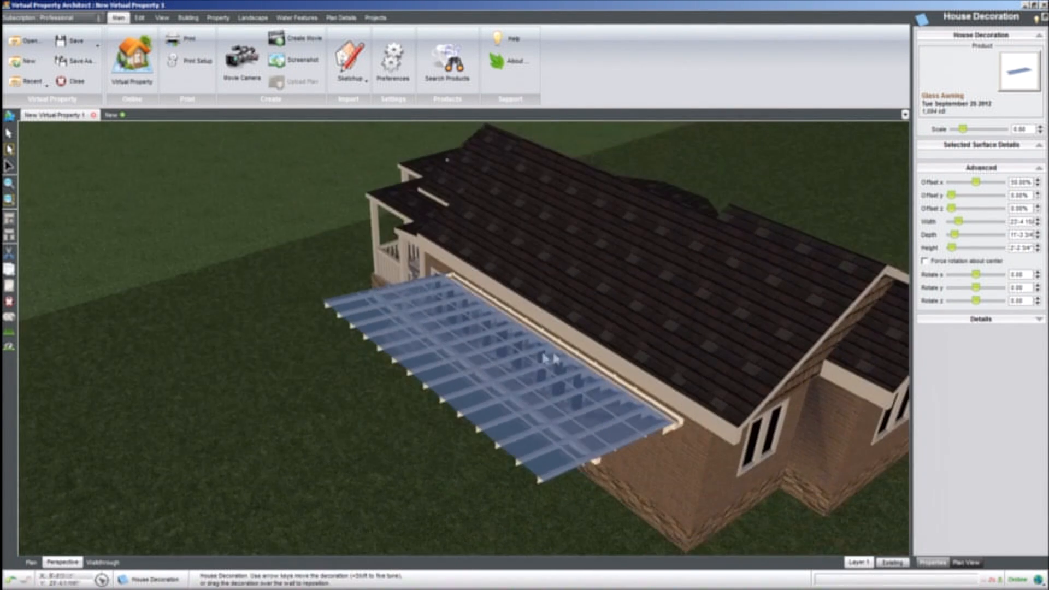
click(735, 288)
- Try to rotate the Glass Awning to 43 about its x axis, and undo the rotation
click(471, 348)
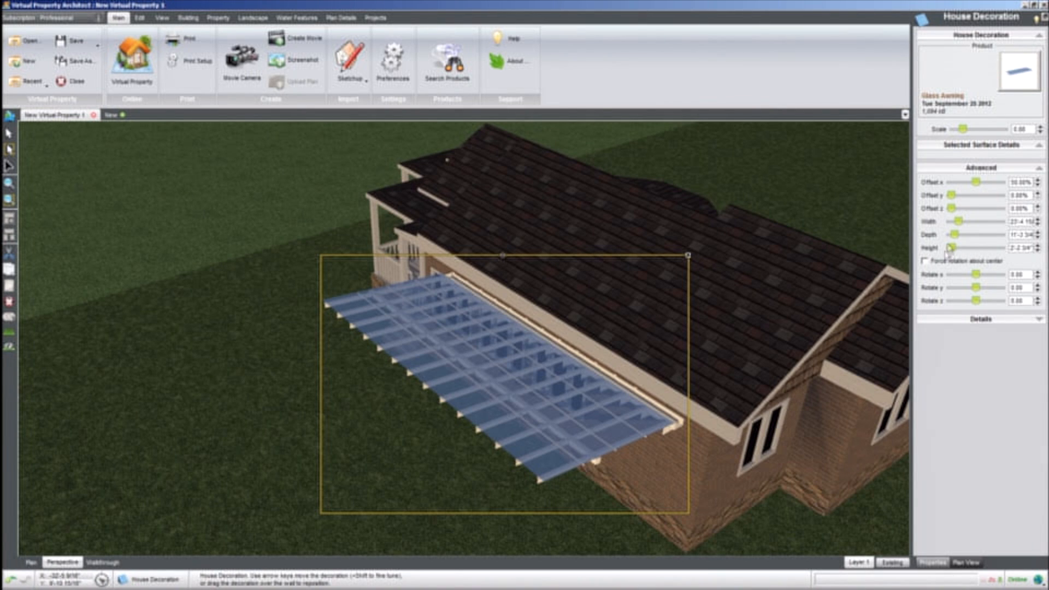
drag(977, 276, 982, 279)
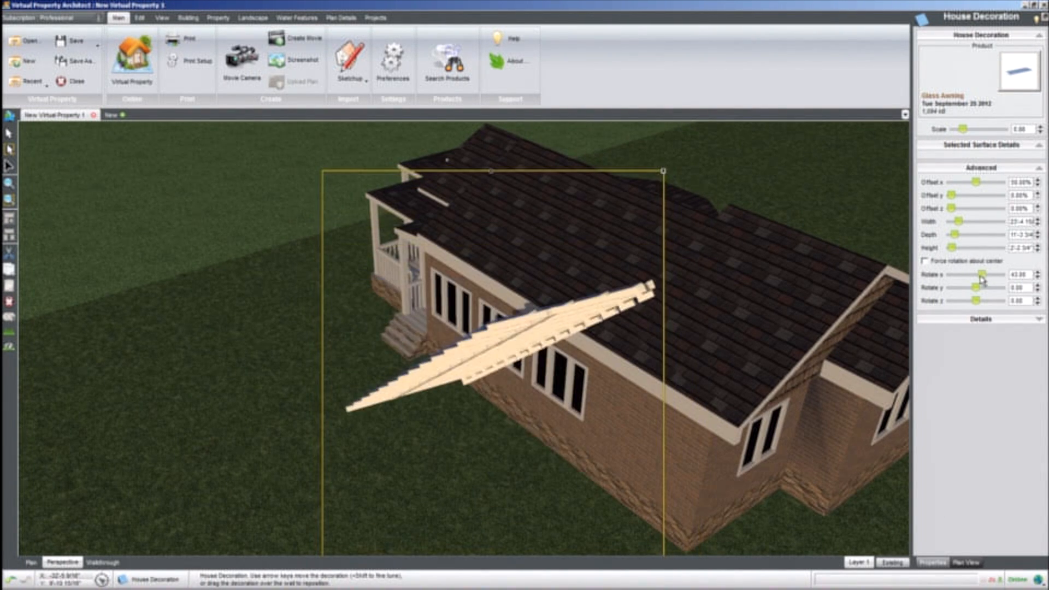
key(ctrl+z)
- Set the Glass Awning's z rotation to 180 and its y offset to 100%
click(581, 396)
drag(977, 307, 1004, 306)
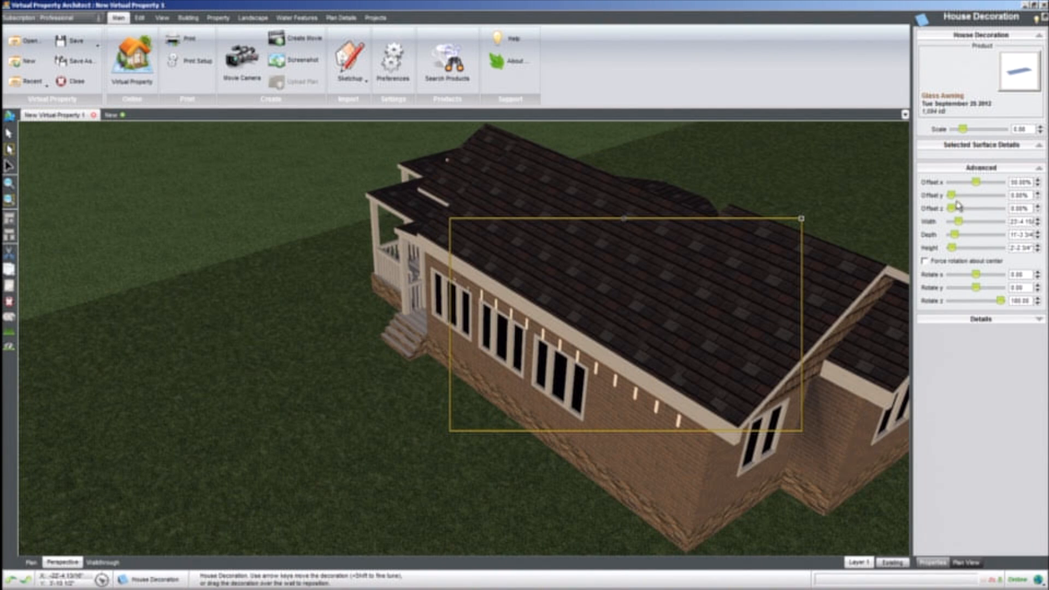
drag(979, 188, 1002, 196)
- Shrink the Glass Awning to a scale of 0.27 and place it over the side window farthest from the porch
middle_drag(473, 282, 517, 289)
scroll(435, 269, up, 4)
scroll(516, 288, down, 3)
drag(744, 297, 592, 339)
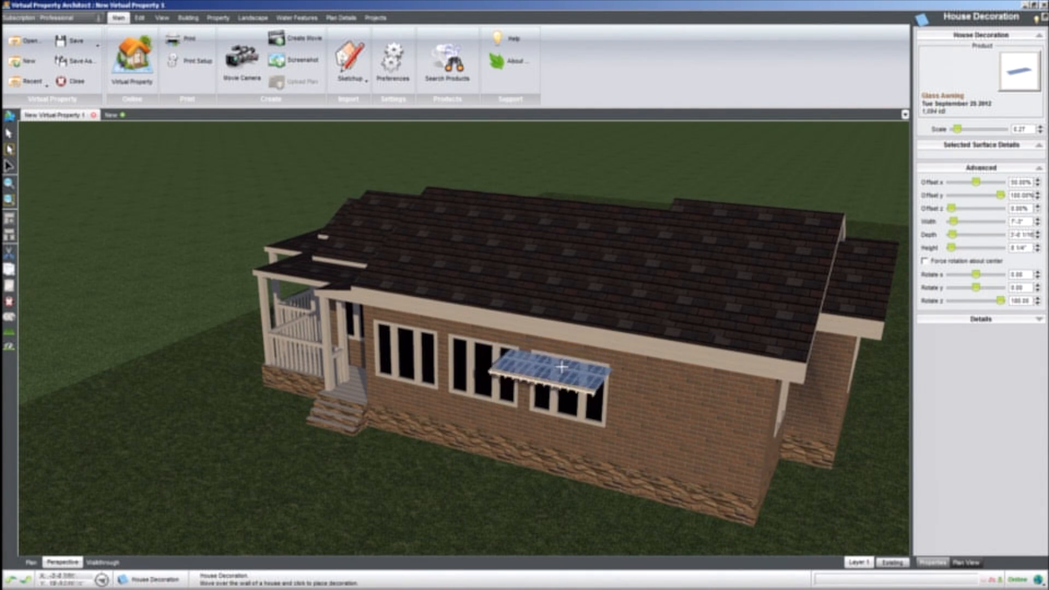
click(578, 358)
- Reduce the Glass Awning's scale to 0.23 and fit it directly above the side window farthest from the porch
middle_drag(578, 358, 626, 350)
click(718, 446)
click(568, 362)
drag(595, 357, 527, 368)
middle_drag(538, 368, 511, 383)
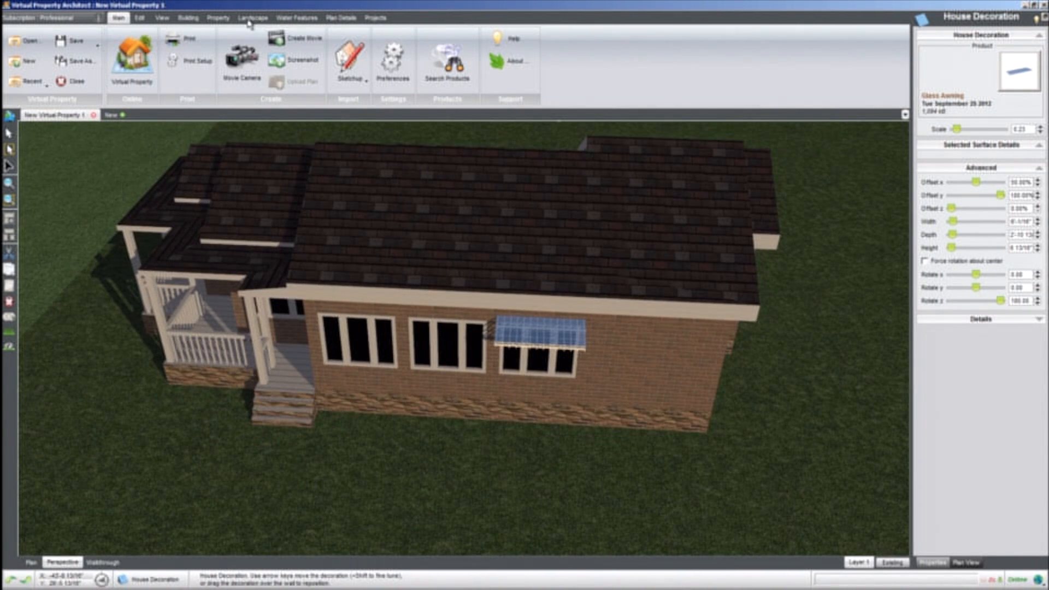
- Add a second Glass Awning from the imported House Decoration products and place it above the side window nearest the porch
click(358, 74)
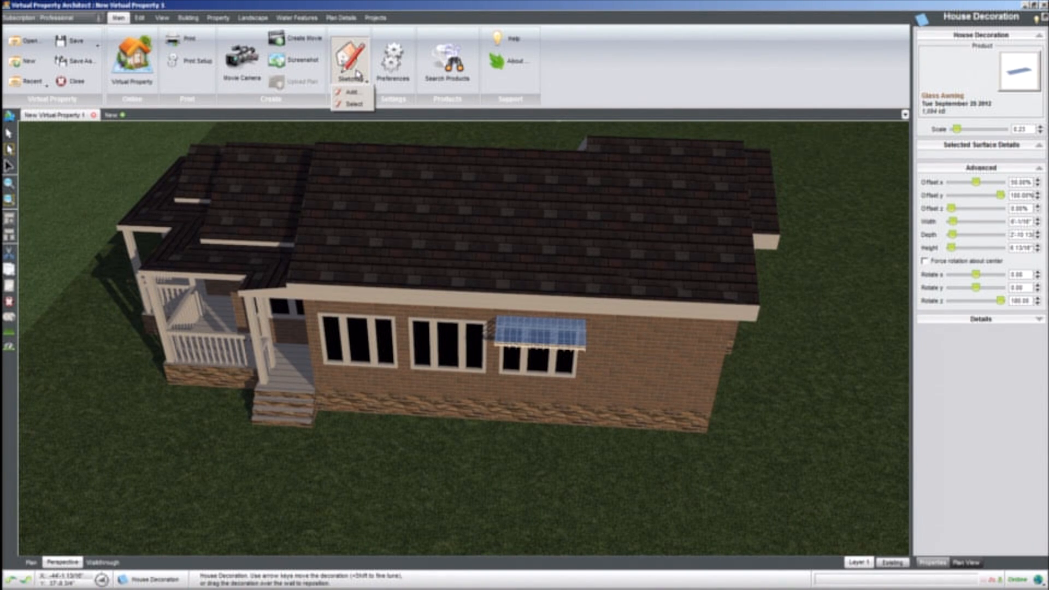
click(355, 104)
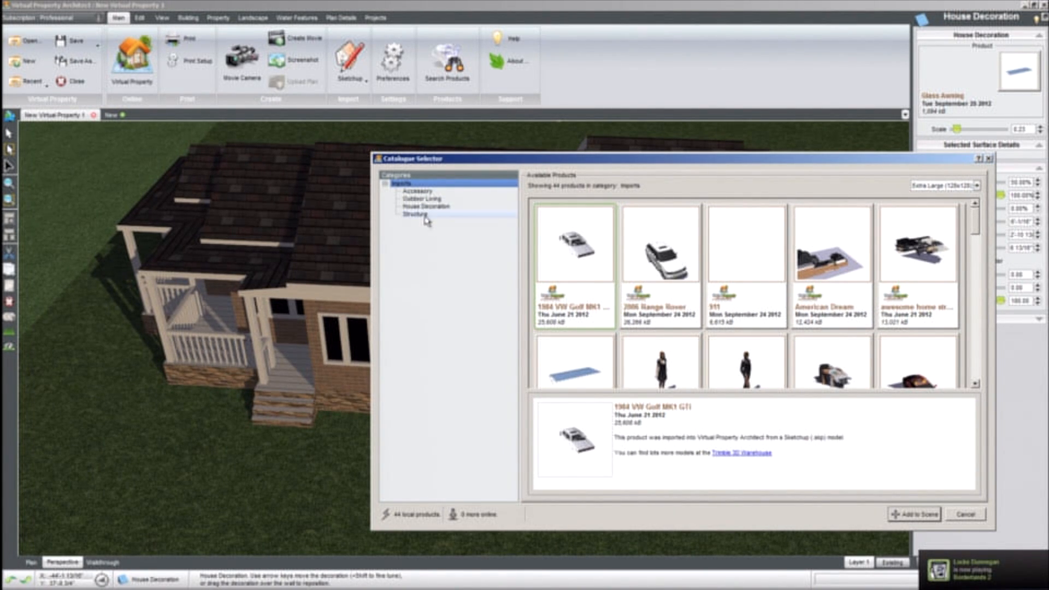
click(428, 207)
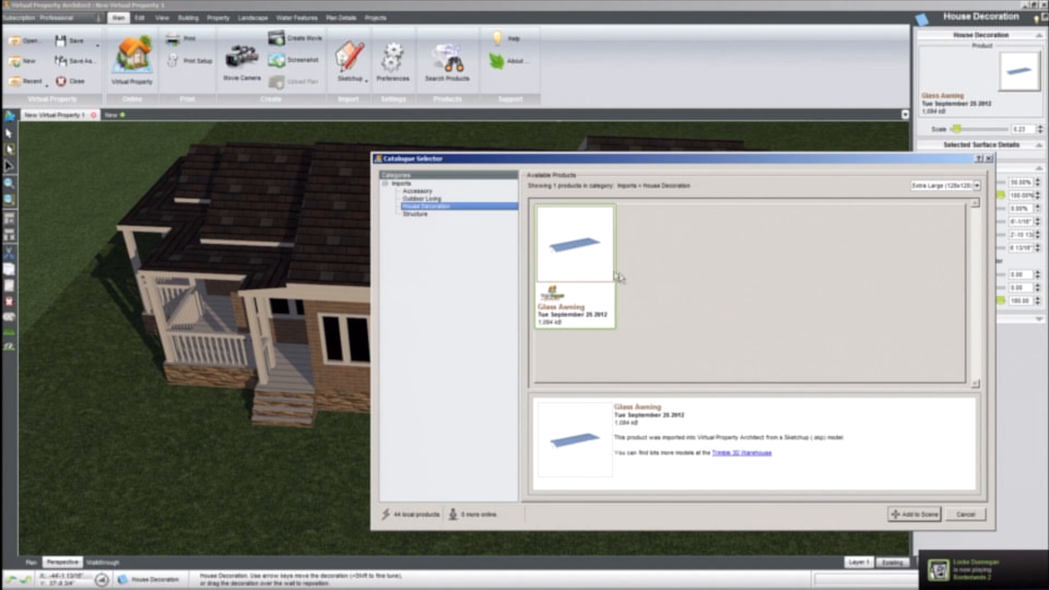
click(927, 514)
click(530, 342)
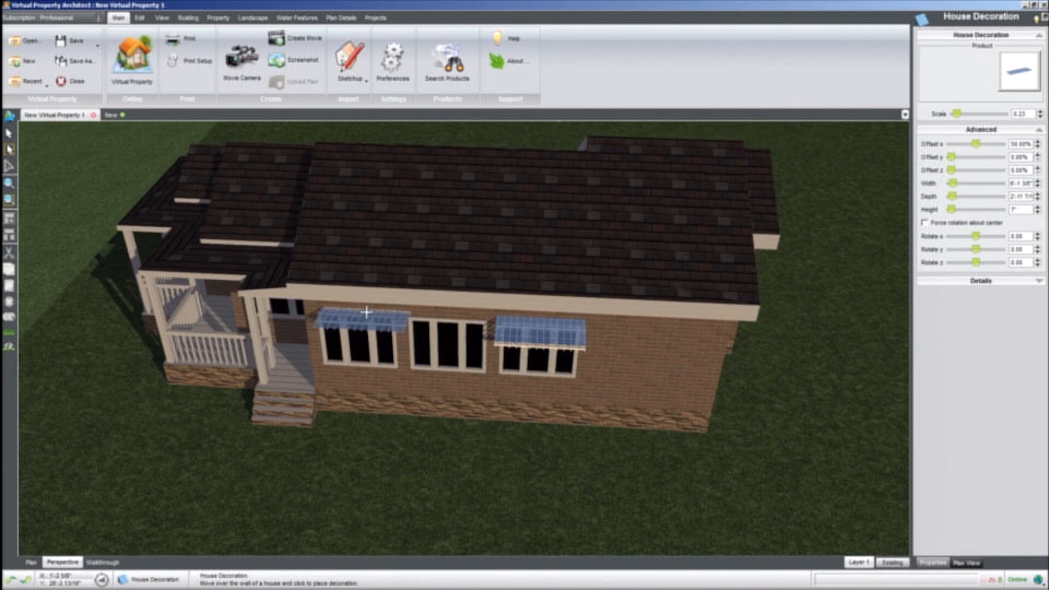
click(360, 316)
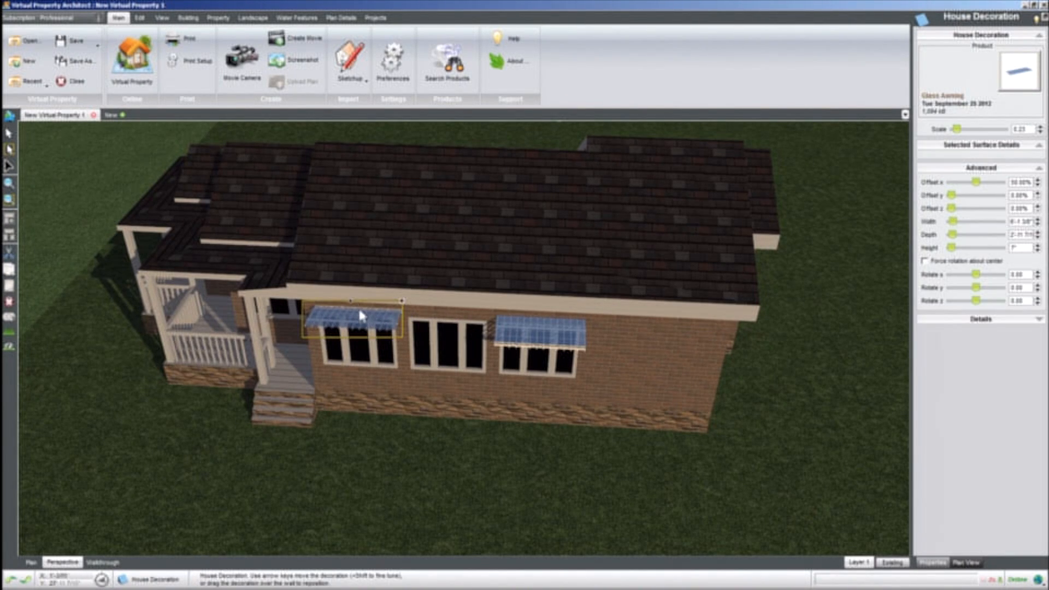
- Set the new awning's z rotation to 180 and y offset to 100%, and align it above the window nearest the porch
scroll(366, 311, up, 5)
middle_drag(366, 311, 417, 307)
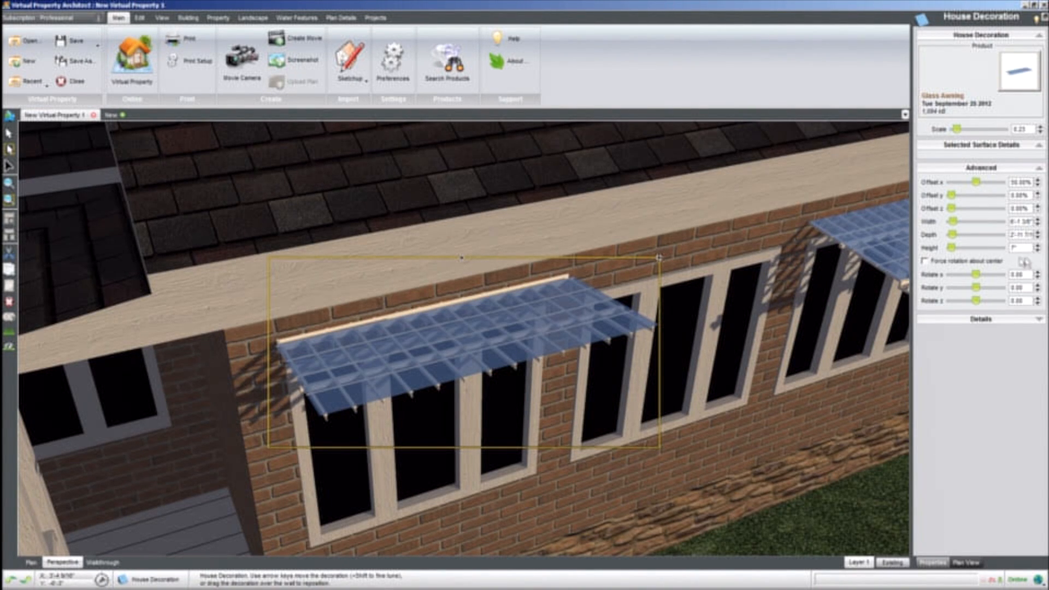
drag(976, 304, 1014, 304)
drag(952, 196, 1000, 195)
middle_drag(575, 276, 541, 284)
drag(523, 313, 432, 352)
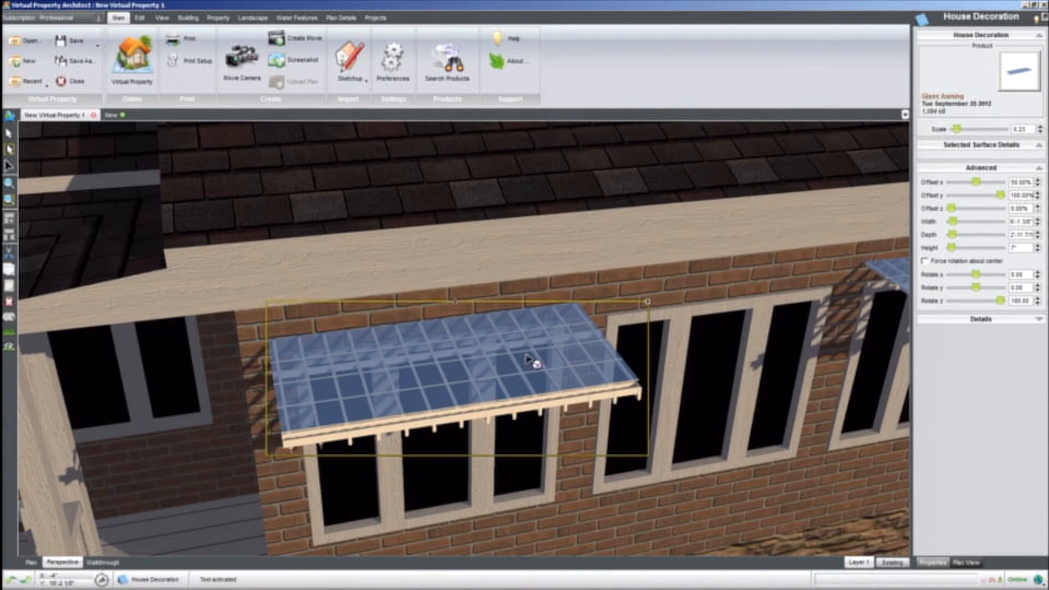
- Replace the new awning's glass surface with the 70% opaque blue Tinted Glass material
click(499, 342)
scroll(499, 342, up, 5)
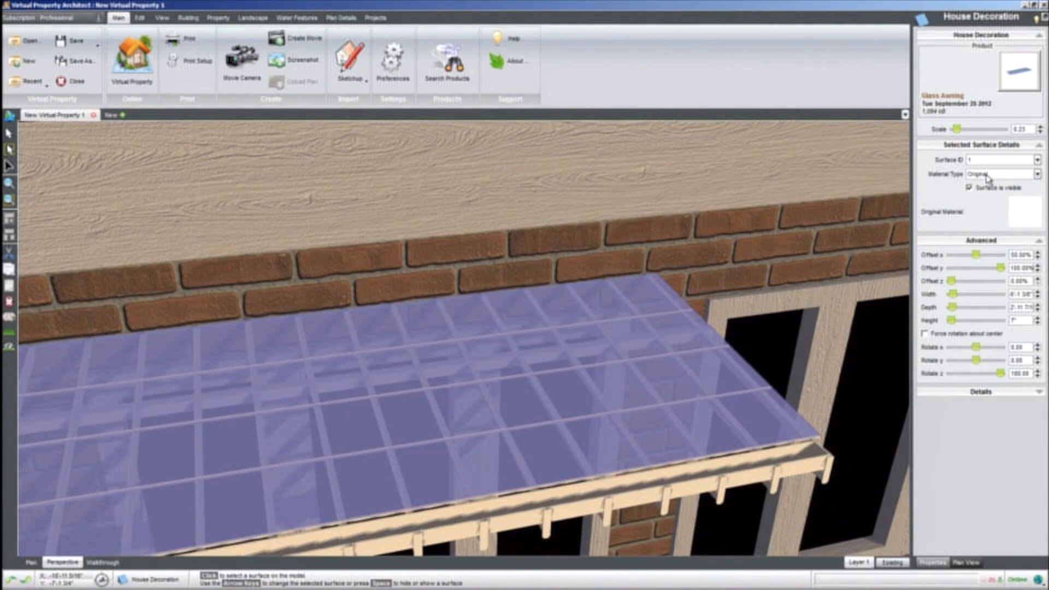
click(988, 176)
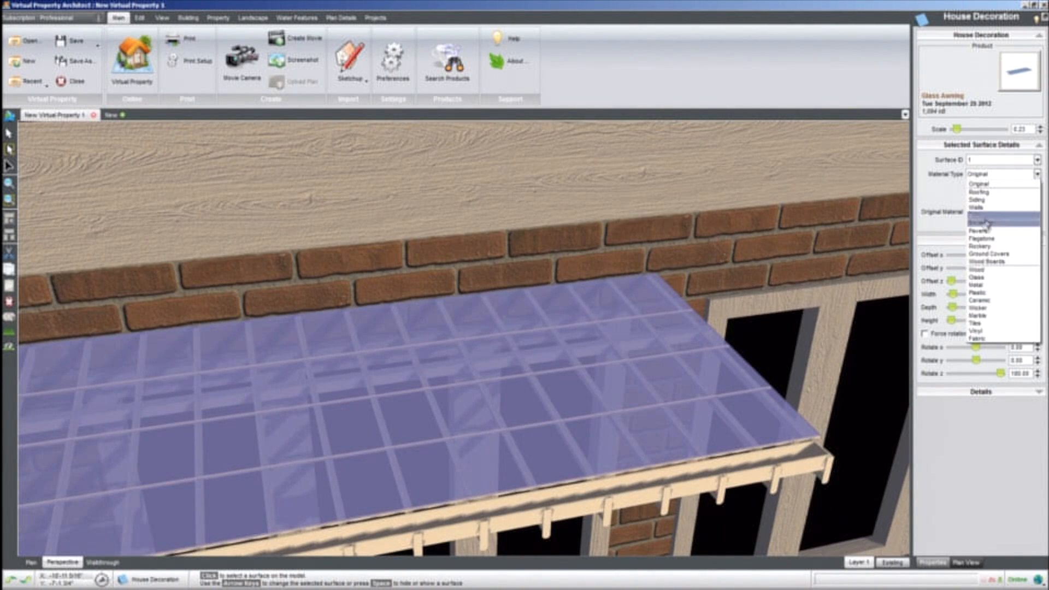
click(989, 279)
double_click(657, 253)
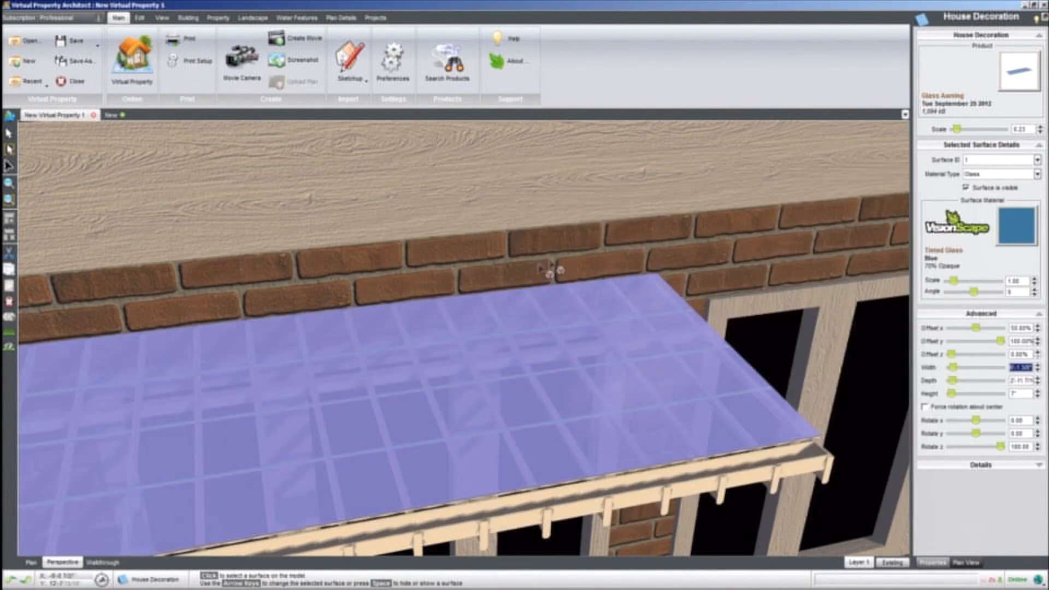
key(Escape)
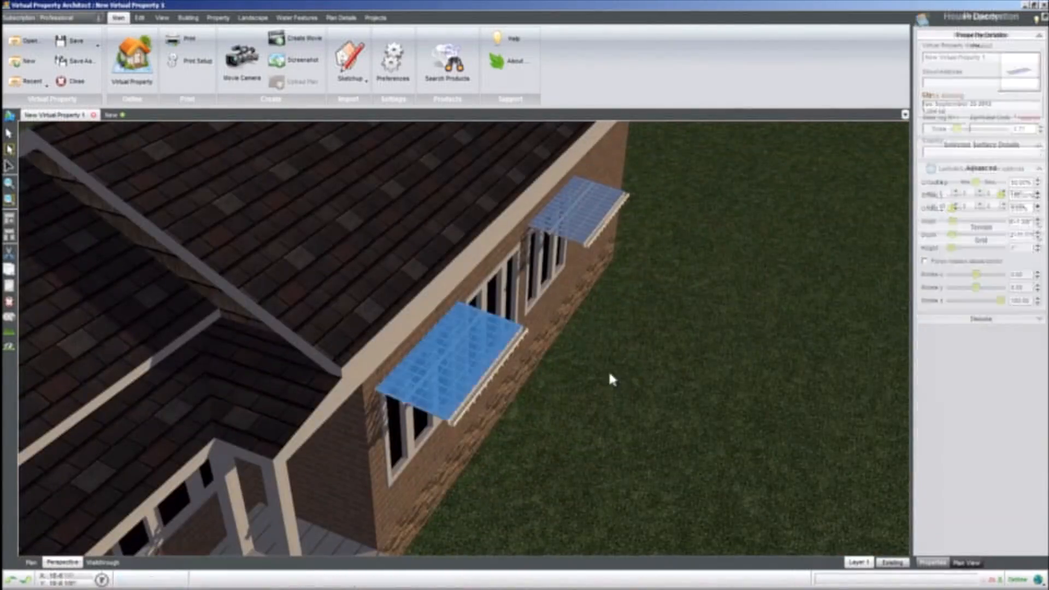
- Delete the original awning above the side window farthest from the porch
middle_drag(588, 361, 514, 365)
middle_drag(425, 362, 547, 348)
scroll(533, 341, up, 5)
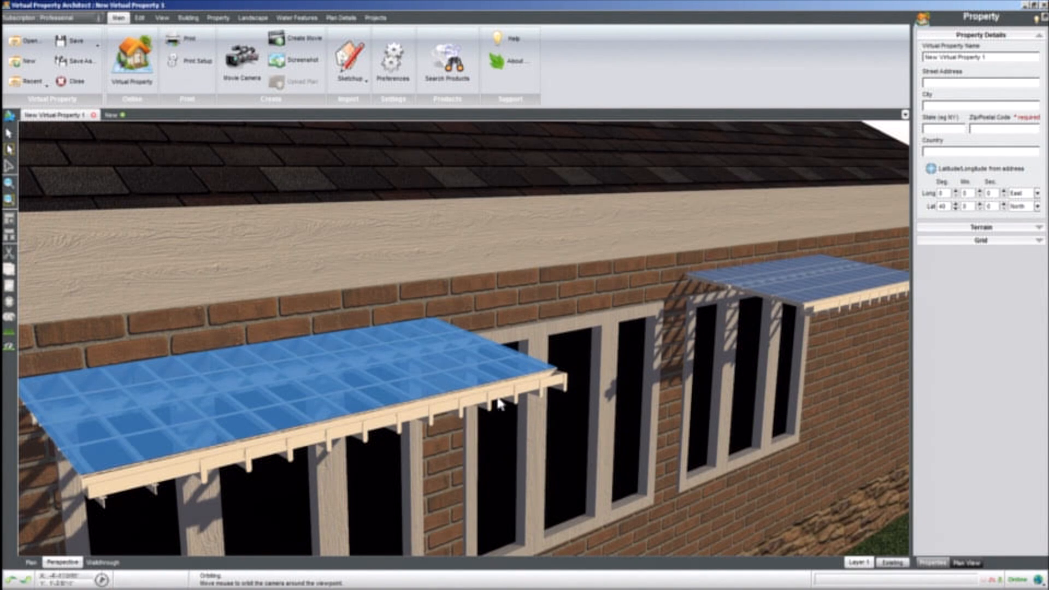
scroll(492, 396, down, 5)
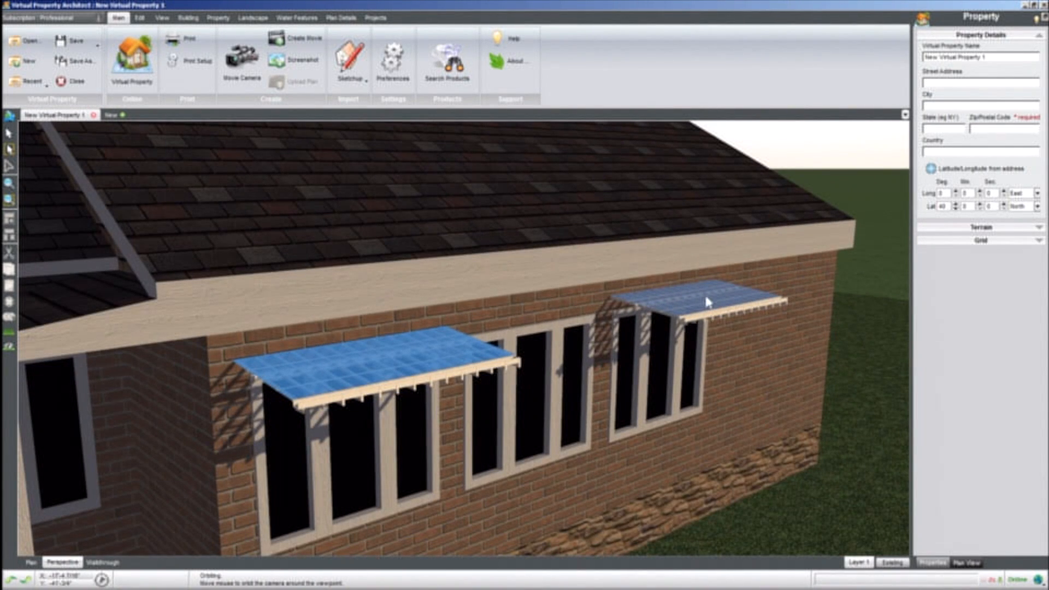
click(707, 303)
key(Delete)
- Copy the blue-glass awning and place copies along the side wall for the middle window and the window farthest from the porch
click(371, 365)
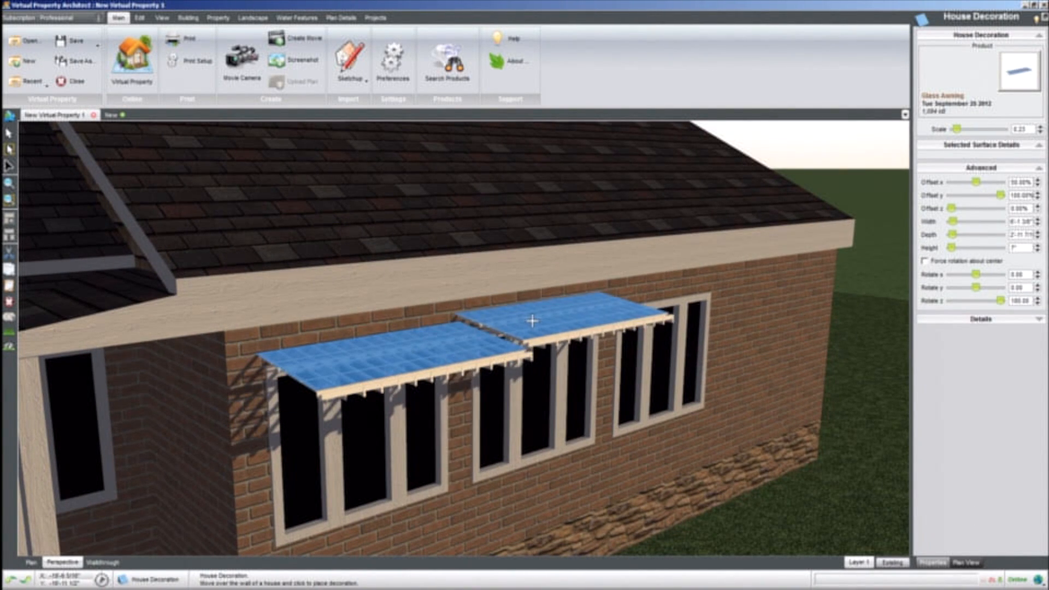
click(529, 325)
middle_drag(529, 324, 492, 340)
click(444, 373)
drag(444, 373, 379, 340)
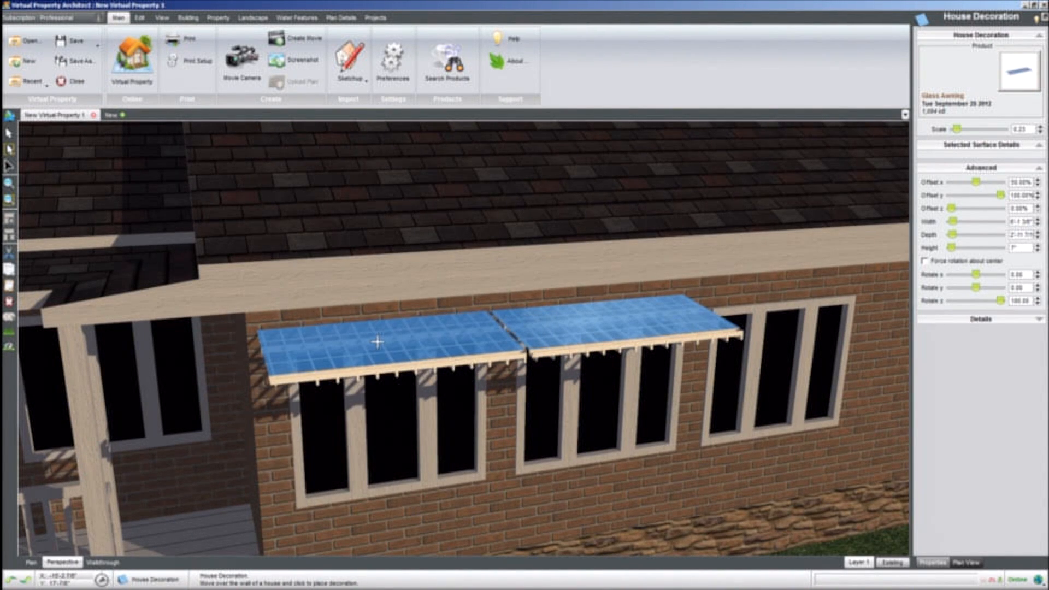
click(379, 340)
middle_drag(425, 351, 576, 343)
click(568, 343)
- Shift the third awning along the wall away from the middle one, above the window farthest from the porch
key(Right)
key(Right)
key(Right)
key(Right)
key(Right)
key(Right)
key(Right)
key(Right)
key(Right)
key(Right)
key(Right)
key(Right)
key(Right)
key(Right)
key(Right)
key(Right)
key(Right)
key(Right)
key(Right)
key(Right)
key(Right)
key(Right)
key(Right)
key(Right)
key(Right)
key(Right)
key(Right)
key(Right)
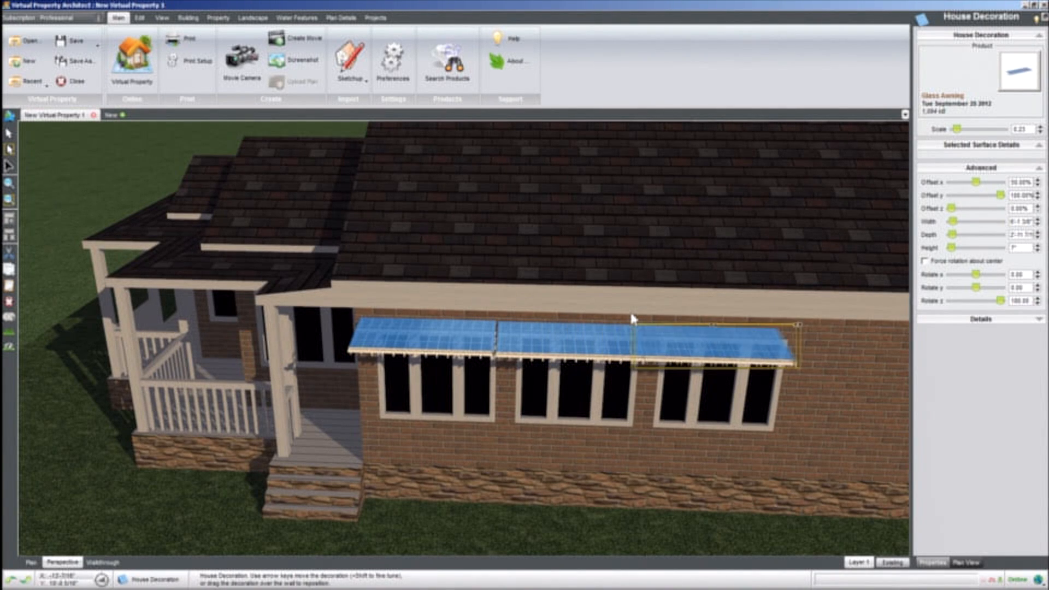
key(Right)
key(Right)
key(Right)
key(Right)
key(Right)
key(Left)
key(Left)
key(Left)
- Try to shift the awning nearest the porch sideways along the wall, and return it above its window
middle_drag(617, 334, 607, 329)
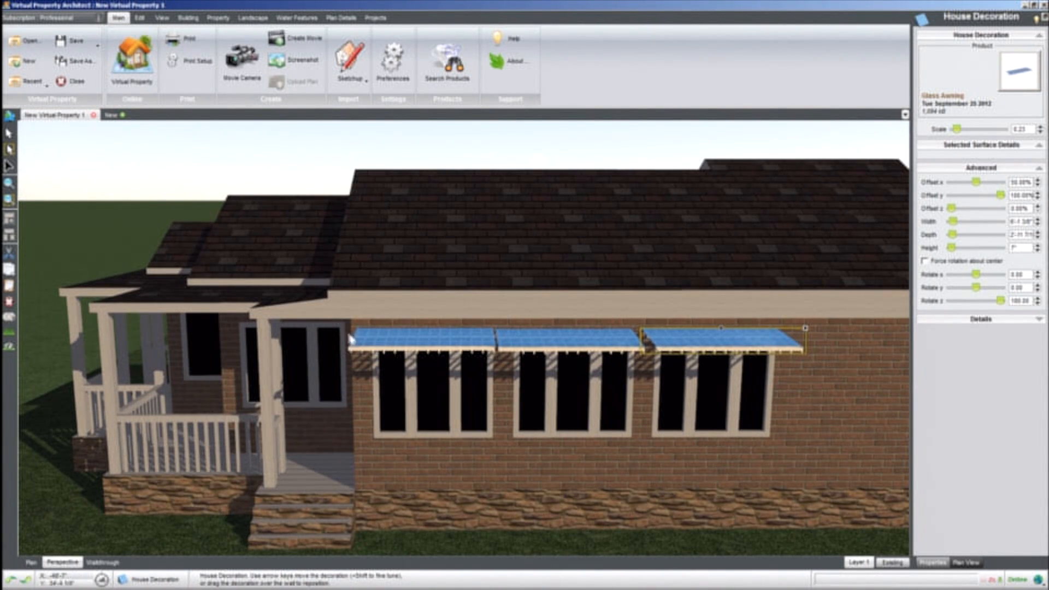
click(398, 344)
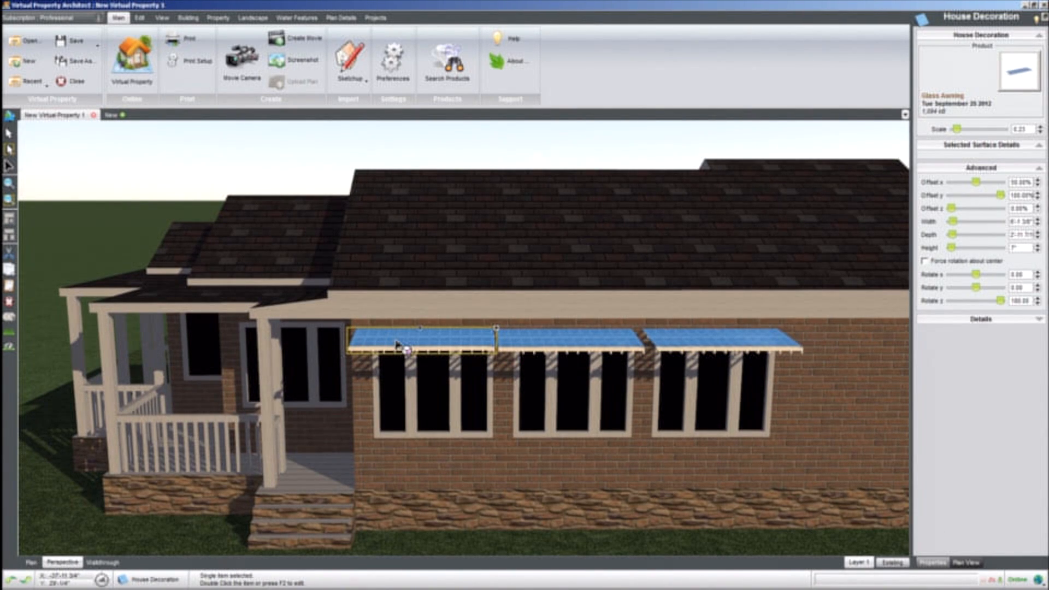
key(Left)
key(Left)
key(Left)
key(Left)
key(Left)
key(Left)
key(Left)
key(Left)
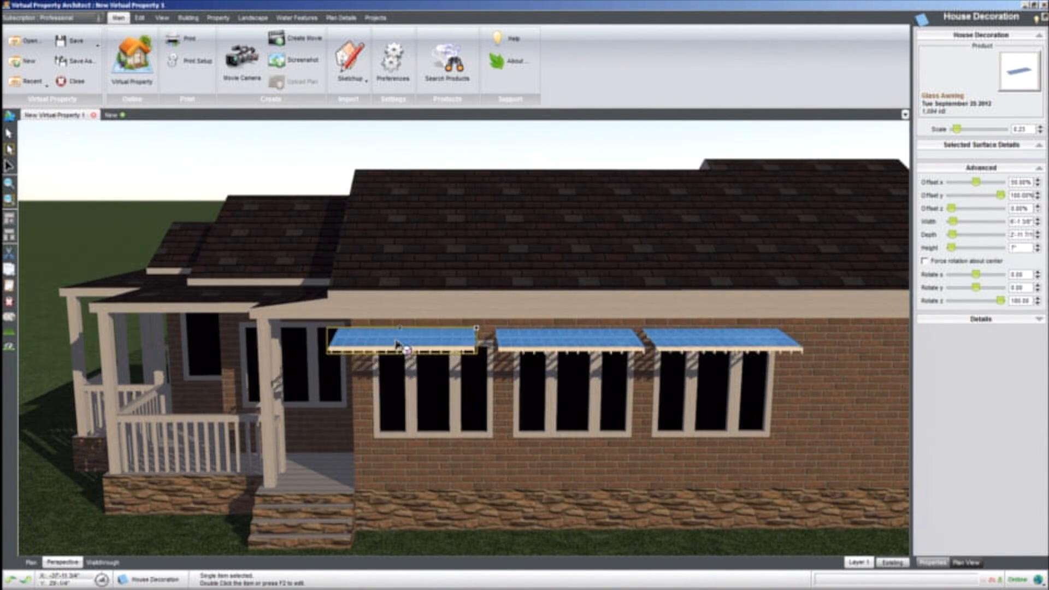
key(Left)
key(Left)
key(Left)
key(Left)
key(Left)
key(Left)
key(Left)
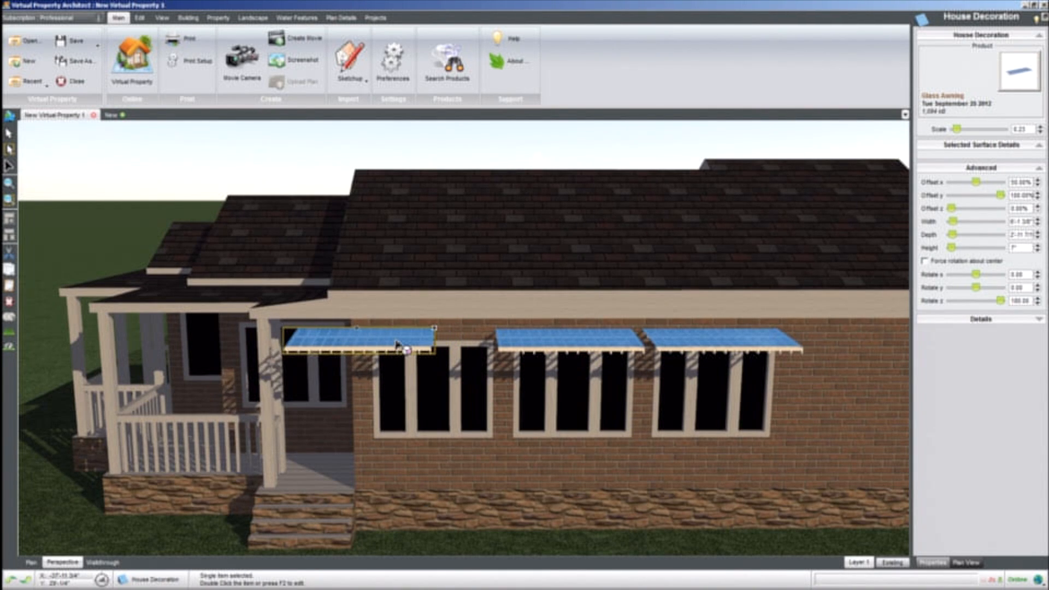
key(Left)
key(Left)
key(Left)
key(Left)
key(Left)
key(Left)
key(Left)
key(Left)
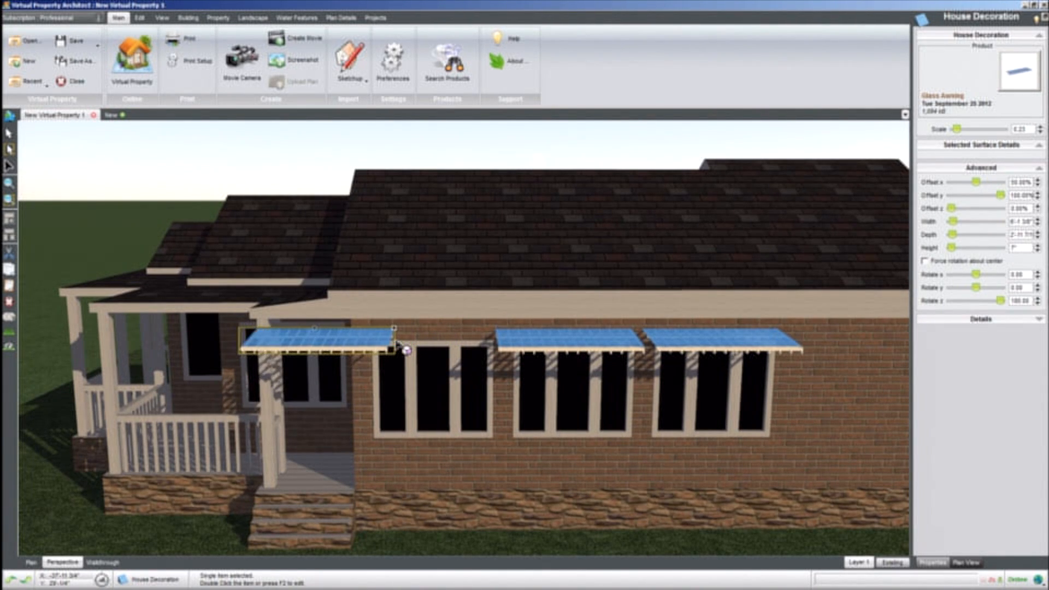
key(Left)
key(Left)
key(Left)
key(Left)
key(Left)
key(Left)
key(Left)
key(Left)
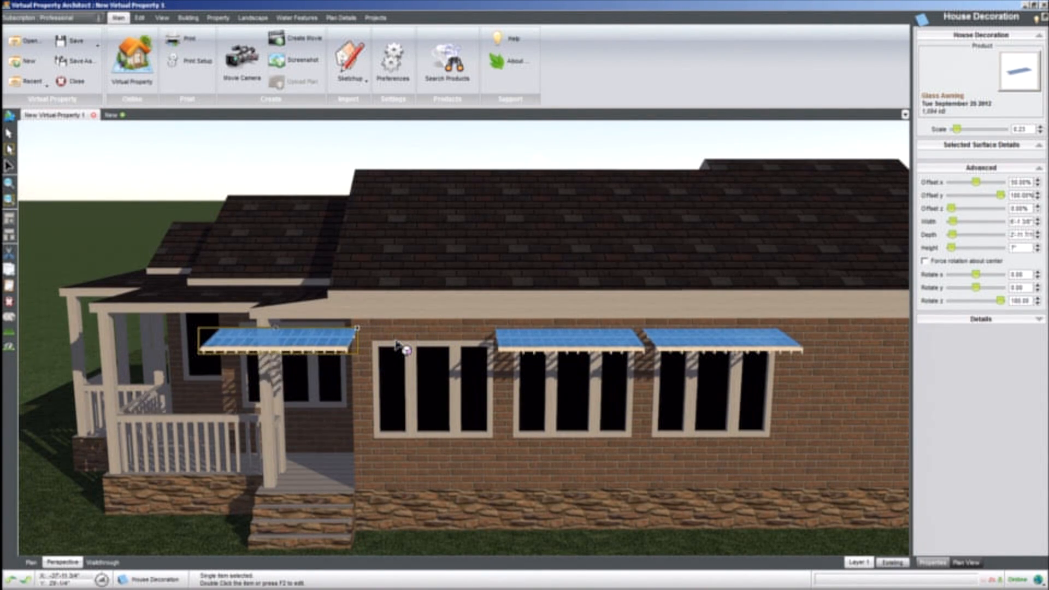
key(Left)
key(Left)
key(Left)
key(Left)
key(Left)
key(Left)
key(Left)
key(Left)
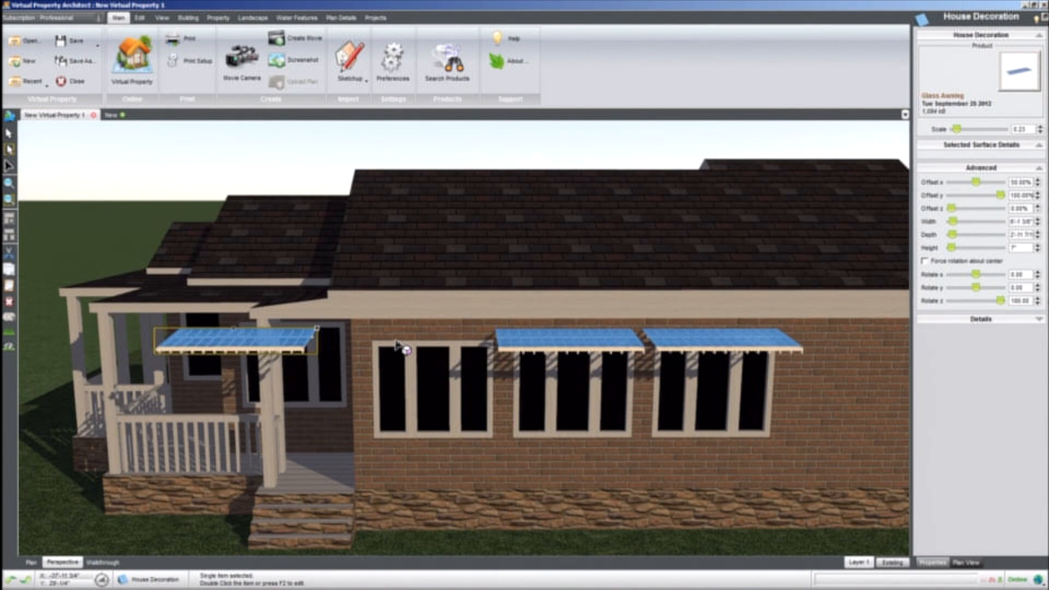
key(Left)
key(Left)
key(Left)
key(Left)
key(Left)
key(Left)
key(Left)
key(Left)
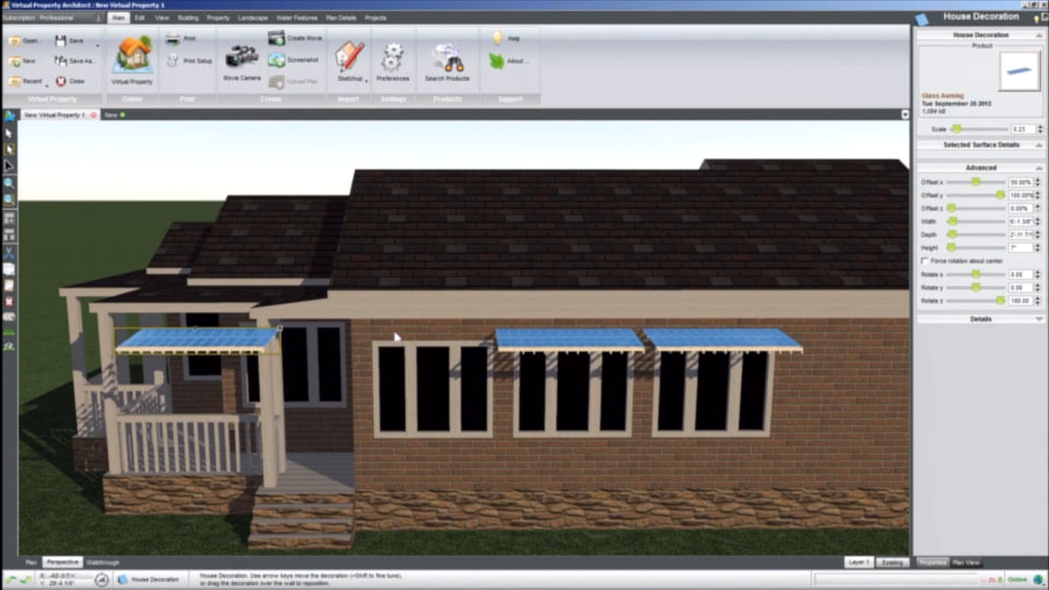
key(Left)
drag(204, 345, 424, 343)
click(424, 343)
- Inspect the three awnings and the house's side from several angles, and select the brick wall surface
middle_drag(394, 353, 455, 370)
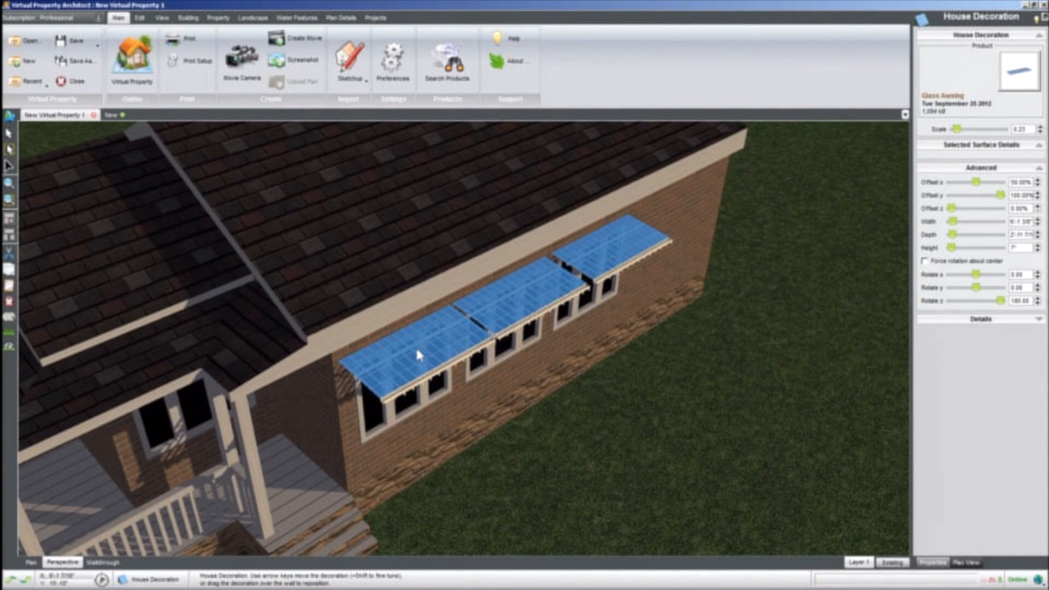
middle_drag(538, 346, 453, 334)
scroll(454, 339, down, 5)
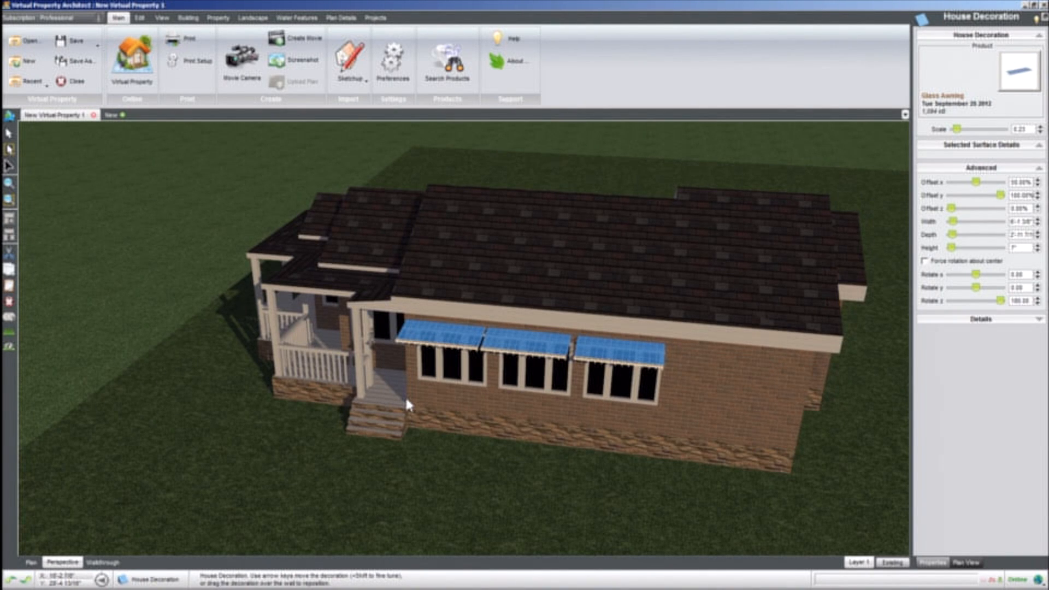
middle_drag(711, 387, 674, 376)
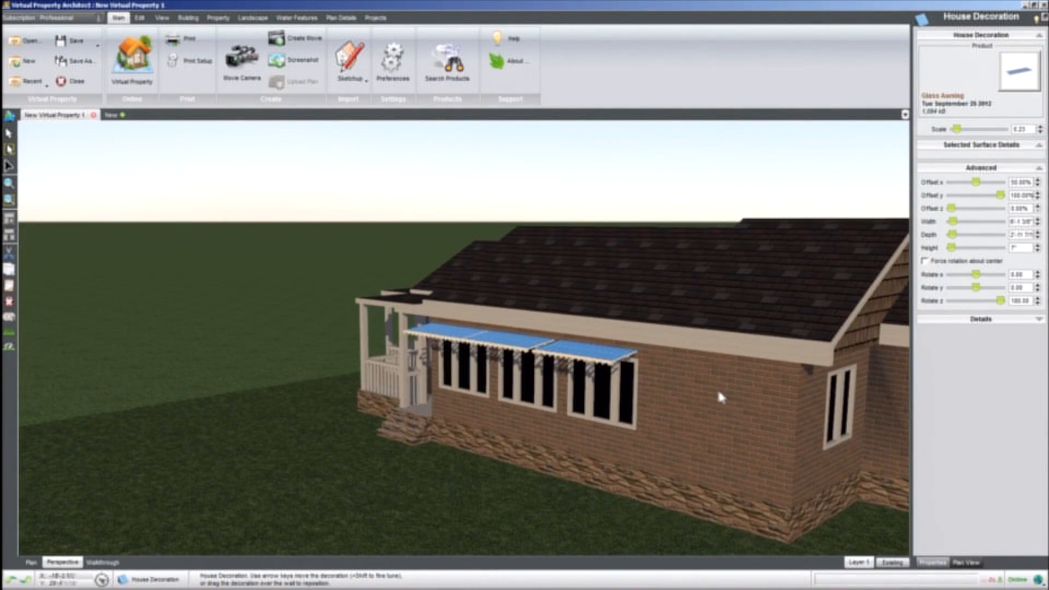
click(685, 381)
click(685, 381)
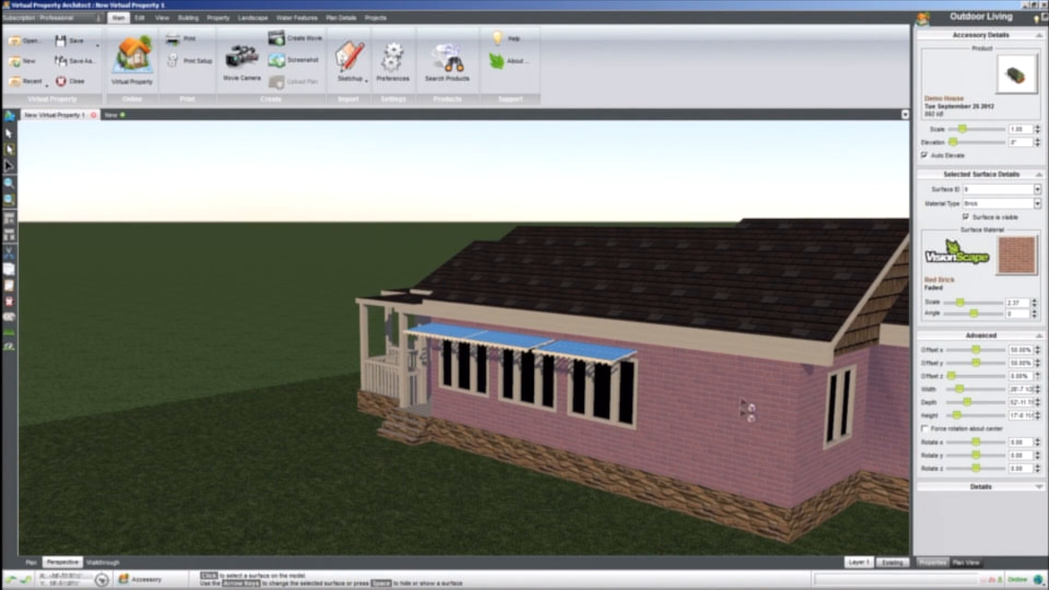
scroll(681, 391, up, 3)
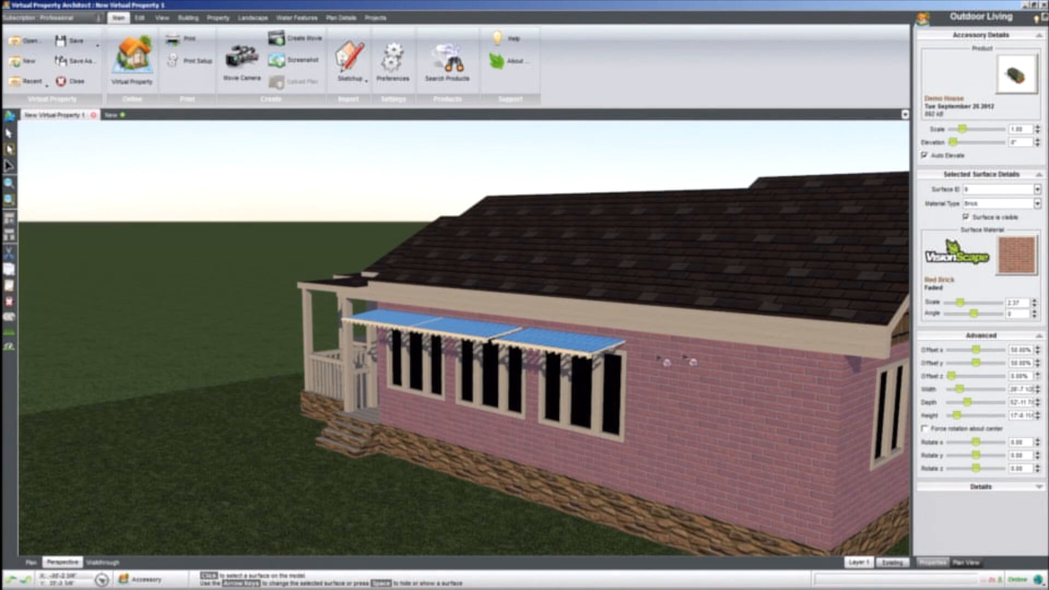
middle_drag(477, 337, 620, 347)
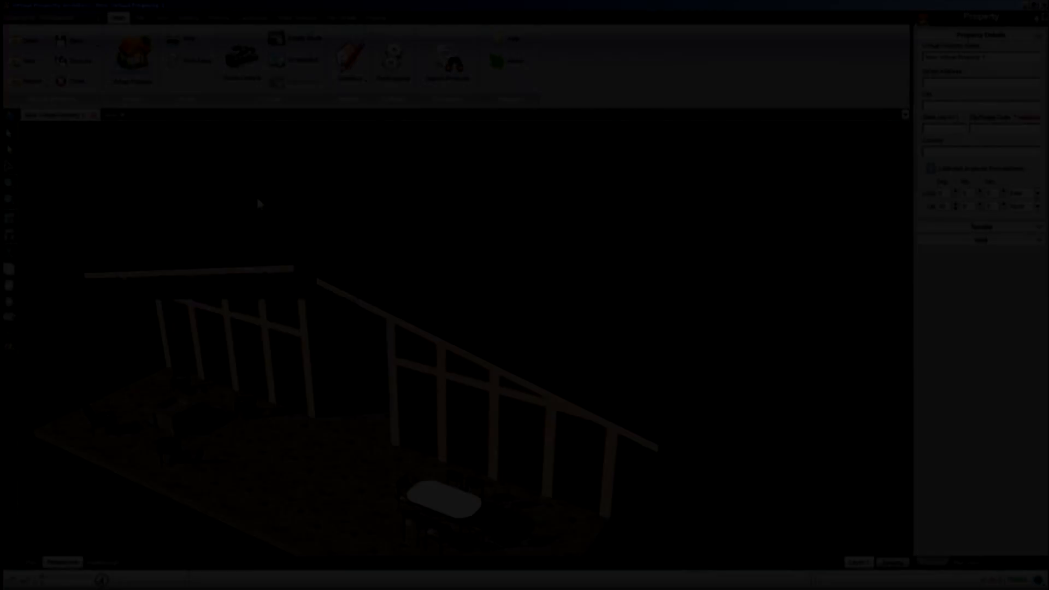
- Examine the second house, its patio and its interior furniture from several angles and distances
middle_drag(255, 194, 345, 227)
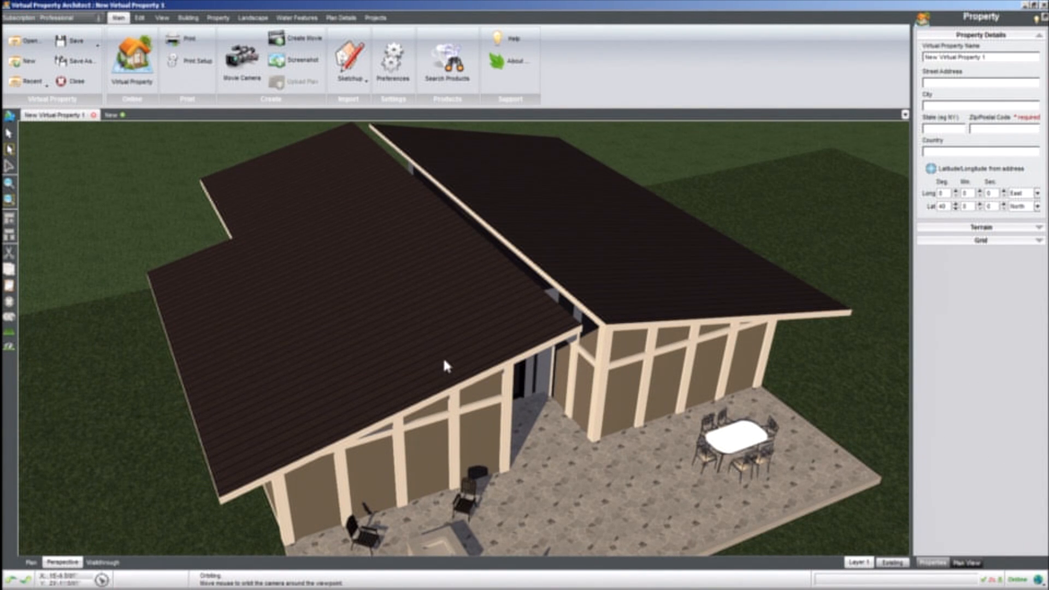
drag(444, 359, 402, 363)
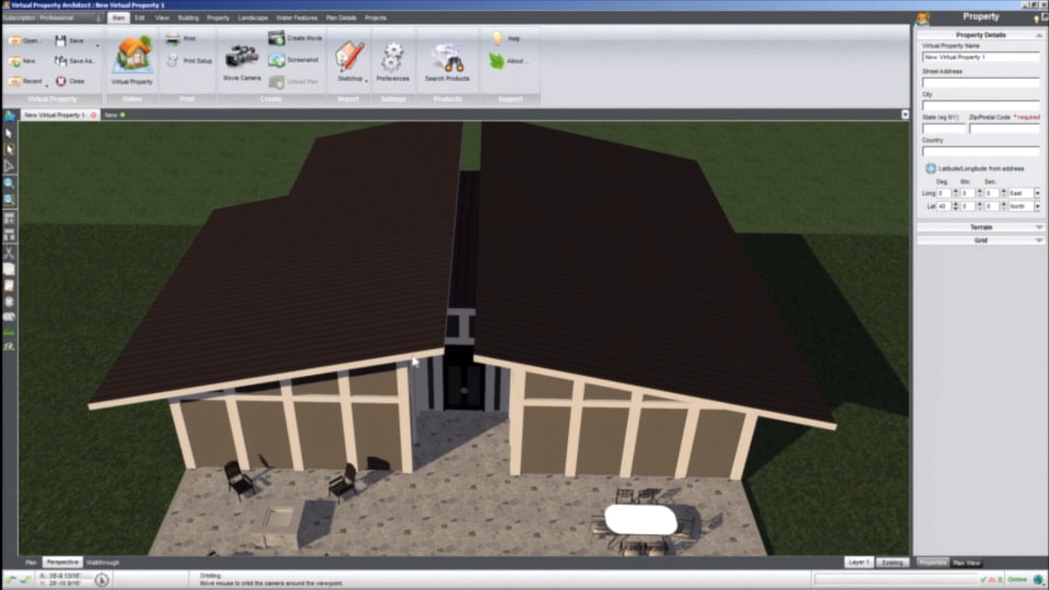
drag(568, 428, 421, 350)
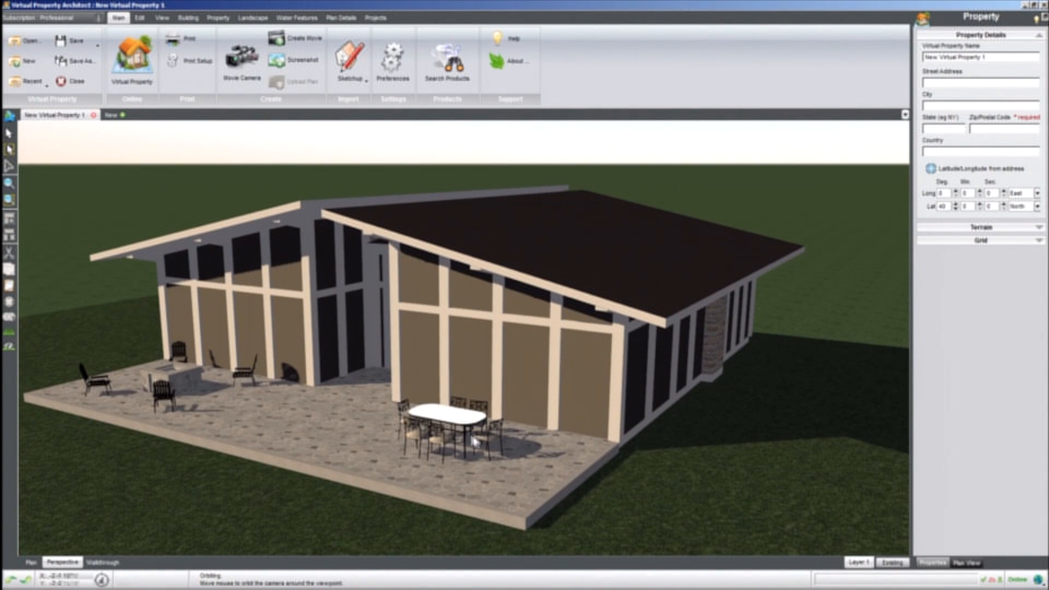
drag(379, 369, 493, 370)
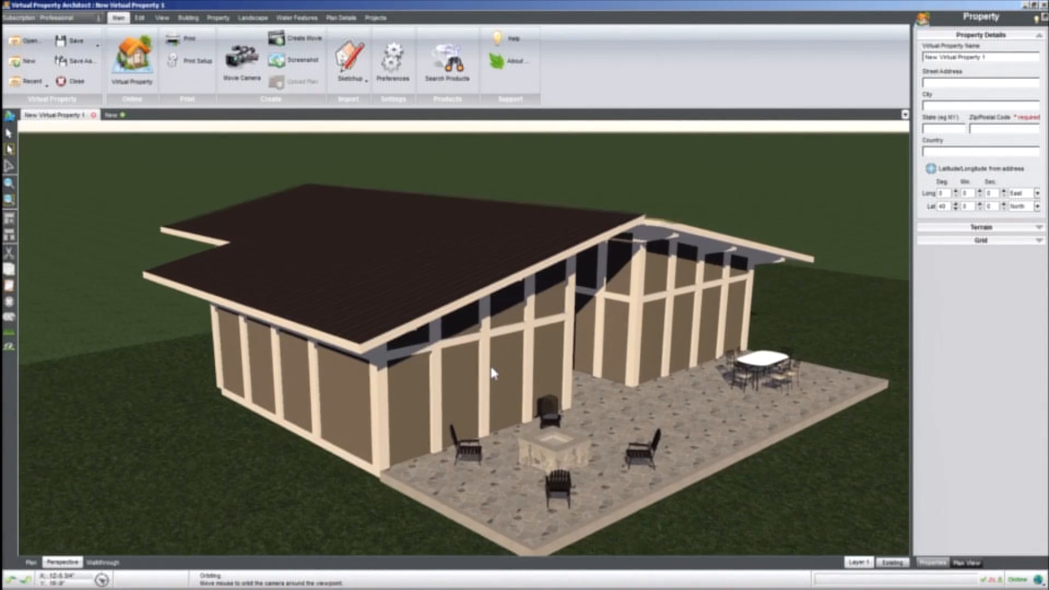
scroll(492, 372, up, 10)
scroll(492, 372, up, 10)
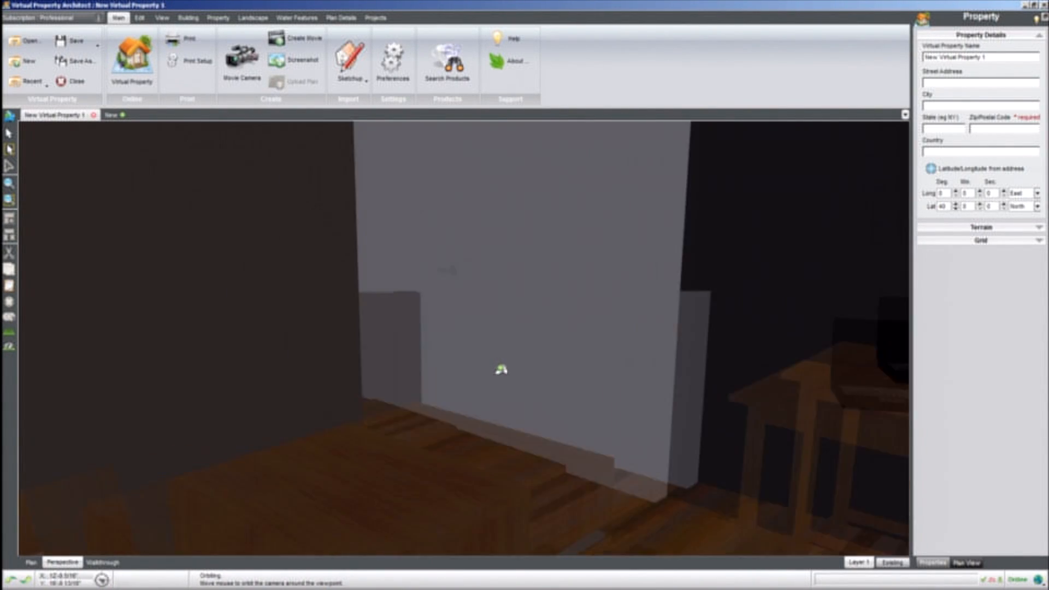
middle_drag(507, 366, 506, 365)
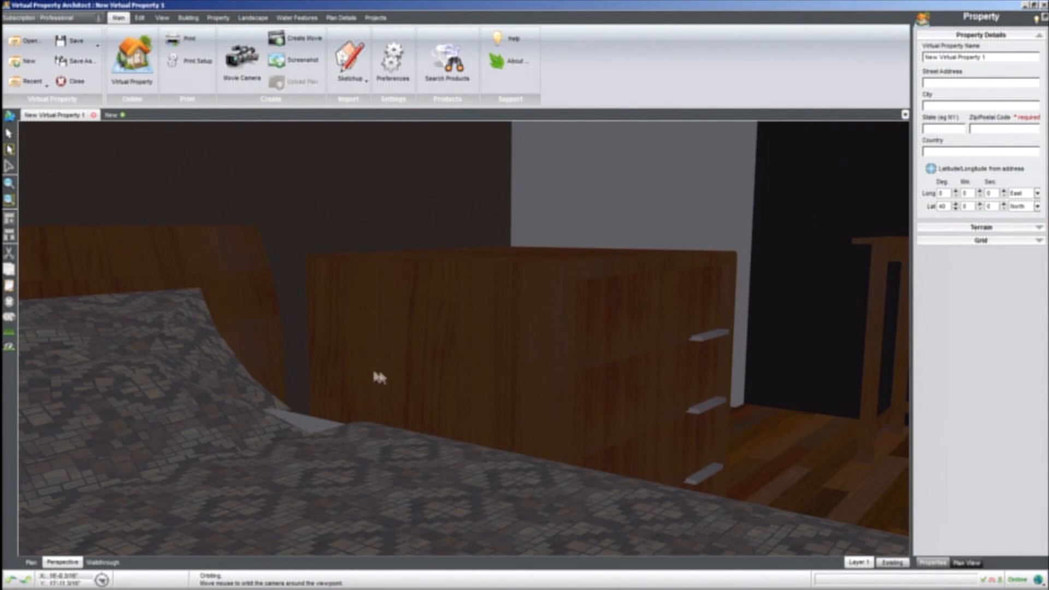
scroll(601, 377, down, 15)
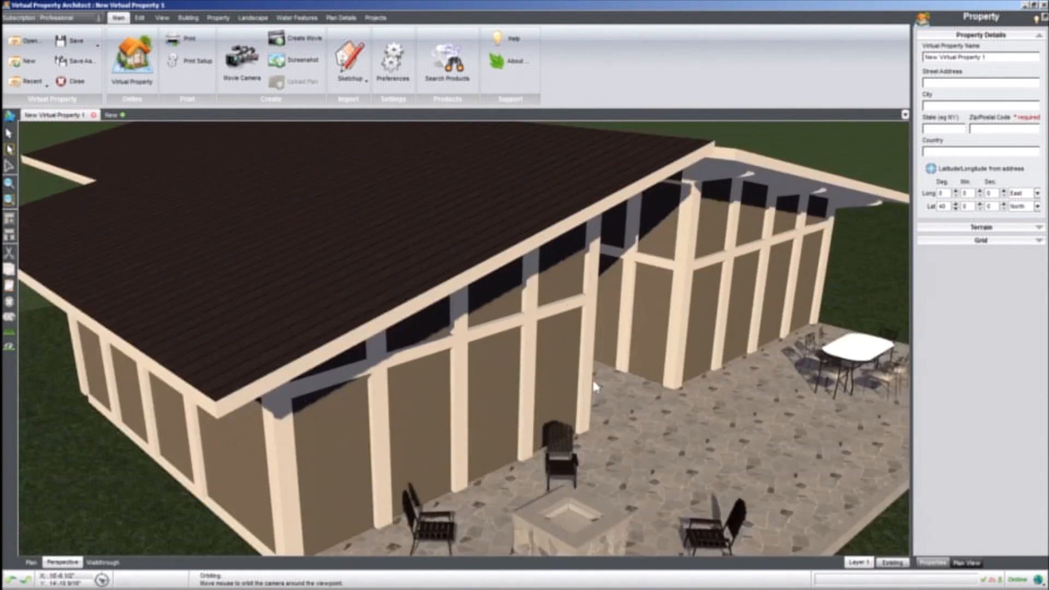
scroll(596, 388, down, 5)
middle_drag(593, 386, 552, 397)
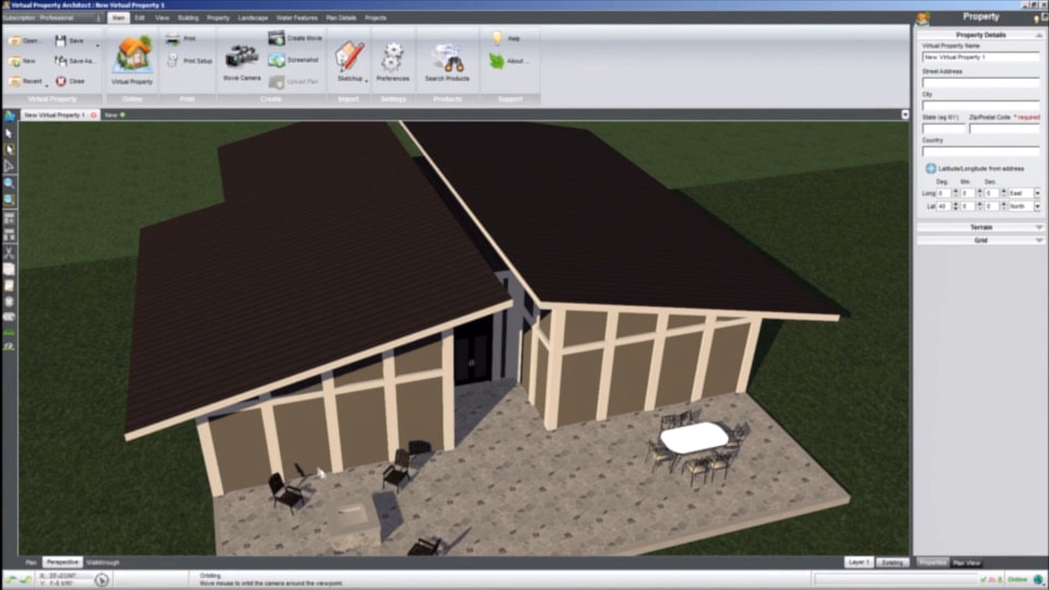
- Apply the Asphalt Shingles Multicolored Gray roofing material to the house's connected roof trim and frame surface
click(596, 333)
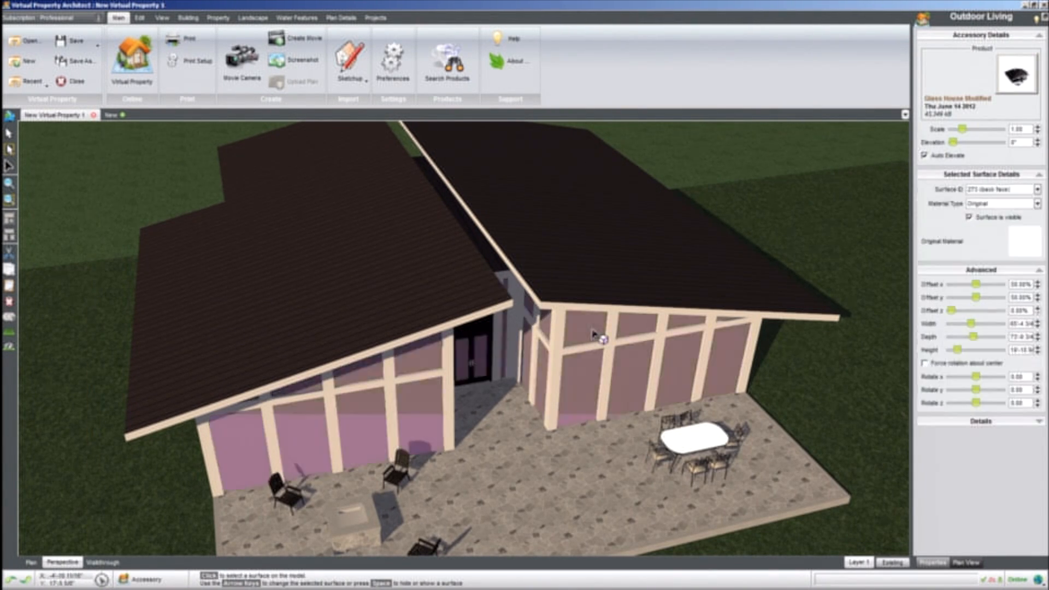
click(566, 306)
click(573, 246)
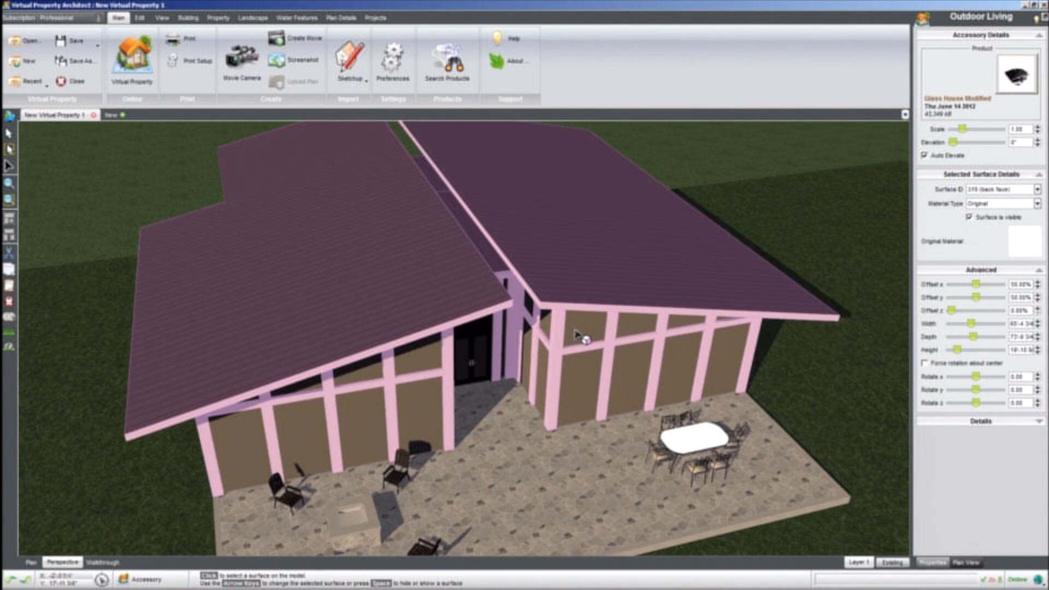
scroll(590, 284, up, 3)
scroll(590, 285, up, 3)
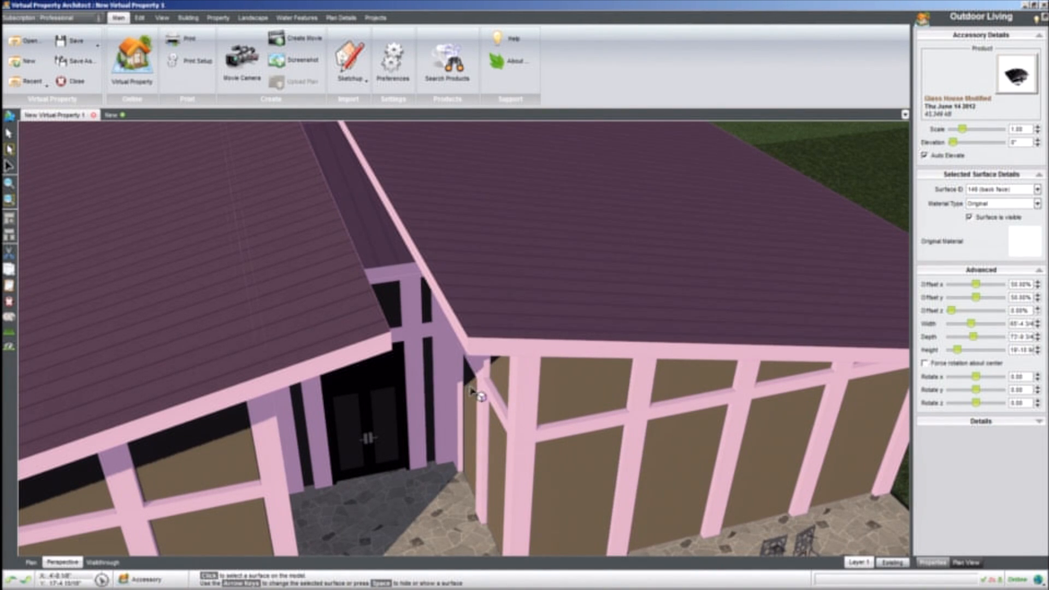
click(604, 384)
click(650, 346)
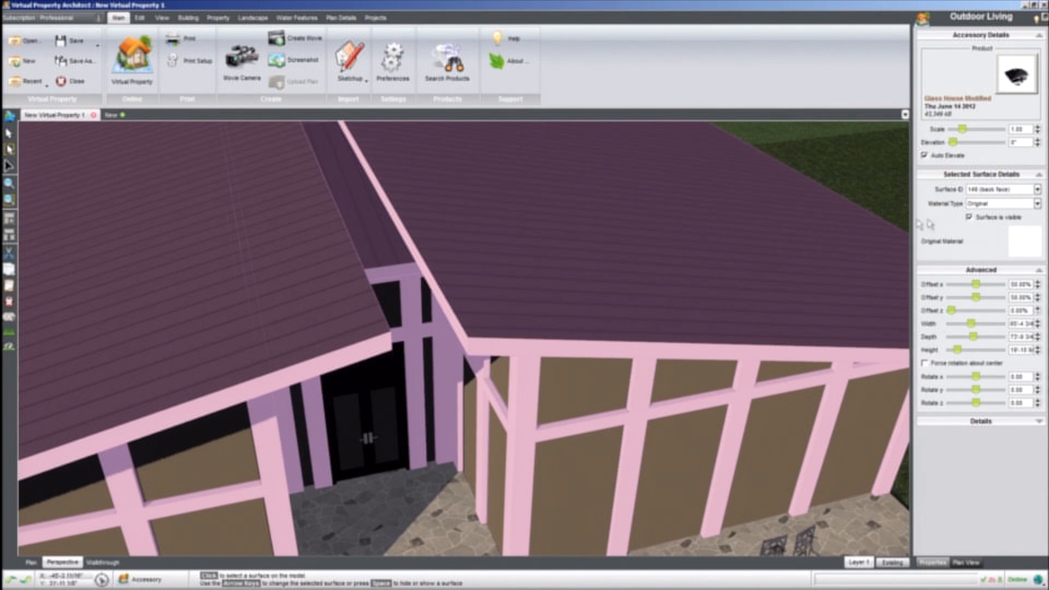
click(984, 204)
click(978, 211)
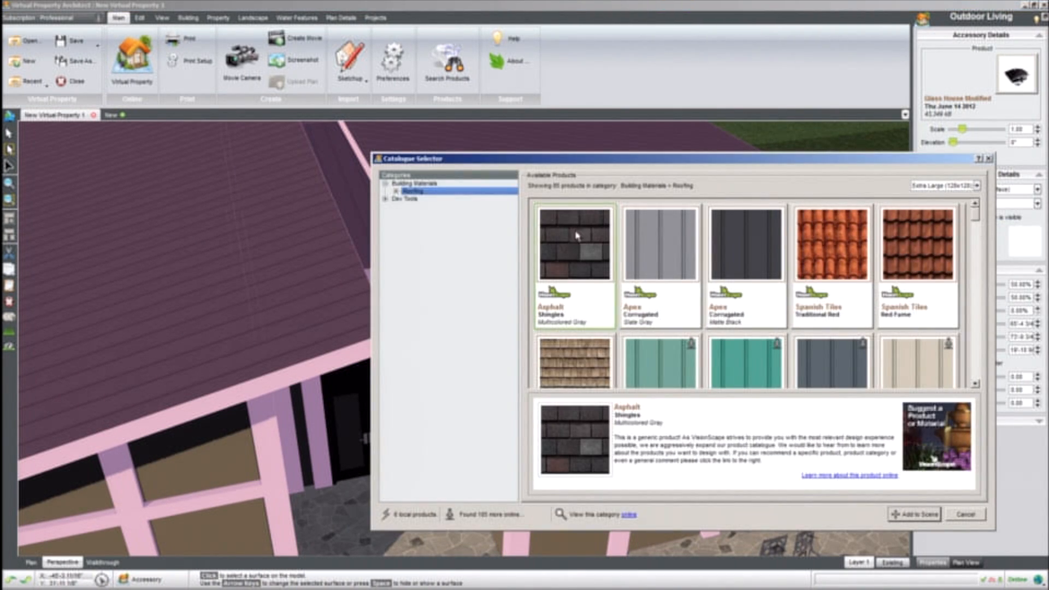
double_click(574, 239)
scroll(575, 240, down, 2)
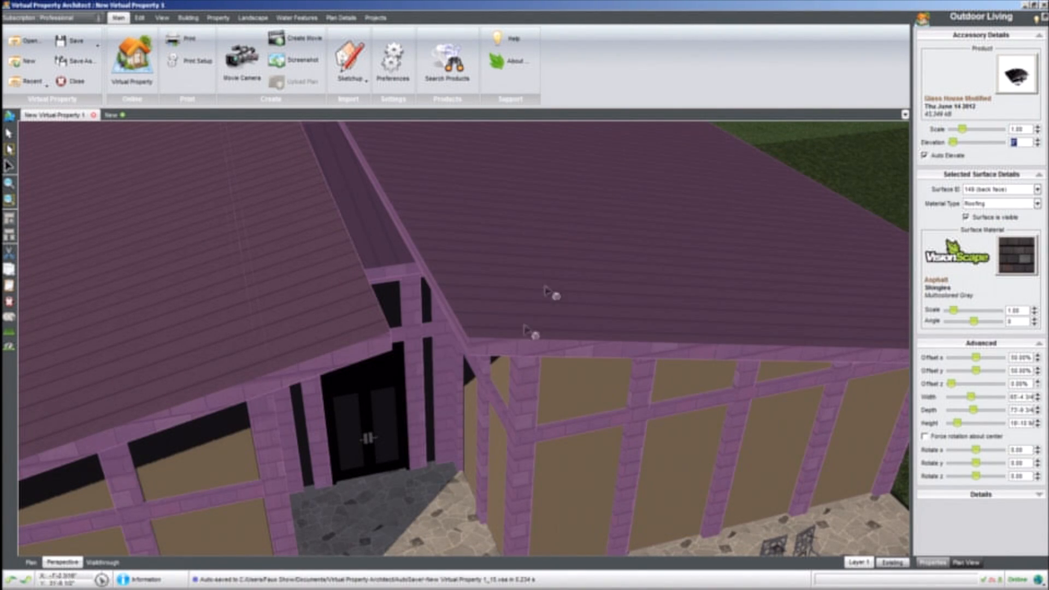
- Inspect the shingled frame from the patio side, and undo the roofing material change
middle_drag(459, 426, 481, 422)
scroll(486, 425, down, 6)
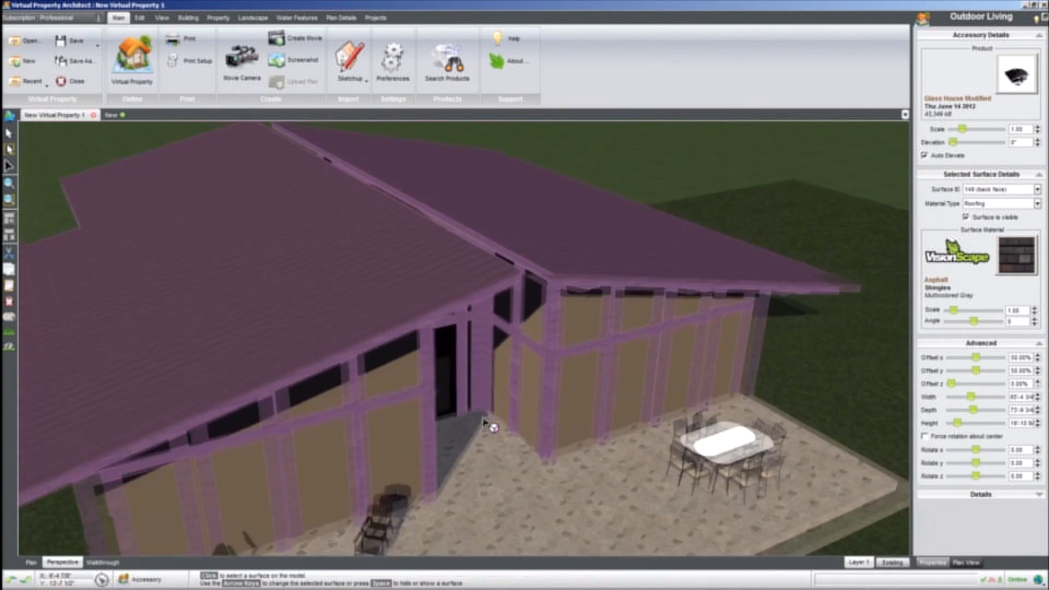
click(706, 230)
mouse_move(518, 278)
middle_down()
mouse_move(492, 274)
mouse_move(509, 272)
middle_up()
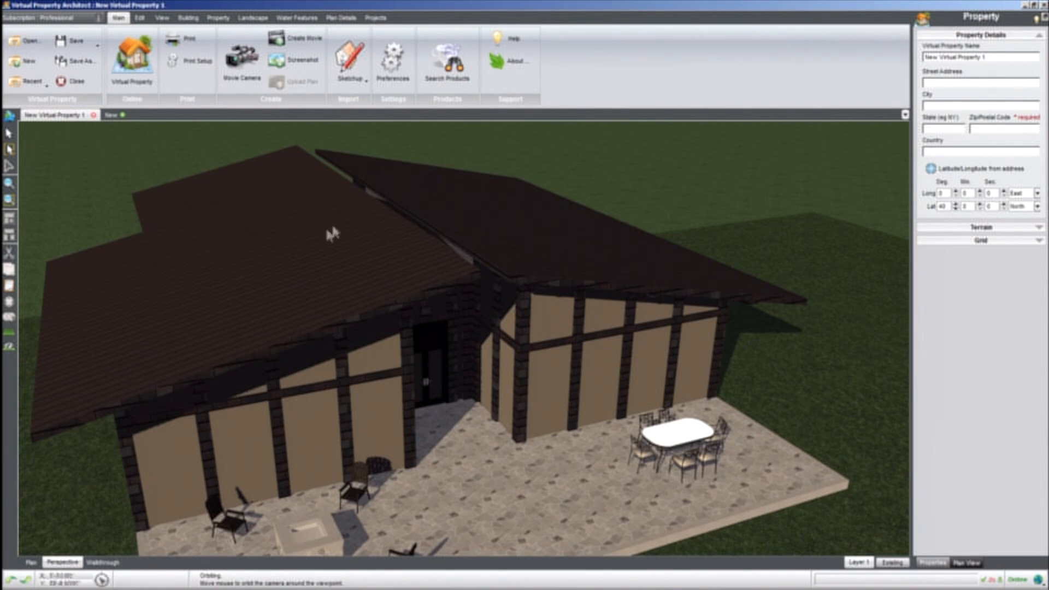
key(ctrl+z)
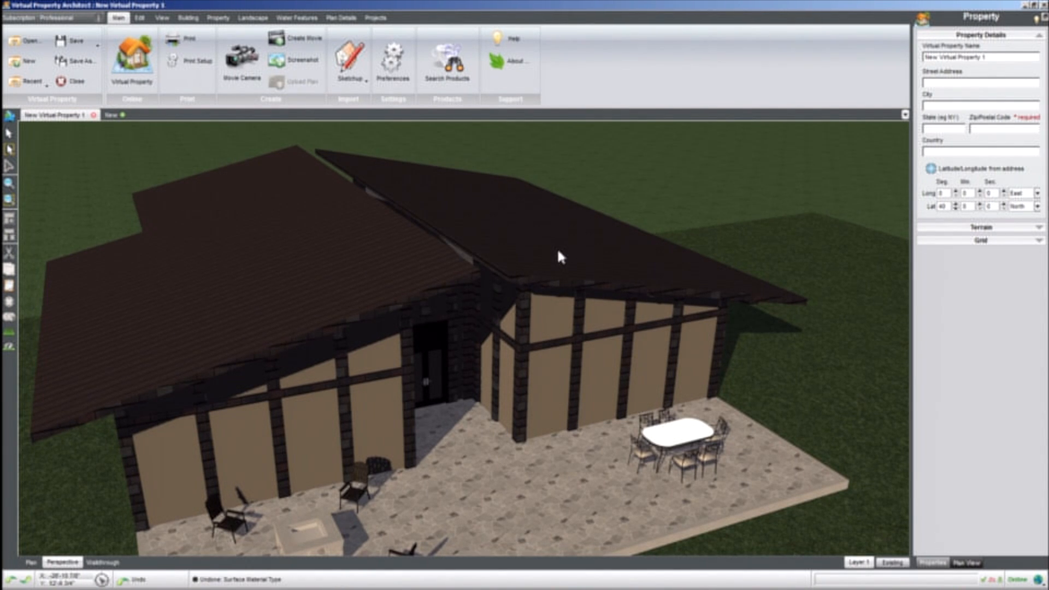
key(ctrl+z)
- Open the house model for surface selection and inspect the extent of its connected roof and frame surface
middle_drag(557, 249, 512, 288)
click(507, 260)
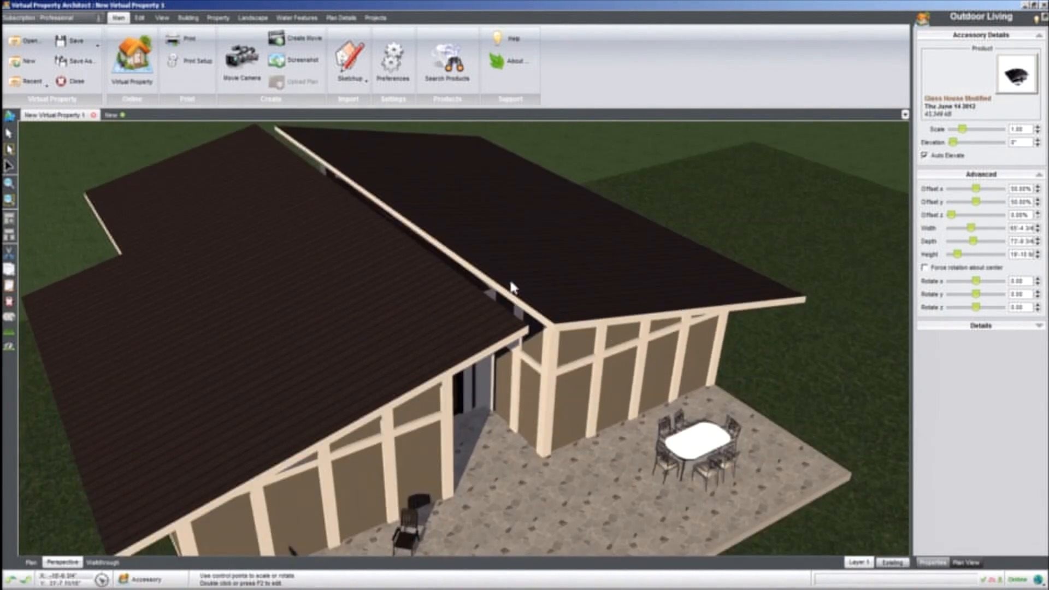
scroll(513, 288, up, 2)
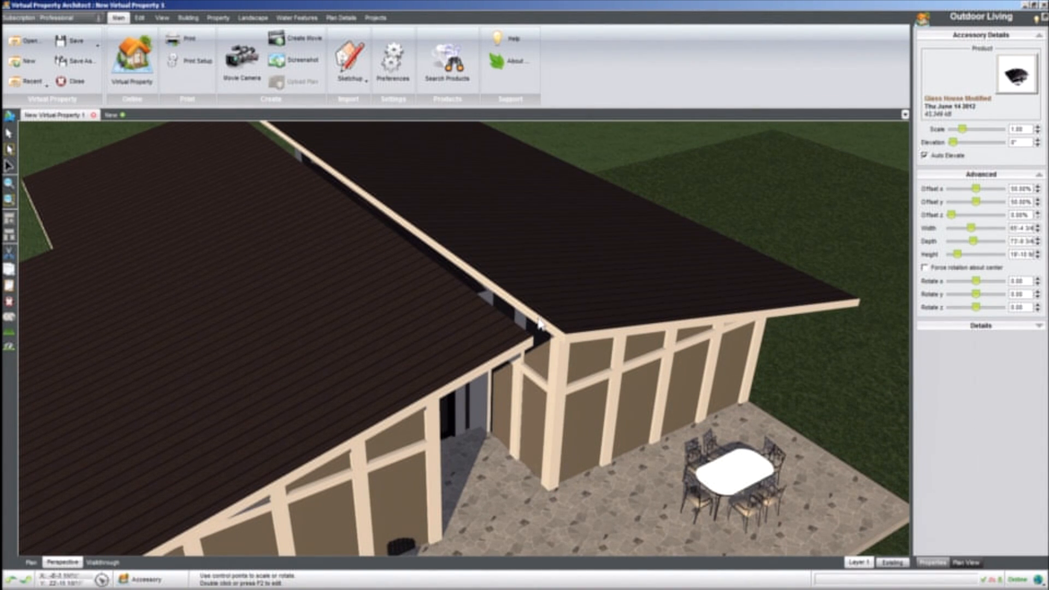
middle_drag(504, 304, 481, 309)
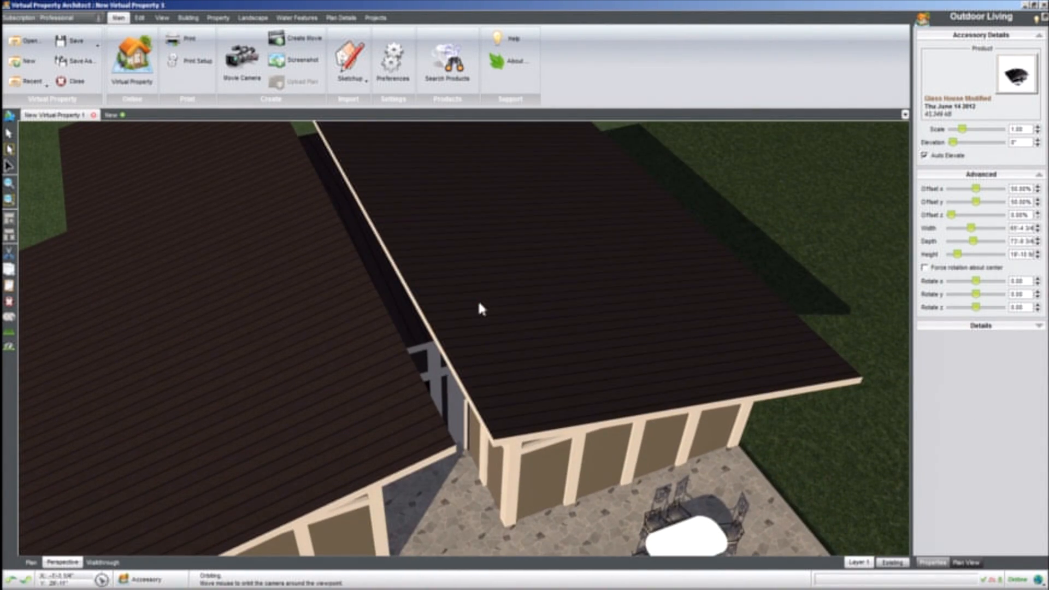
scroll(481, 309, down, 3)
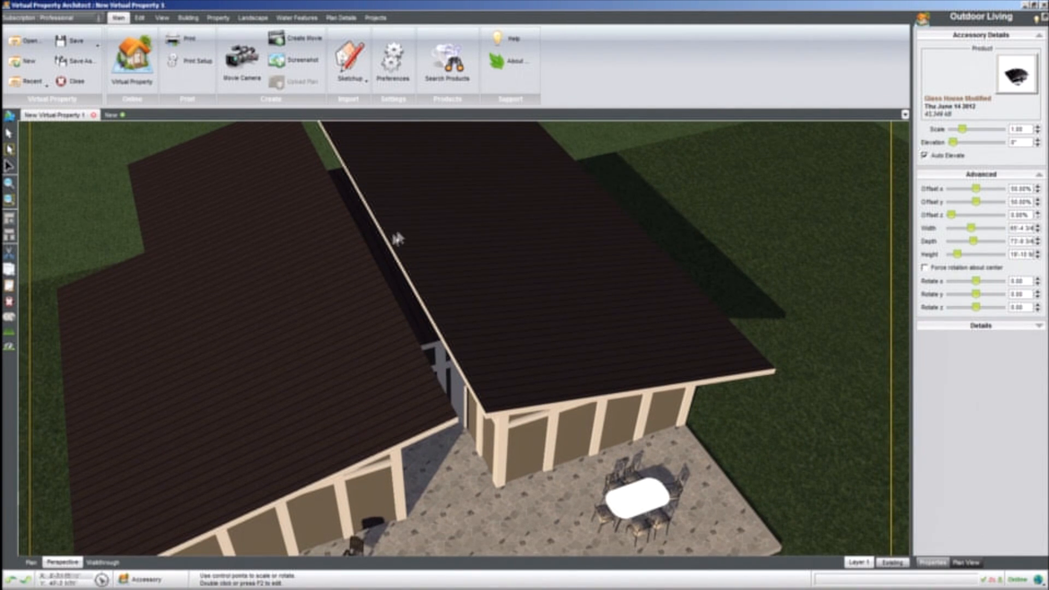
double_click(438, 217)
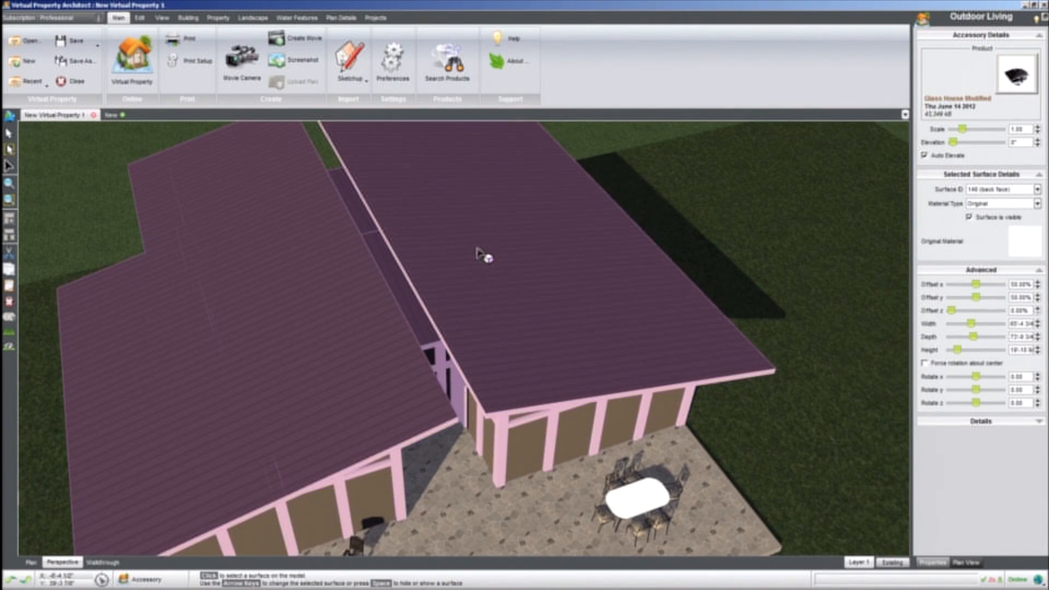
middle_drag(480, 295, 500, 293)
scroll(500, 293, up, 5)
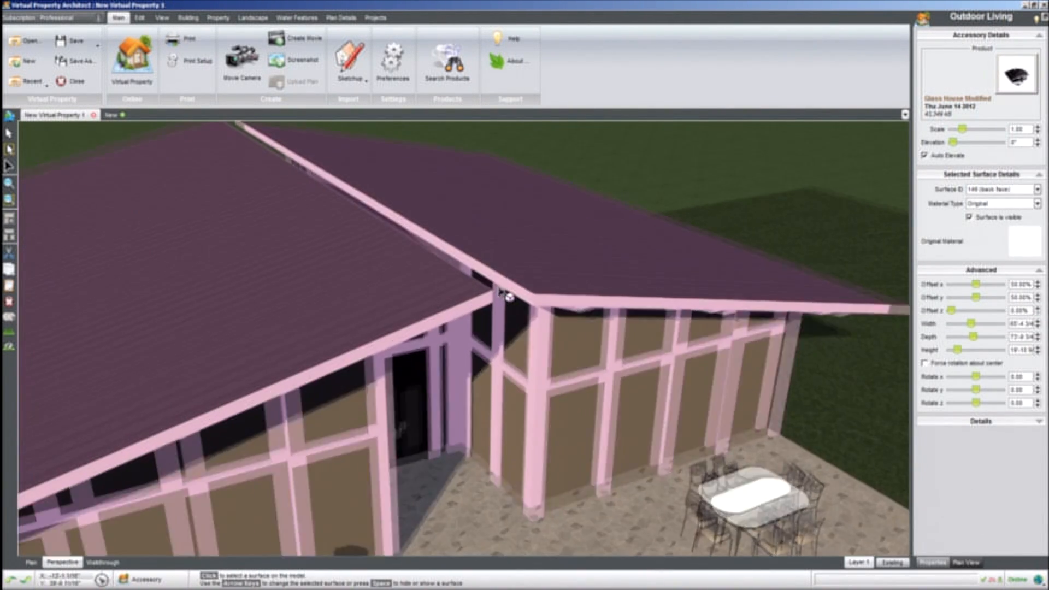
scroll(499, 292, up, 3)
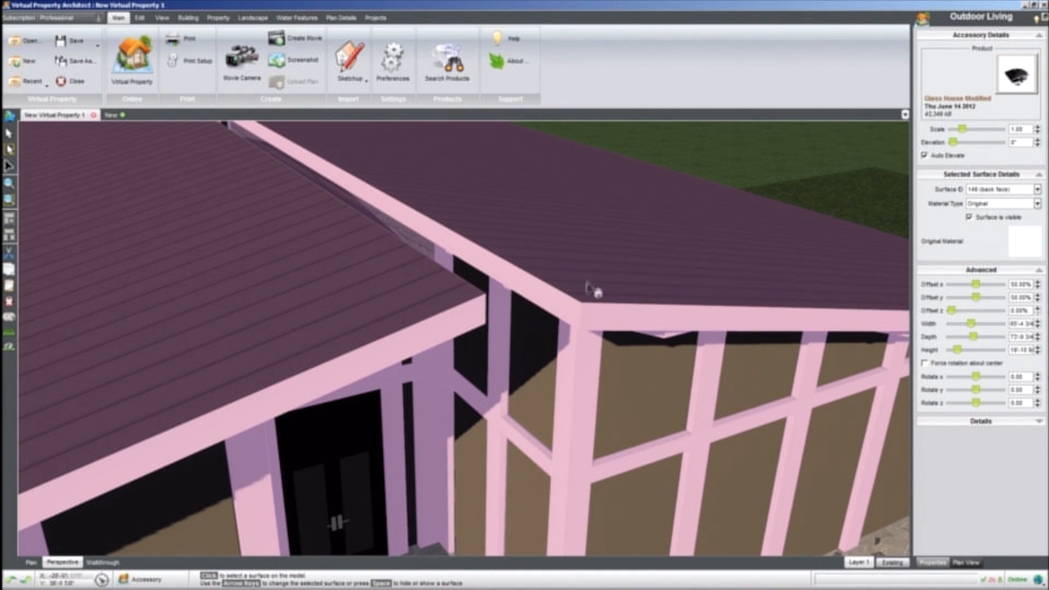
scroll(595, 291, down, 5)
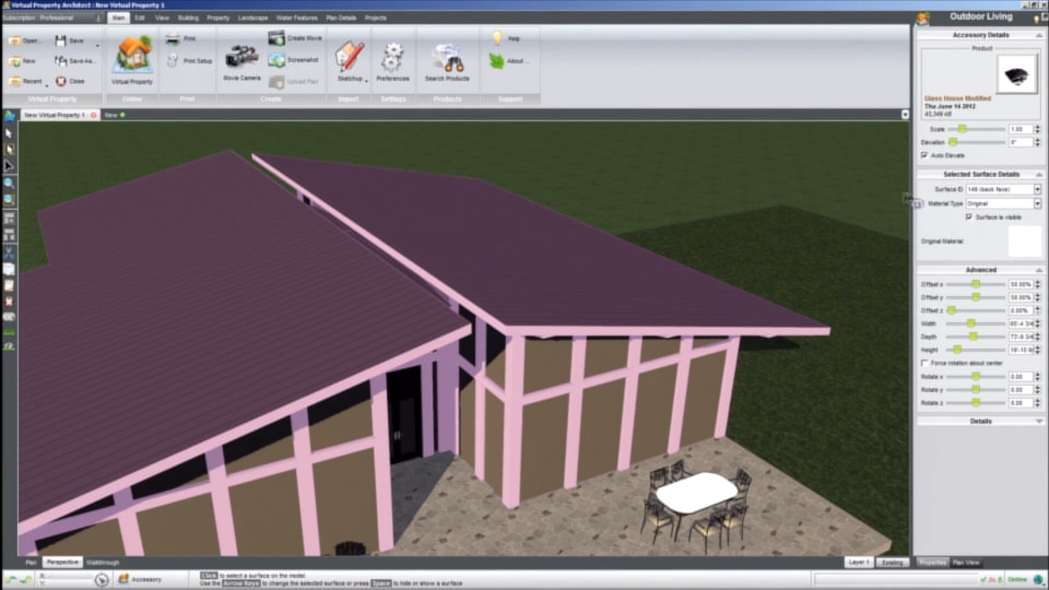
- Select the tabletop, patio paving, wall panels, and roof and frame in turn to compare the extent of each surface
click(729, 456)
click(694, 413)
click(693, 486)
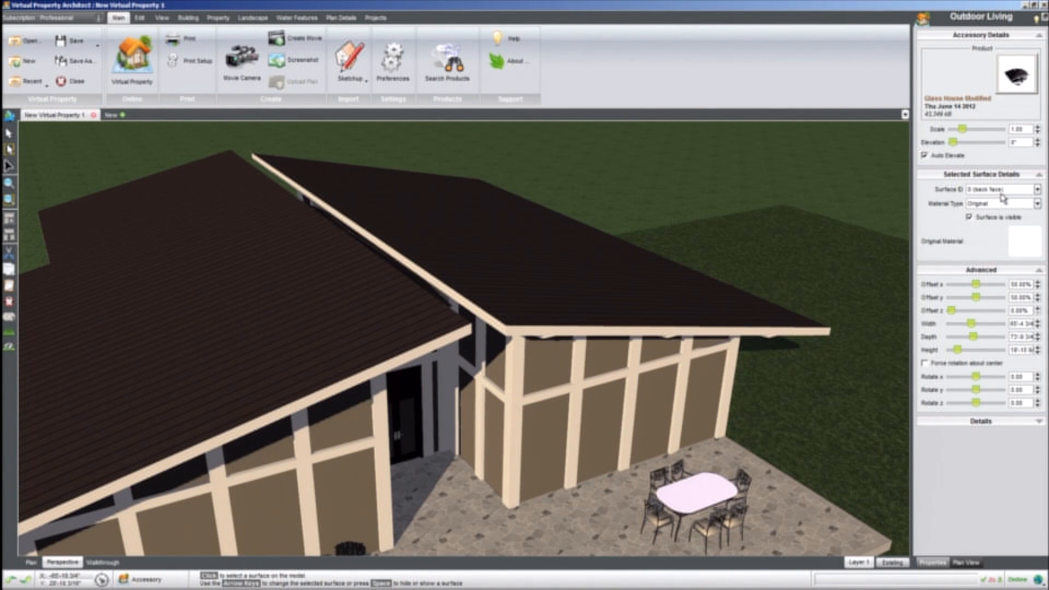
click(801, 521)
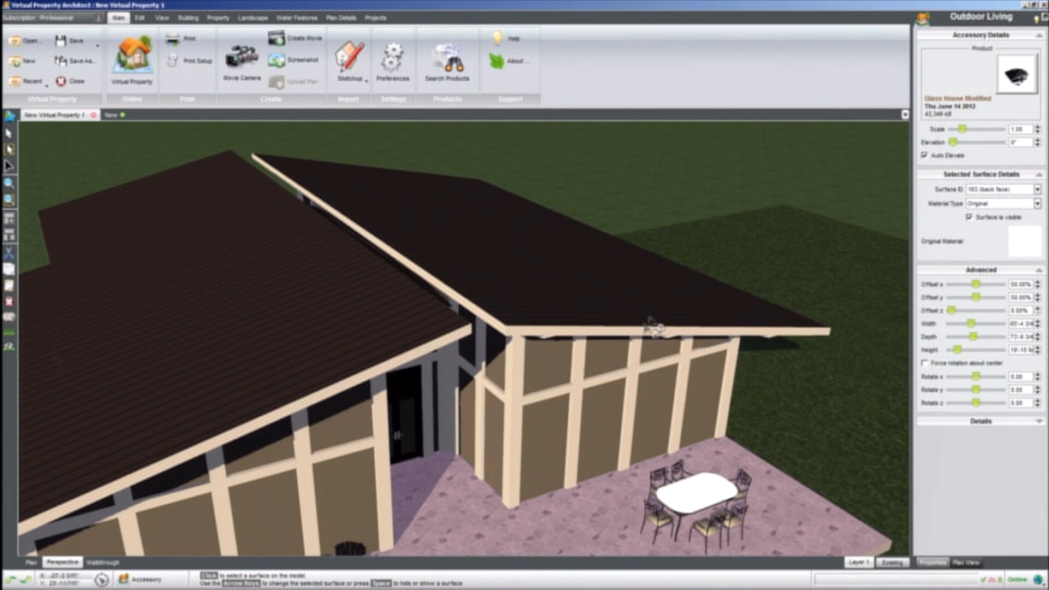
click(414, 440)
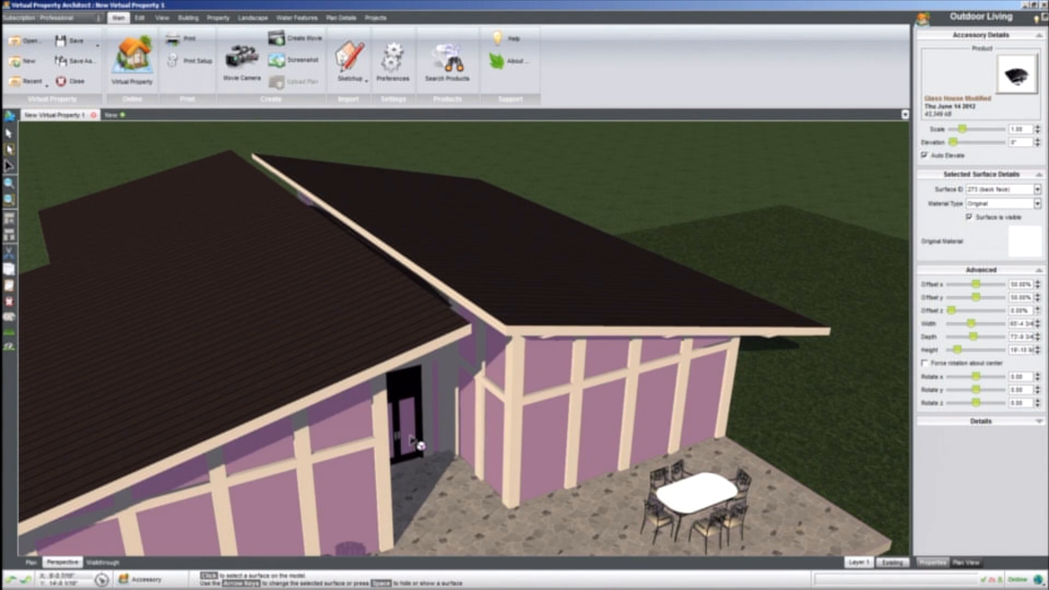
click(589, 334)
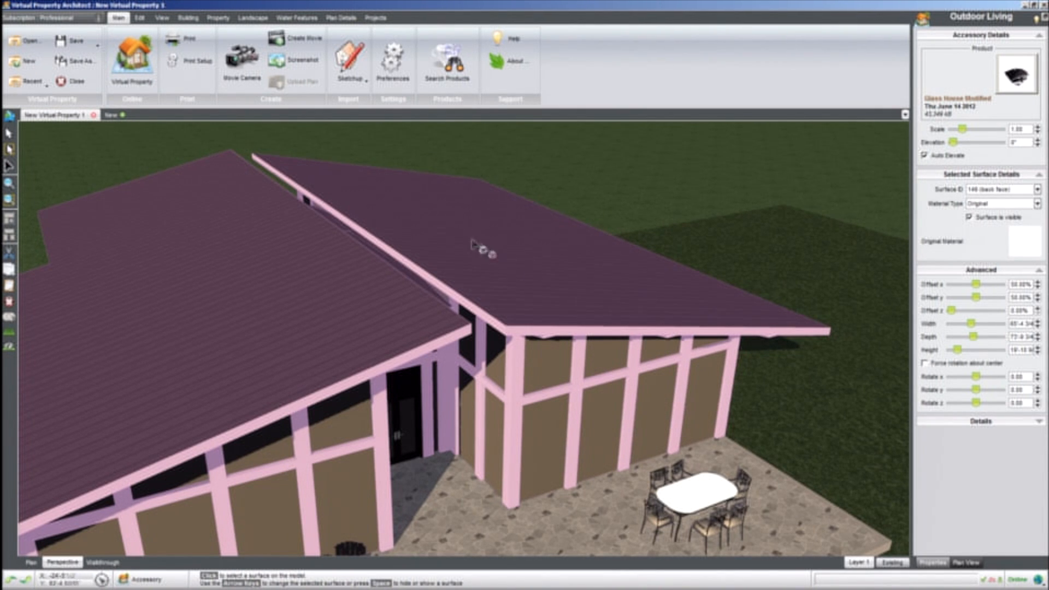
- Step through the house's surface IDs and check which part of the model each one covers
middle_drag(467, 246, 446, 242)
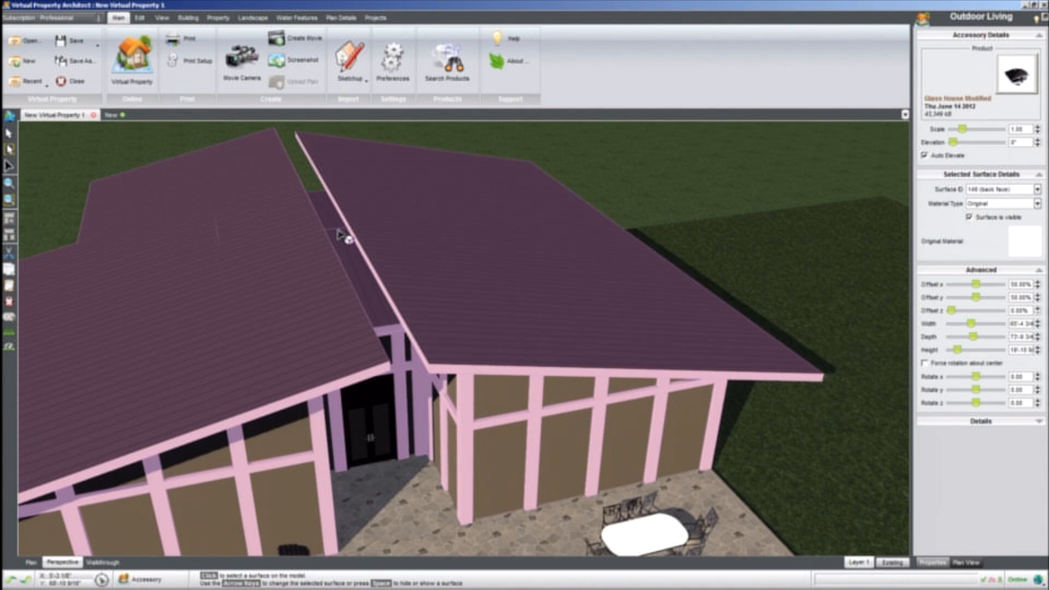
scroll(337, 235, up, 1)
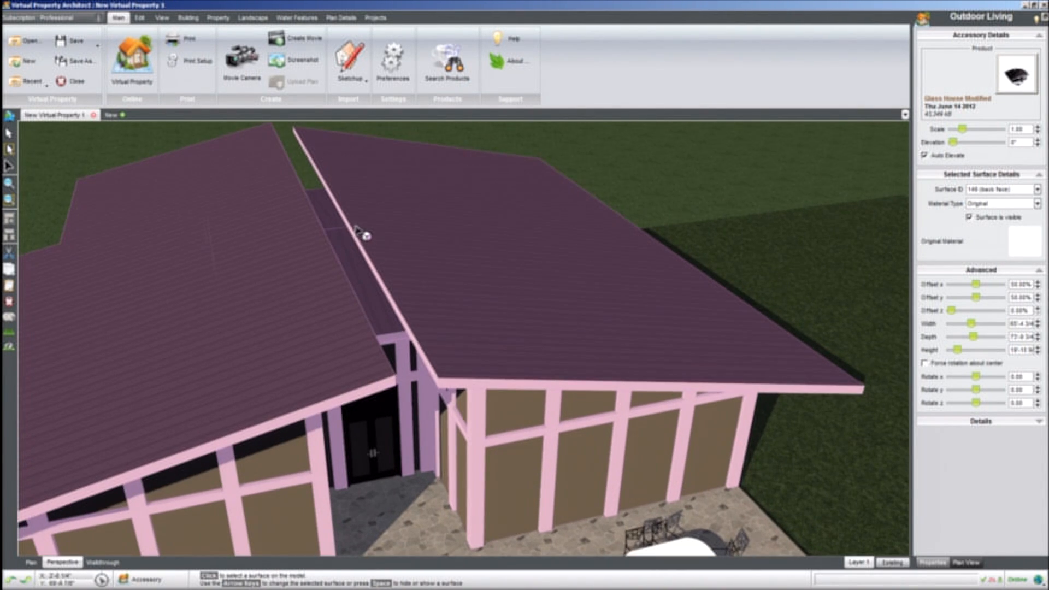
scroll(362, 234, down, 1)
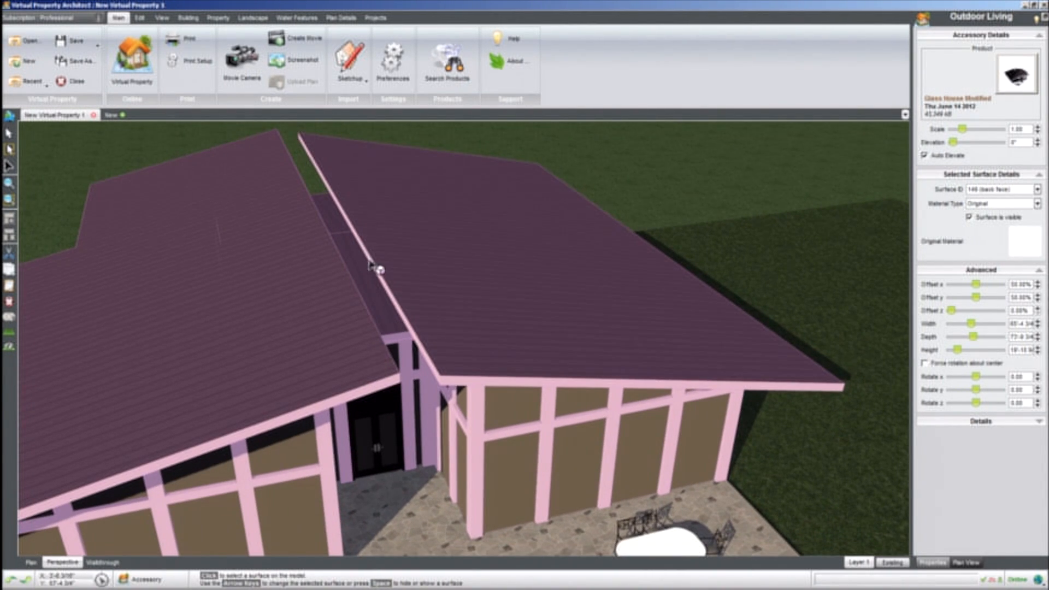
click(986, 195)
click(985, 194)
key(Down)
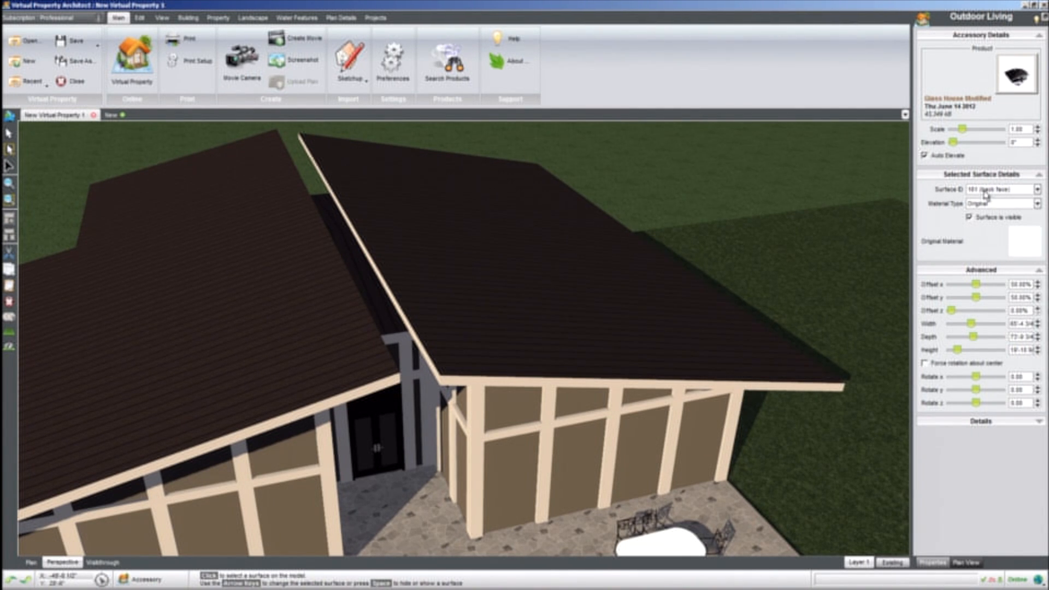
key(Down)
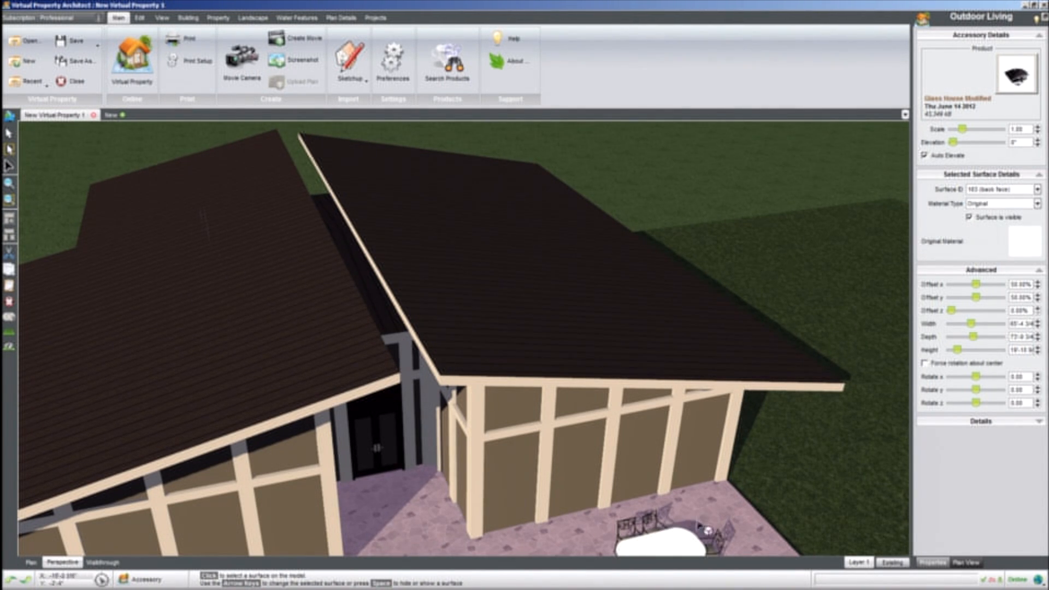
key(Right)
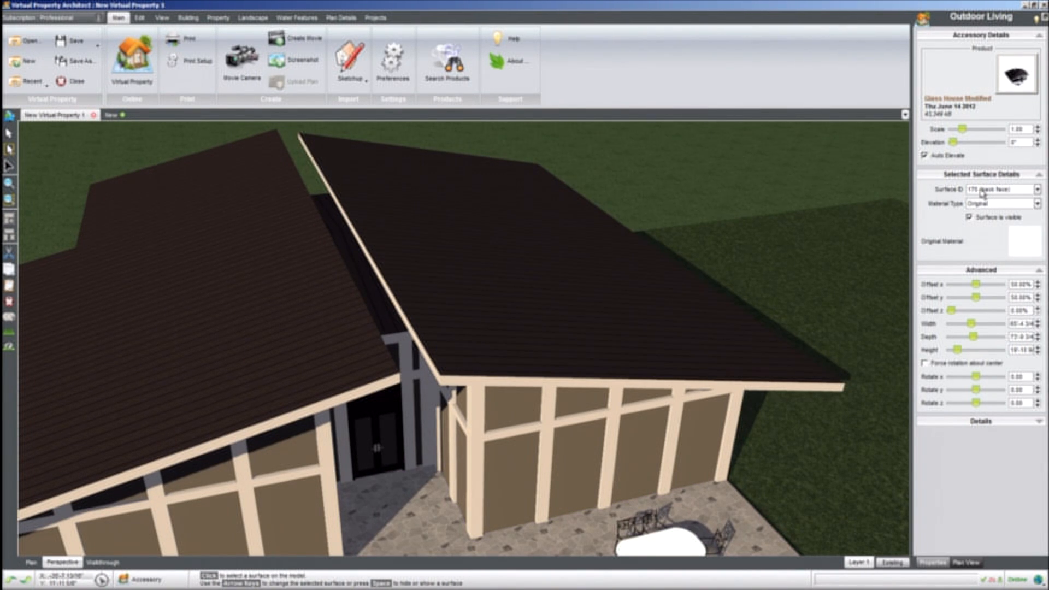
- Check a few more surface IDs of the house, and select the entrance doors to see the extent of their surface
key(Right)
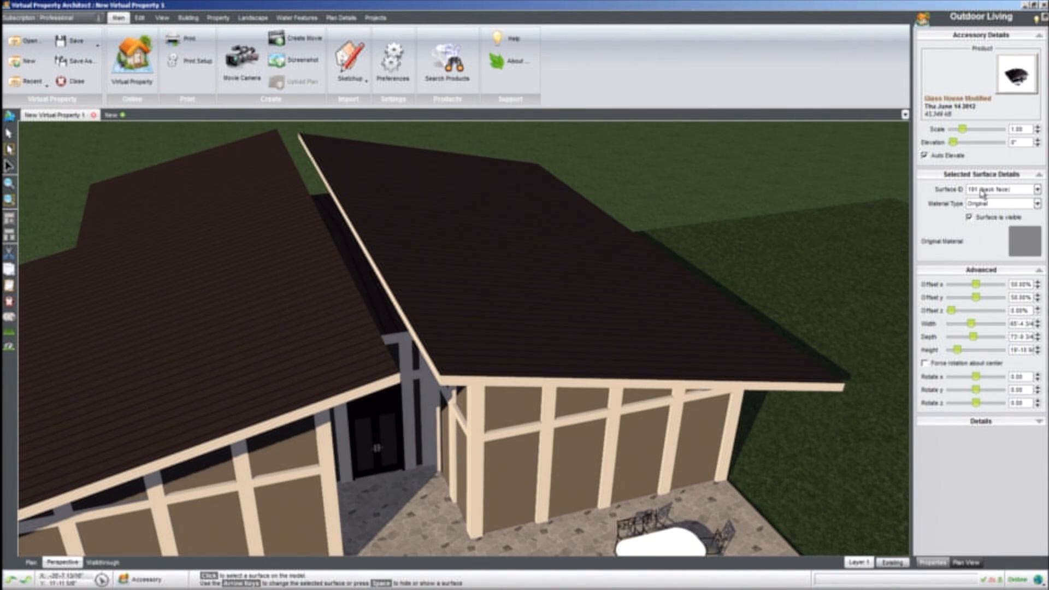
key(Right)
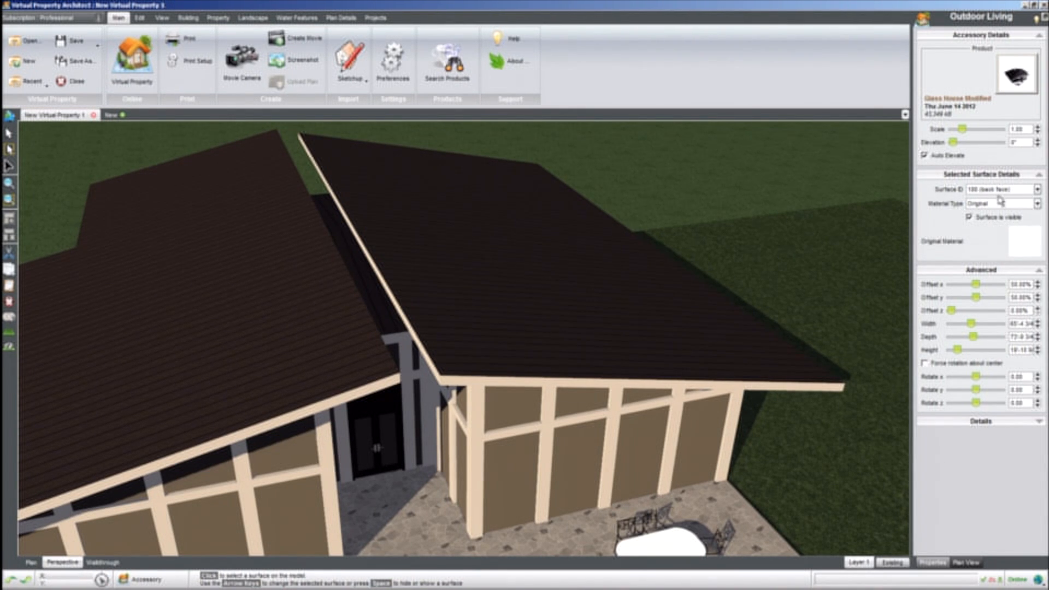
key(Left)
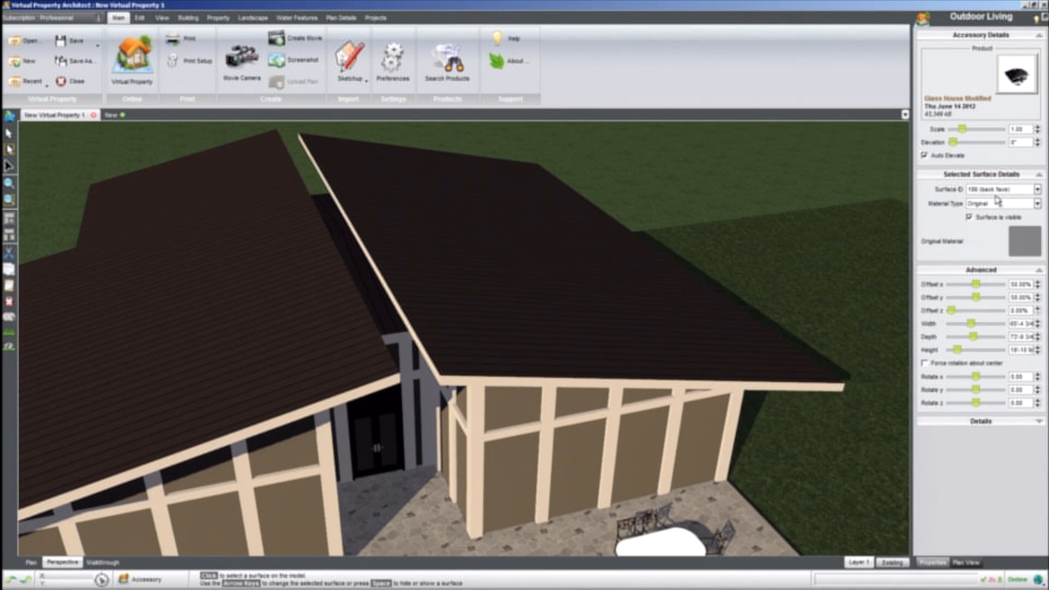
key(Right)
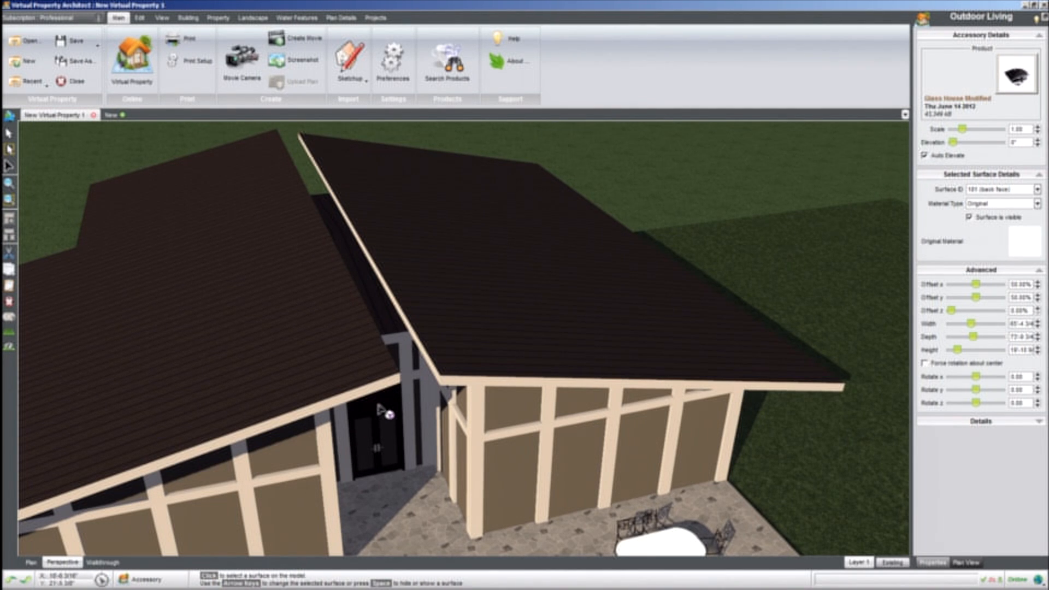
click(378, 405)
click(381, 409)
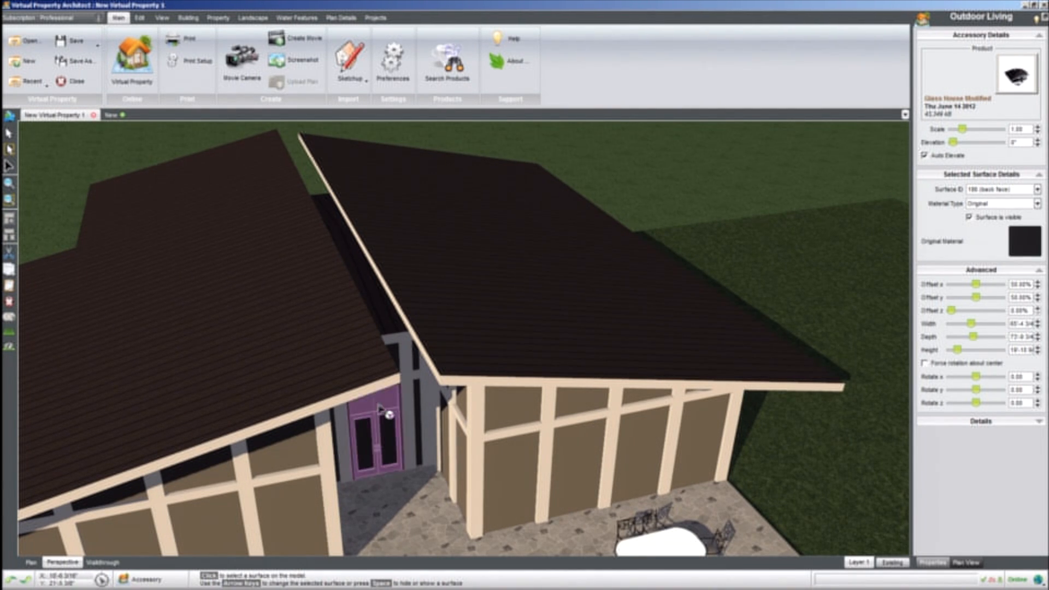
- Find the surface ID that covers only the roof planes and apply the Asphalt Shingles roofing in Multicolored Gray to it
click(483, 391)
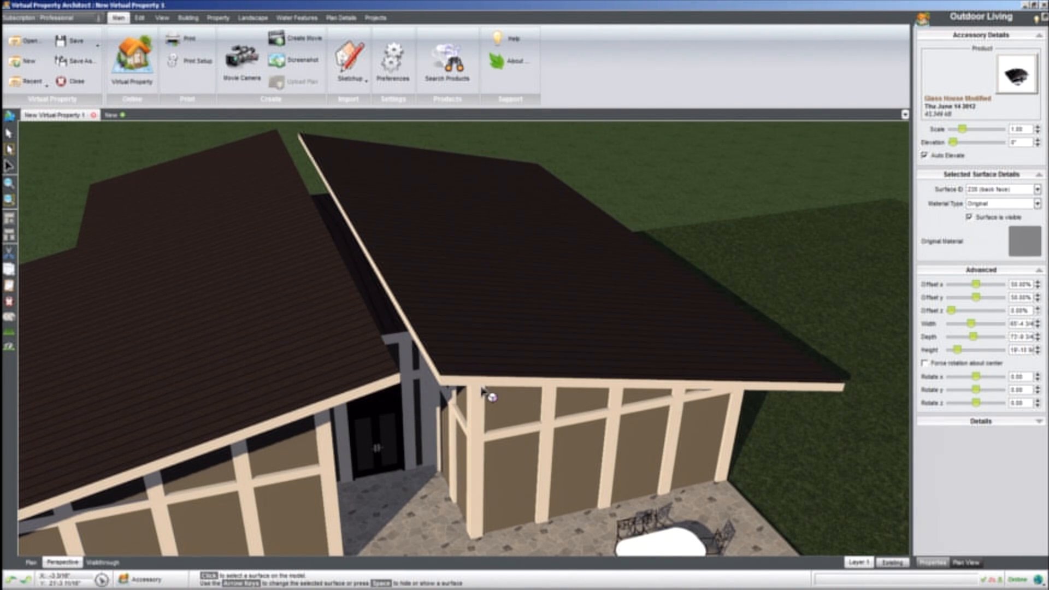
click(483, 392)
key(Right)
key(Right)
key(Right)
key(Right)
key(Right)
key(Right)
key(Right)
key(Right)
key(Right)
key(Right)
key(Right)
key(Right)
key(Left)
key(Left)
key(Left)
key(Left)
key(Right)
key(Right)
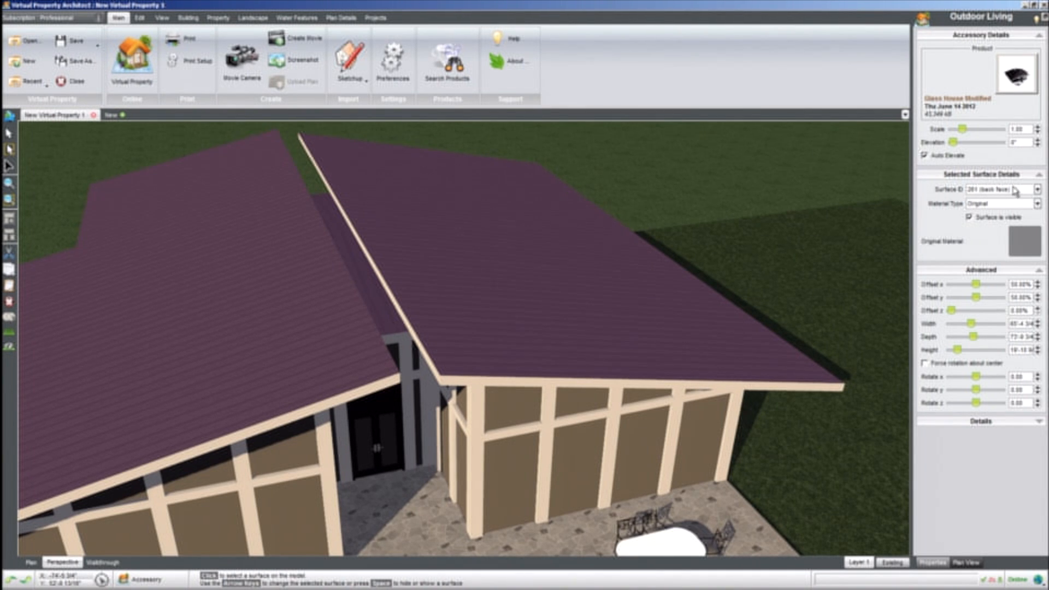
click(998, 204)
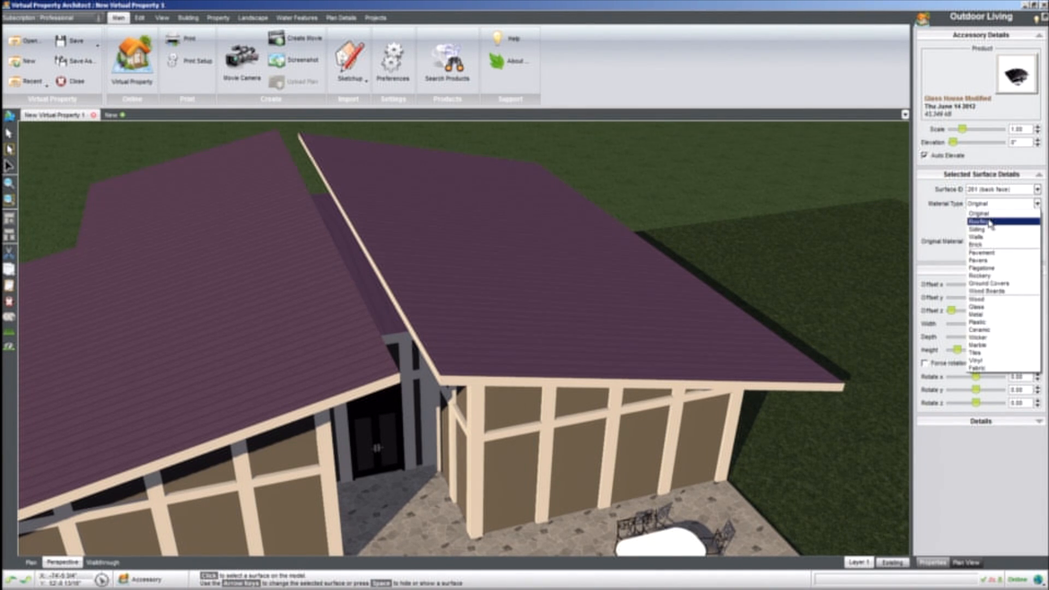
click(995, 218)
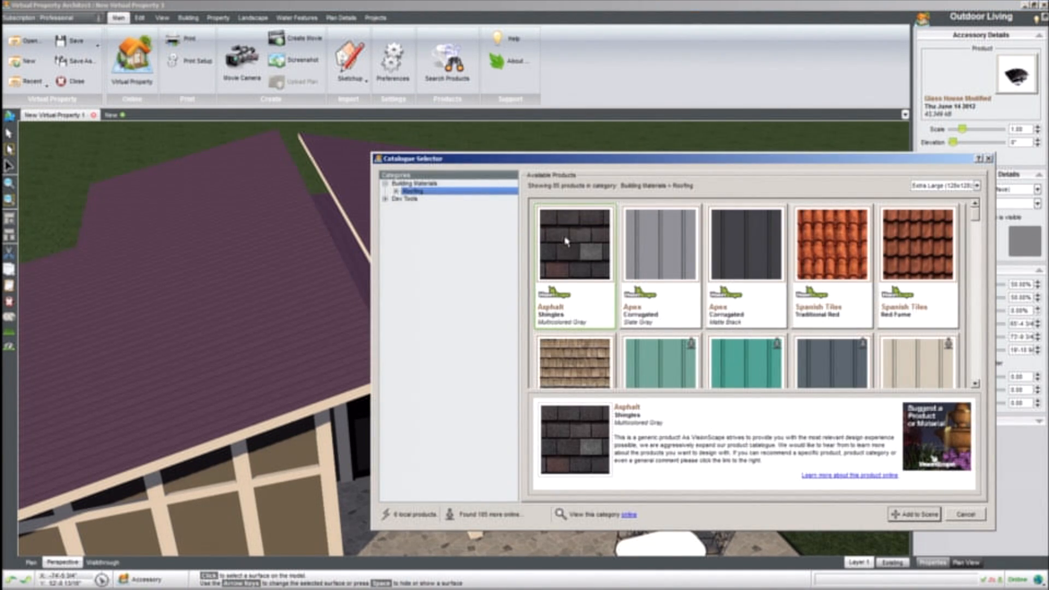
double_click(569, 243)
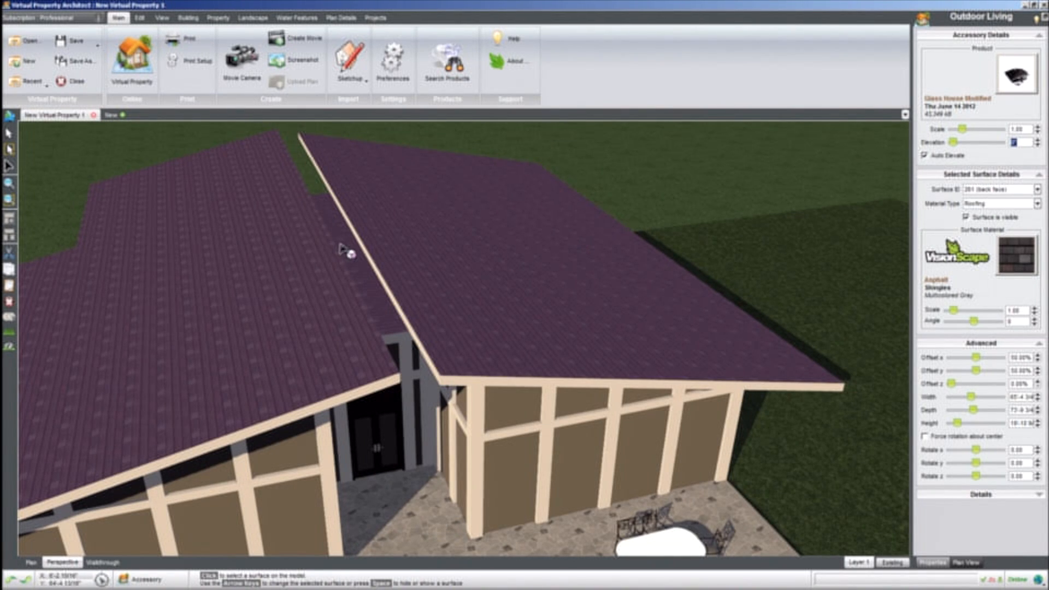
- Inspect the shingled roof up close, and select the wall panels and the frame to compare their surface extents
middle_drag(262, 250, 292, 245)
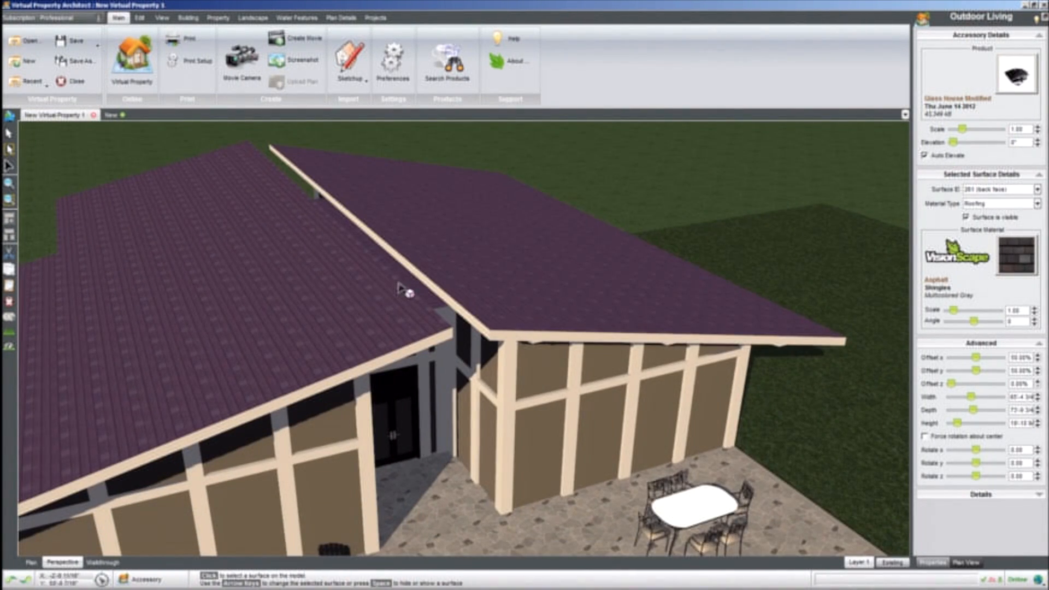
click(410, 267)
click(550, 374)
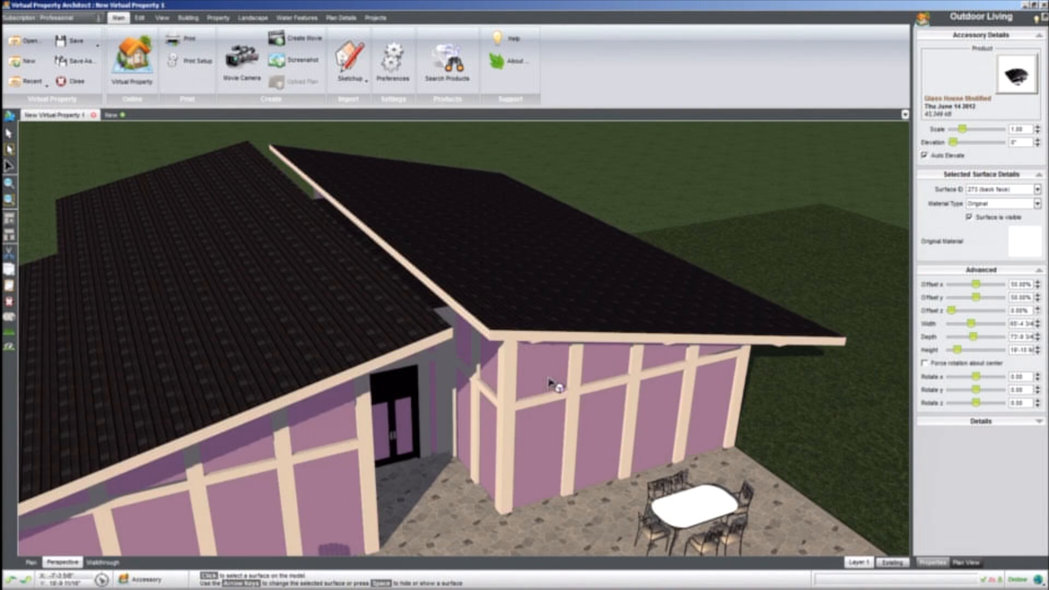
click(612, 334)
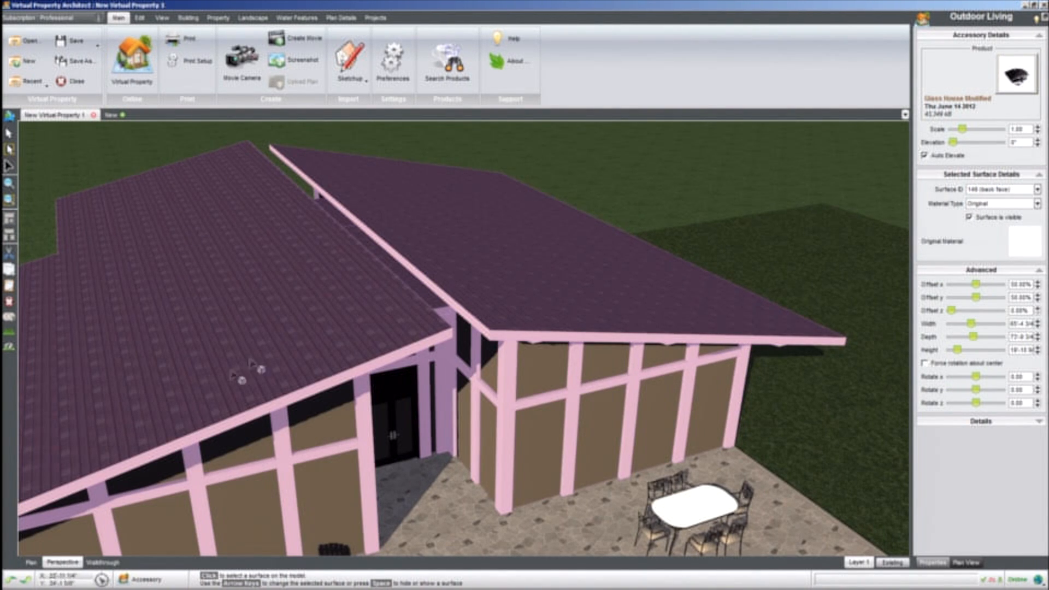
- Reselect the roof-only surface by its surface ID, view the whole house, and clear the selection to inspect the shingles
click(1038, 190)
drag(1038, 241, 1038, 270)
click(987, 246)
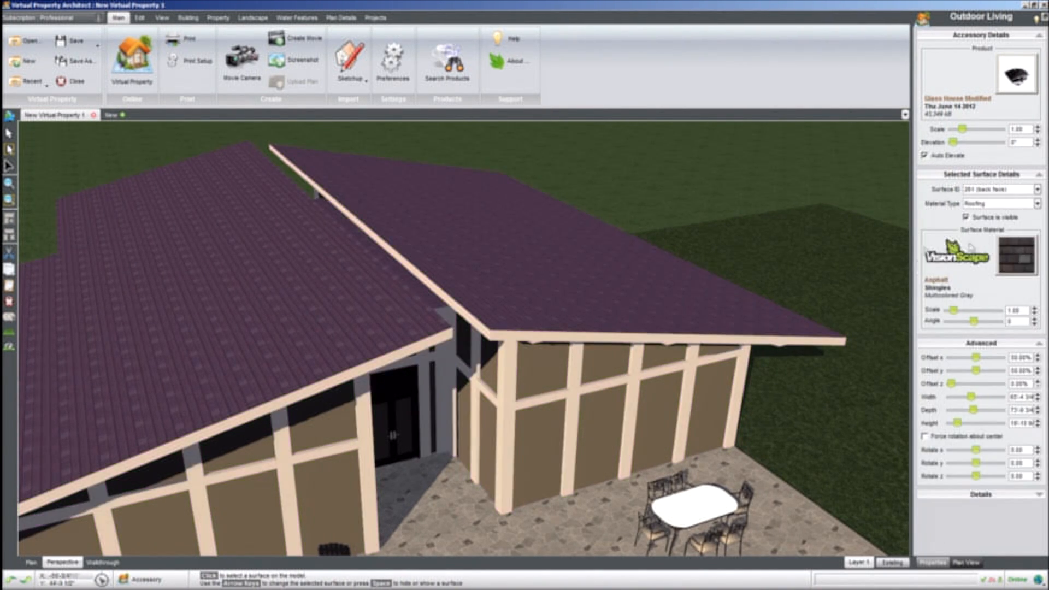
drag(257, 229, 284, 220)
scroll(285, 221, down, 3)
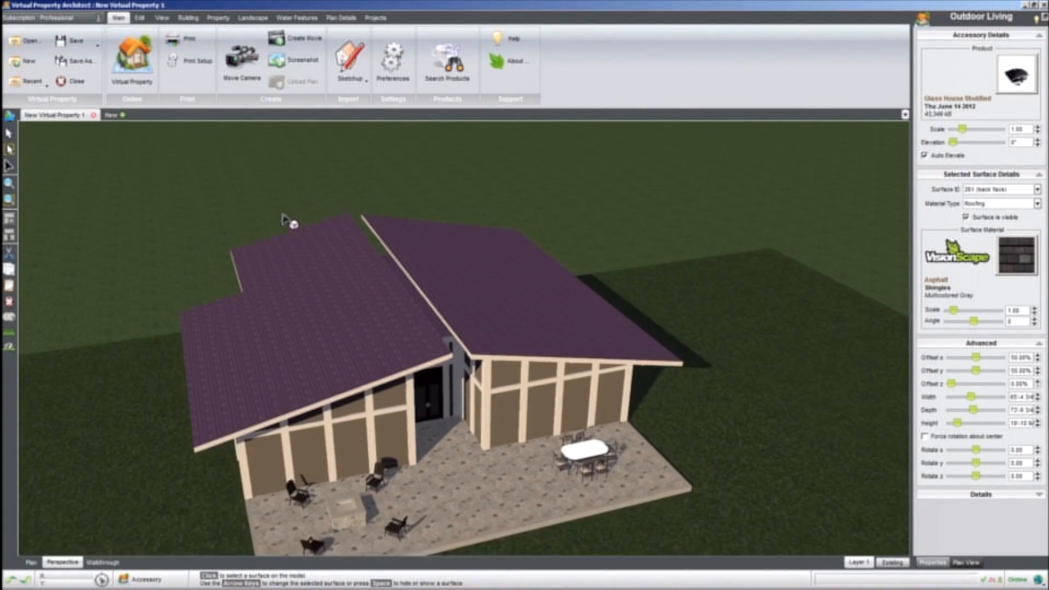
click(704, 332)
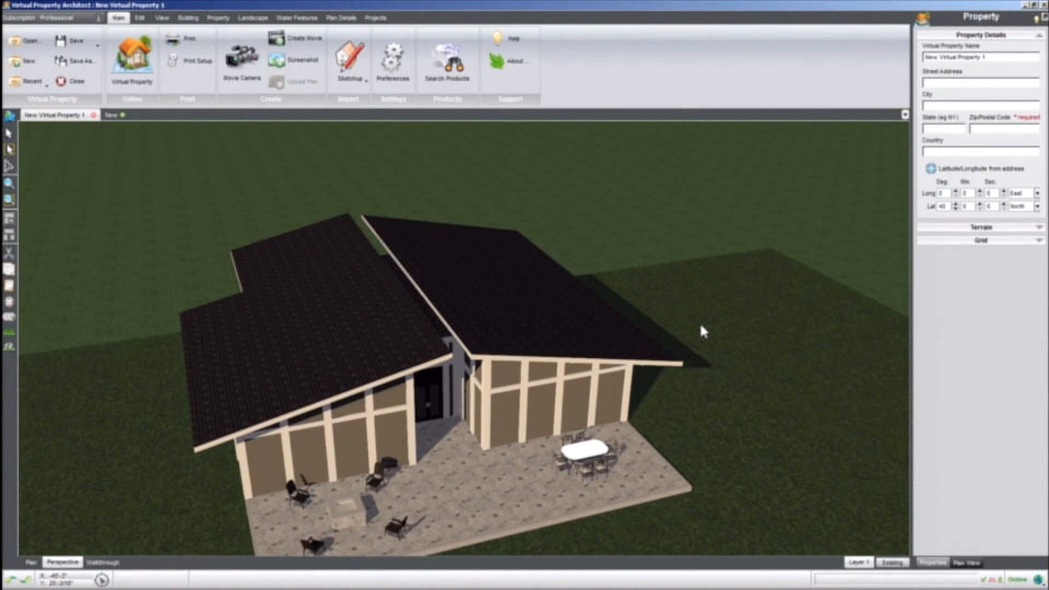